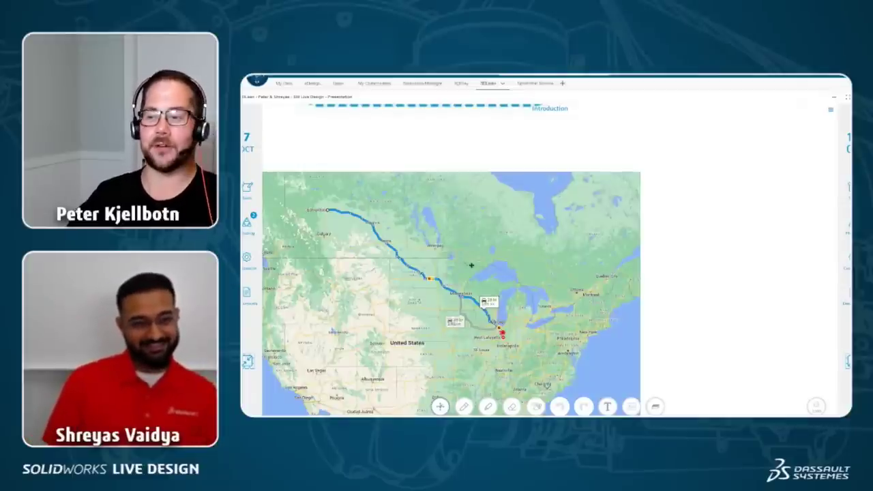
# Step: Zoom out and pan until the title banner, presenter cards, map and sticky notes all fit
pyautogui.scroll(-5, 471, 264)
pyautogui.moveTo(513, 209); pyautogui.dragTo(428, 283)
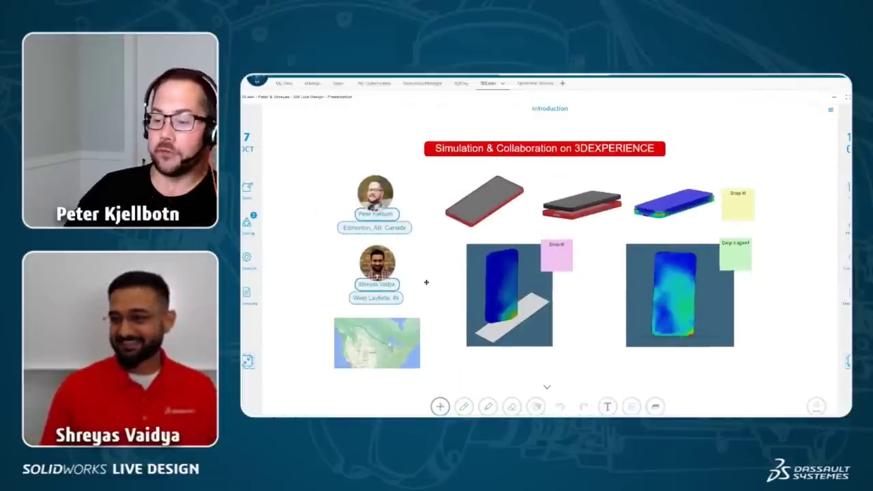
pyautogui.scroll(2, 403, 301)
pyautogui.scroll(-2, 430, 300)
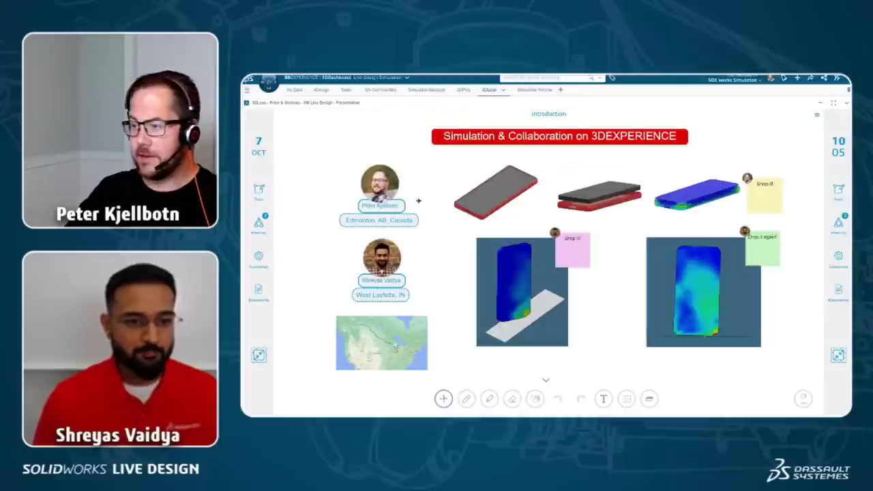
pyautogui.moveTo(643, 222); pyautogui.dragTo(635, 219)
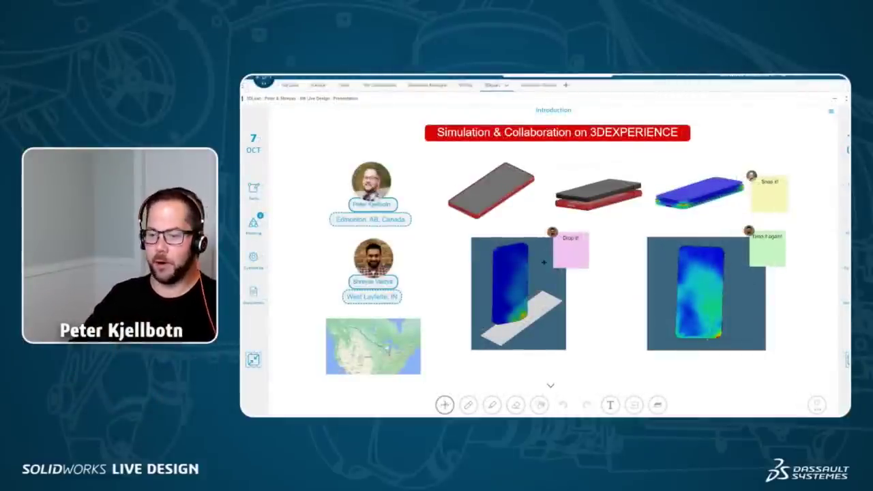
# Step: Toggle browser full screen off and back on, then show all nine boards as thumbnails
pyautogui.scroll(2, 529, 229)
pyautogui.scroll(-2, 530, 230)
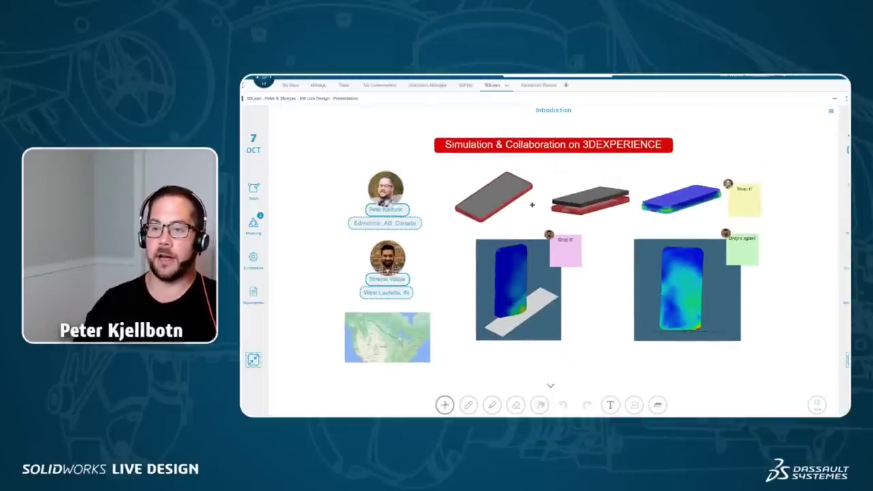
pyautogui.press('F11')
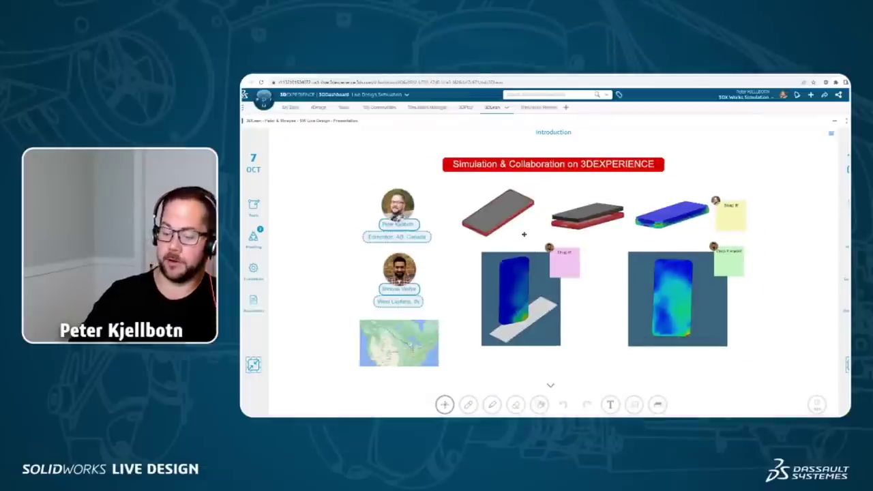
pyautogui.press('F11')
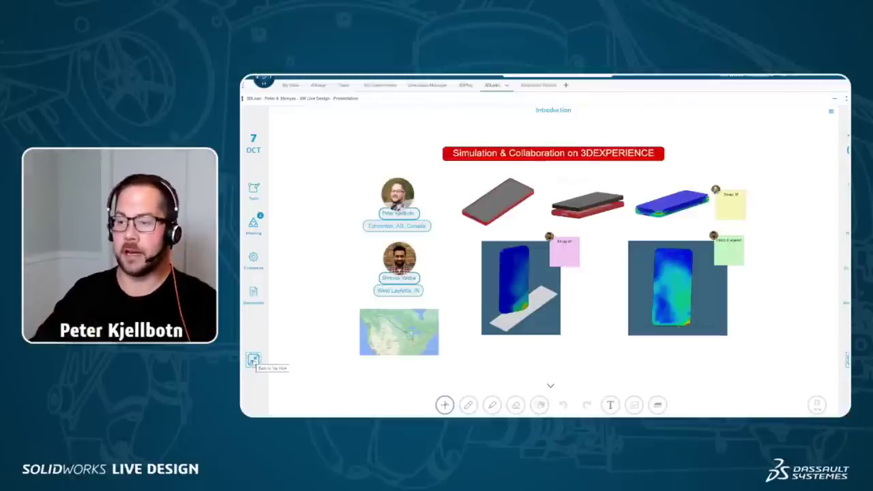
pyautogui.click(253, 360)
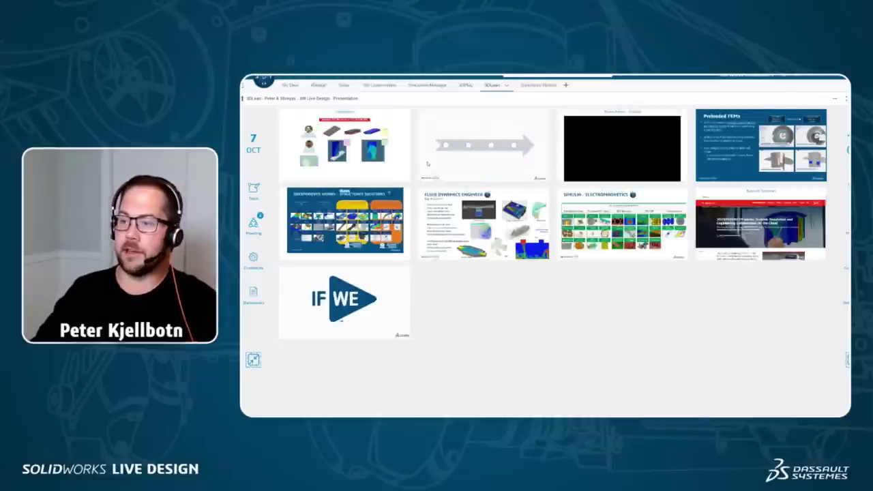
# Step: Open the Agenda board for review, then switch to the xDesign red-cased phone model
pyautogui.click(428, 164)
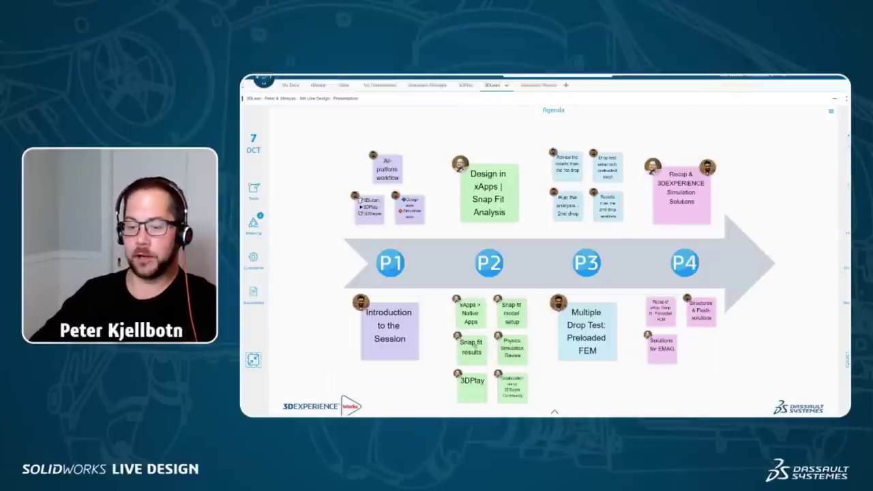
pyautogui.click(318, 85)
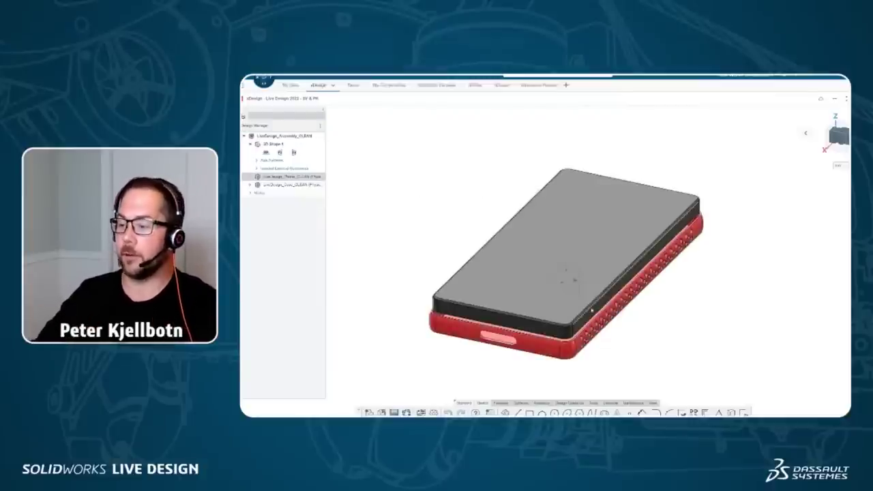
# Step: Leave the phone model for the 3DLean board of nine slide thumbnails
pyautogui.moveTo(565, 267)
pyautogui.mouseDown(button='middle')
pyautogui.moveTo(556, 258)
pyautogui.moveTo(556, 271)
pyautogui.mouseUp(button='middle')
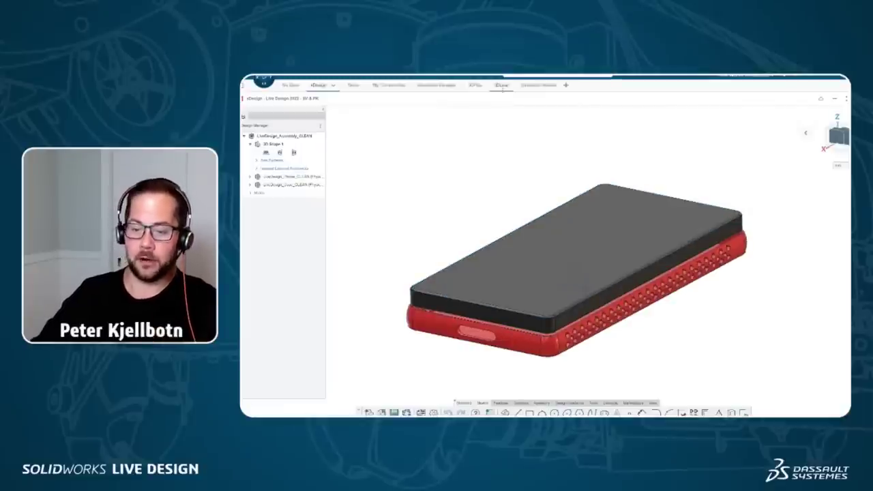
pyautogui.click(503, 86)
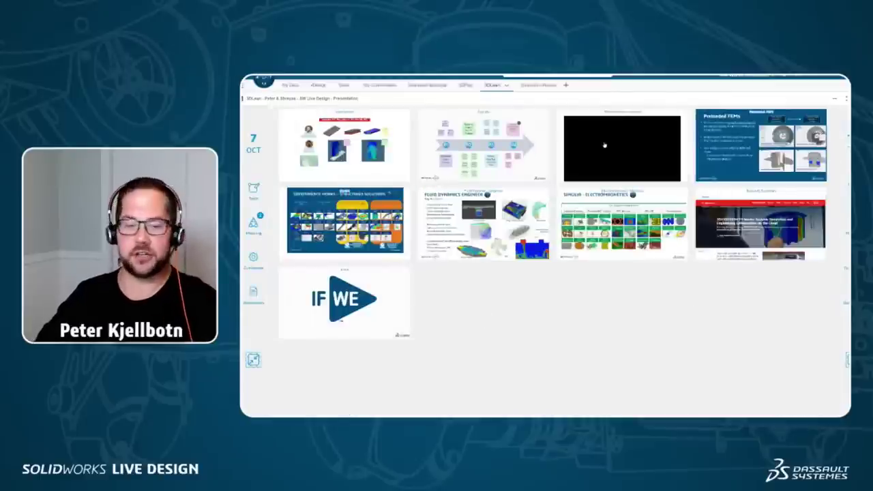
# Step: Play the Phone & Case XDesign video and return to the phone assembly
pyautogui.click(604, 144)
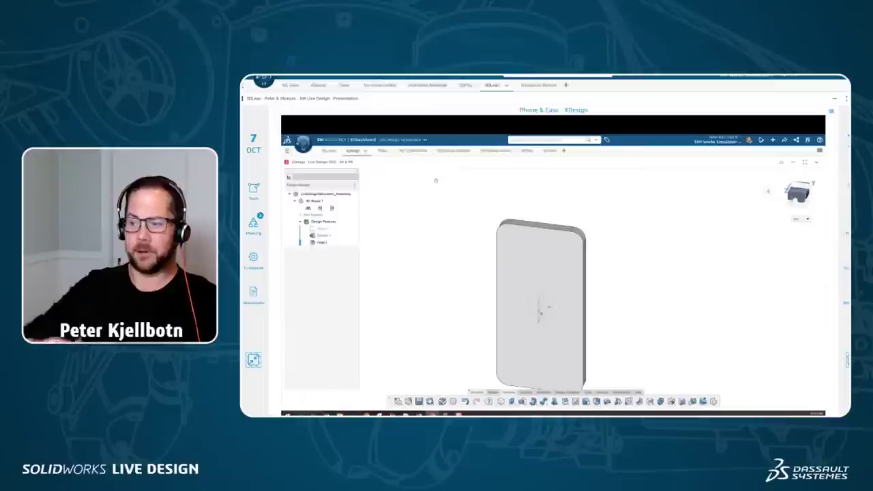
pyautogui.click(541, 308)
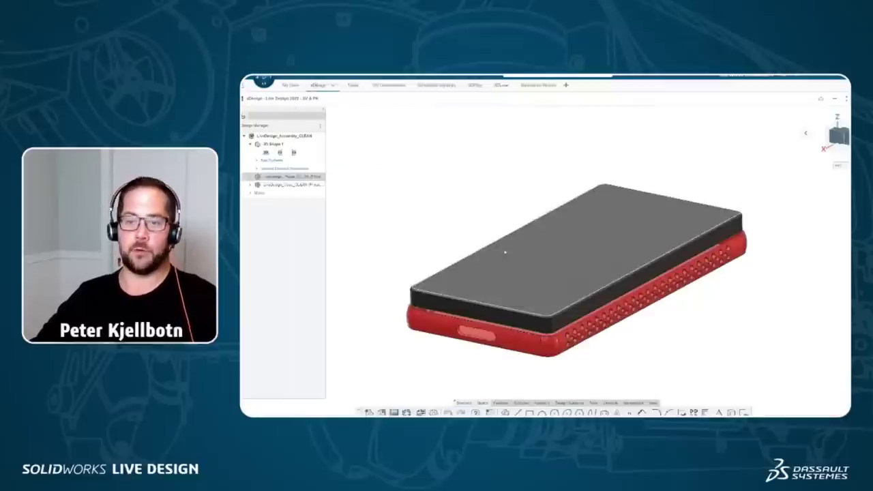
# Step: Inspect the red perforated case from a few angles, then exit browser full screen
pyautogui.moveTo(477, 200)
pyautogui.mouseDown(button='middle')
pyautogui.moveTo(478, 214)
pyautogui.moveTo(474, 197)
pyautogui.mouseUp(button='middle')
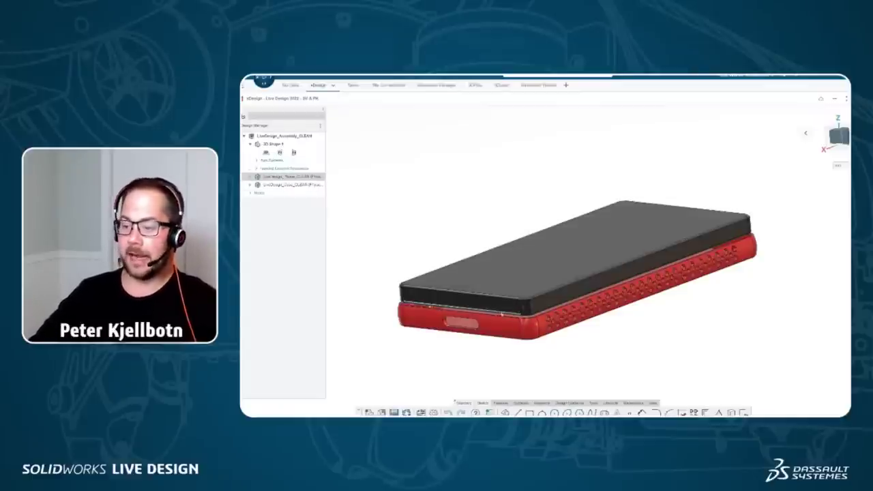
pyautogui.click(471, 317)
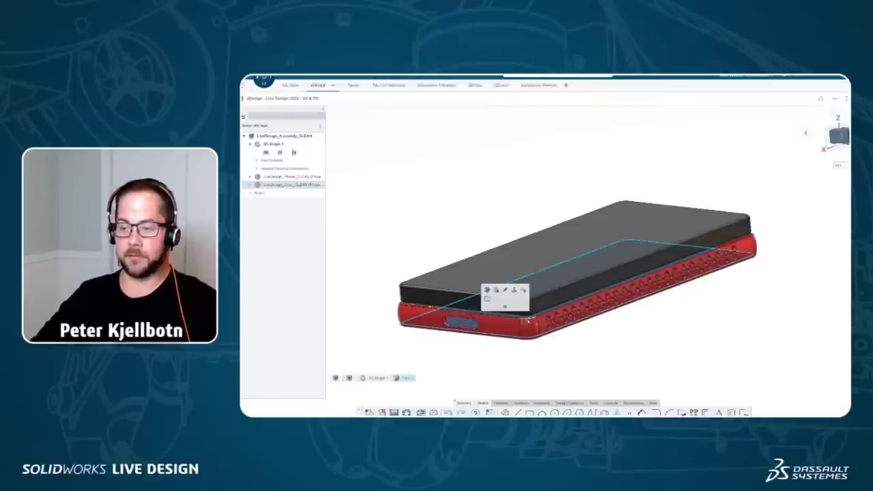
pyautogui.click(618, 368)
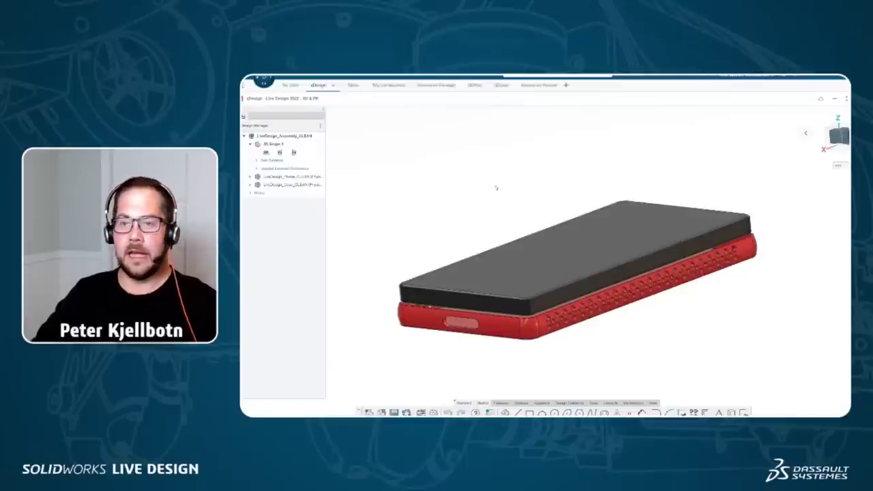
pyautogui.moveTo(496, 188); pyautogui.dragTo(503, 191, button='middle')
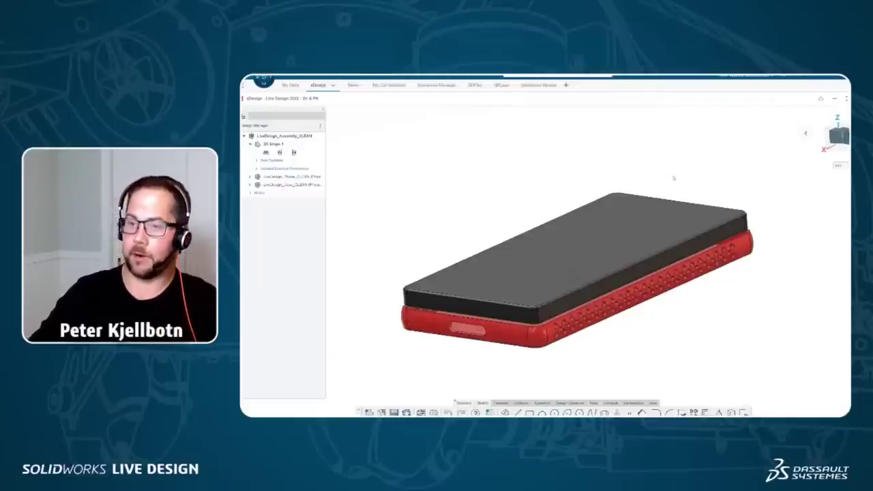
pyautogui.press('F11')
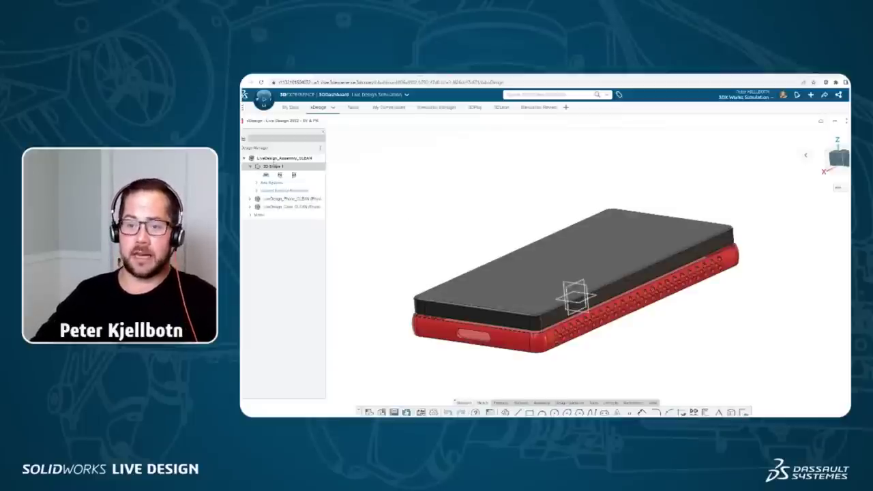
# Step: Select the assembly root, snap the browser right, and open New Tab 1 in the desktop app
pyautogui.click(283, 158)
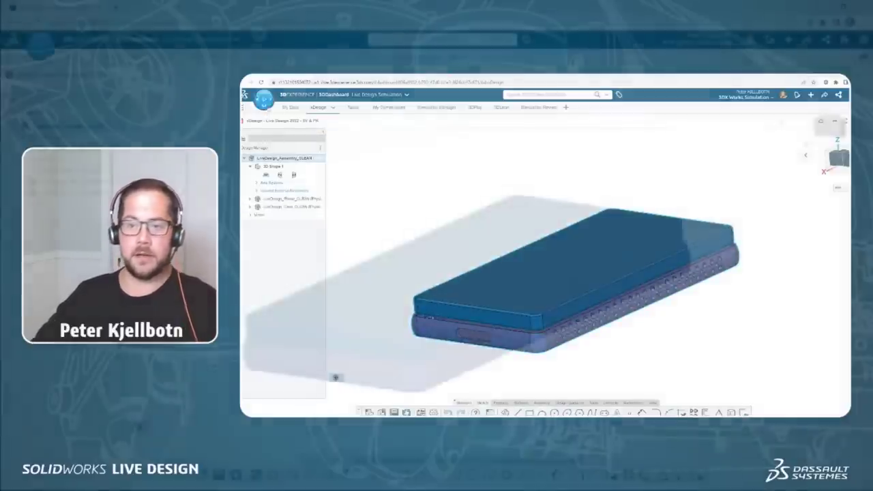
pyautogui.click(265, 100)
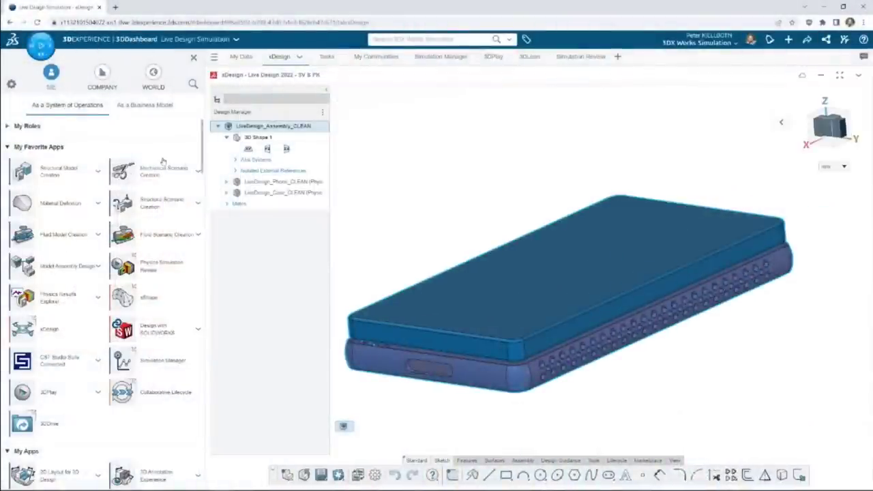
pyautogui.click(193, 58)
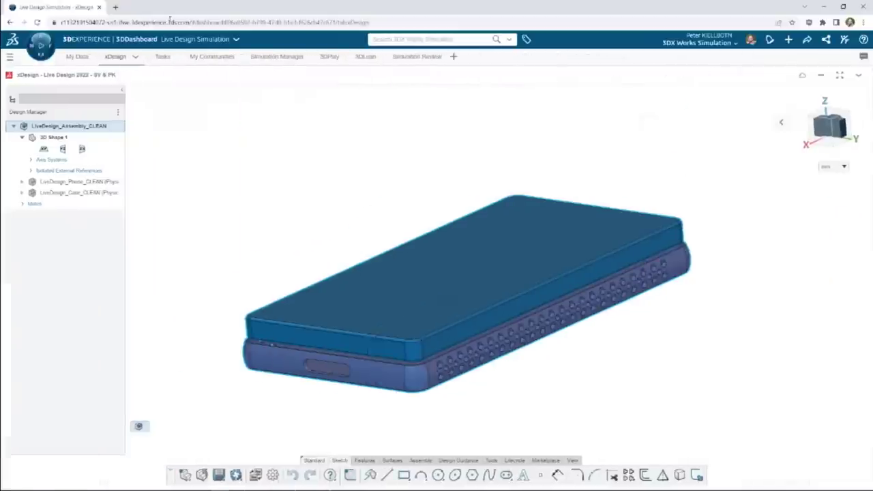
pyautogui.moveTo(173, 10); pyautogui.dragTo(870, 11)
pyautogui.click(179, 38)
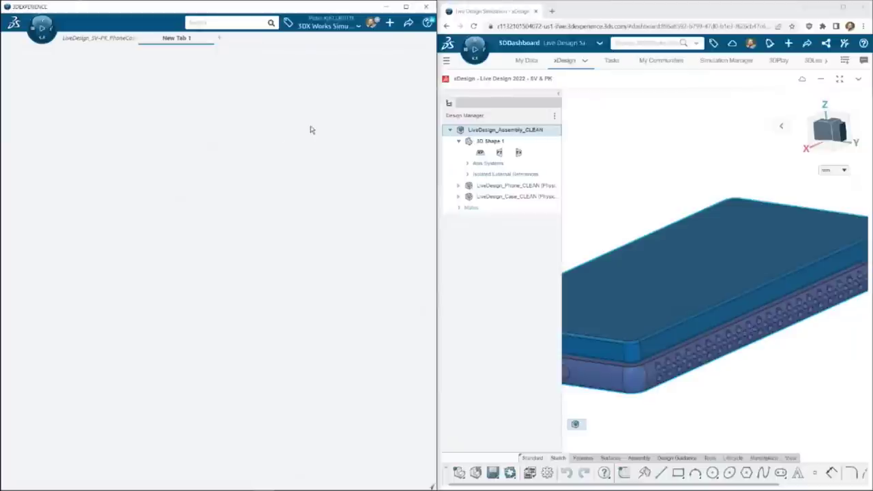
# Step: Drag LiveDesign_Assembly_CLEAN from the Design Manager tree into the desktop app's blank tab
pyautogui.click(40, 38)
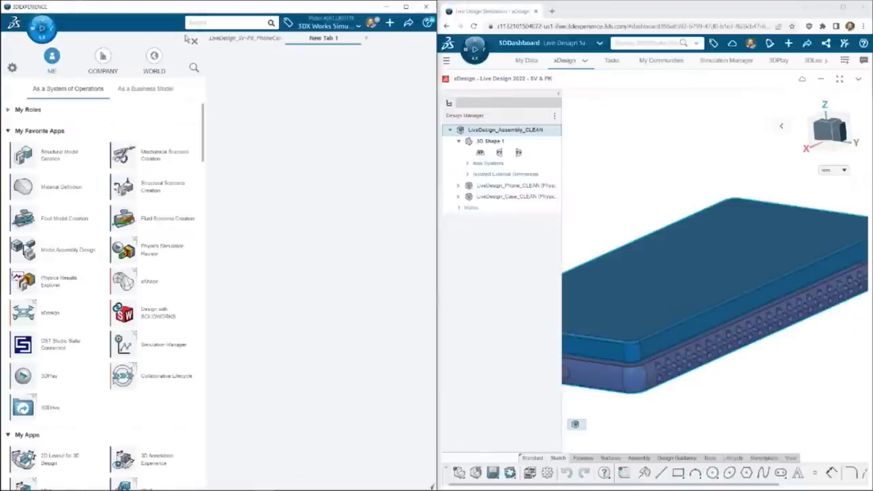
pyautogui.click(195, 42)
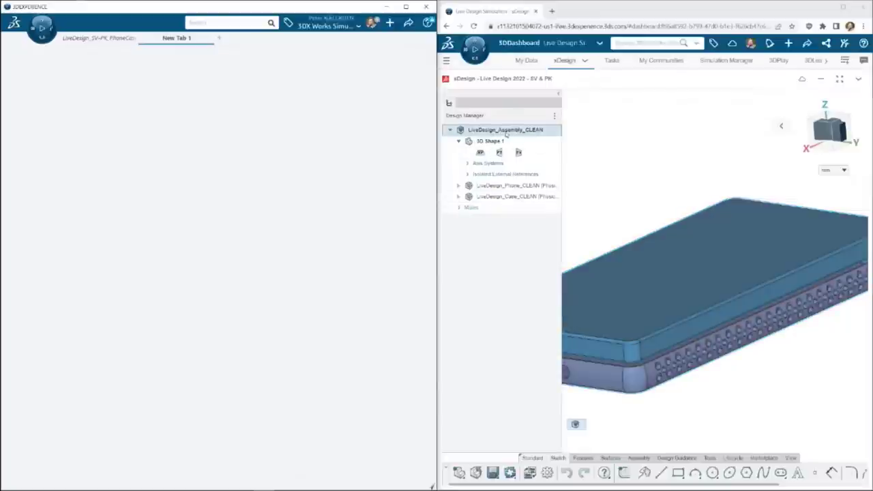
pyautogui.moveTo(507, 134); pyautogui.dragTo(146, 173)
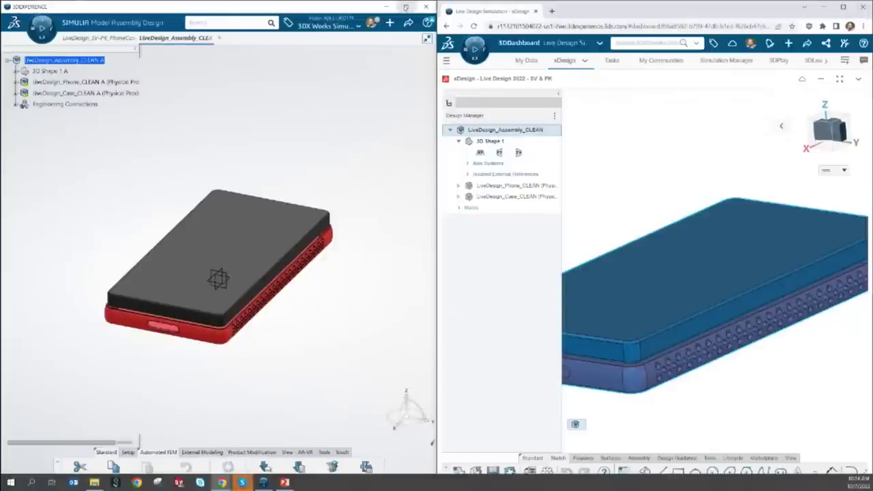
# Step: Maximize the SIMULIA window and zoom in on the phone-and-case model
pyautogui.click(406, 7)
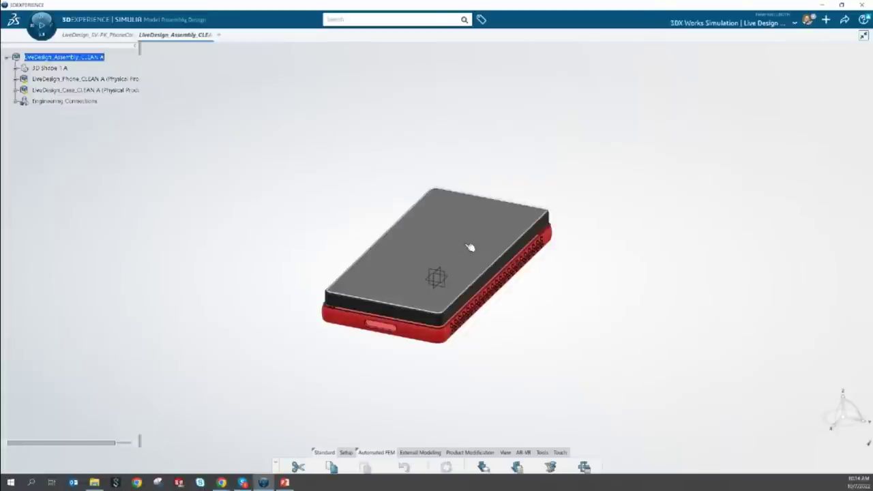
pyautogui.scroll(5, 522, 263)
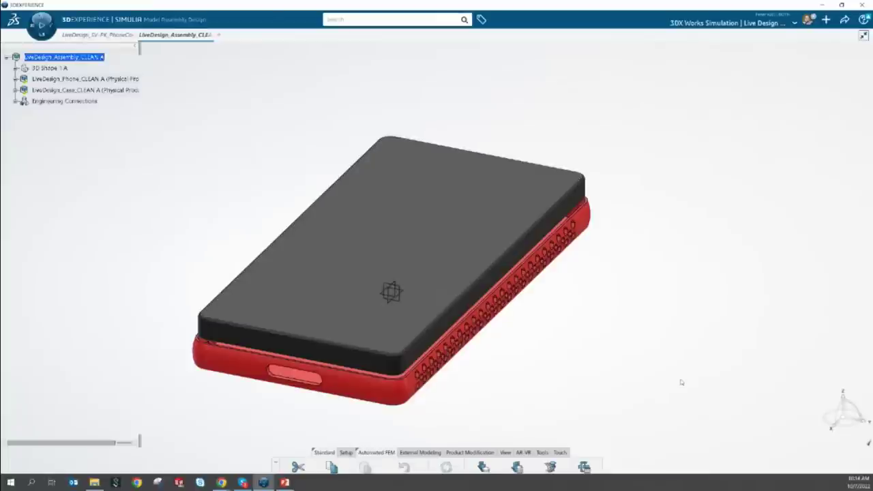
pyautogui.click(722, 384)
pyautogui.moveTo(644, 3); pyautogui.dragTo(604, 4)
# Step: Turn on 'Automatically hide the taskbar in desktop mode' in Taskbar settings, then close Settings
pyautogui.rightClick(587, 312)
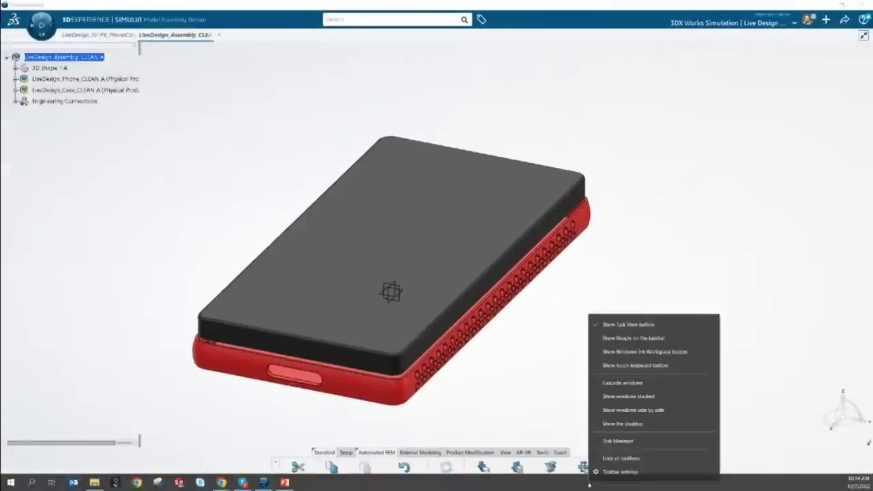
pyautogui.click(552, 351)
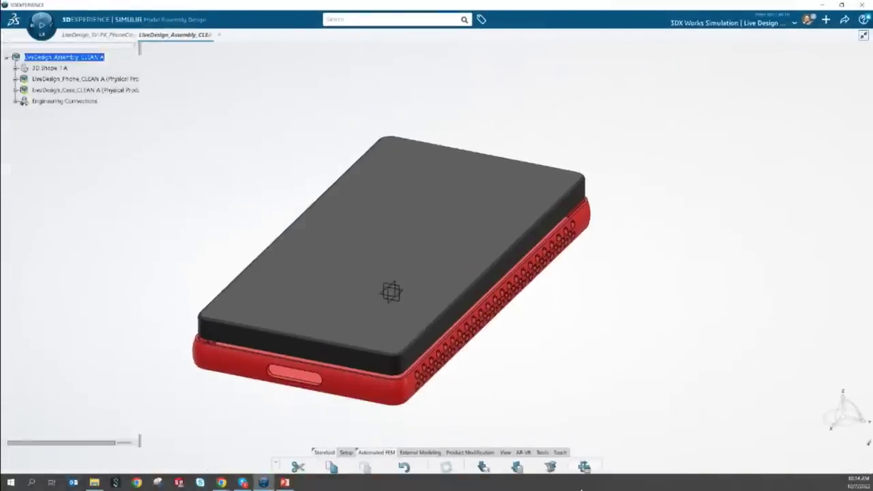
pyautogui.rightClick(594, 483)
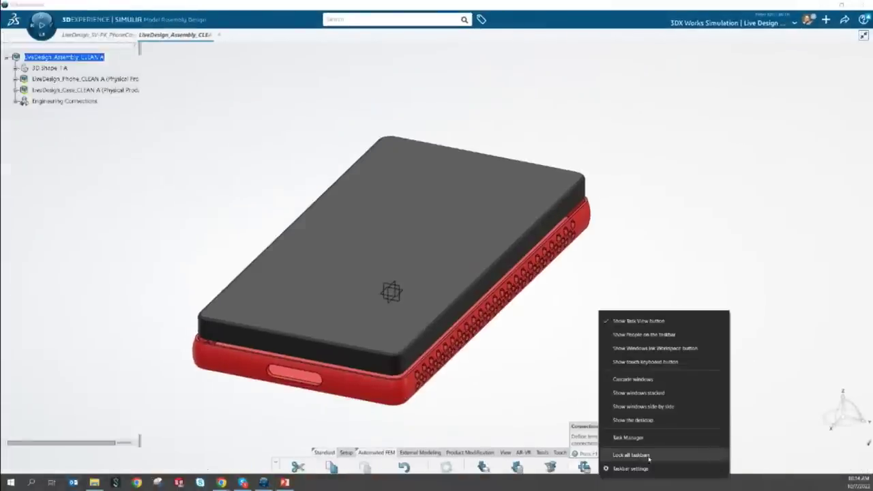
pyautogui.click(645, 469)
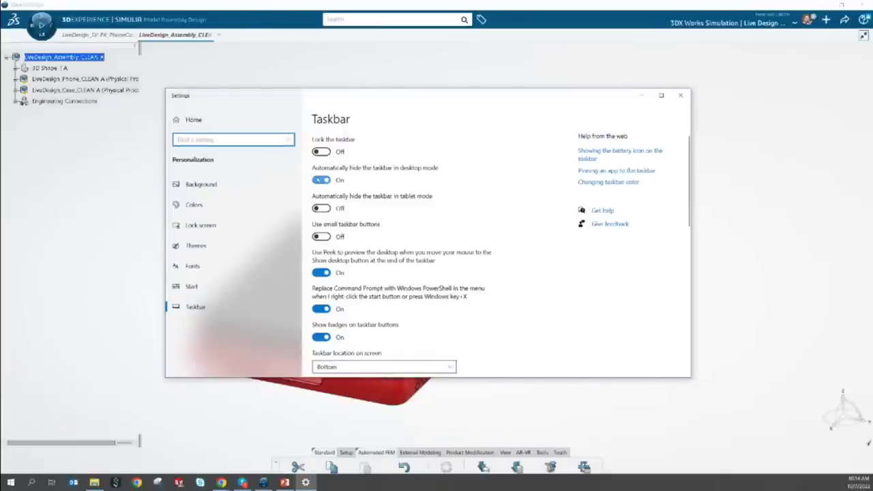
pyautogui.click(321, 180)
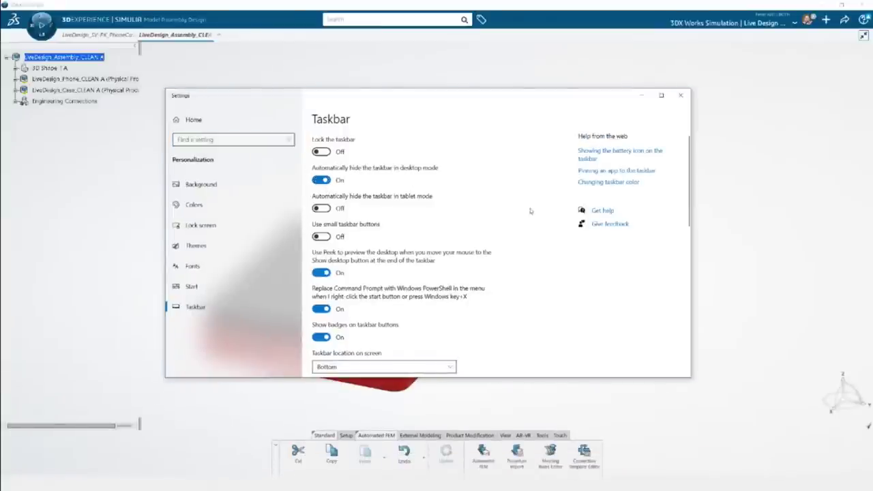
pyautogui.click(680, 95)
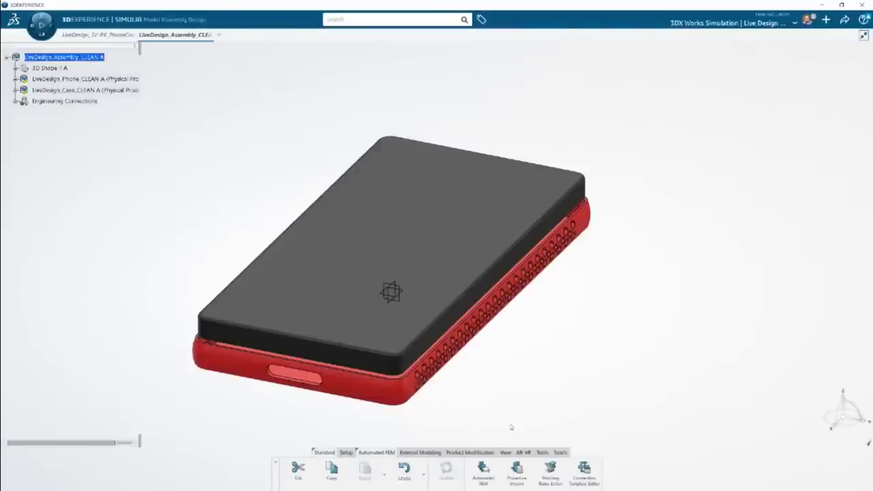
# Step: Open the User-Driven Automated FEM table above the model and select the phone's row
pyautogui.click(487, 474)
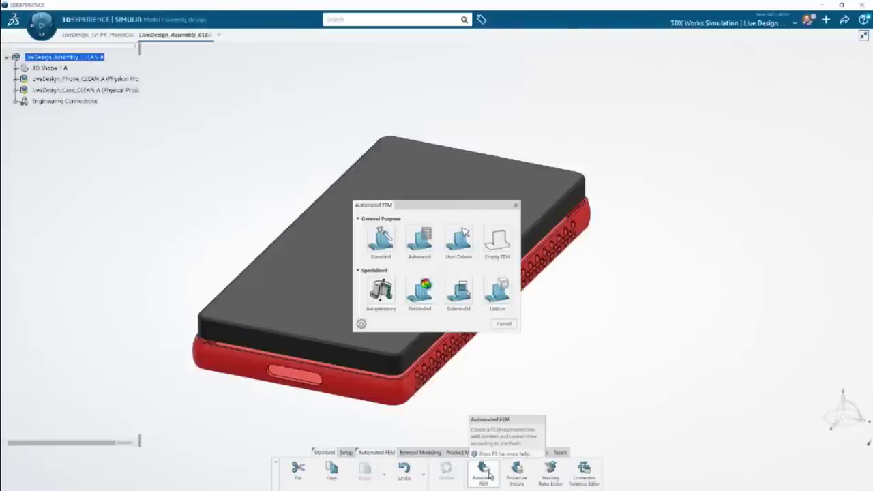
pyautogui.click(460, 239)
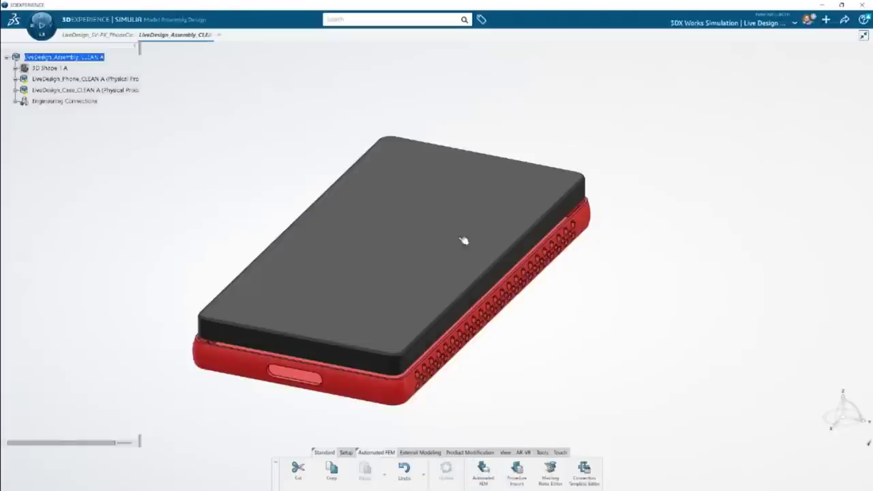
pyautogui.moveTo(453, 337); pyautogui.dragTo(297, 59)
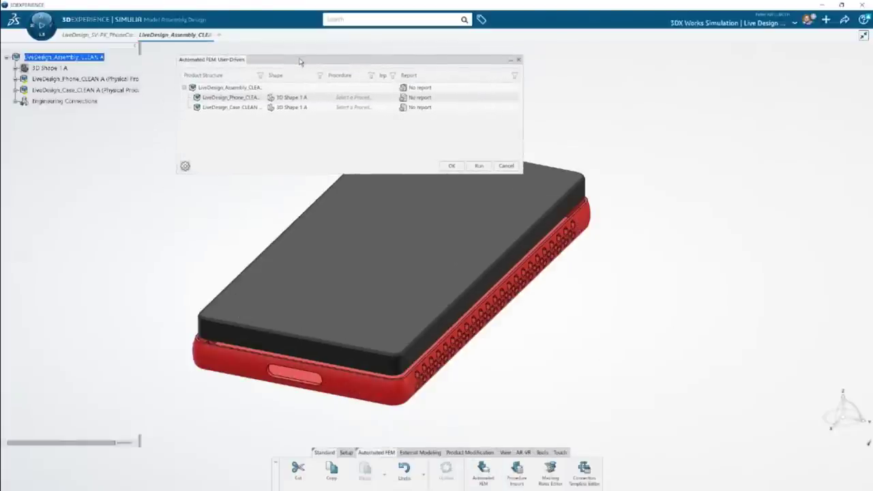
pyautogui.click(377, 98)
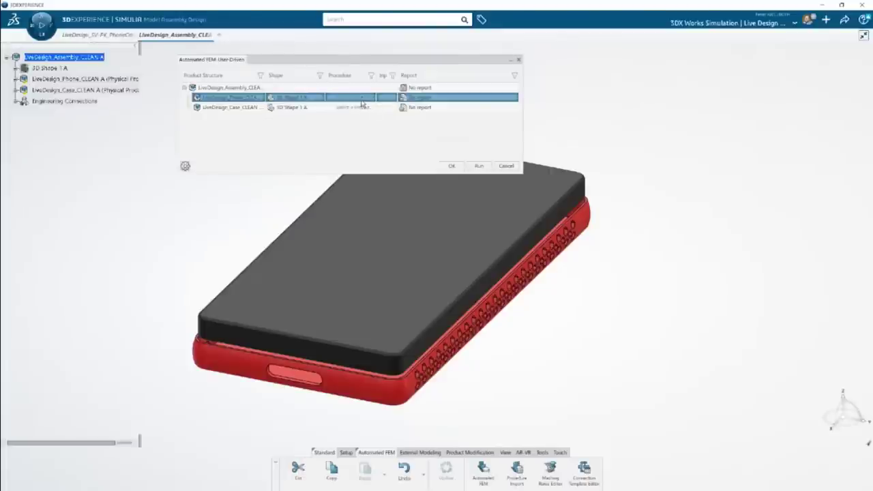
# Step: Apply a Tetrahedron Mesh procedure to the Phone row with mesh size 2 mm
pyautogui.rightClick(362, 103)
pyautogui.moveTo(384, 104)
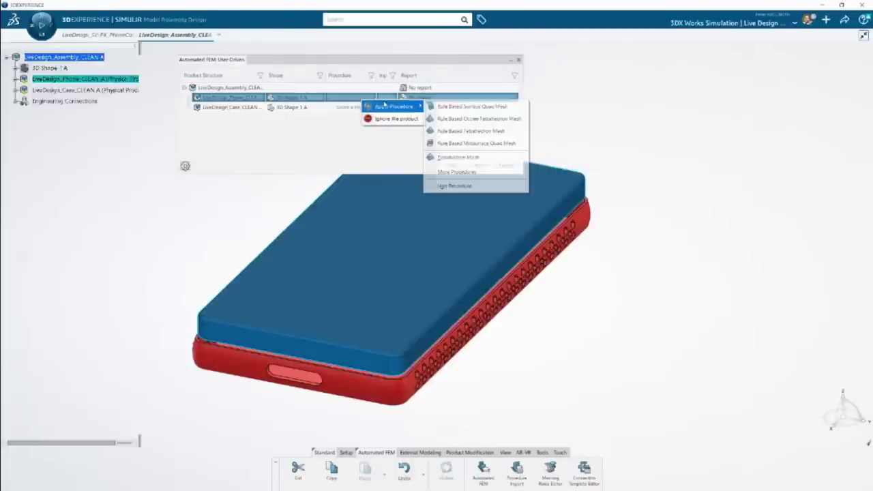
pyautogui.click(469, 159)
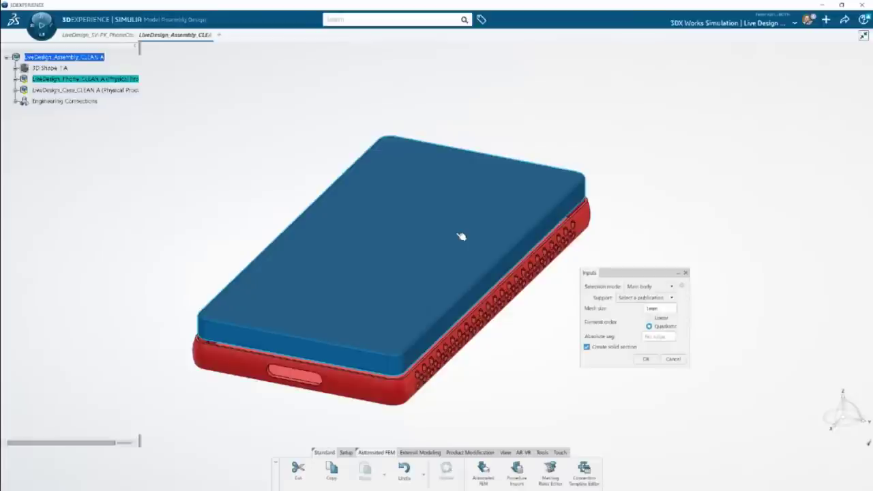
pyautogui.click(652, 307)
pyautogui.write('2')
pyautogui.click(646, 360)
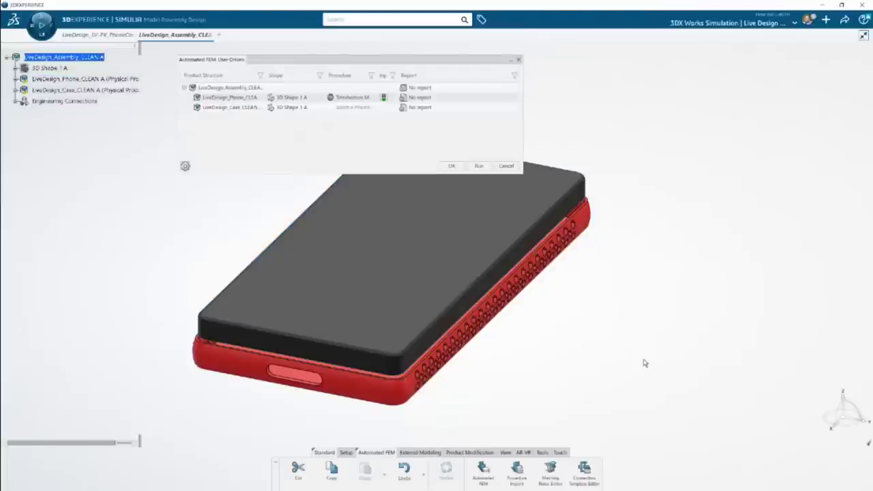
# Step: Apply a Tetrahedron Mesh procedure to the Case row with mesh size 5 mm
pyautogui.click(344, 108)
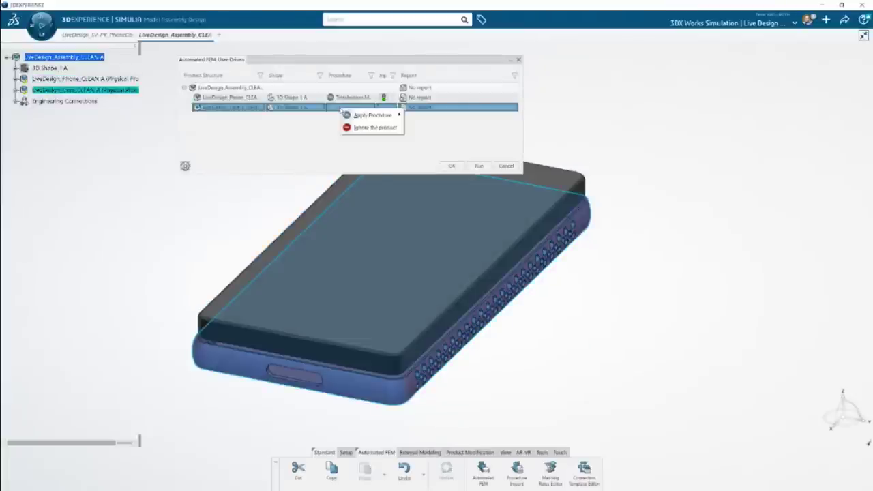
pyautogui.moveTo(360, 114)
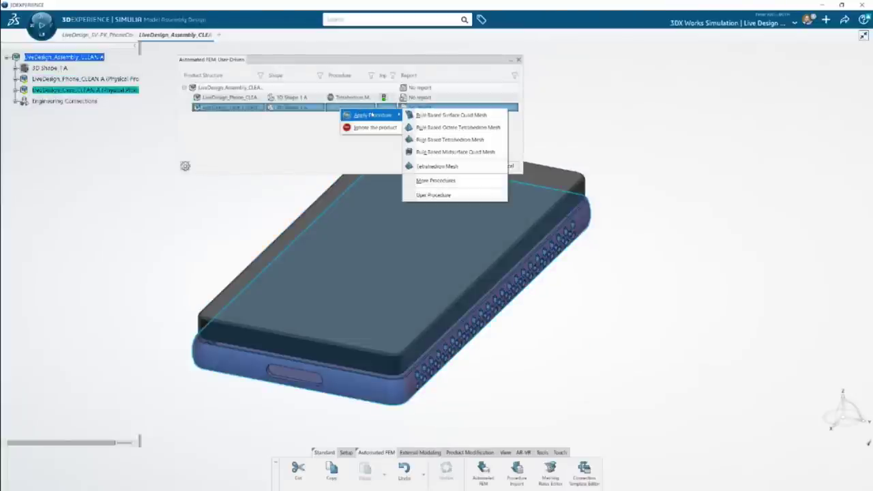
pyautogui.click(453, 167)
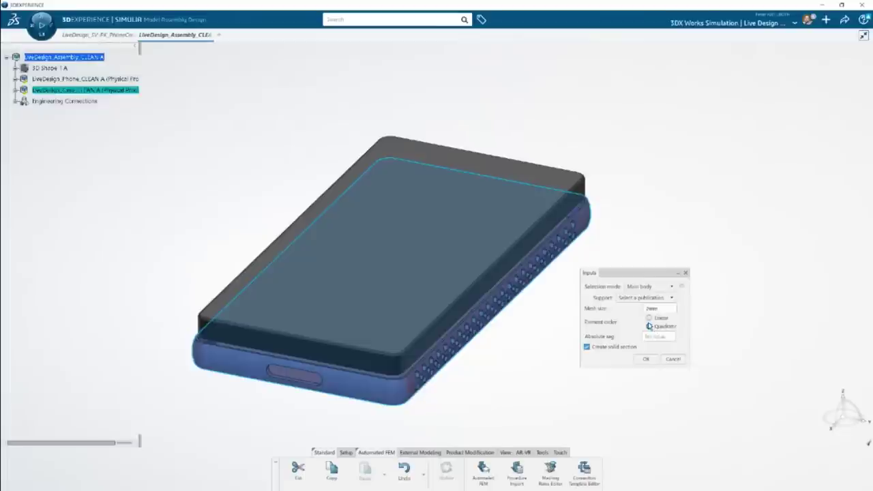
pyautogui.doubleClick(652, 309)
pyautogui.write('5')
pyautogui.click(646, 359)
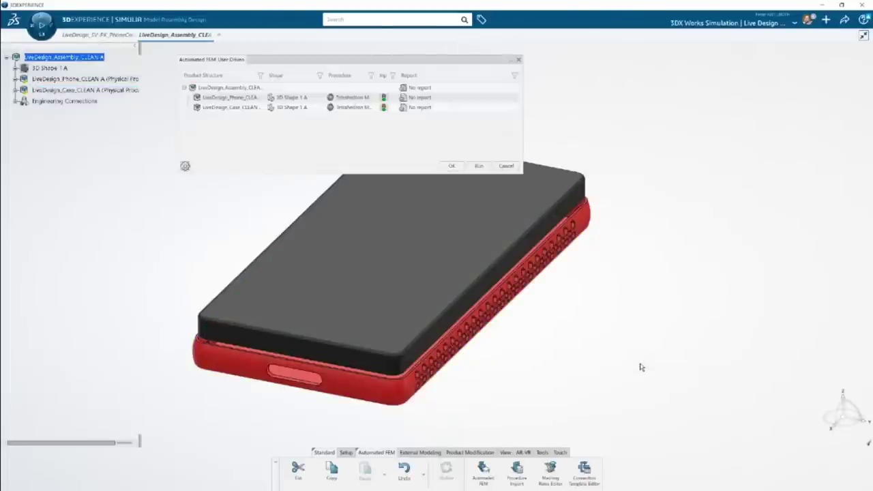
# Step: Run the automated meshing of both parts and wait for the Finite Element Model created message
pyautogui.click(479, 167)
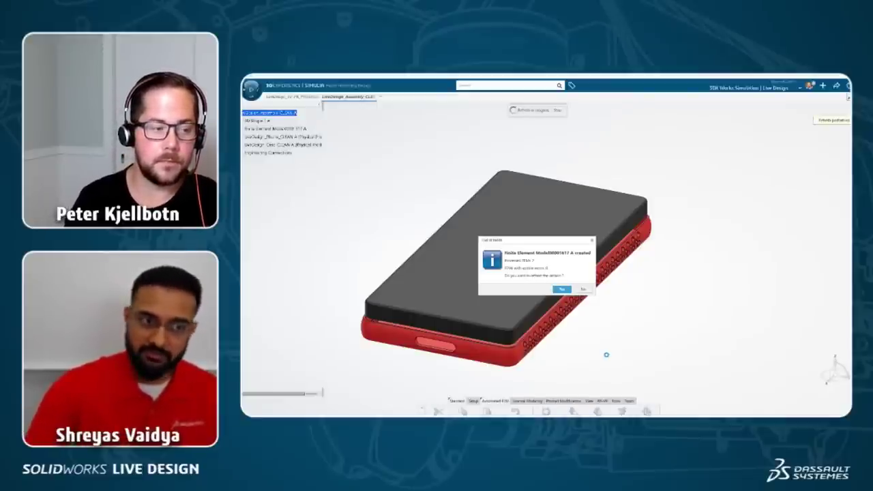
# Step: Dismiss the model-created message and close the FESF dialog to view the meshed assembly
pyautogui.press('Return')
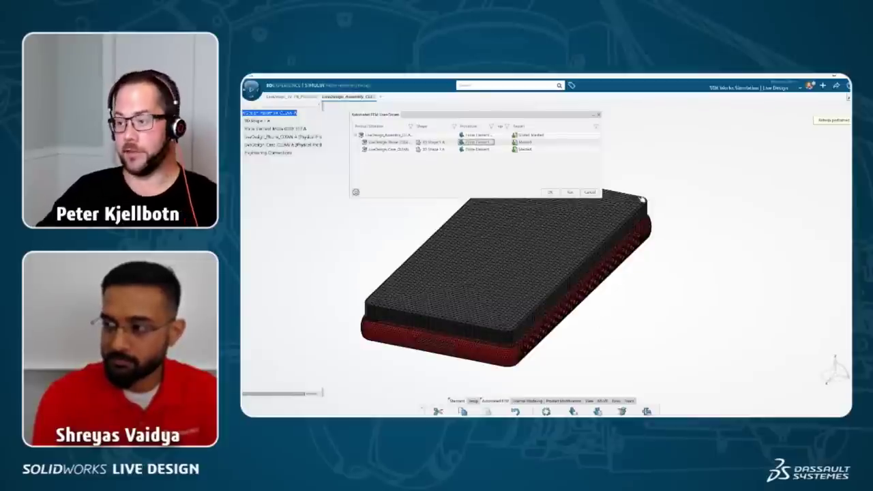
pyautogui.click(553, 192)
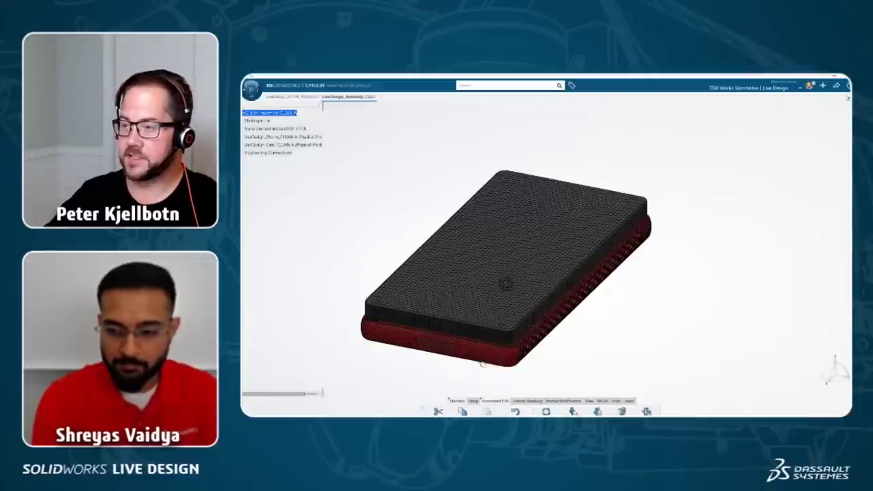
pyautogui.moveTo(482, 365); pyautogui.dragTo(480, 240, button='middle')
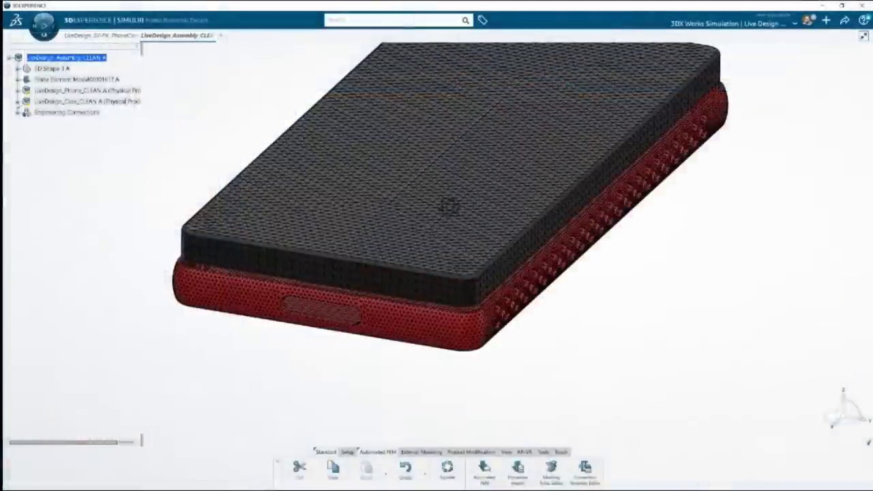
# Step: Expand the Case node and make the assembly's Finite Element Model active for editing
pyautogui.click(17, 101)
pyautogui.click(83, 123)
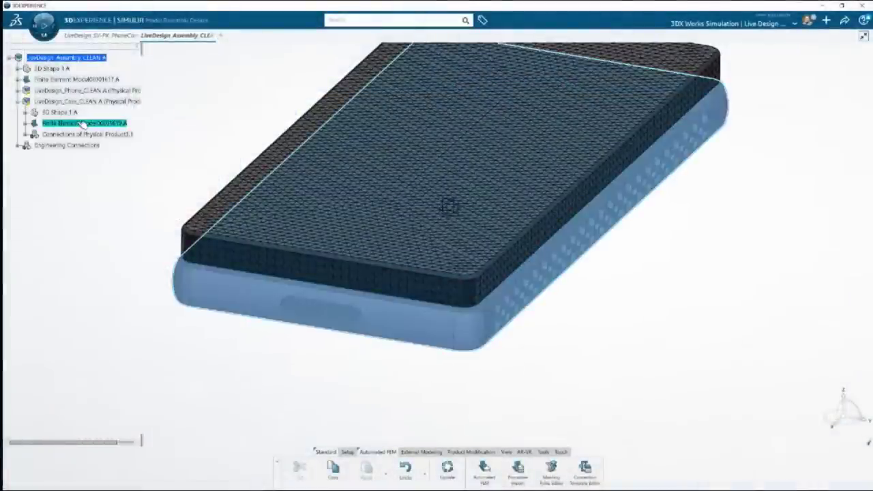
pyautogui.doubleClick(82, 123)
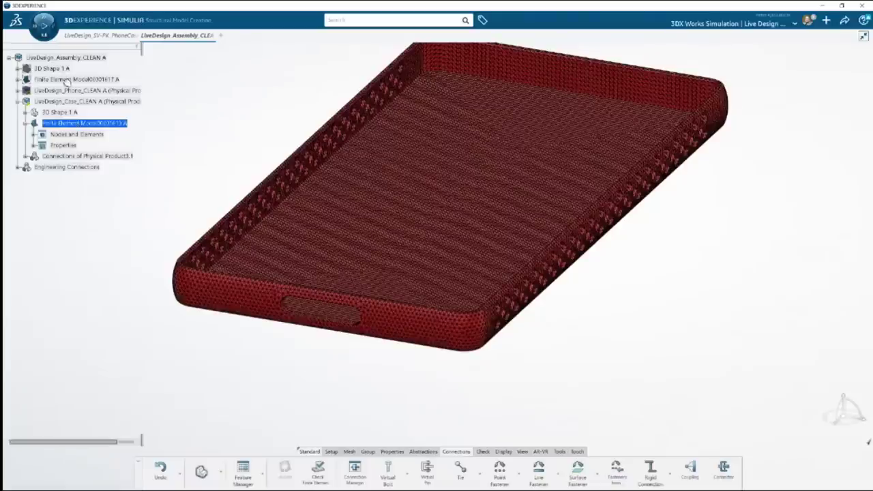
pyautogui.click(68, 80)
pyautogui.doubleClick(68, 81)
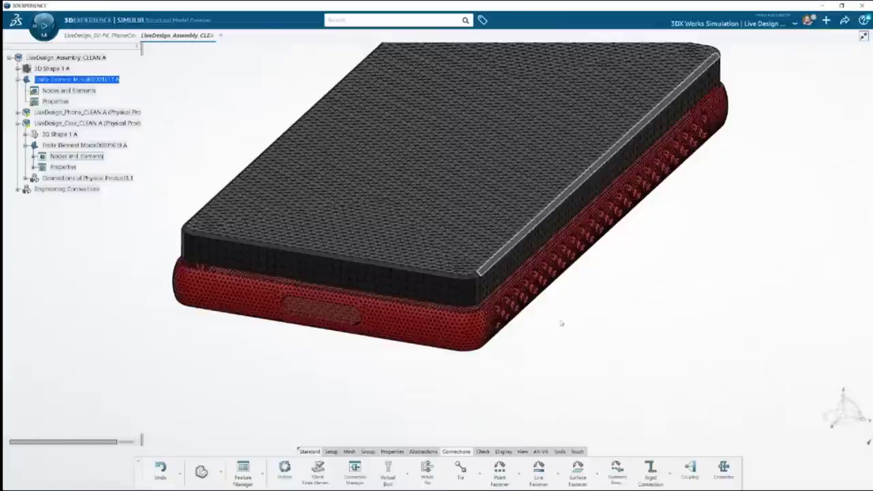
# Step: Set the phone and case as the assembly's contributing shapes in the Contributing Shapes Manager
pyautogui.click(333, 453)
pyautogui.click(383, 471)
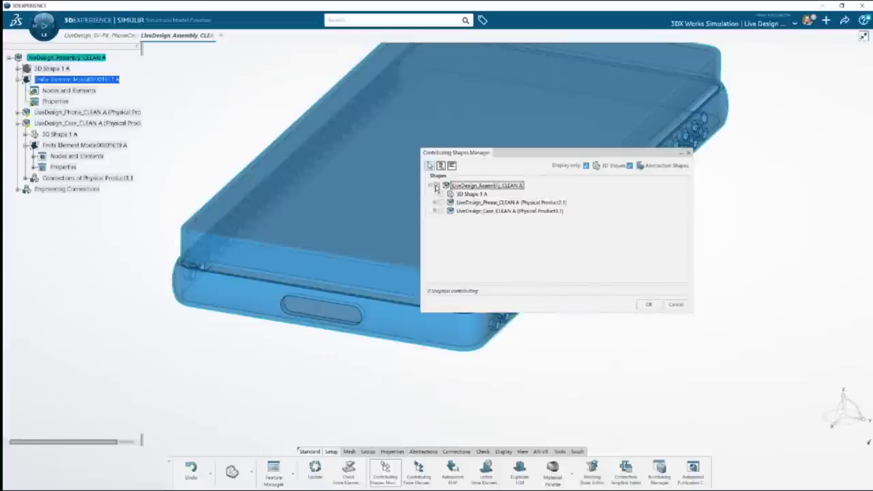
pyautogui.click(19, 113)
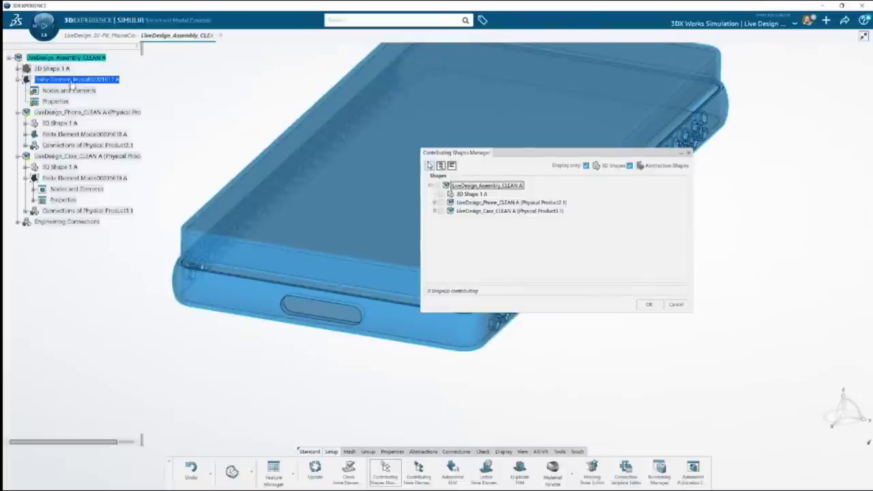
pyautogui.click(78, 80)
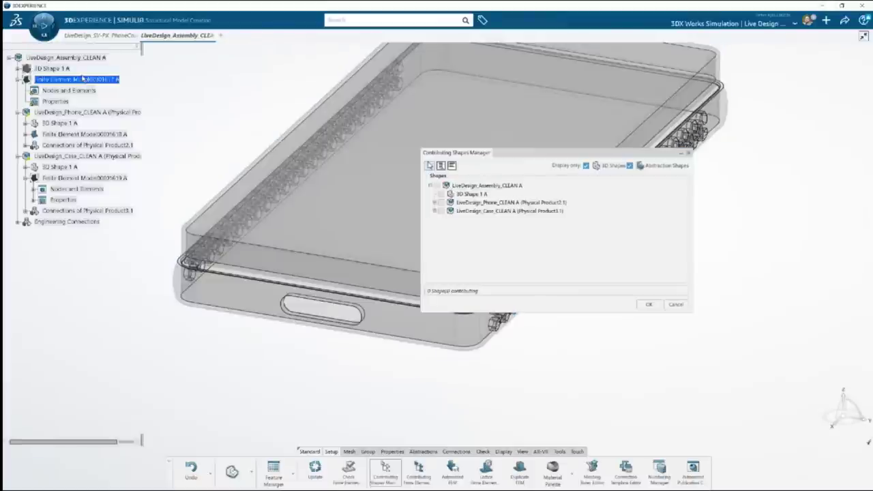
pyautogui.click(466, 186)
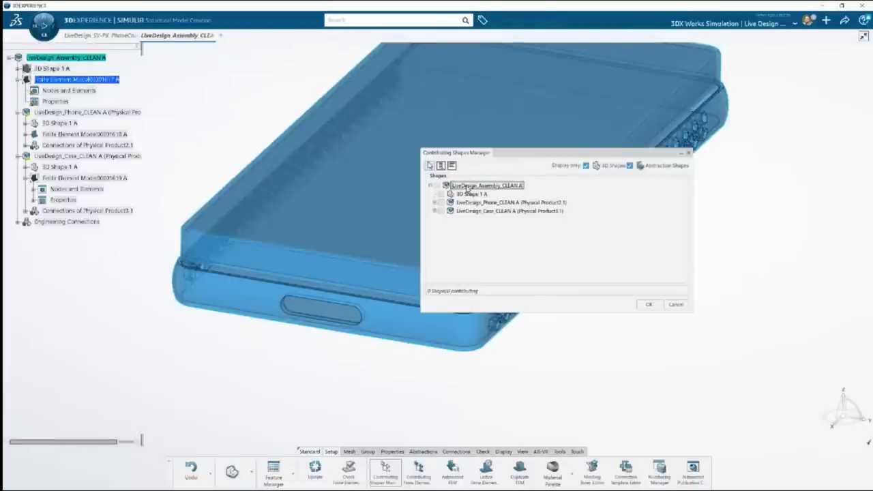
pyautogui.click(436, 186)
pyautogui.click(468, 194)
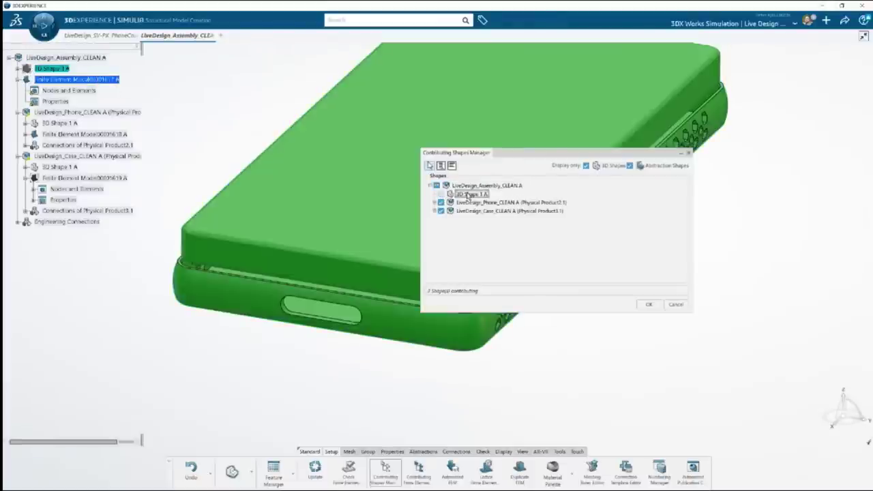
pyautogui.click(481, 203)
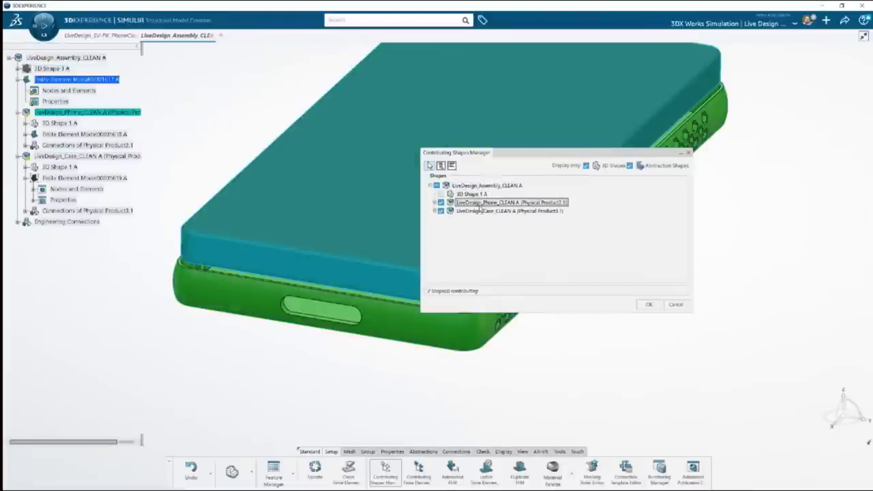
pyautogui.click(649, 305)
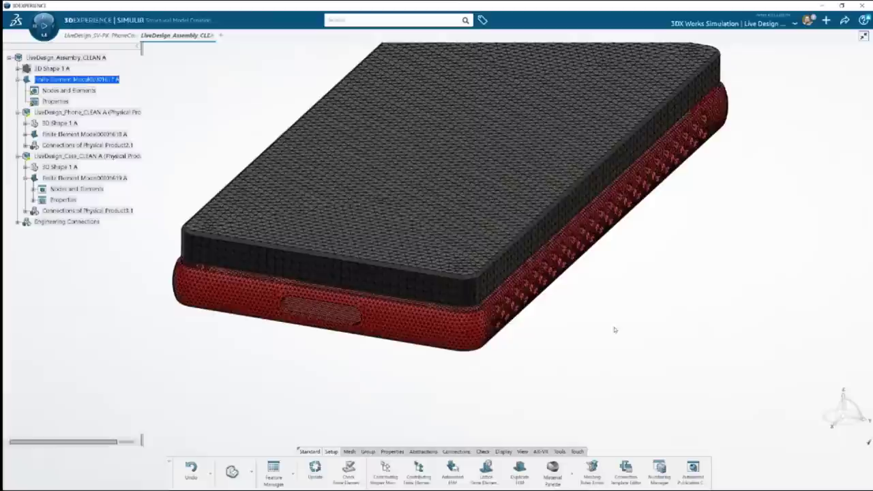
pyautogui.click(419, 469)
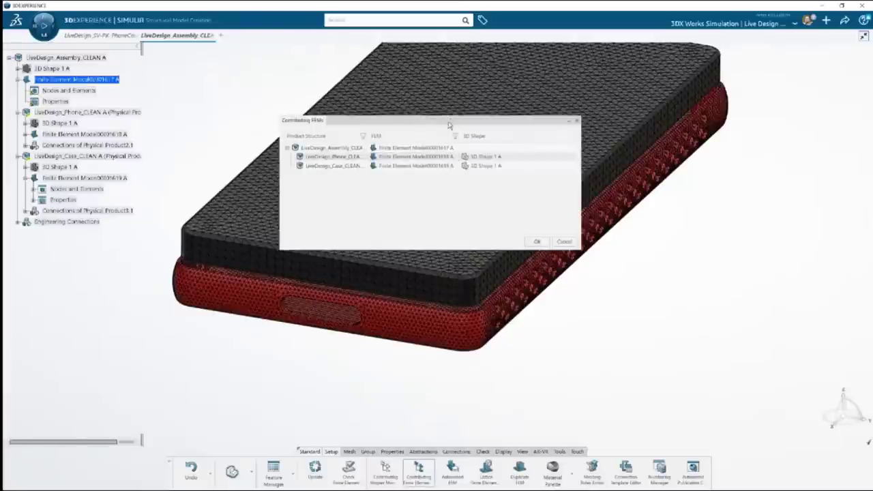
# Step: Check the phone's FEM entry in the Contributing FEMs list and confirm
pyautogui.moveTo(447, 122); pyautogui.dragTo(465, 114)
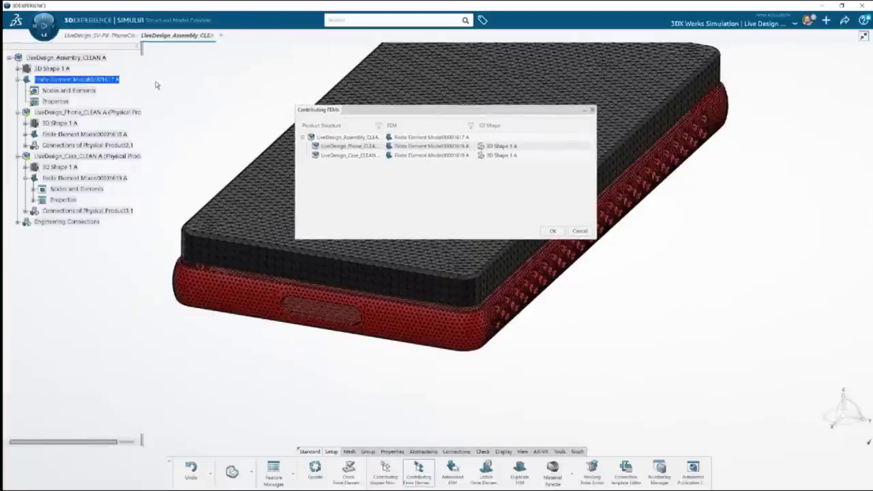
pyautogui.click(466, 147)
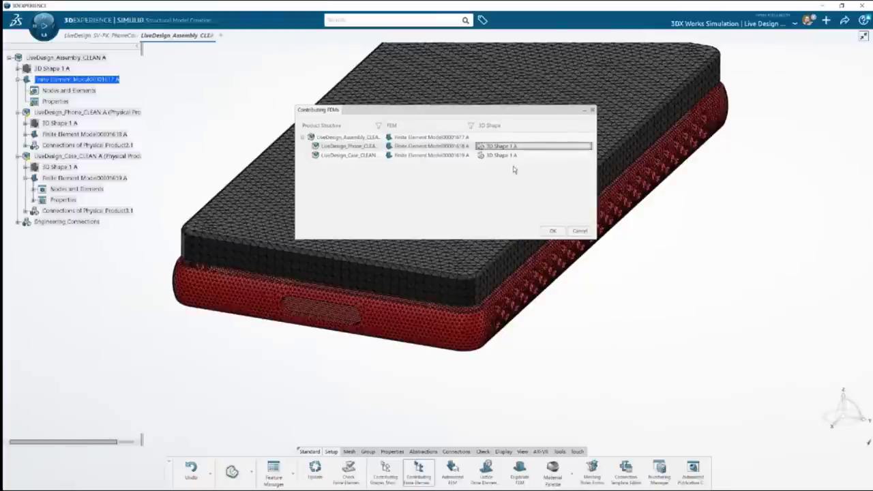
pyautogui.click(554, 232)
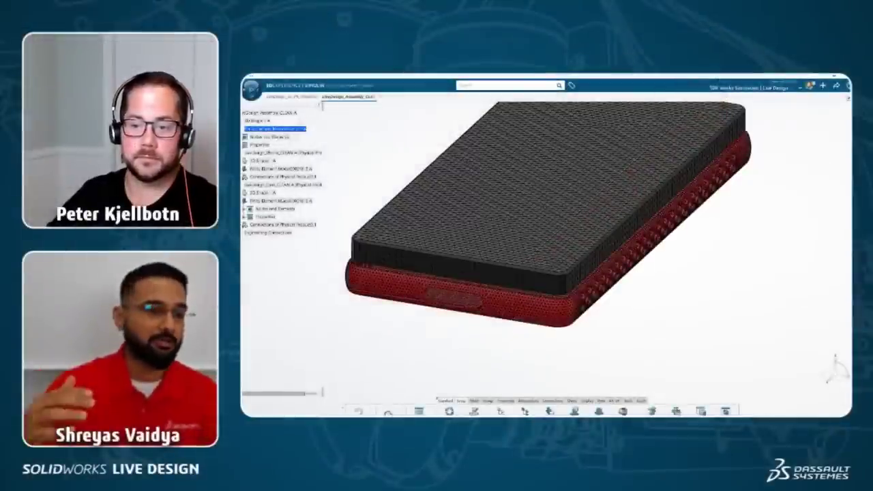
# Step: Show the case's finite element model alone and review Tetrahedron Mesh.1 without changes
pyautogui.click(282, 201)
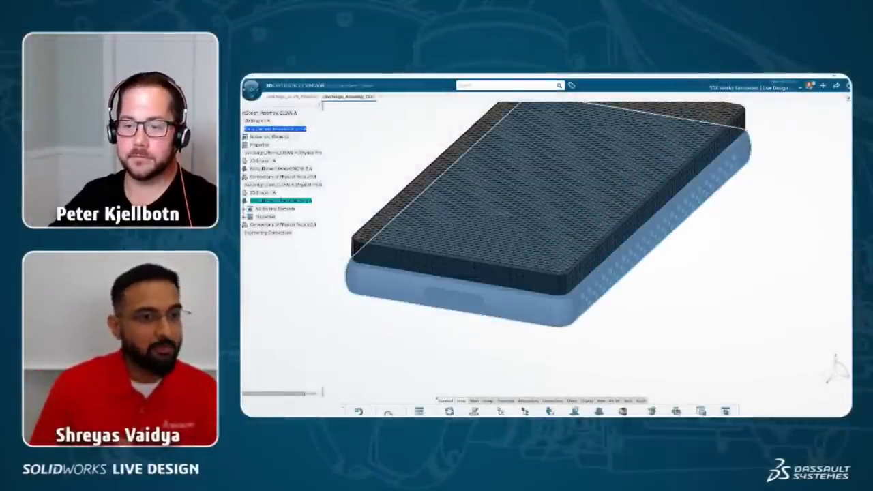
pyautogui.click(281, 201)
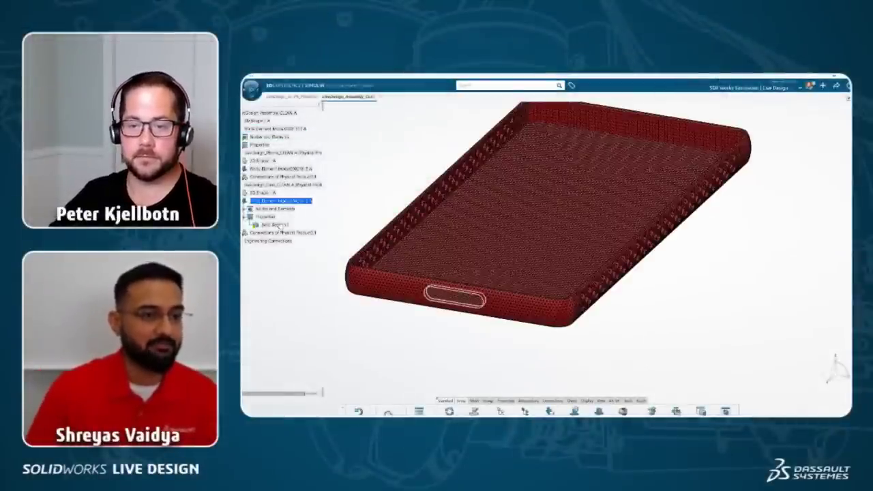
pyautogui.click(289, 209)
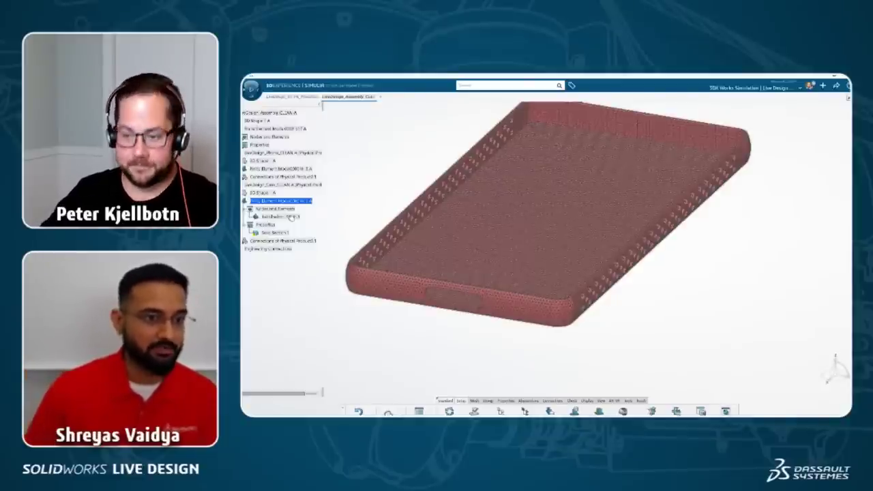
pyautogui.doubleClick(292, 217)
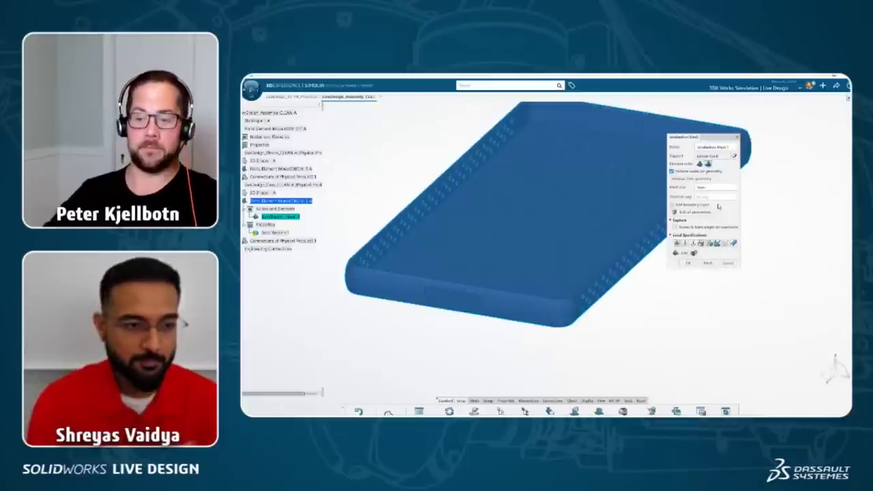
pyautogui.click(729, 263)
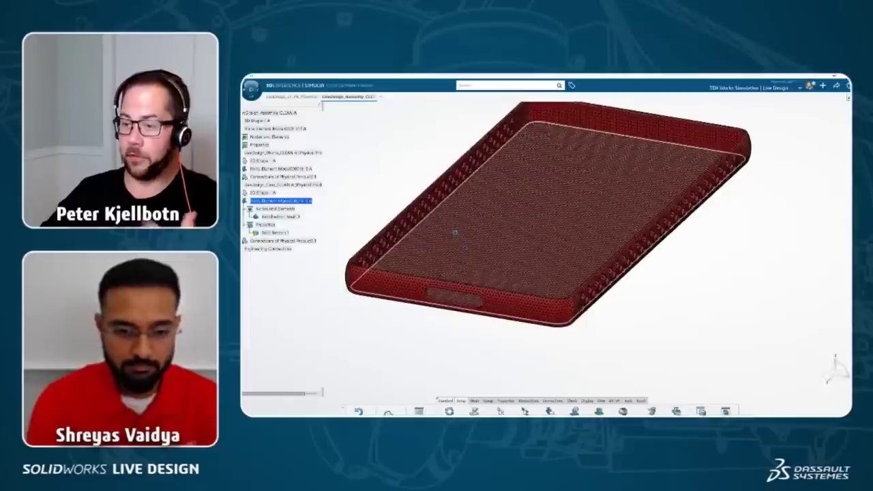
pyautogui.scroll(3, 455, 235)
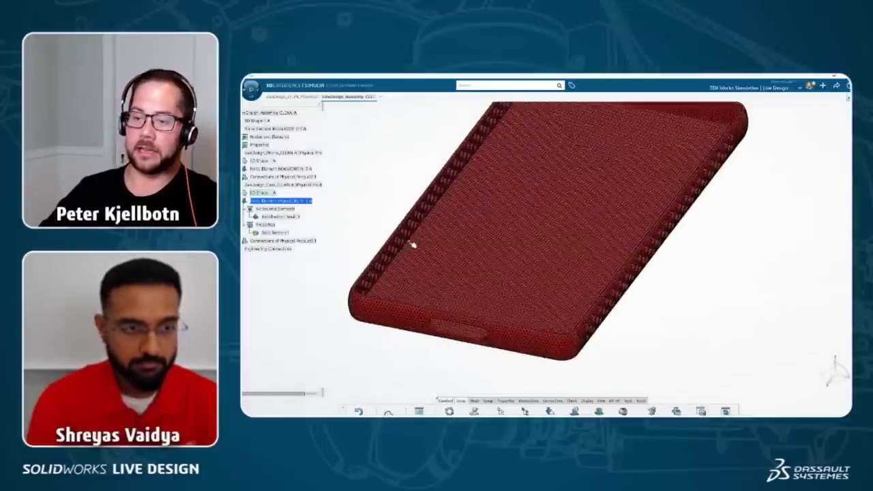
pyautogui.scroll(5, 412, 244)
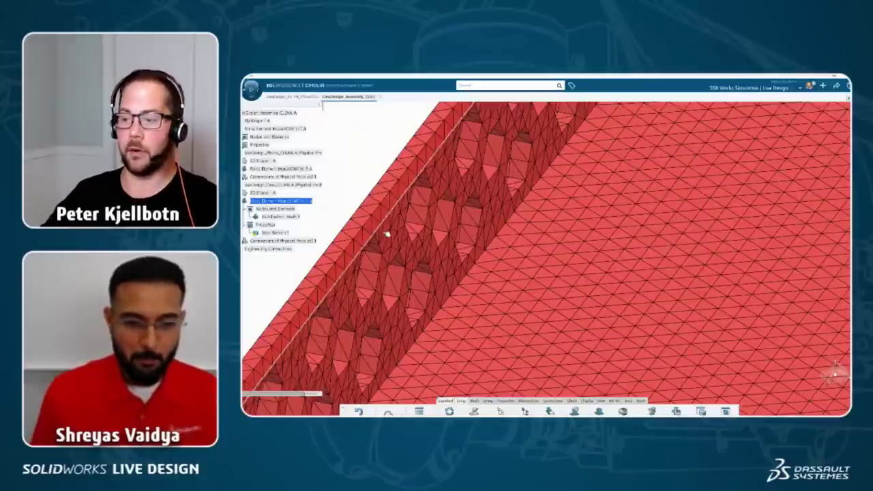
# Step: Add a 0.5 mm local mesh size to the case's rim edge, propagating by tangency
pyautogui.click(281, 217)
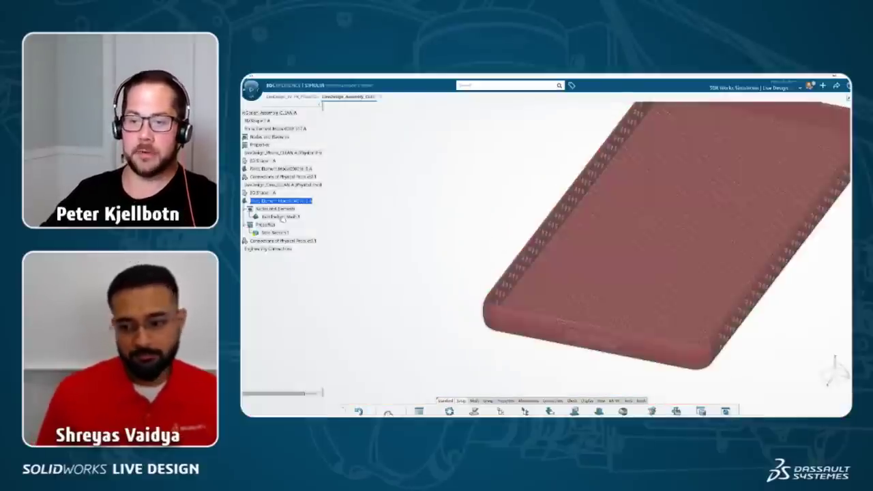
pyautogui.doubleClick(282, 217)
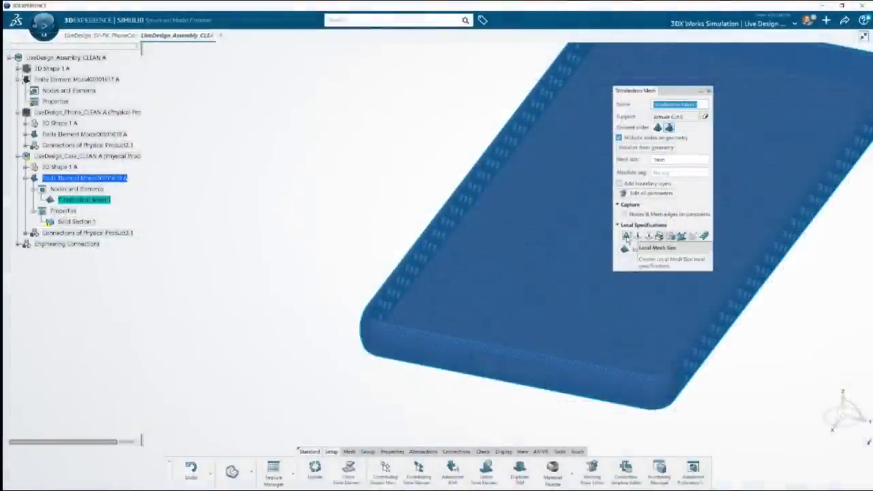
pyautogui.click(627, 236)
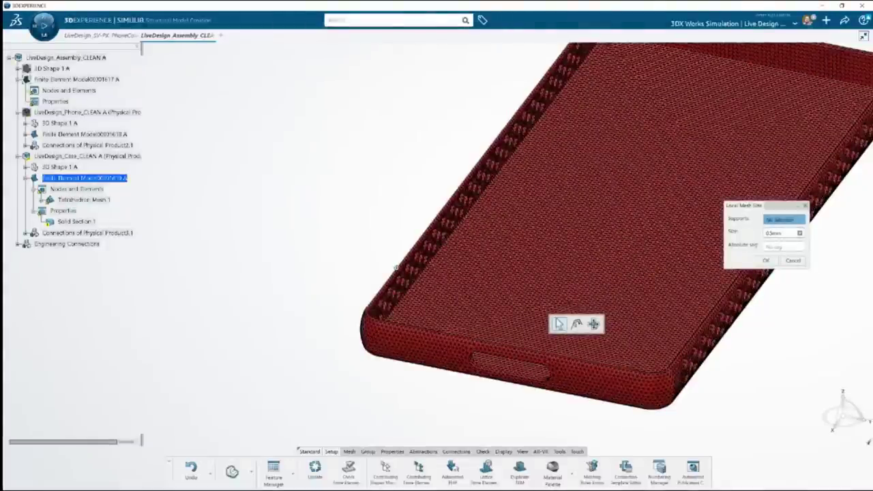
pyautogui.scroll(5, 396, 268)
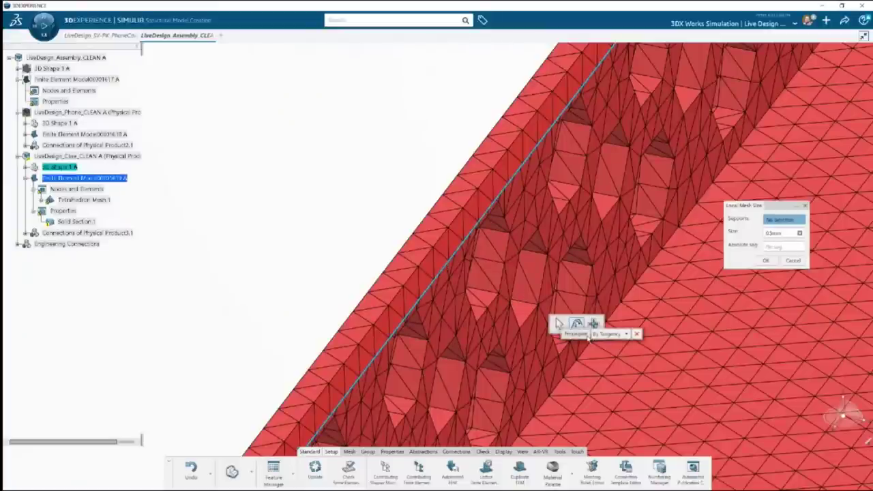
pyautogui.click(625, 334)
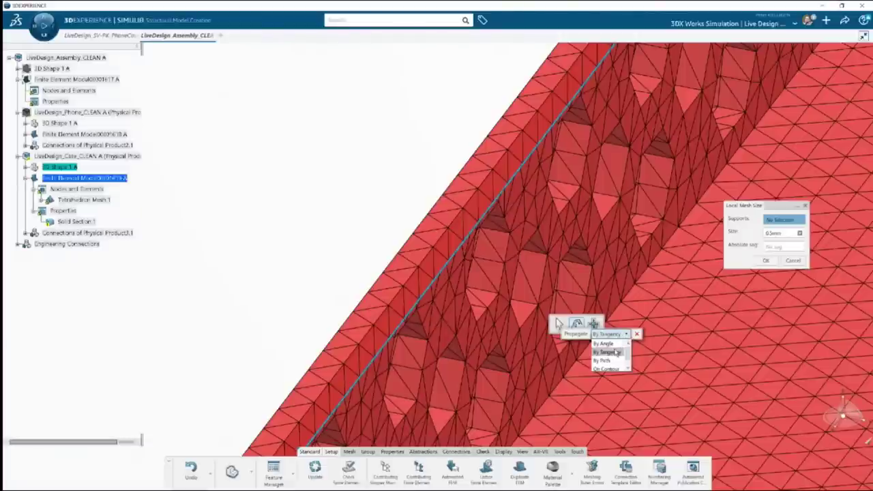
pyautogui.click(617, 353)
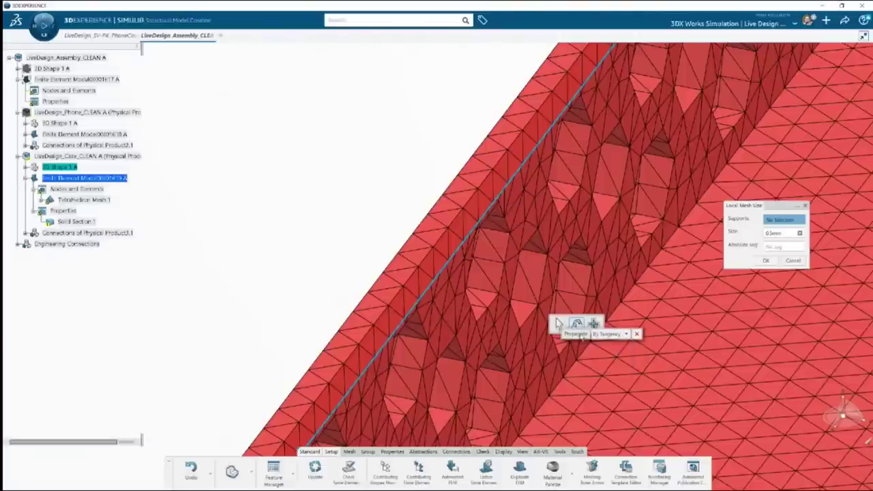
pyautogui.click(579, 335)
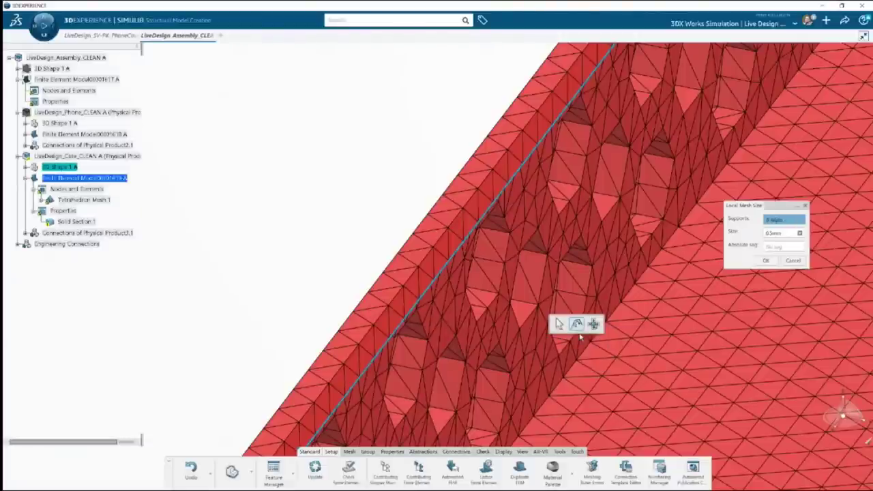
pyautogui.scroll(-10, 580, 337)
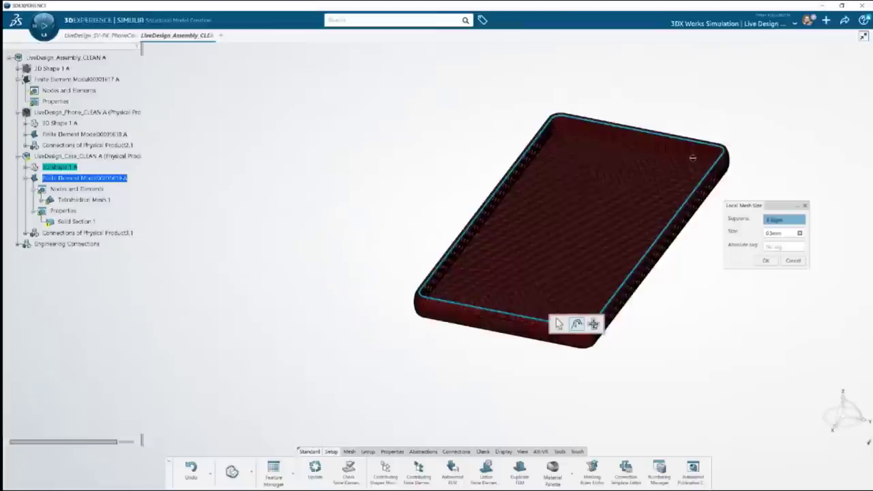
pyautogui.click(772, 262)
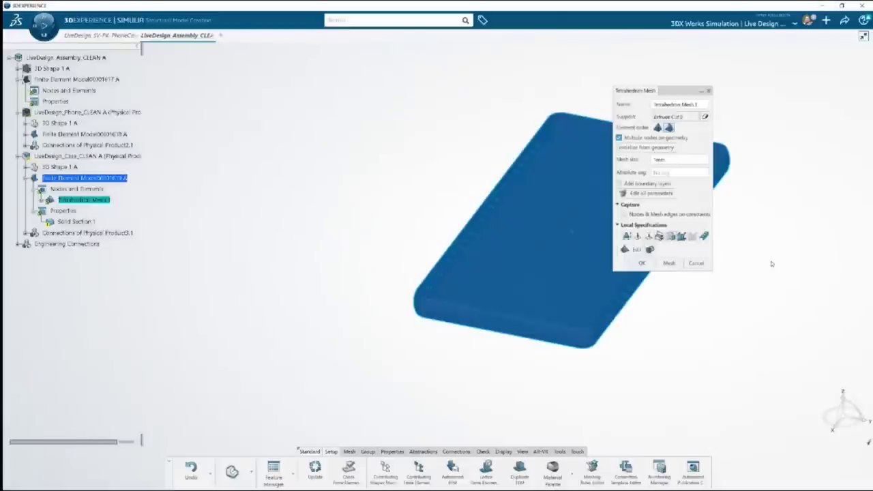
# Step: Remesh the case with the rim refinement, inspect it, then display the assembly's combined mesh
pyautogui.click(669, 264)
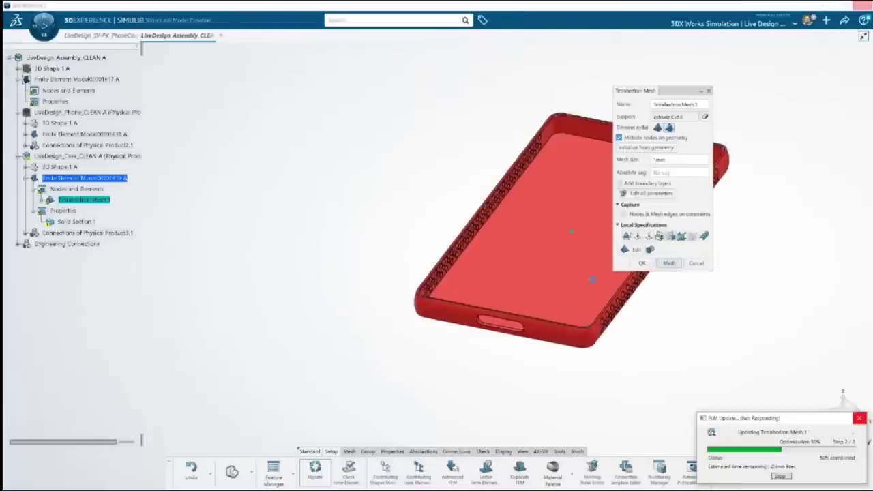
pyautogui.click(642, 264)
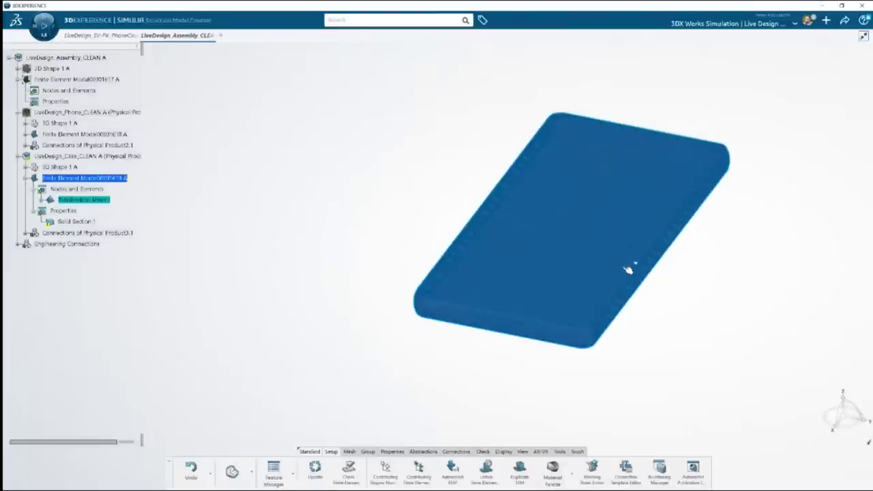
pyautogui.scroll(2, 434, 290)
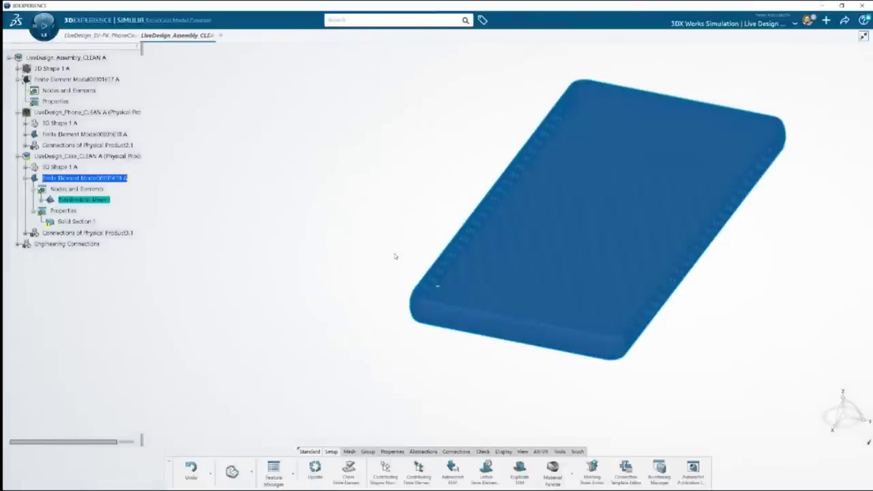
pyautogui.click(394, 256)
pyautogui.scroll(10, 302, 259)
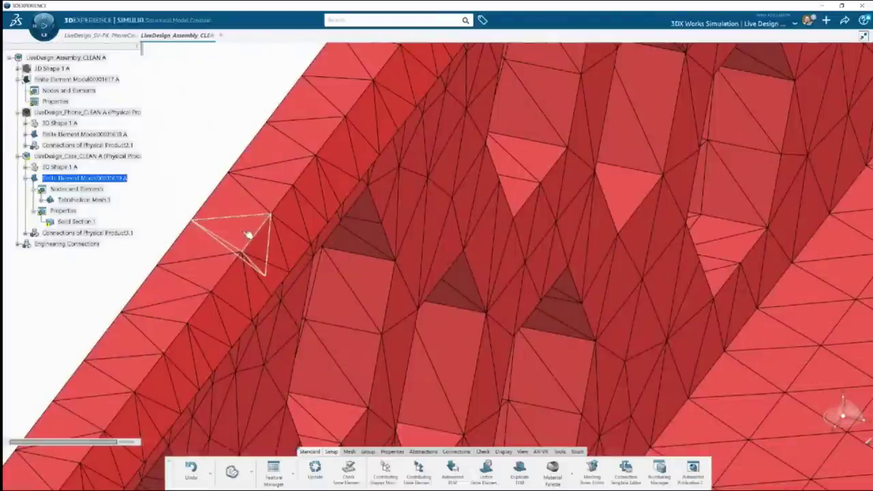
pyautogui.scroll(-10, 477, 286)
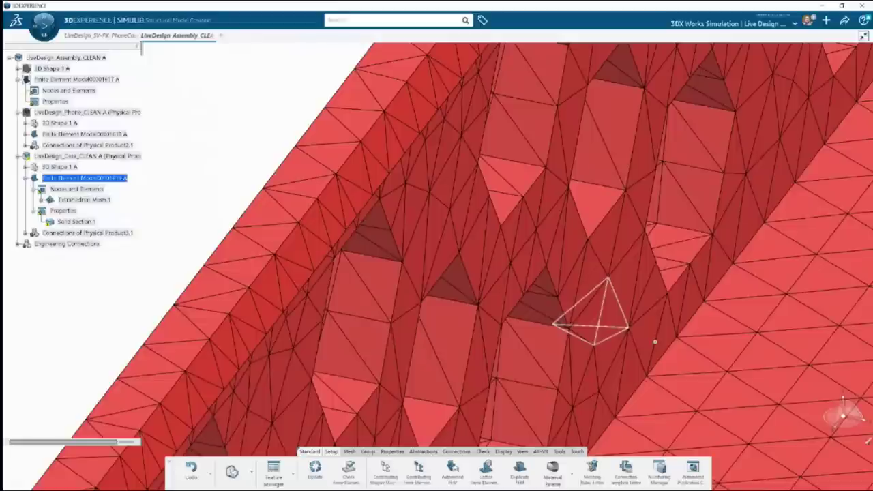
pyautogui.click(88, 80)
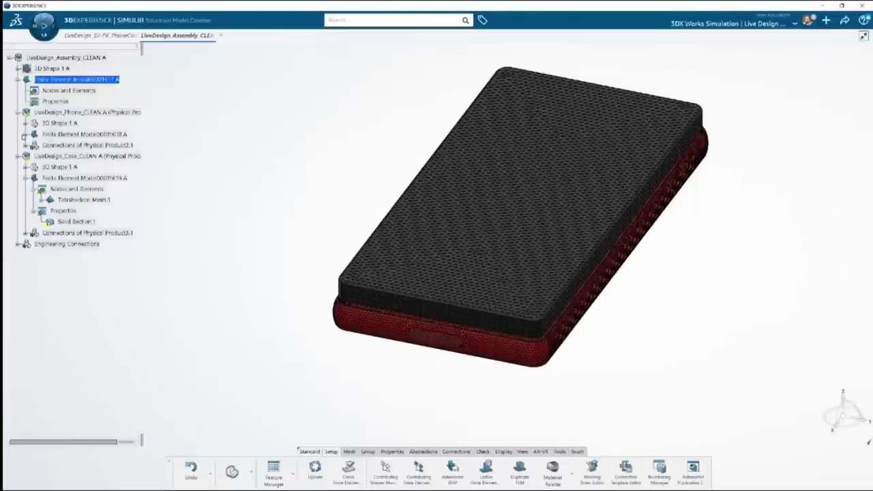
# Step: Open the phone's Solid Section and search the material library for '6061'
pyautogui.click(25, 134)
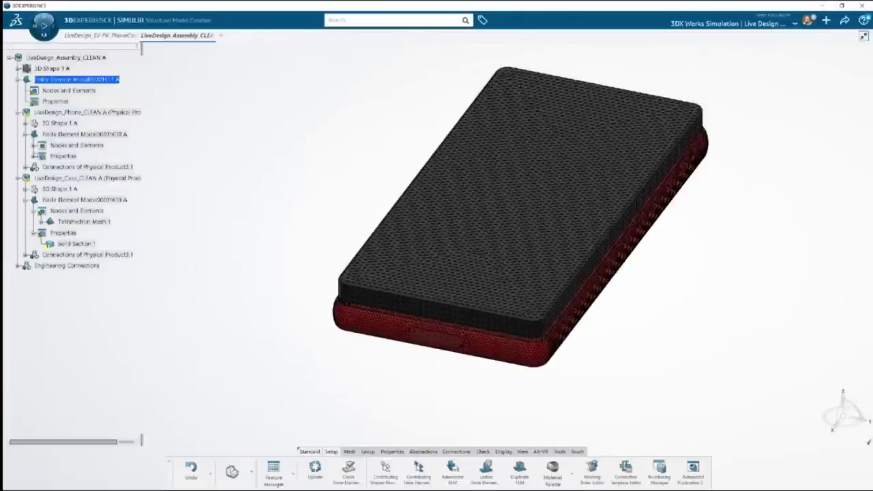
pyautogui.click(33, 156)
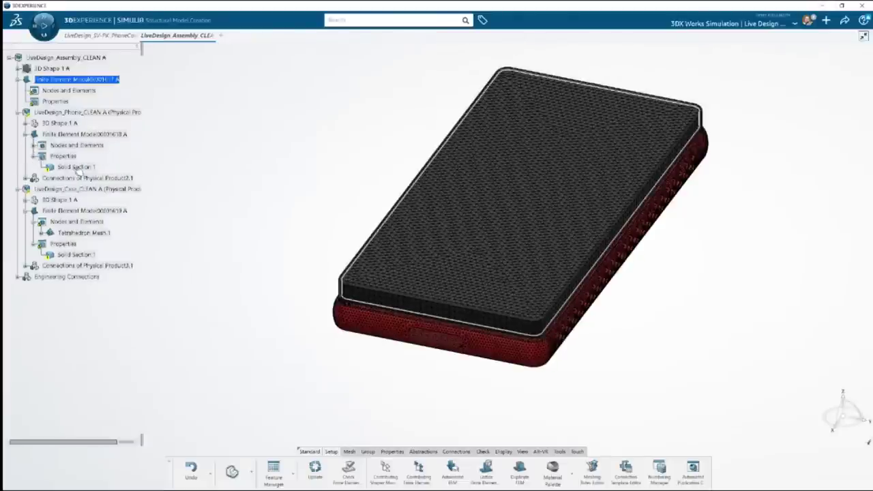
pyautogui.doubleClick(75, 167)
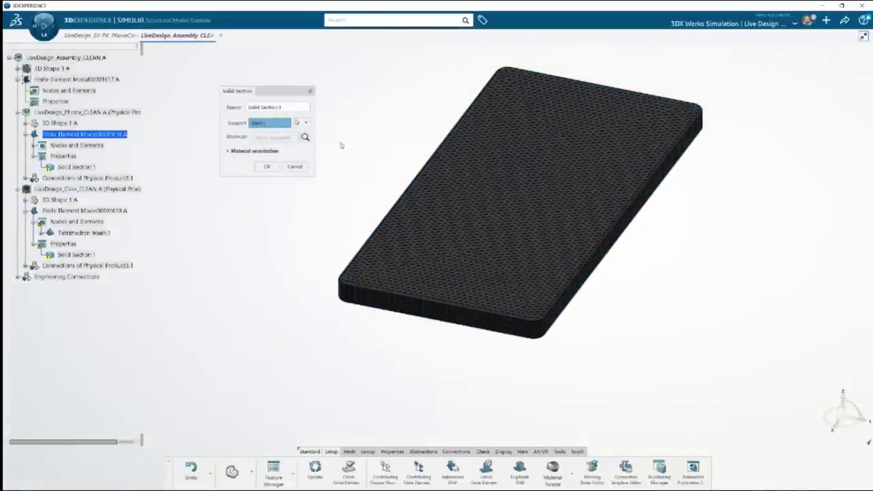
pyautogui.click(305, 137)
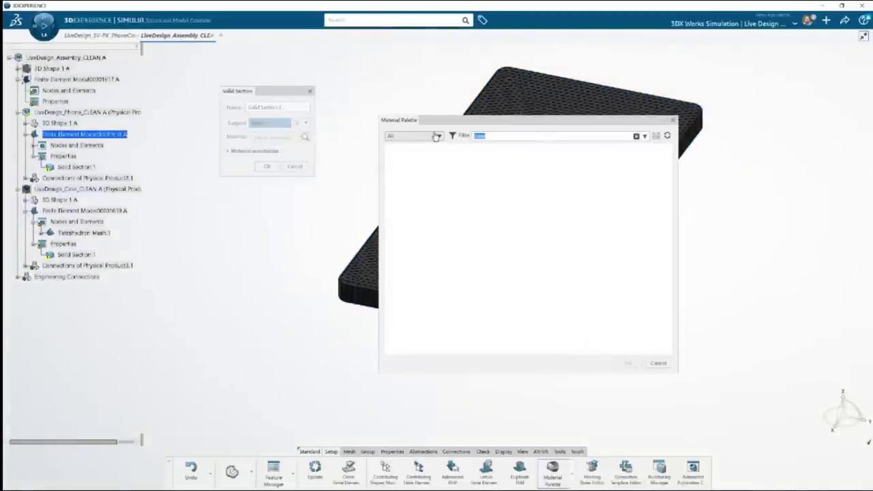
pyautogui.write('60')
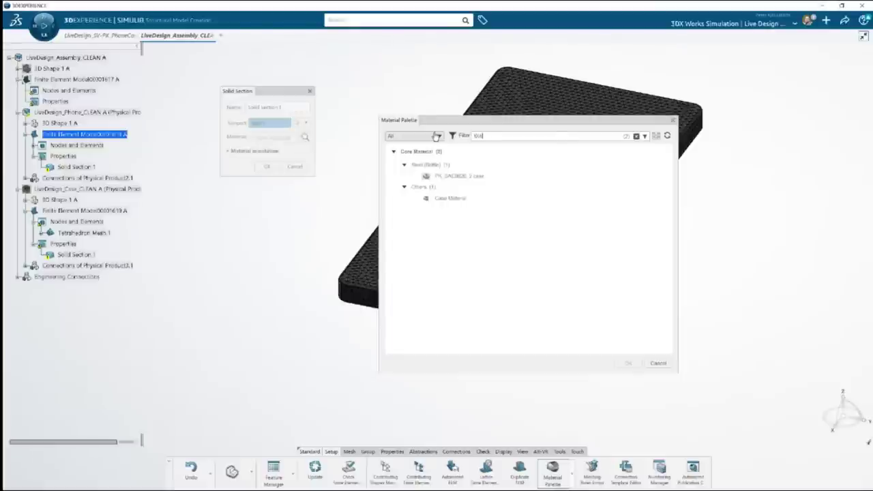
pyautogui.write('61')
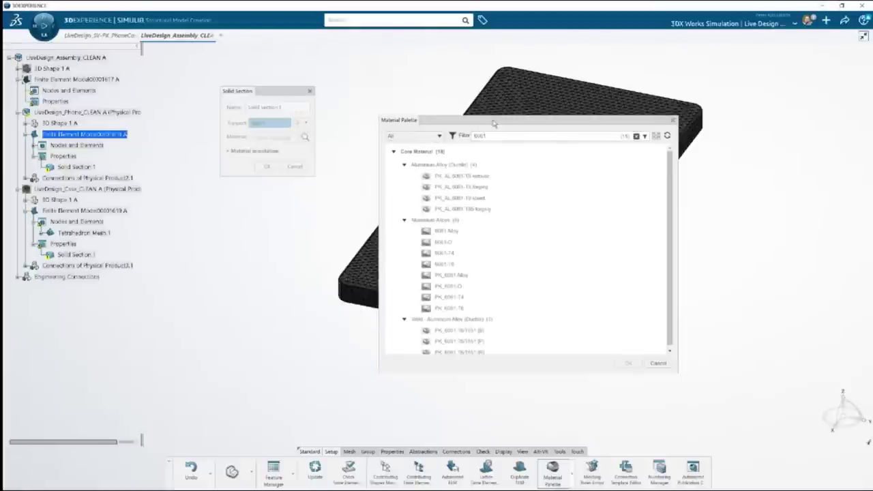
# Step: Choose aluminium 6061-T6 as the phone's material after checking its simulation properties
pyautogui.moveTo(493, 122); pyautogui.dragTo(429, 123)
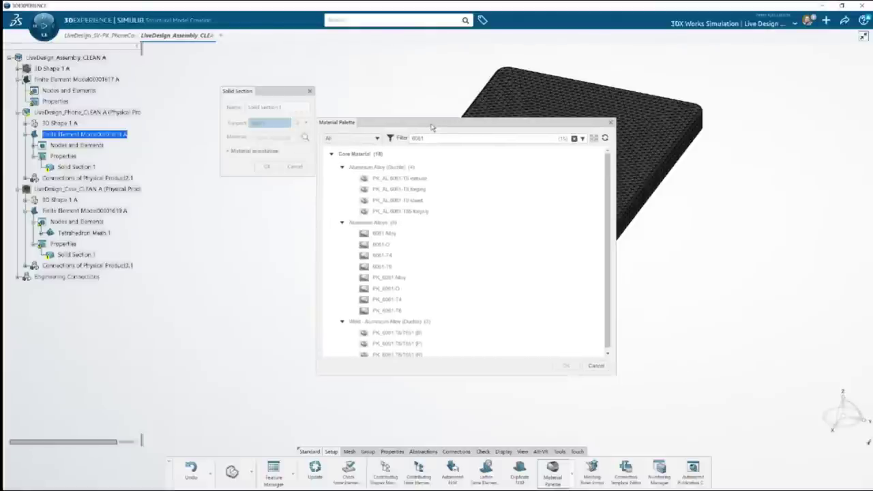
pyautogui.click(382, 266)
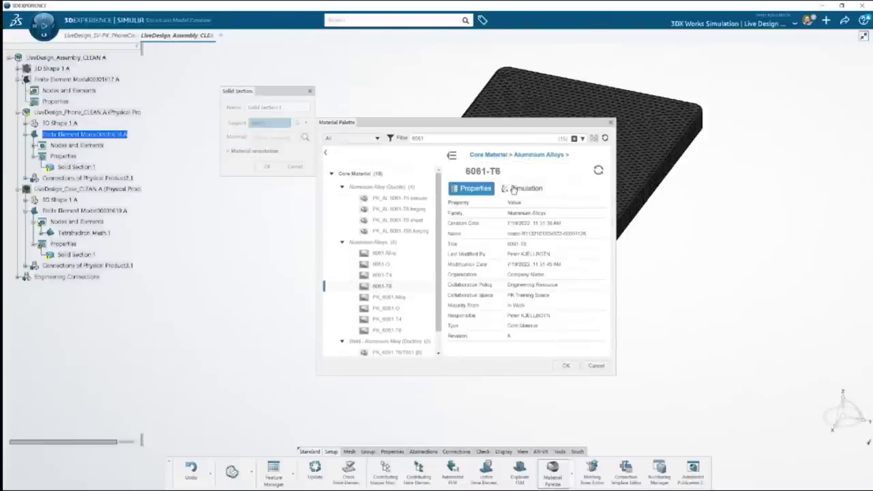
pyautogui.click(526, 189)
pyautogui.scroll(-5, 539, 243)
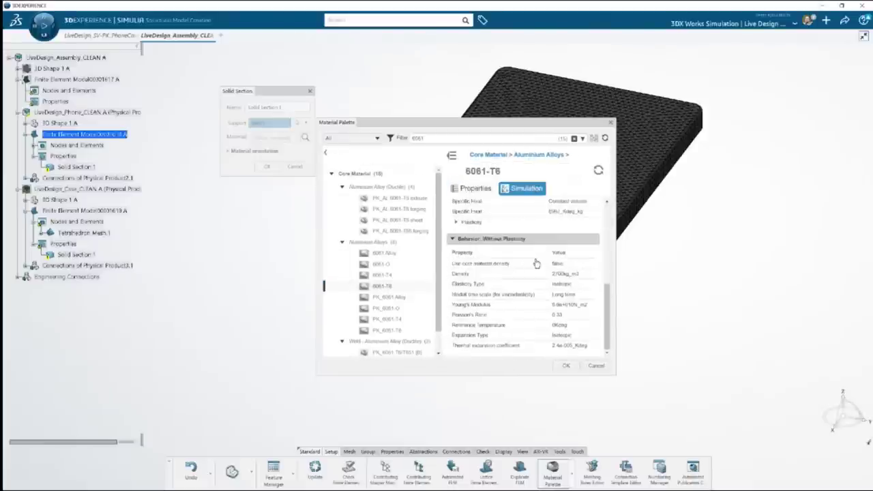
pyautogui.scroll(5, 546, 244)
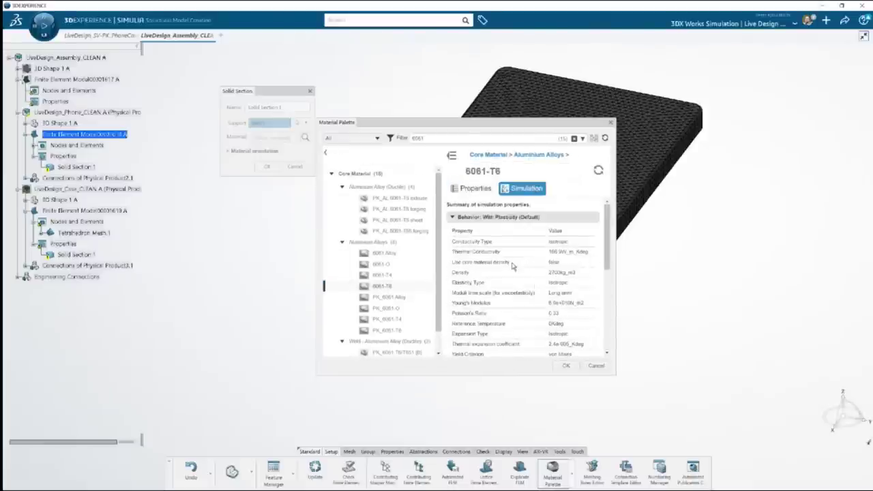
pyautogui.click(475, 189)
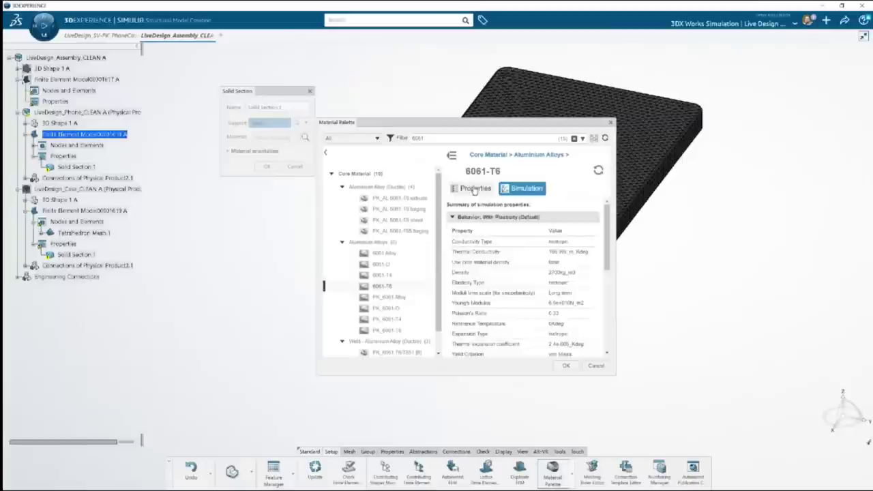
pyautogui.click(382, 285)
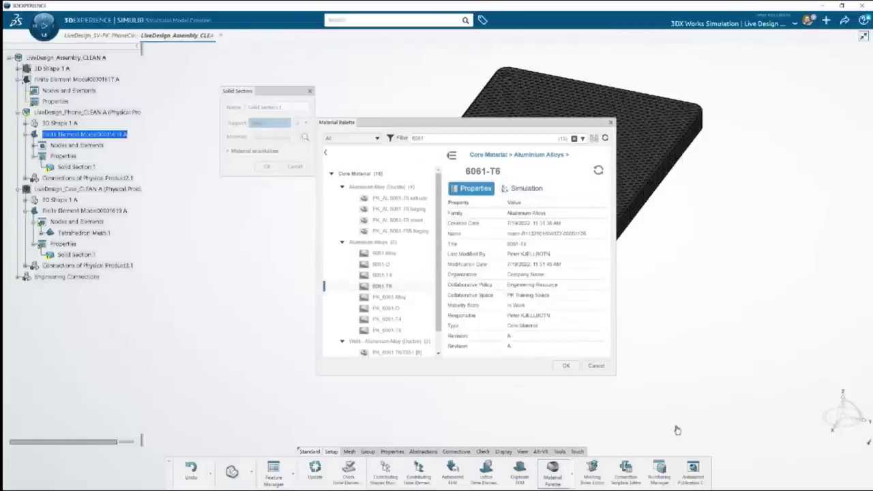
pyautogui.click(566, 366)
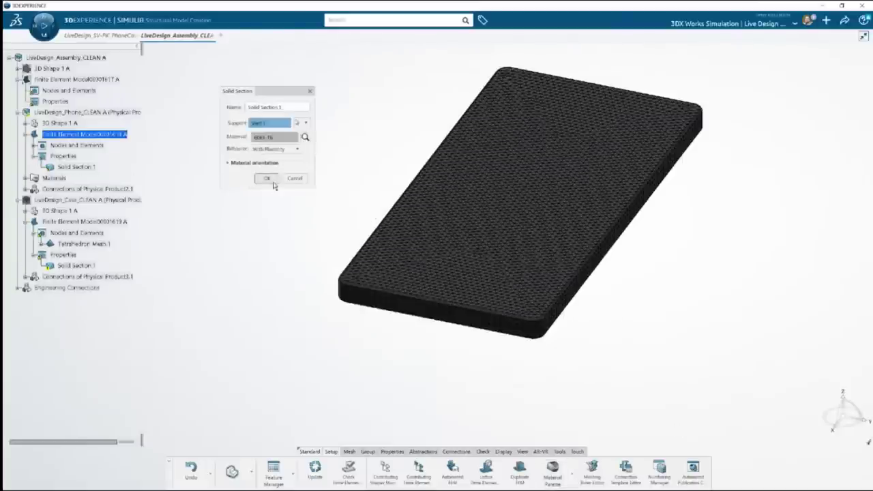
# Step: Keep the With Plasticity behaviour and finish the phone's Solid Section
pyautogui.click(294, 148)
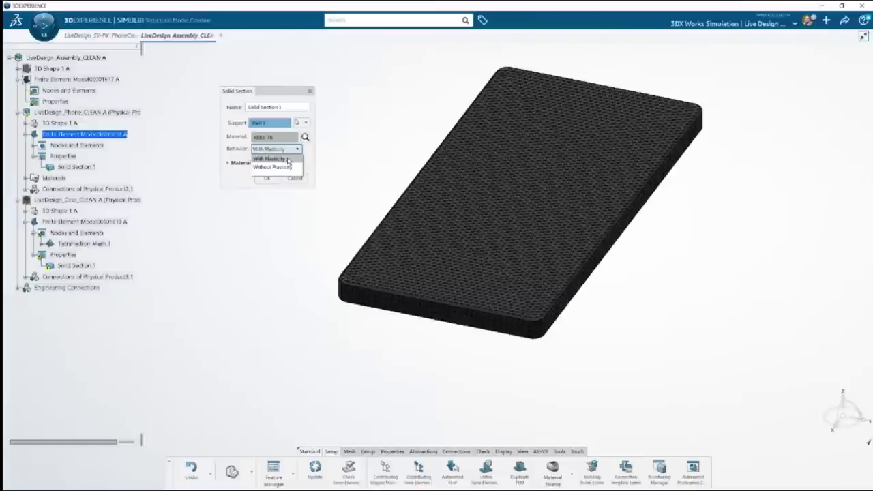
pyautogui.click(288, 159)
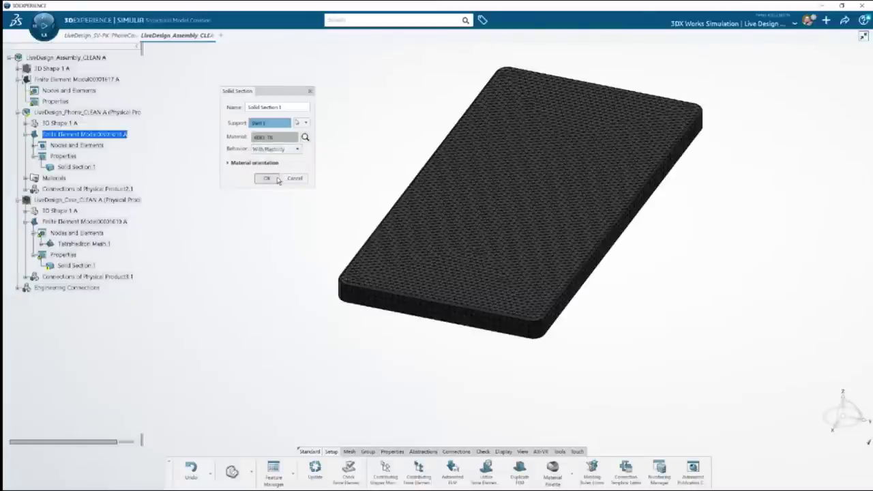
pyautogui.click(268, 179)
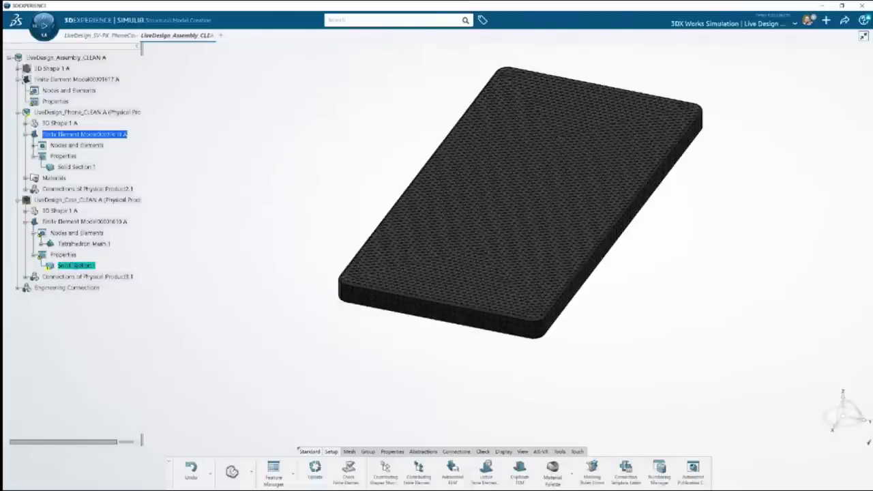
# Step: Assign Case Material to the case's Solid Section 1, clearing the old 6061 filter
pyautogui.doubleClick(71, 266)
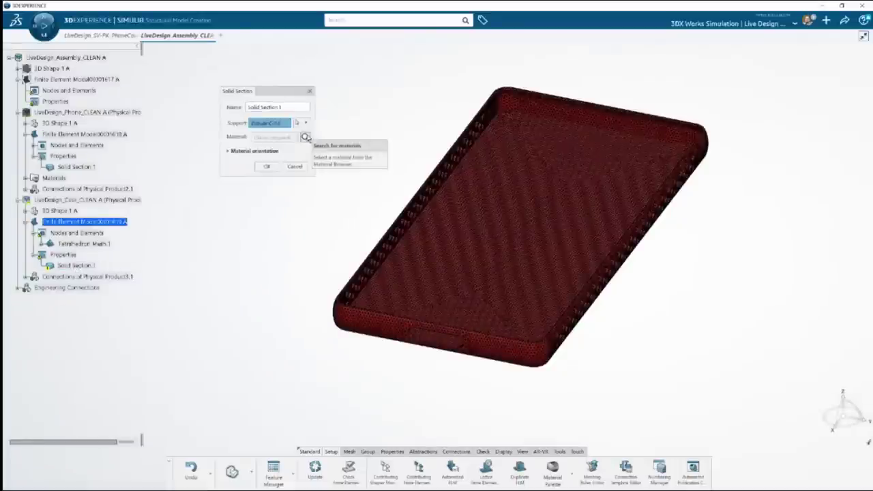
pyautogui.click(305, 136)
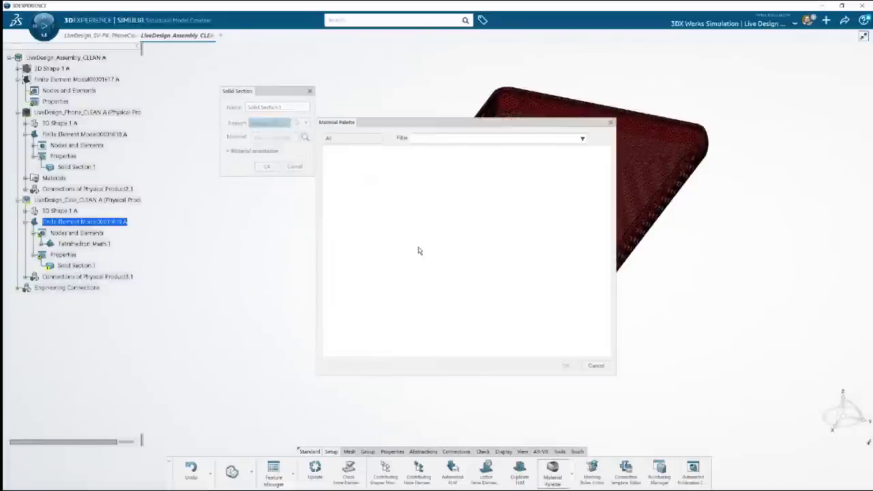
pyautogui.click(575, 138)
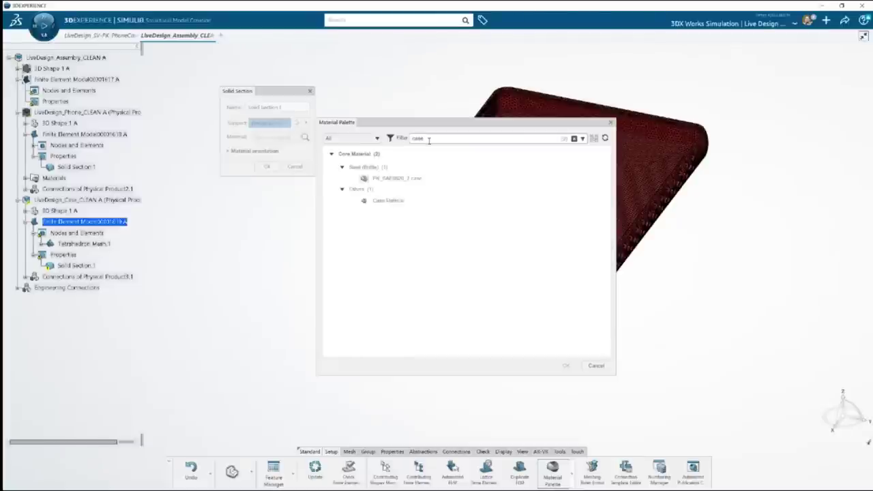
pyautogui.click(396, 202)
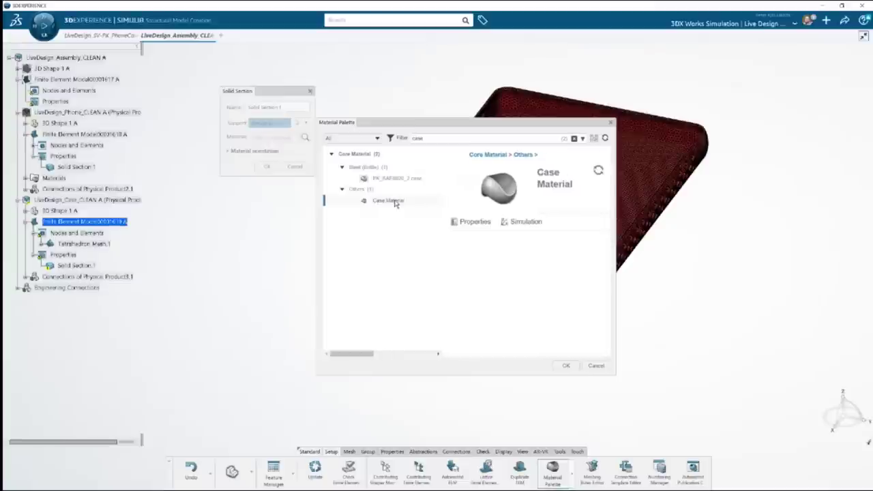
pyautogui.click(567, 366)
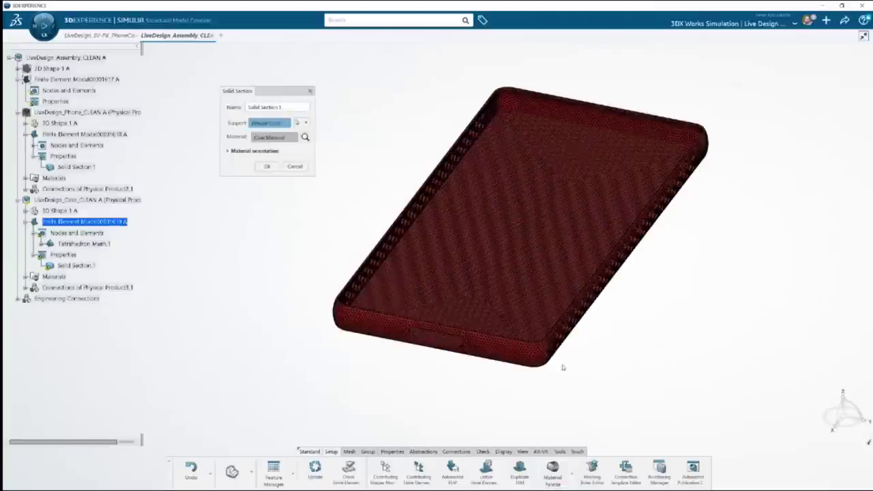
pyautogui.click(264, 167)
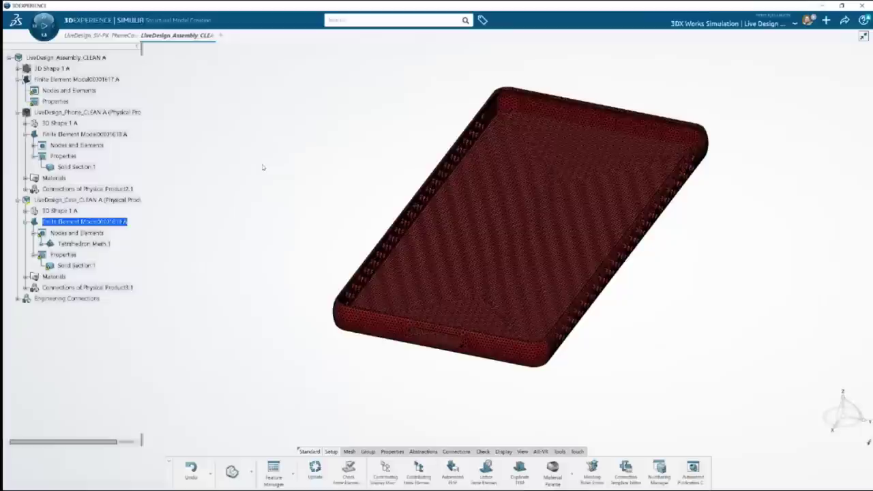
# Step: Create a kinematic coupling on the phone's top face, fixing all six degrees of freedom
pyautogui.click(102, 82)
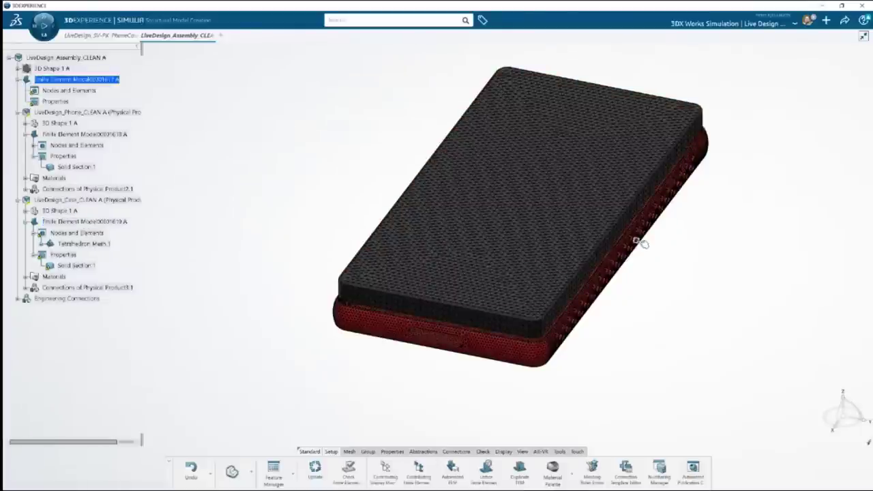
pyautogui.moveTo(640, 243); pyautogui.dragTo(468, 185, button='middle')
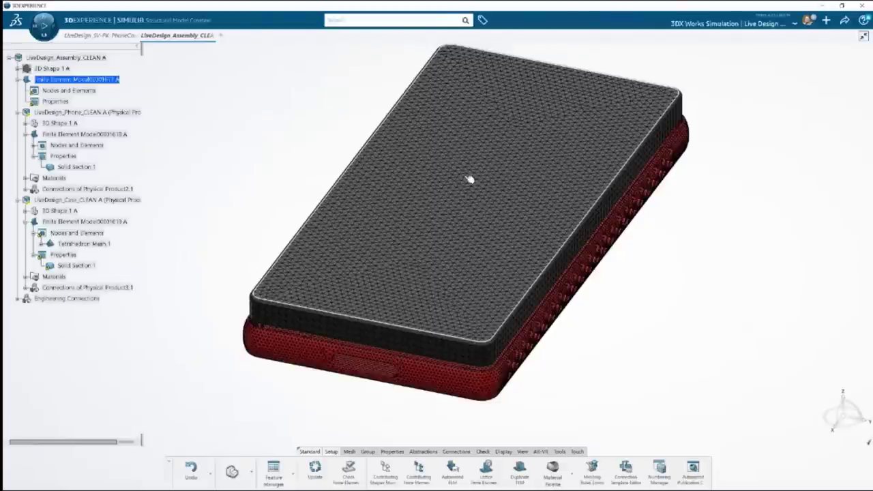
pyautogui.click(456, 452)
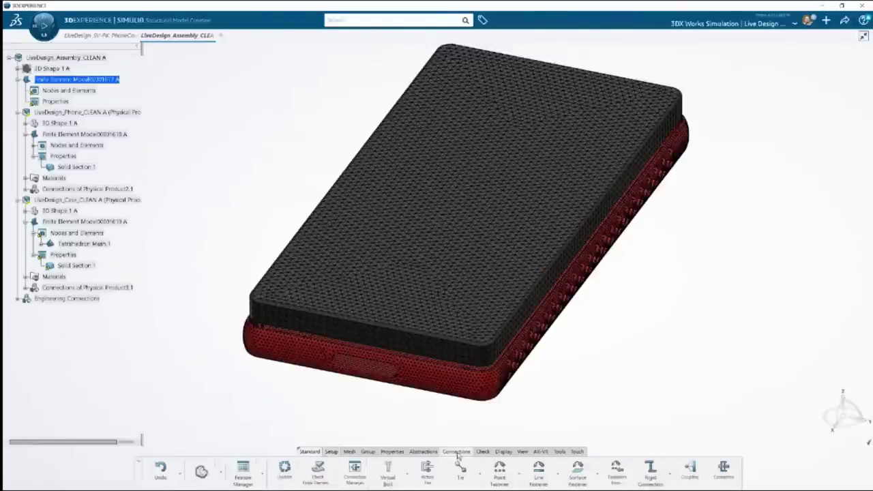
pyautogui.click(691, 471)
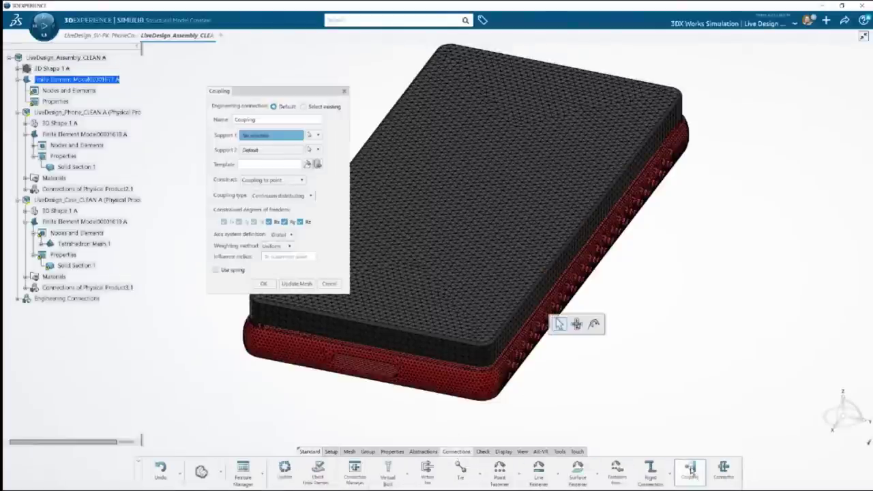
pyautogui.click(527, 234)
pyautogui.click(295, 195)
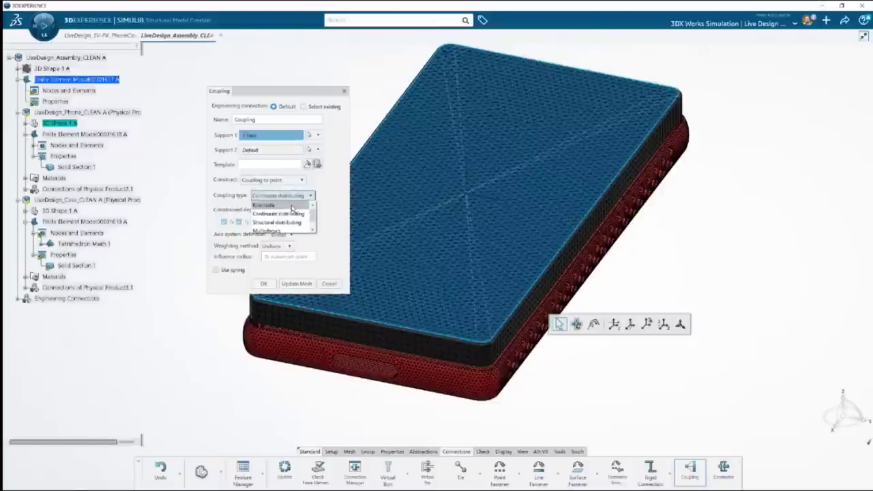
pyautogui.click(295, 205)
pyautogui.moveTo(298, 94); pyautogui.dragTo(230, 52)
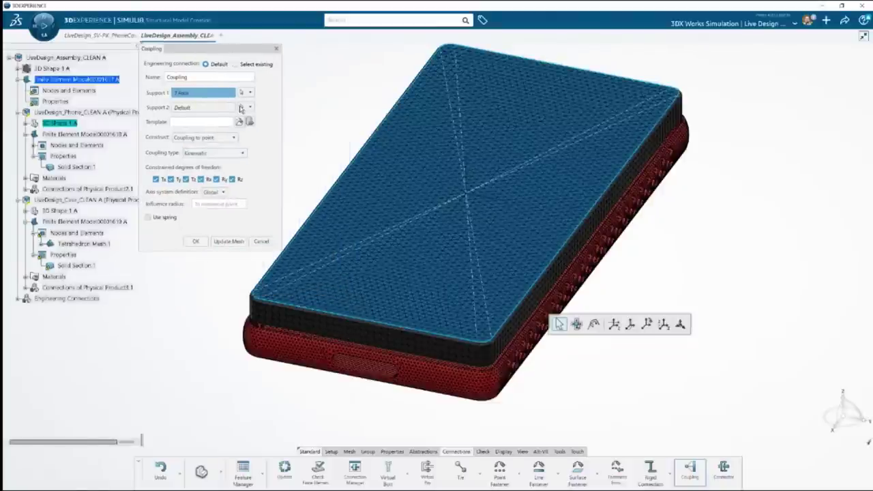
pyautogui.click(194, 243)
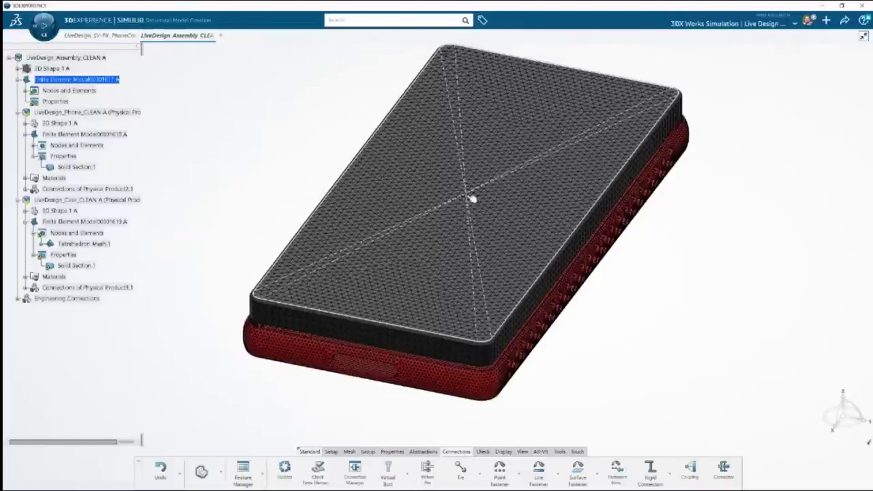
pyautogui.scroll(-2, 478, 156)
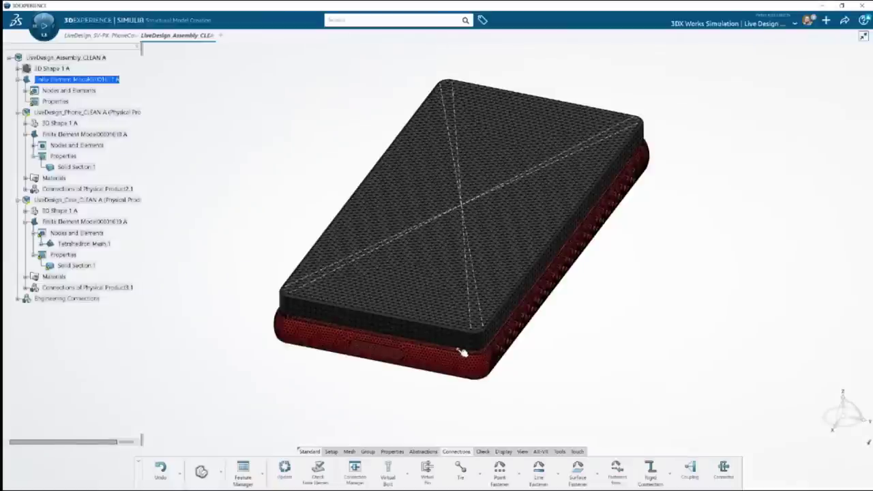
pyautogui.moveTo(460, 352); pyautogui.dragTo(487, 300, button='middle')
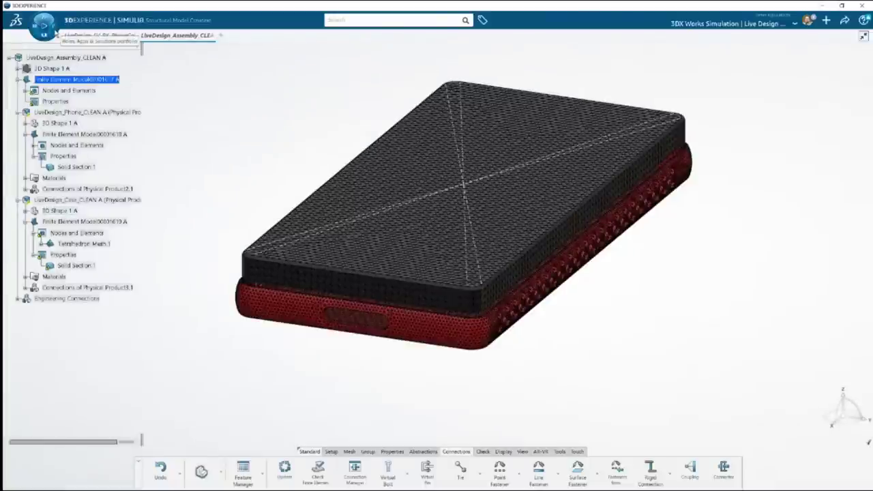
# Step: Launch Mechanical Scenario Creation and enter a title for the new simulation
pyautogui.click(45, 25)
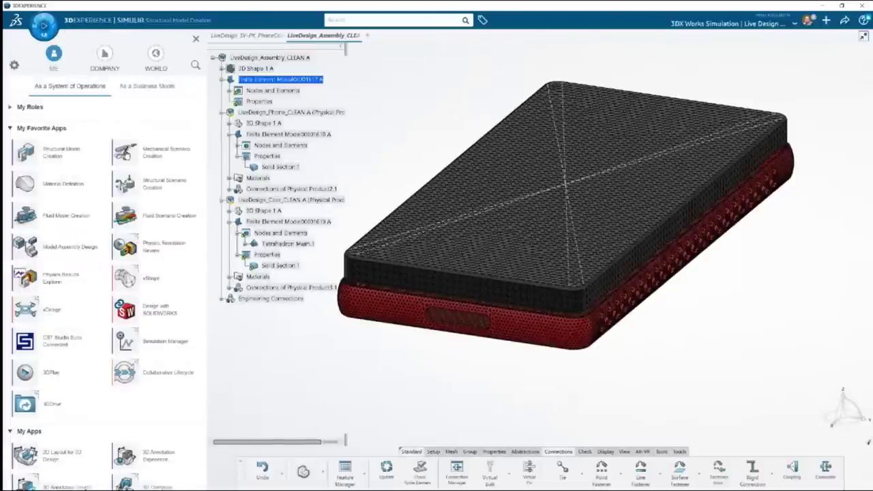
pyautogui.click(125, 154)
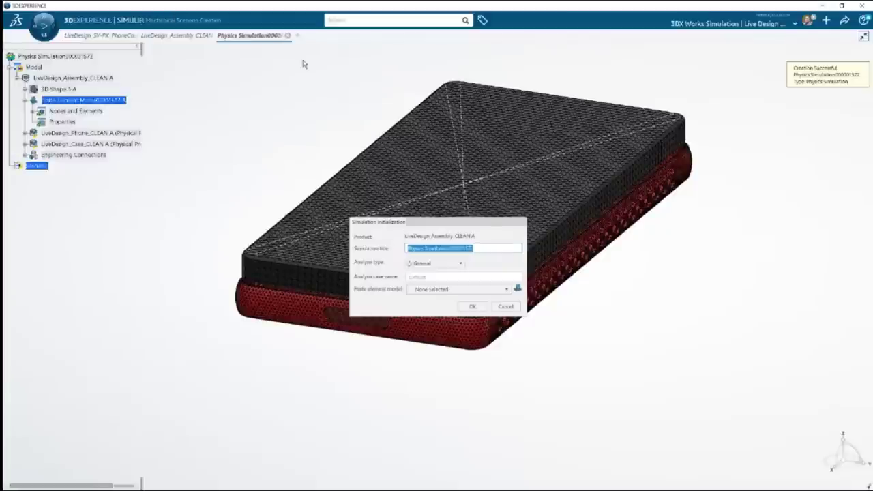
pyautogui.write('Live')
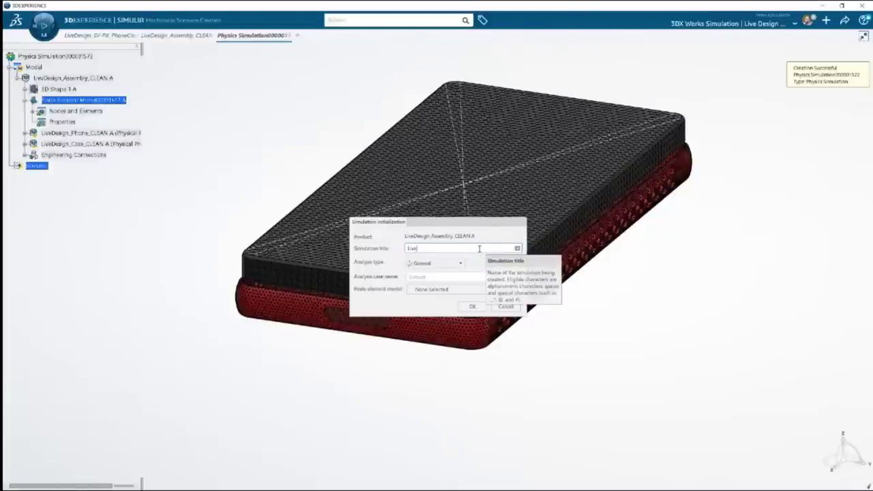
pyautogui.press('BackSpace')
pyautogui.press('BackSpace')
pyautogui.press('BackSpace')
pyautogui.press('BackSpace')
pyautogui.write('Peter_LiveDe')
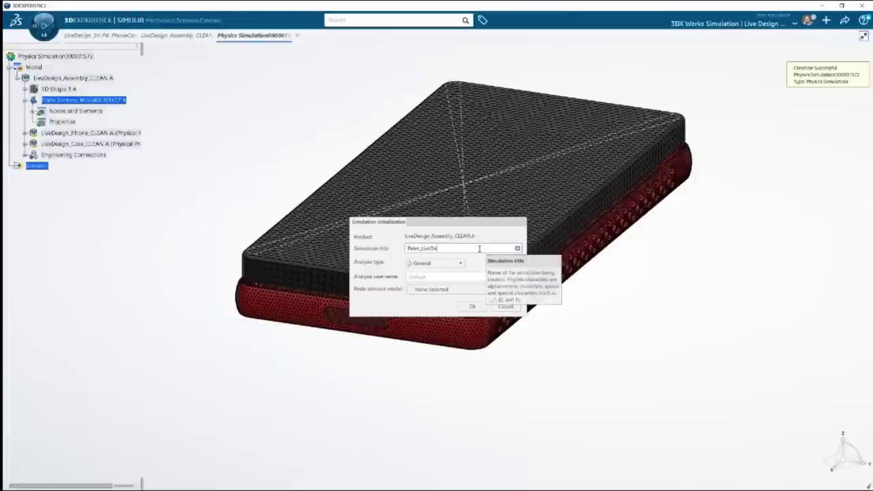
pyautogui.write('sign_Snap')
# Step: Make it a Structural analysis based on Finite Element Model00001617 A
pyautogui.click(440, 263)
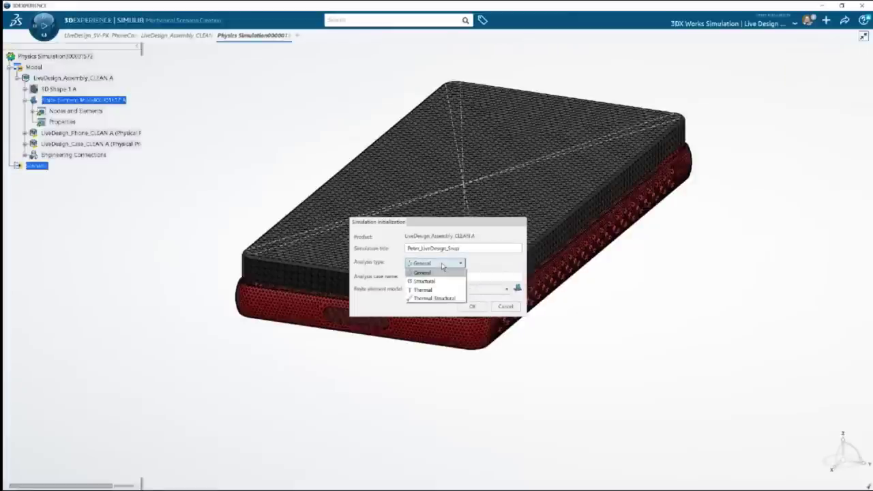
pyautogui.click(433, 282)
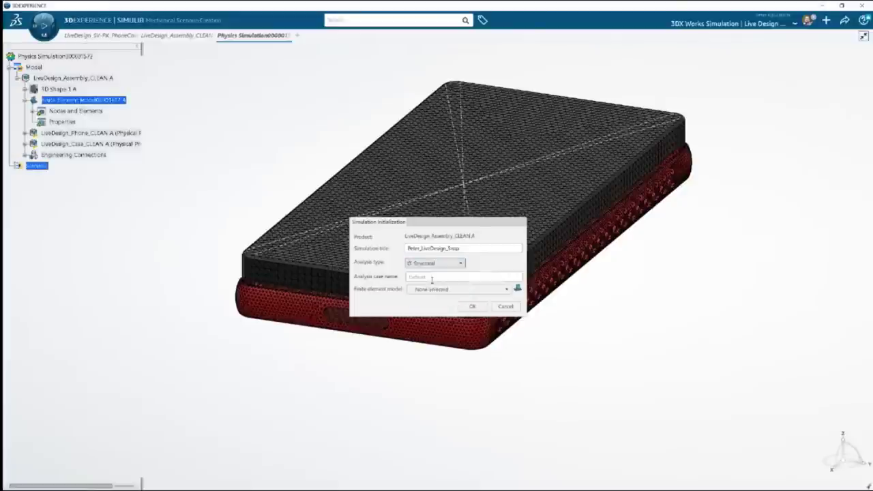
pyautogui.click(447, 263)
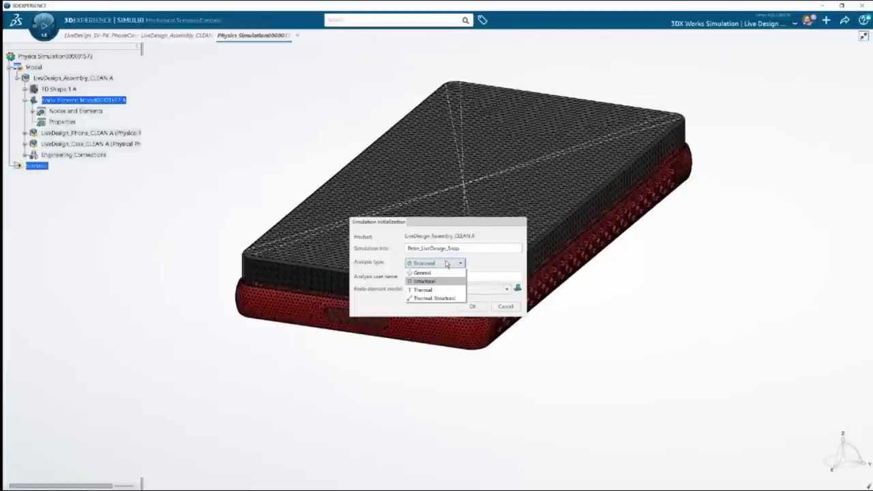
pyautogui.click(447, 263)
pyautogui.click(447, 290)
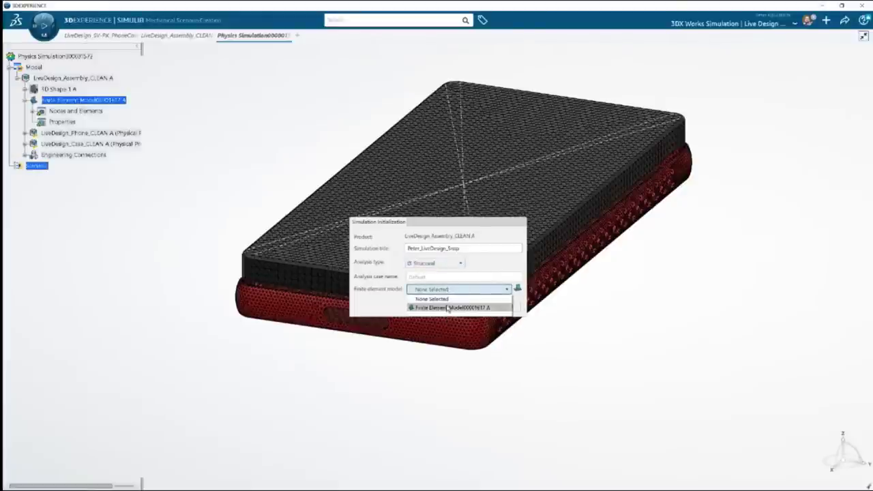
pyautogui.click(450, 312)
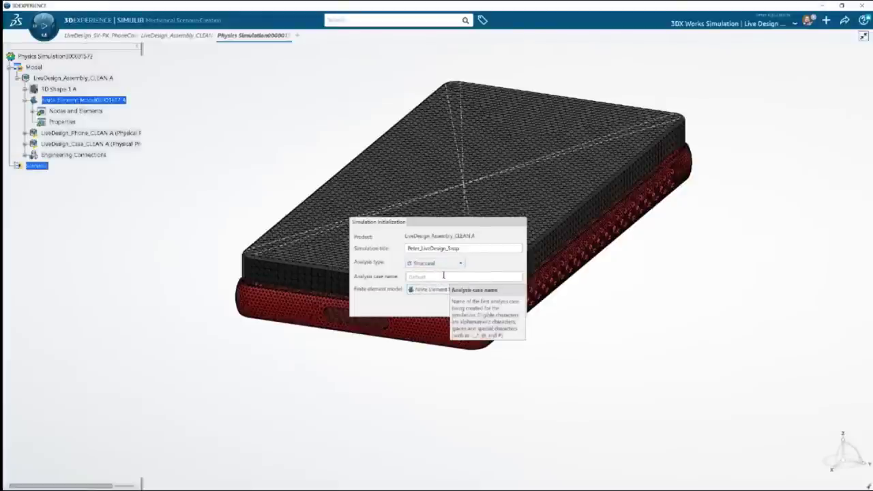
pyautogui.click(477, 308)
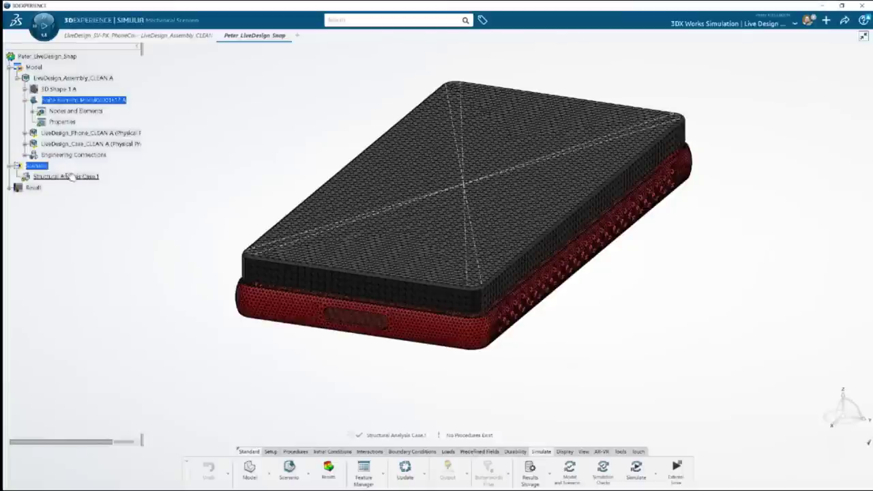
# Step: Switch the action bar to the Procedures commands
pyautogui.click(298, 453)
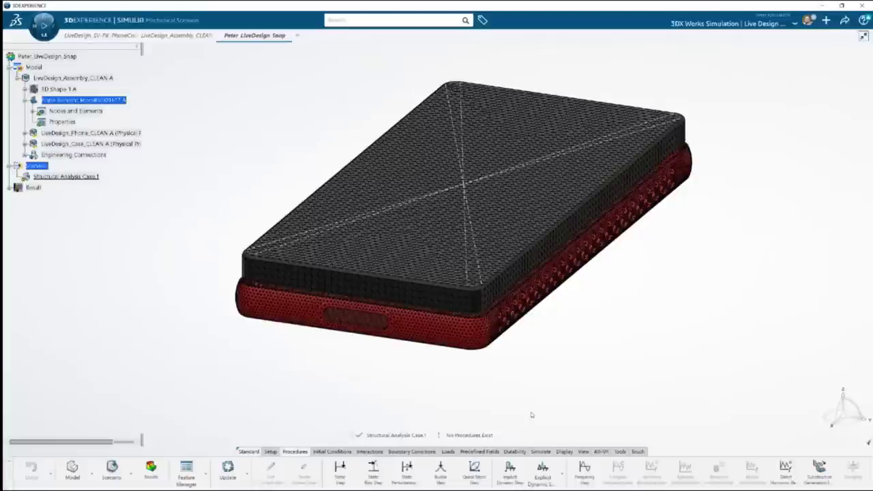
# Step: Add a static step with a 0.01 s initial increment and damping stabilization
pyautogui.click(339, 471)
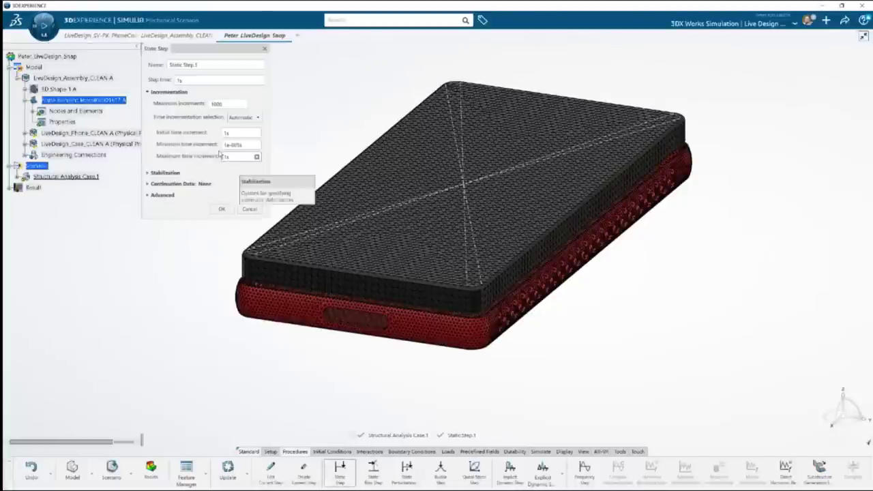
pyautogui.click(235, 132)
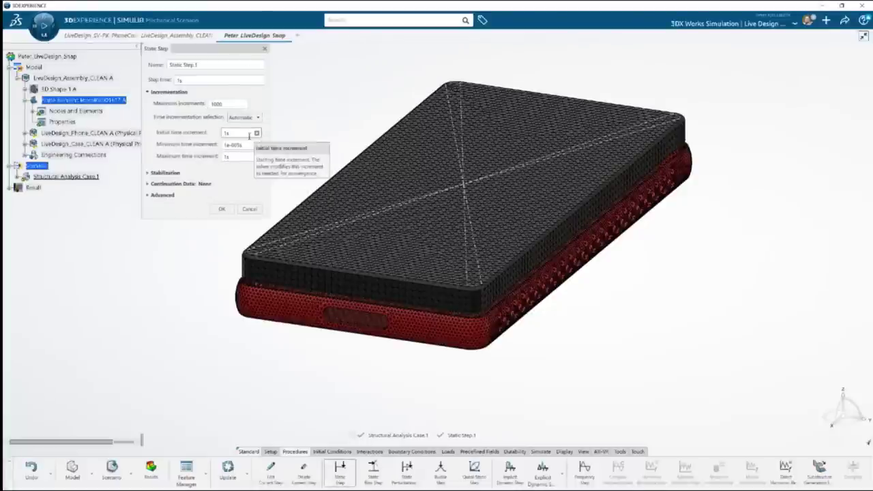
pyautogui.write('0.1')
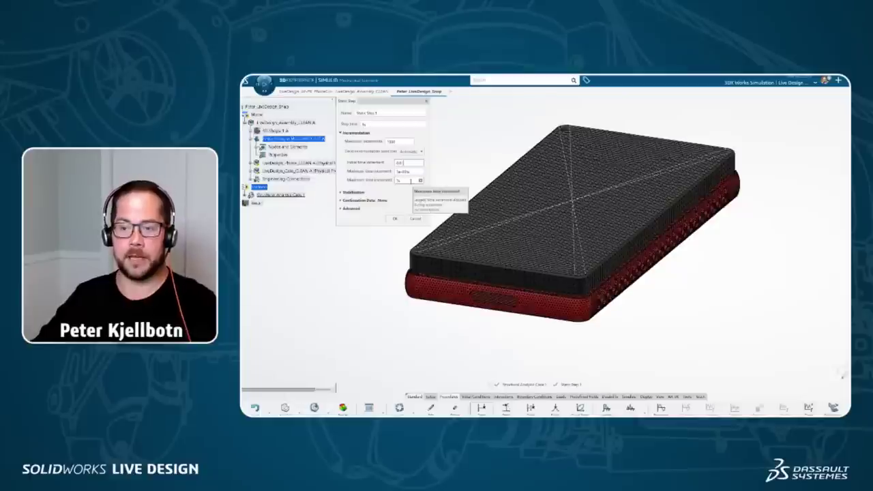
pyautogui.click(409, 193)
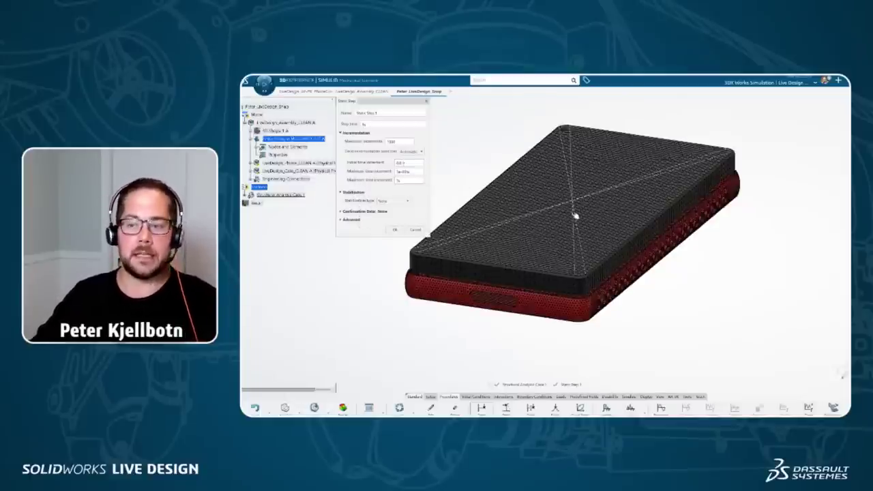
pyautogui.click(394, 200)
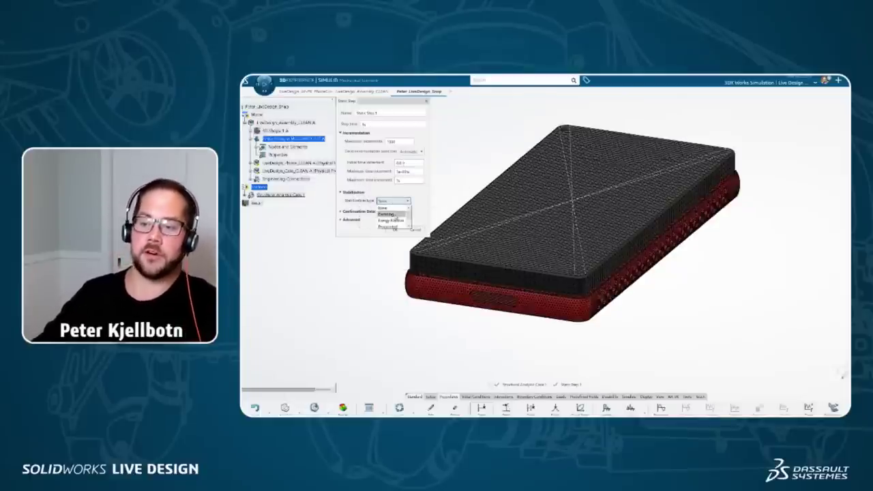
pyautogui.click(388, 215)
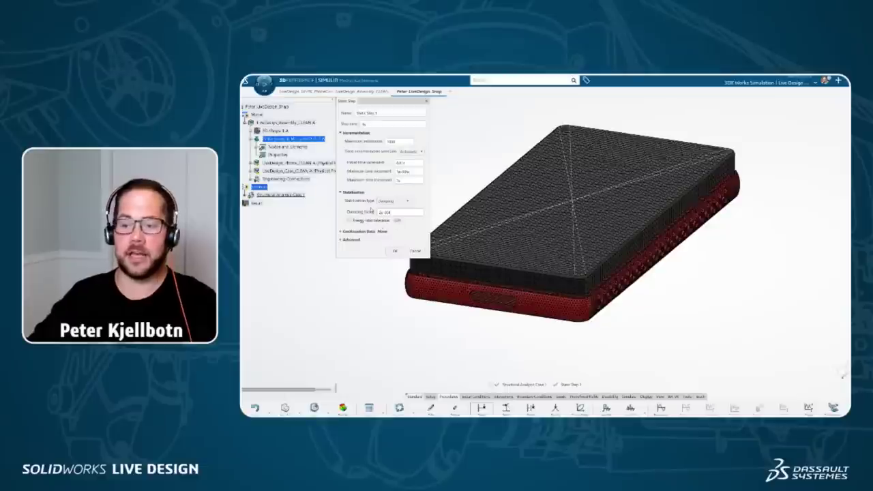
# Step: Set the step's matrix storage to Unsymmetric and confirm Static Step.1
pyautogui.click(350, 240)
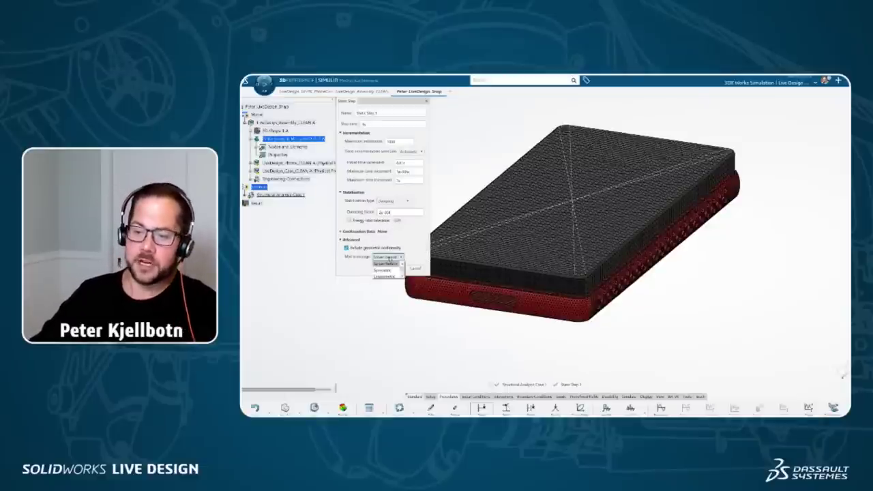
pyautogui.click(387, 256)
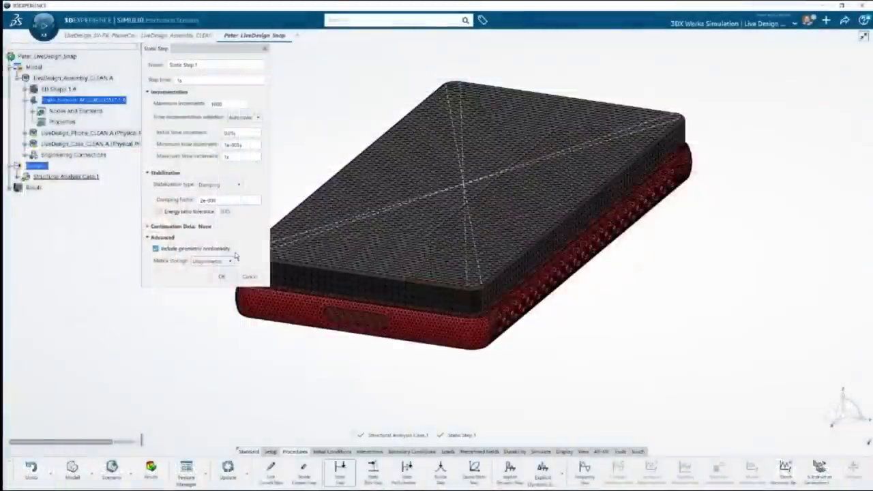
pyautogui.click(387, 267)
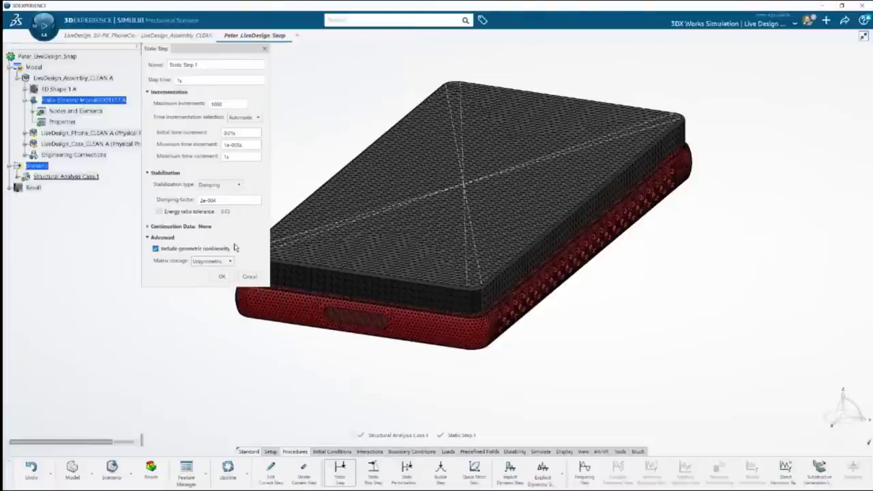
pyautogui.click(221, 277)
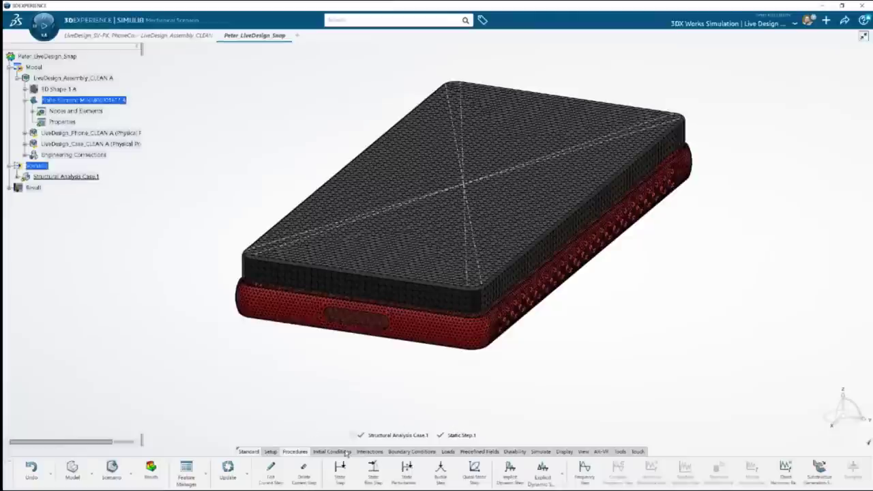
# Step: Create a contact property with frictional tangential behaviour
pyautogui.click(369, 452)
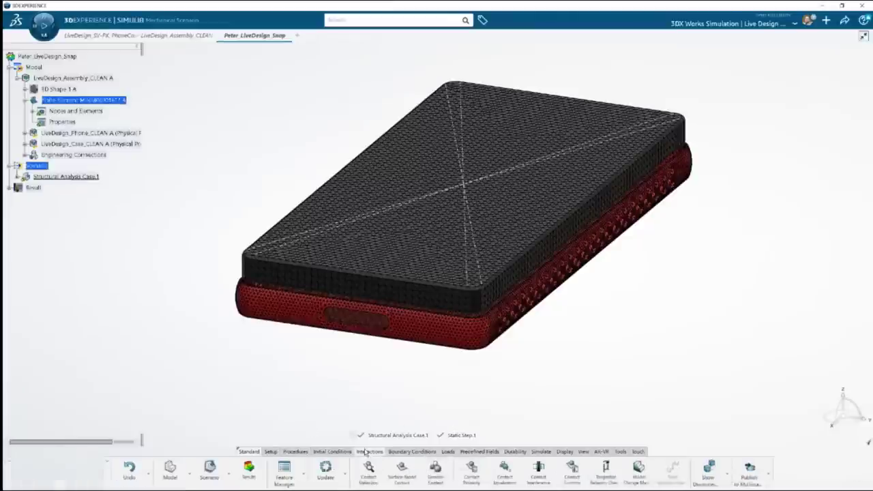
pyautogui.click(472, 476)
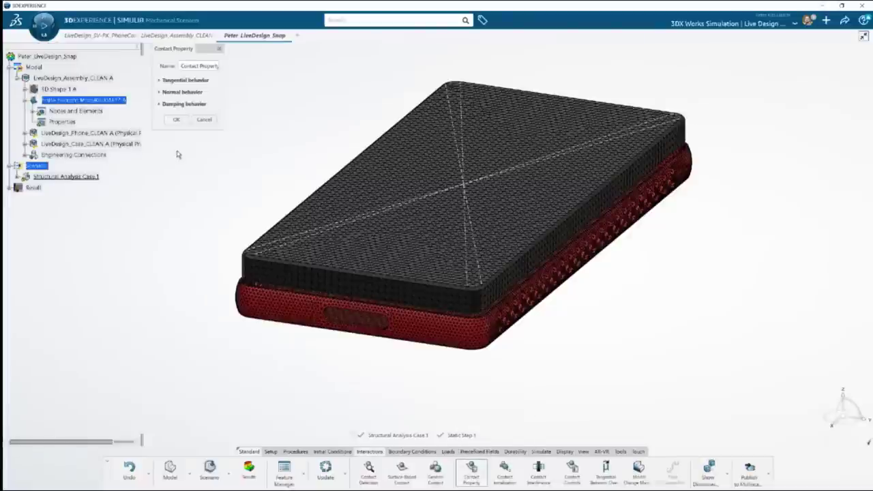
pyautogui.click(161, 81)
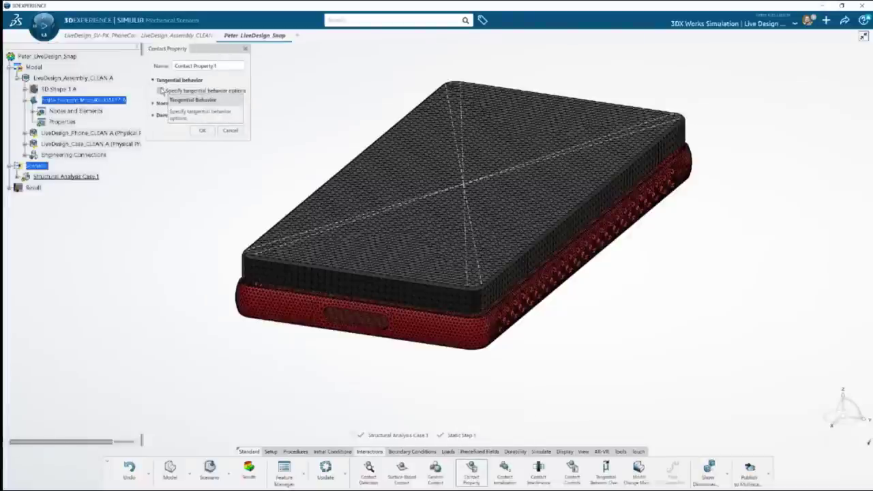
pyautogui.click(152, 90)
pyautogui.doubleClick(239, 162)
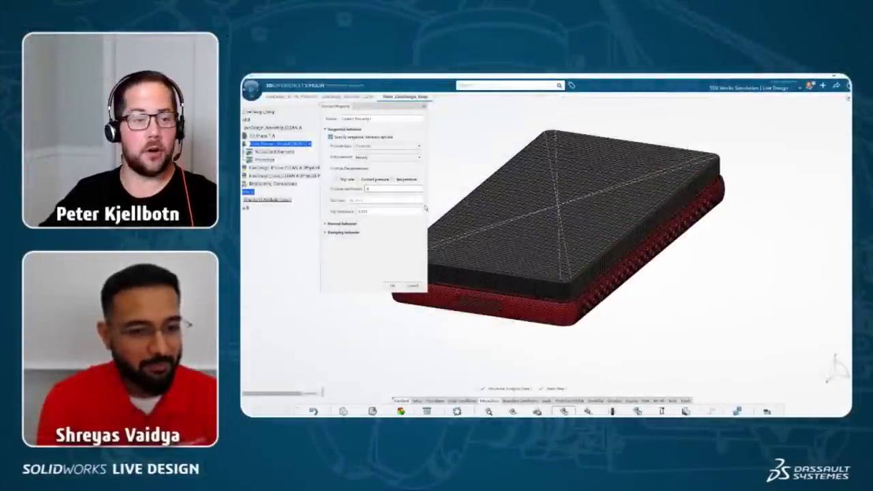
# Step: Enable normal behaviour with Penalty enforcement allowing separation
pyautogui.click(342, 224)
pyautogui.click(331, 231)
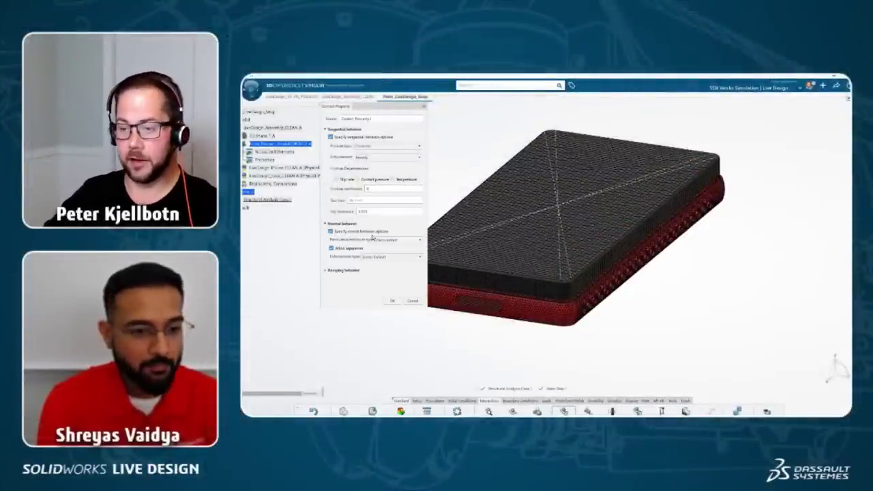
pyautogui.click(401, 257)
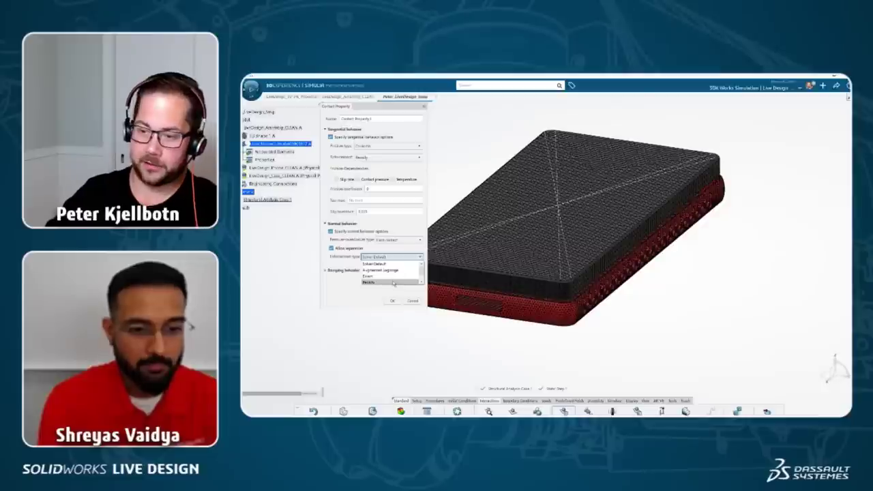
pyautogui.click(394, 283)
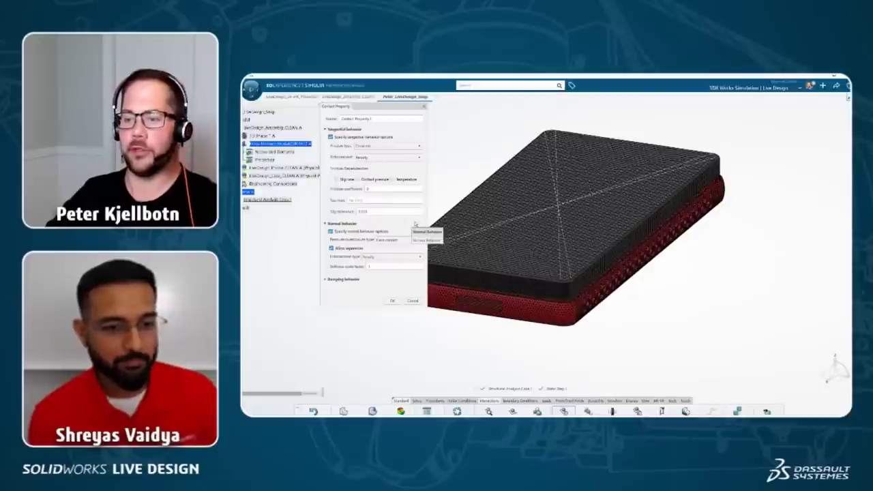
# Step: Save Contact Property.1 and use it as General Contact's global property for all surfaces
pyautogui.click(393, 301)
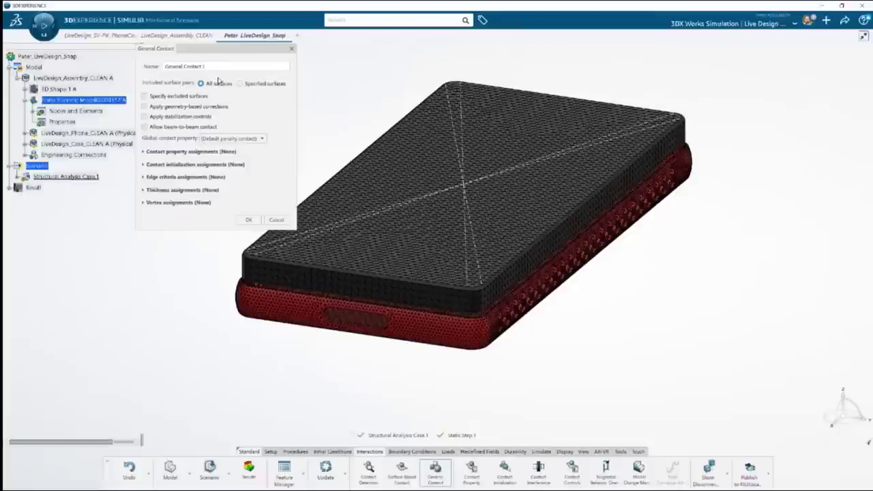
pyautogui.moveTo(236, 54); pyautogui.dragTo(264, 67)
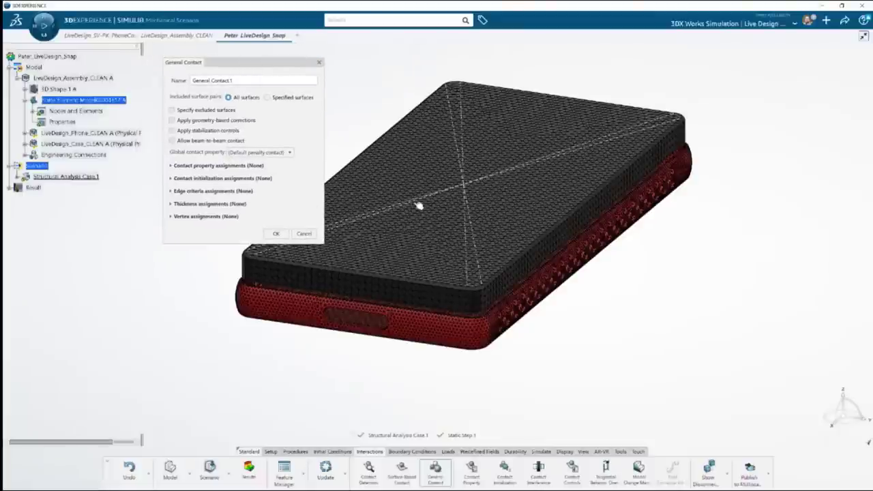
pyautogui.click(286, 153)
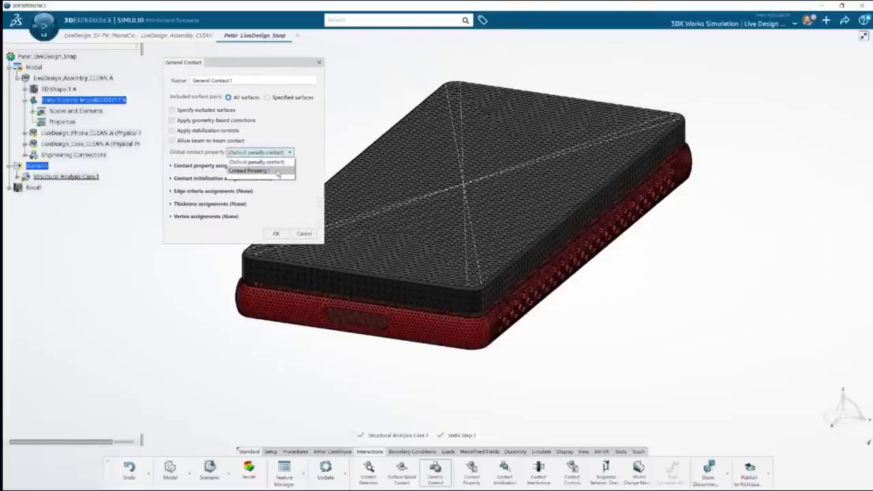
pyautogui.click(278, 172)
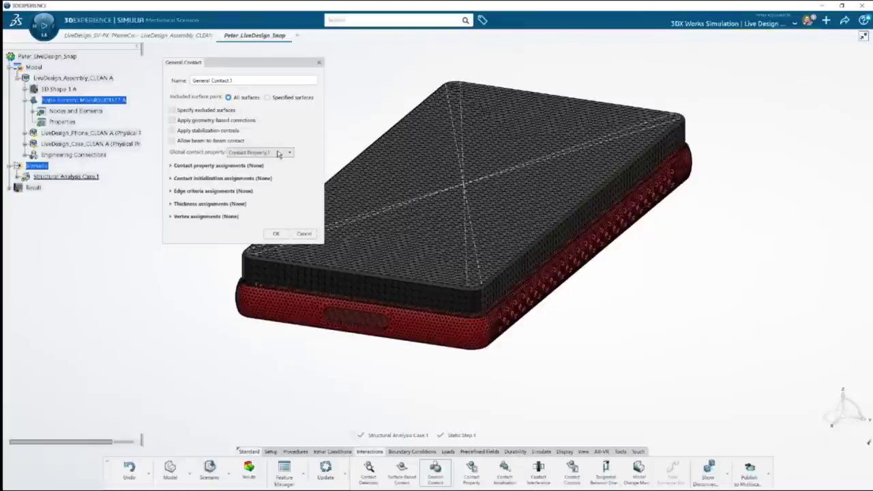
pyautogui.click(276, 234)
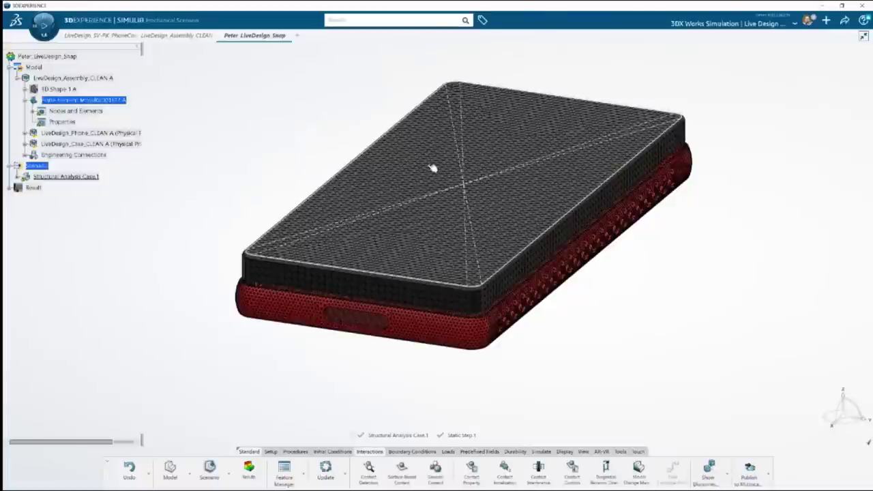
# Step: Fix the case's bottom face with a Clamp.1 restraint
pyautogui.click(448, 452)
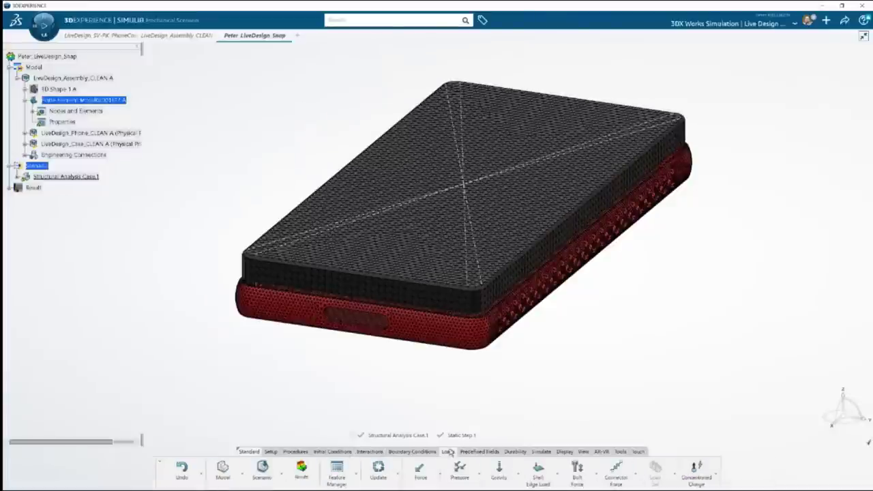
pyautogui.click(412, 451)
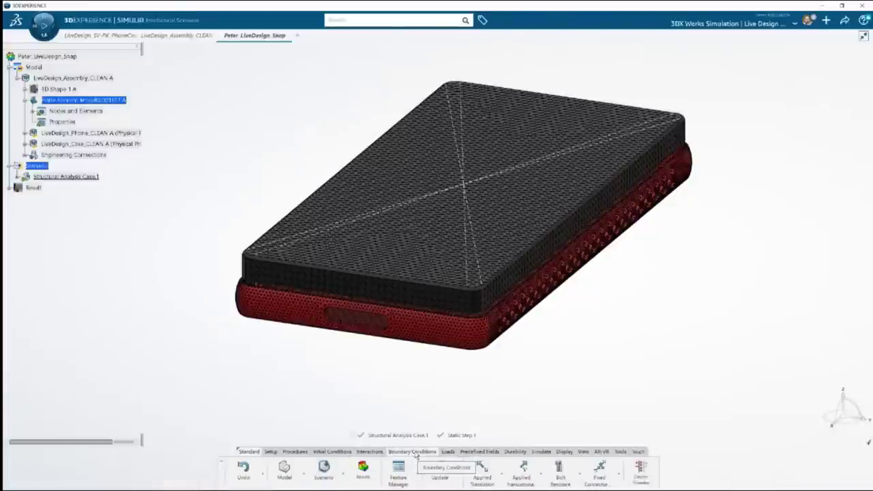
pyautogui.click(503, 470)
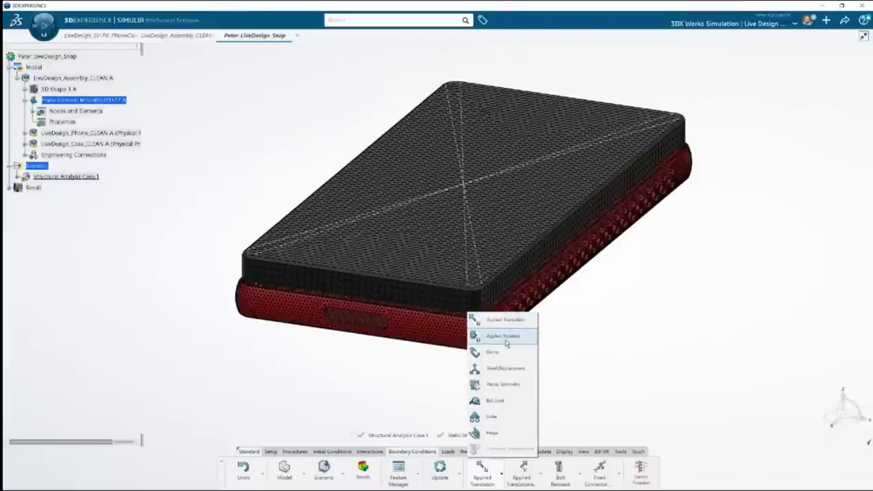
pyautogui.moveTo(419, 378); pyautogui.dragTo(425, 343, button='middle')
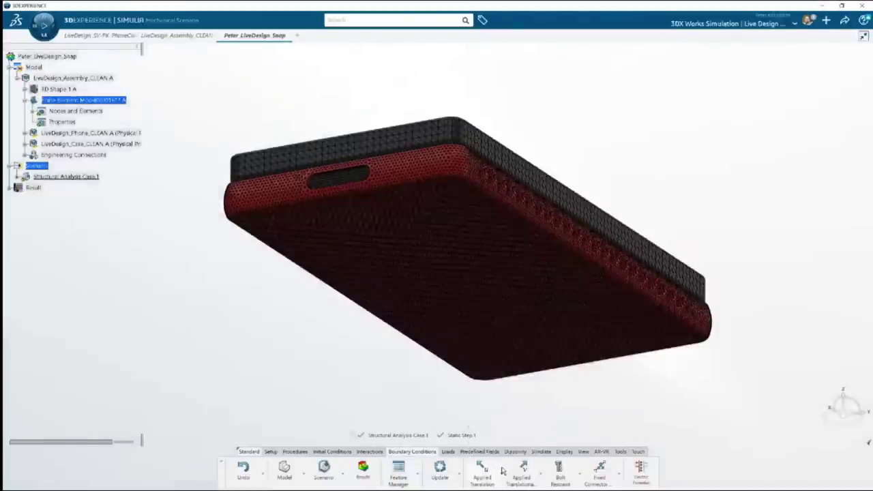
pyautogui.click(502, 472)
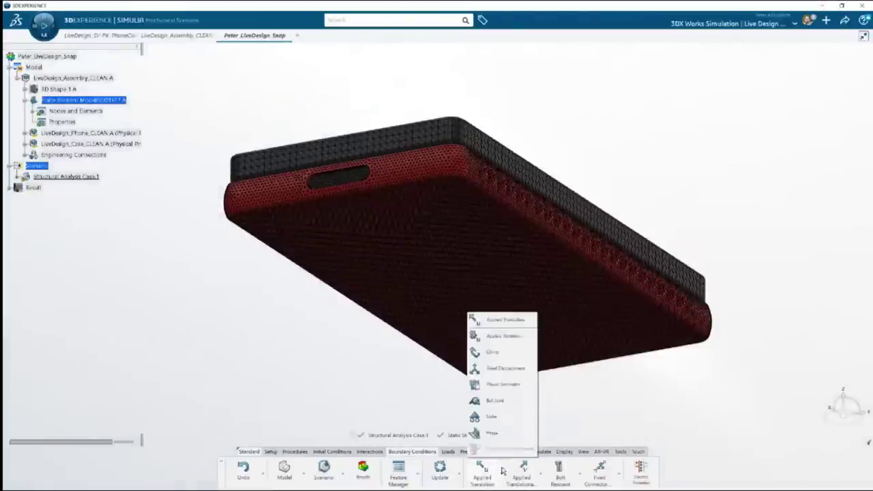
pyautogui.click(494, 353)
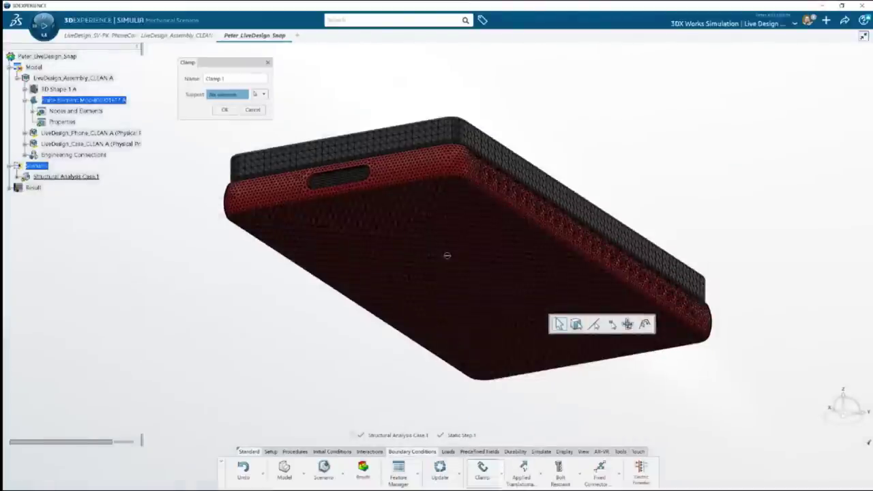
pyautogui.click(447, 255)
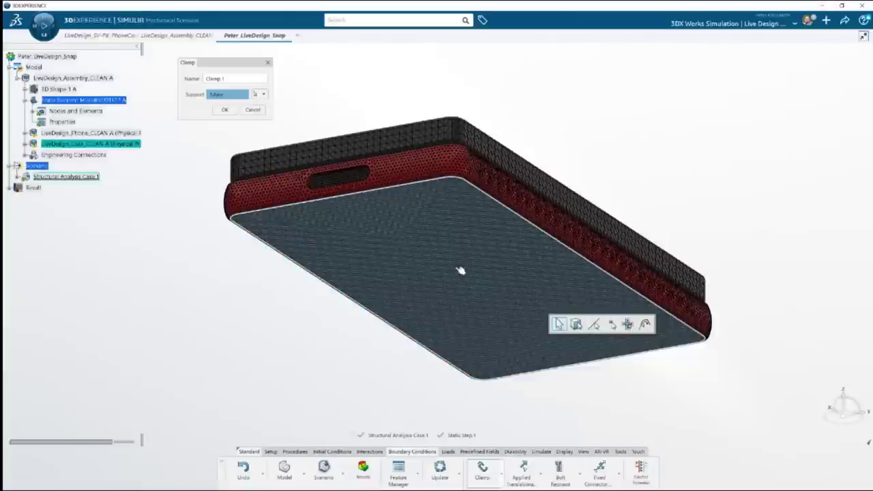
pyautogui.click(227, 110)
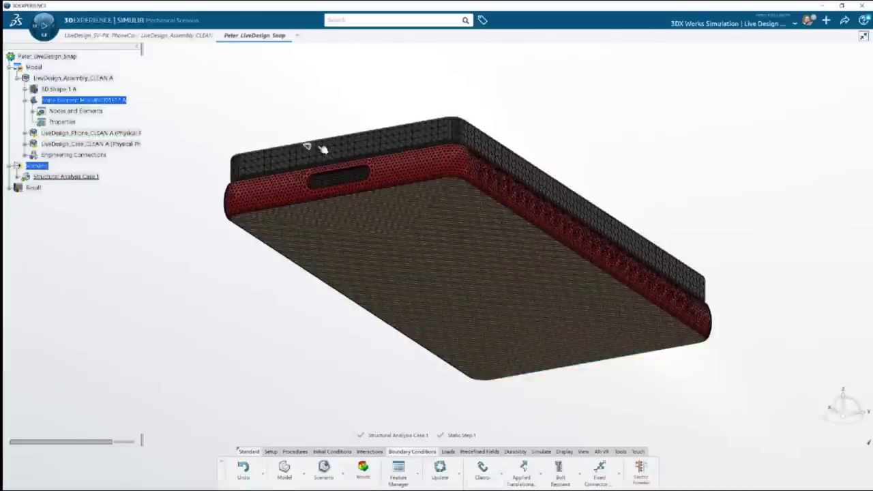
pyautogui.moveTo(326, 145); pyautogui.dragTo(331, 198, button='middle')
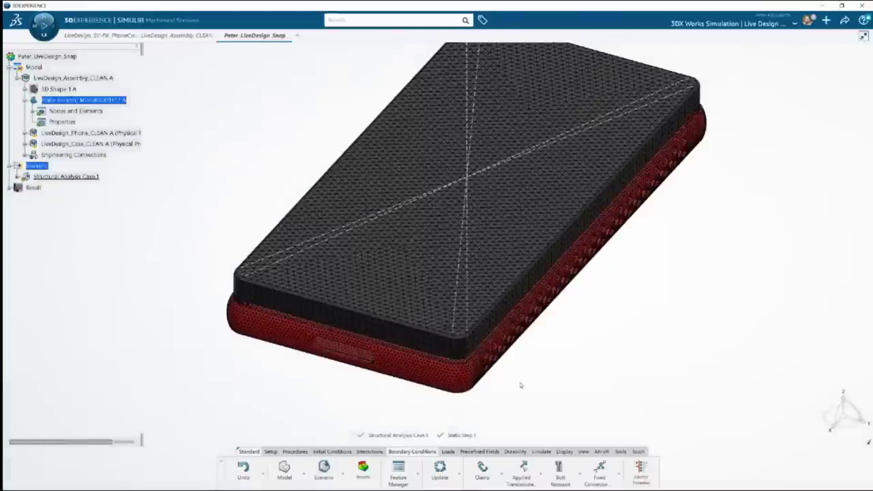
pyautogui.click(501, 477)
# Step: Start an applied translation supported on the Coupling.1 connection
pyautogui.click(501, 319)
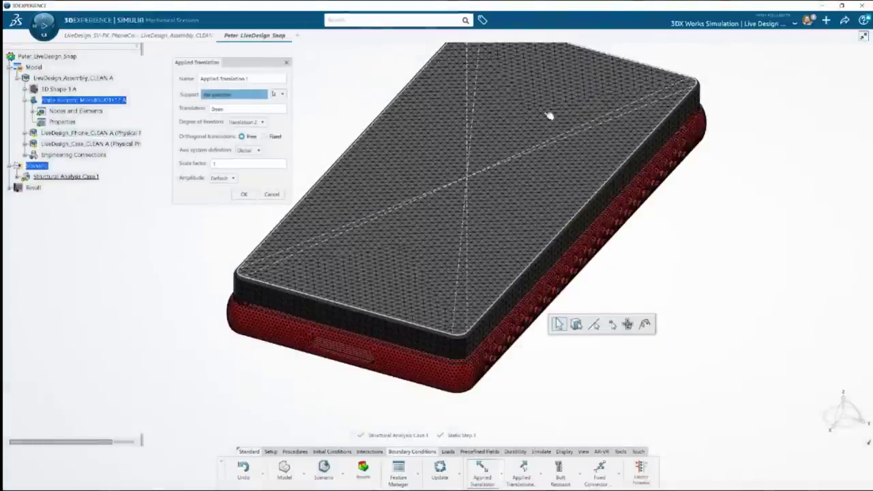
pyautogui.click(283, 95)
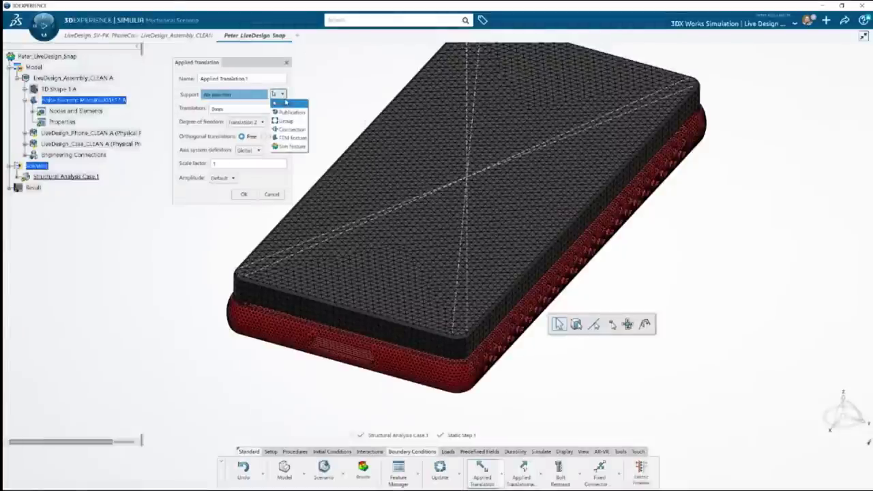
pyautogui.click(297, 132)
pyautogui.click(403, 242)
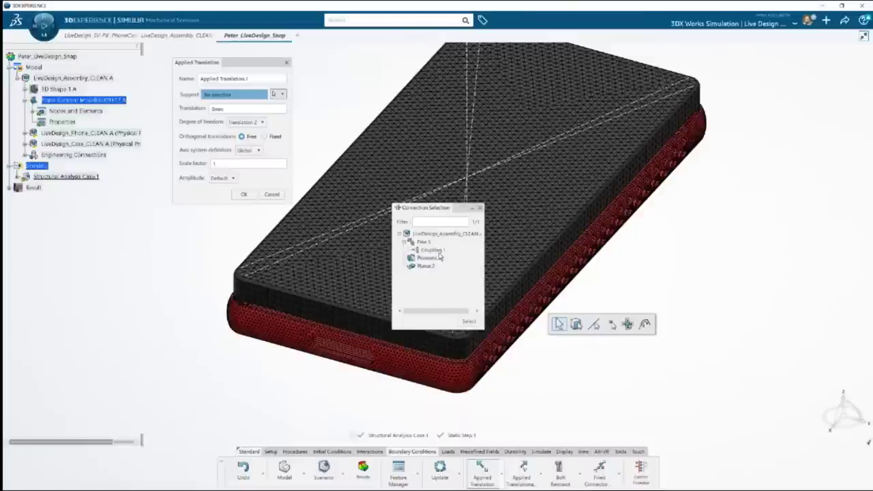
pyautogui.click(436, 251)
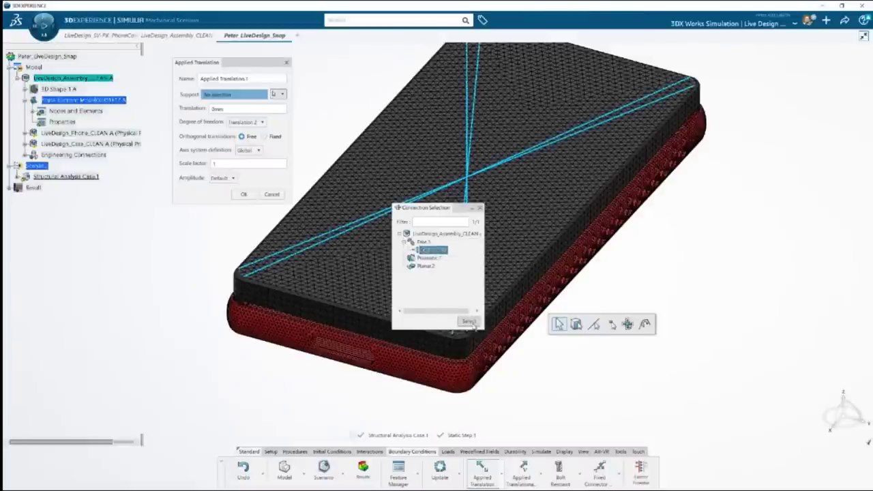
pyautogui.click(469, 322)
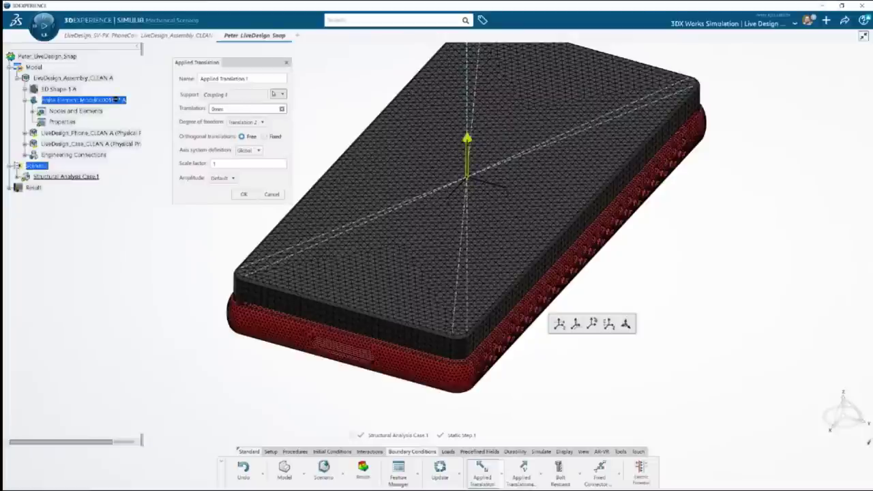
# Step: Set the translation to -9 mm in Z and confirm it
pyautogui.write('9')
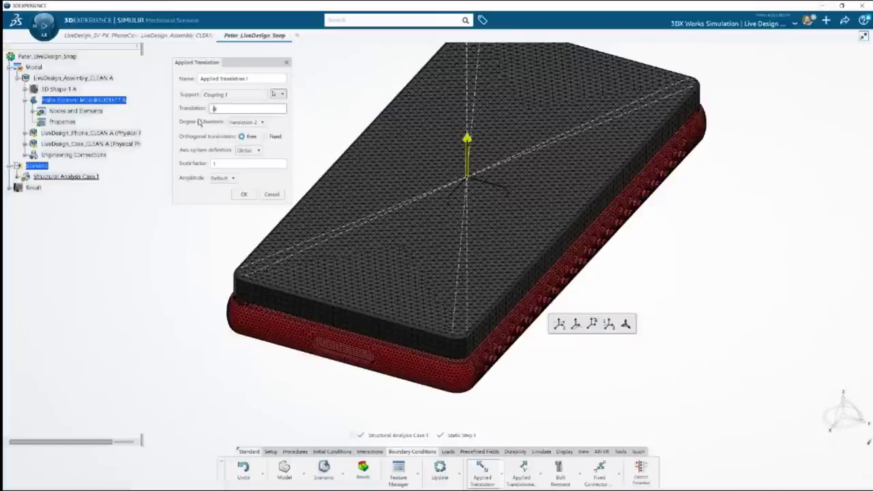
pyautogui.press('Return')
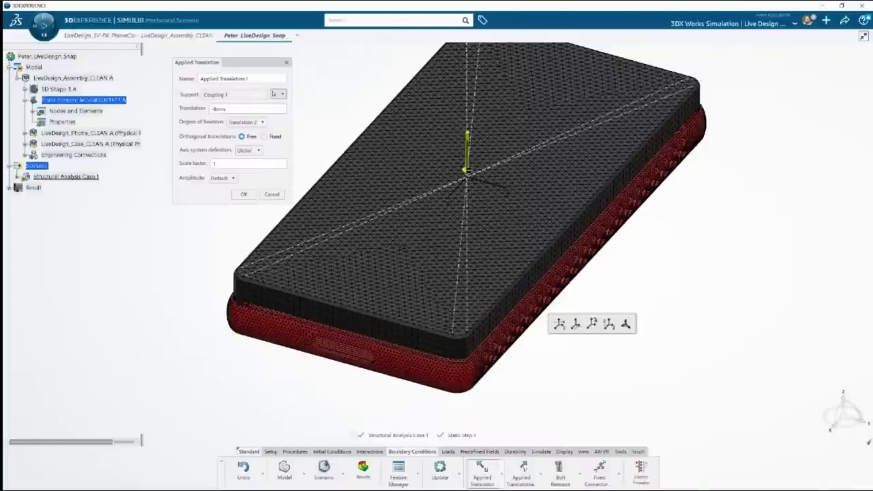
pyautogui.click(244, 194)
pyautogui.scroll(3, 419, 342)
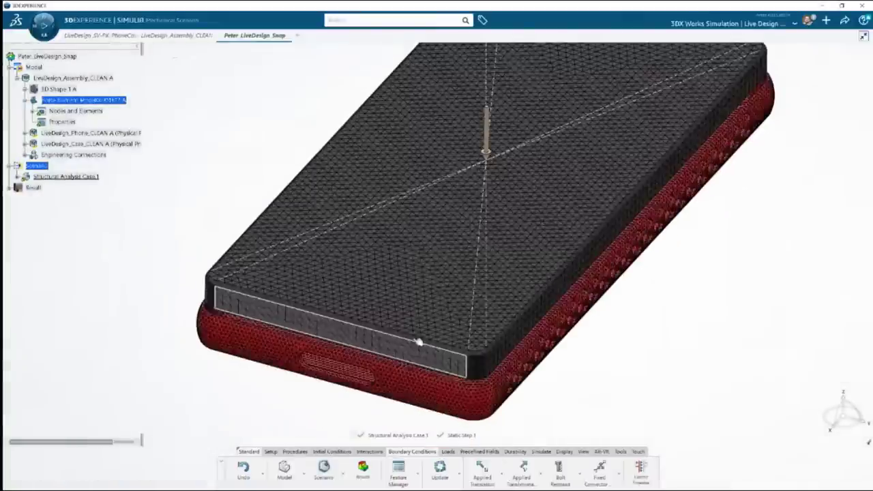
pyautogui.scroll(-2, 419, 342)
pyautogui.moveTo(419, 343); pyautogui.dragTo(595, 254, button='middle')
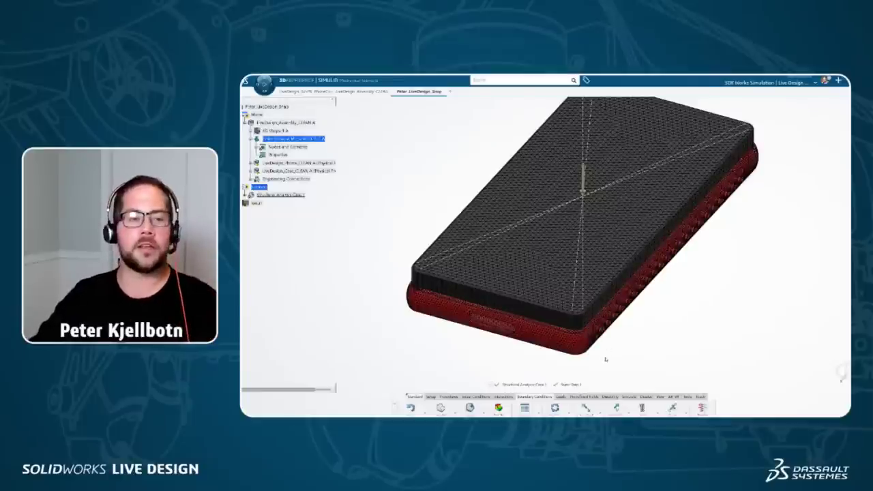
pyautogui.click(598, 411)
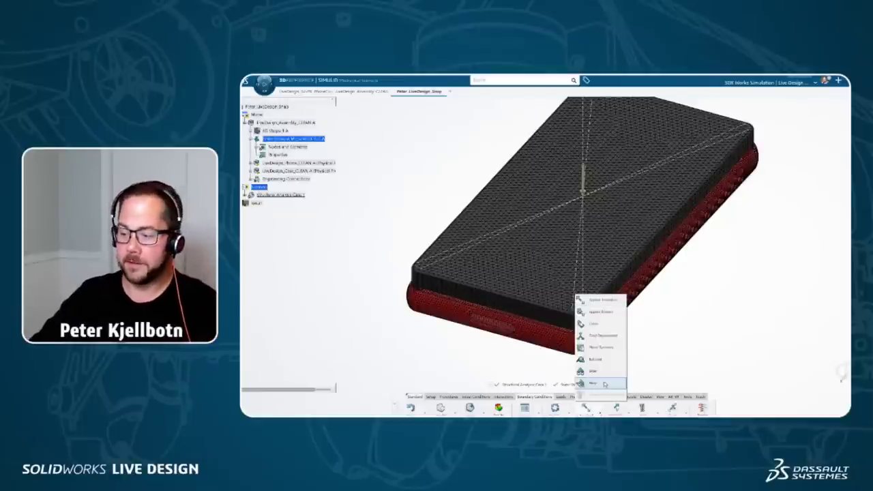
# Step: Create a Fixed Displacement using Coupling.1 as the support
pyautogui.click(605, 336)
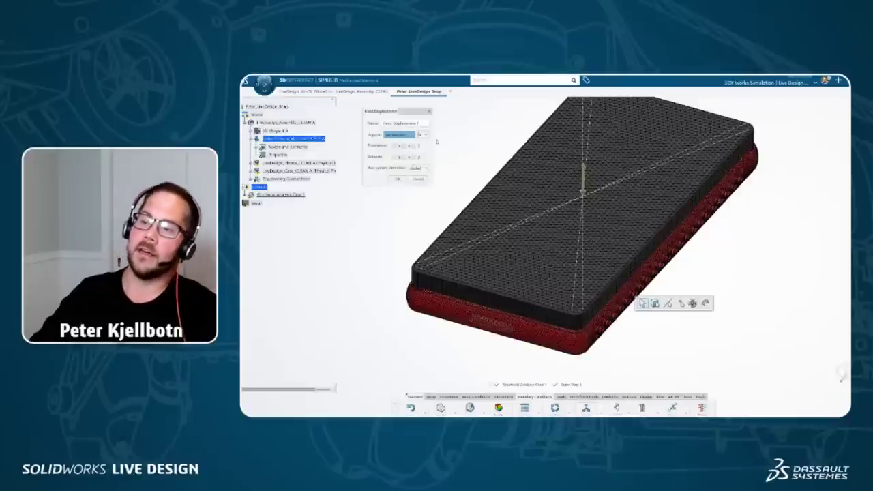
pyautogui.click(423, 134)
pyautogui.click(434, 160)
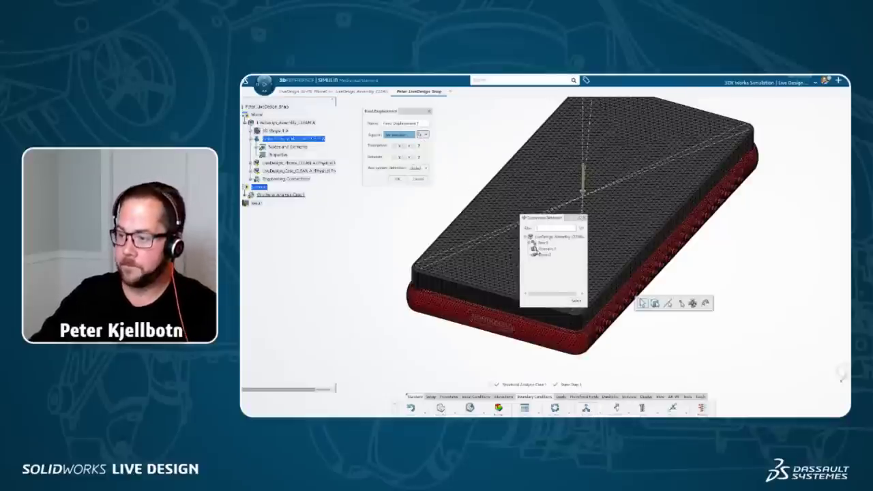
pyautogui.click(544, 249)
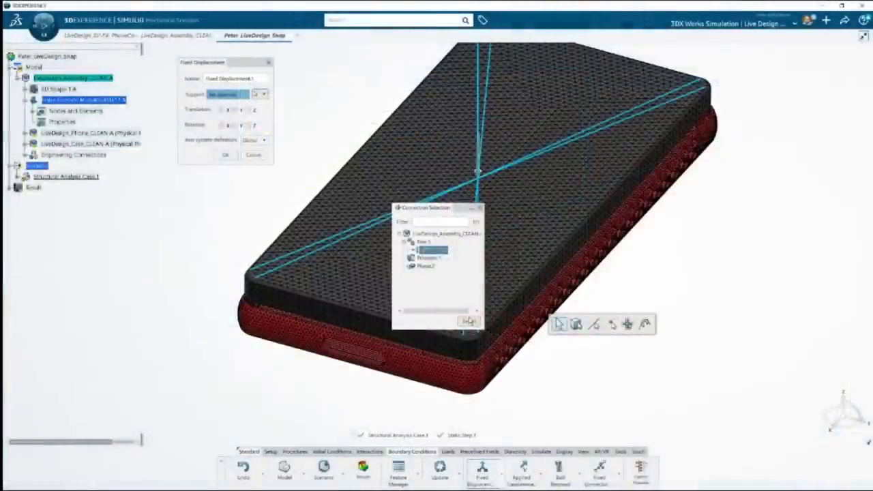
pyautogui.click(468, 321)
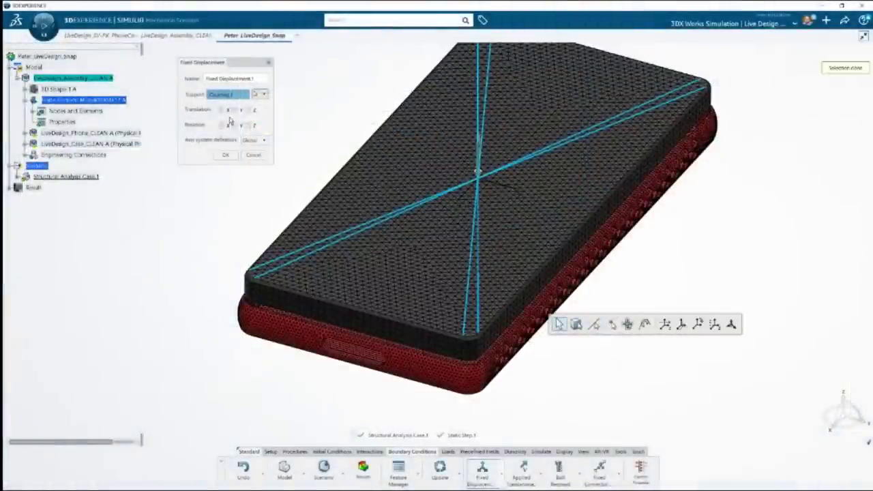
# Step: Fix X and Y translation and all three rotations, leaving Z free, and confirm
pyautogui.click(221, 110)
pyautogui.click(234, 110)
pyautogui.click(221, 125)
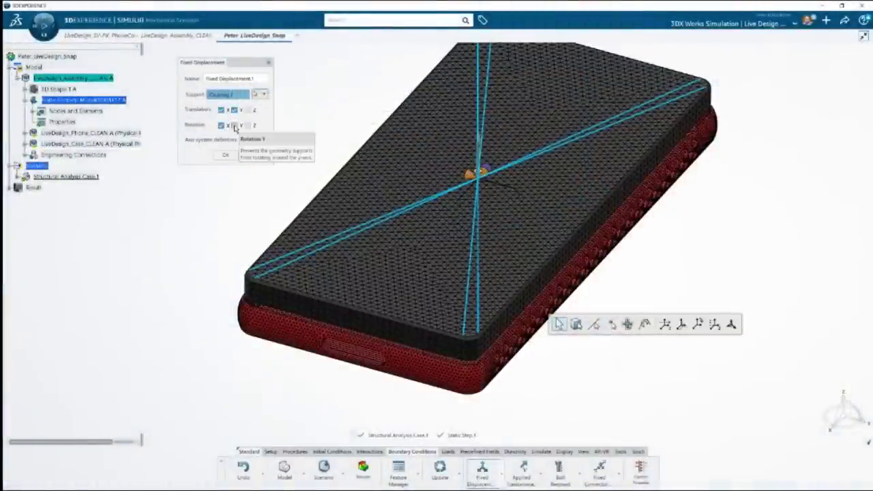
pyautogui.click(234, 125)
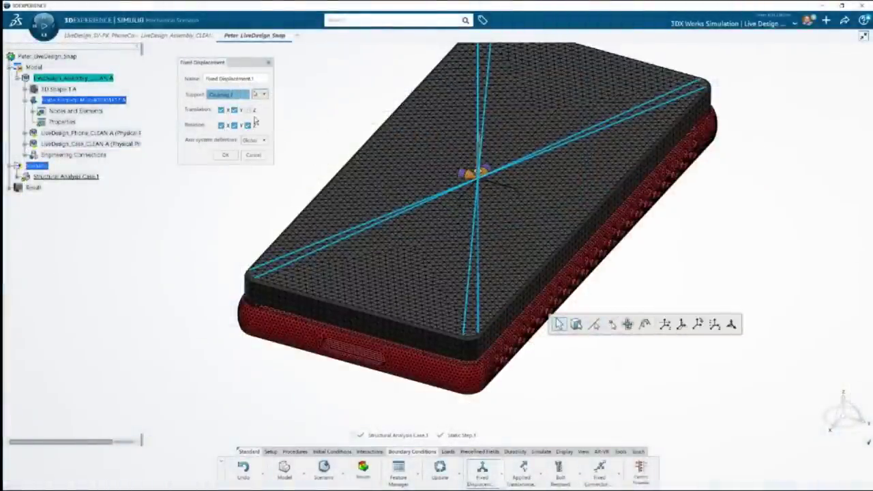
pyautogui.click(248, 125)
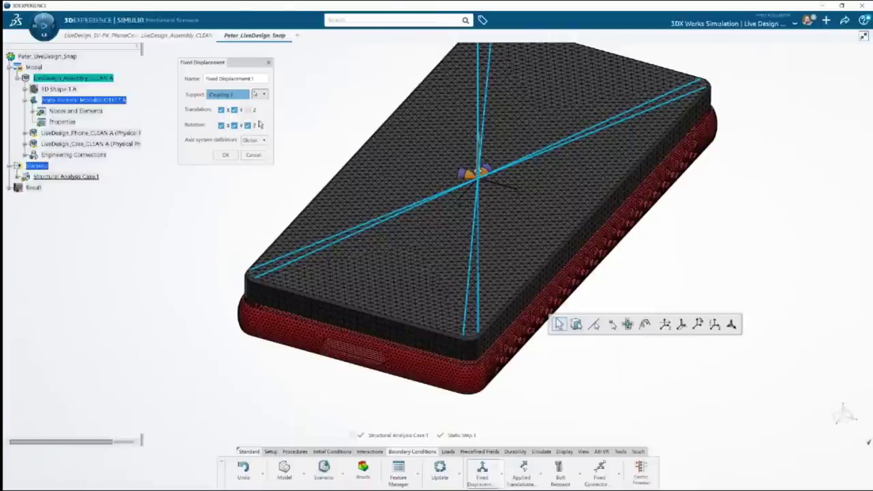
pyautogui.click(228, 156)
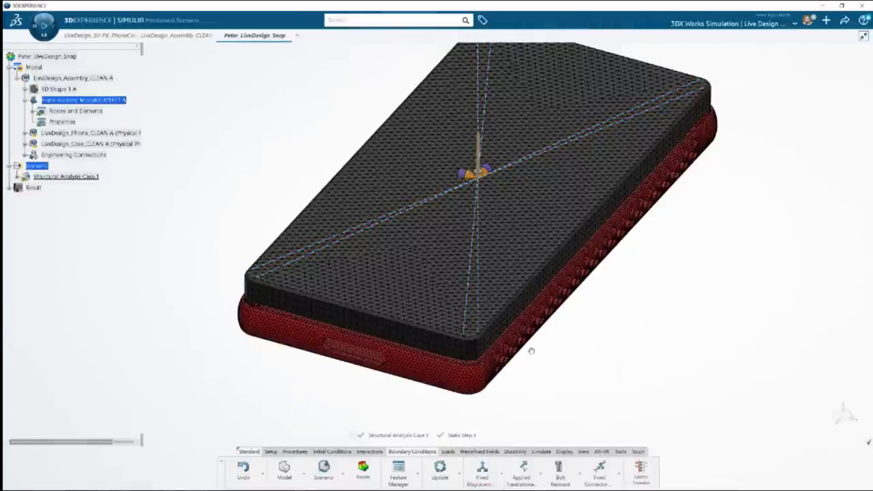
pyautogui.moveTo(531, 351); pyautogui.dragTo(529, 339, button='middle')
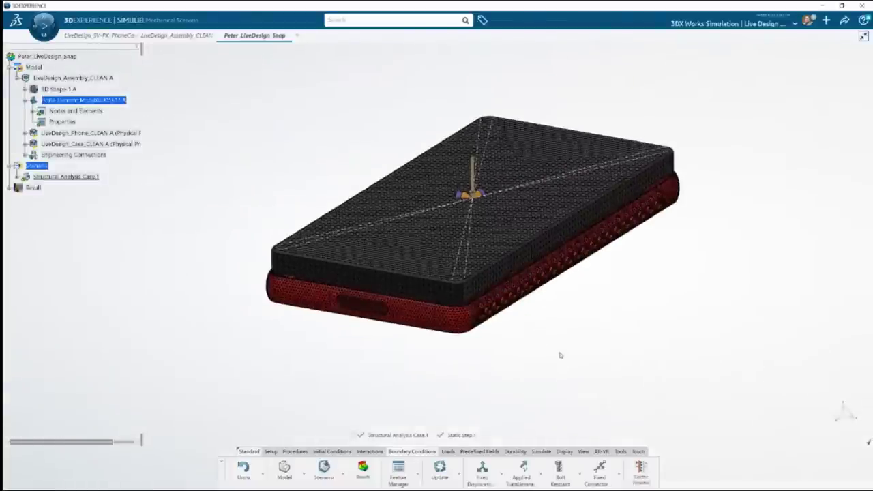
# Step: Open the Simulate run settings and adjust the core count back to a valid value
pyautogui.click(542, 452)
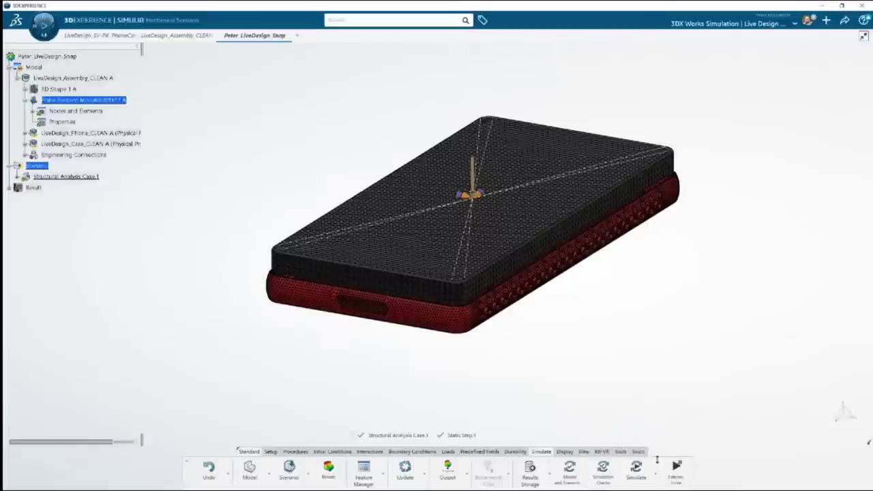
pyautogui.click(635, 471)
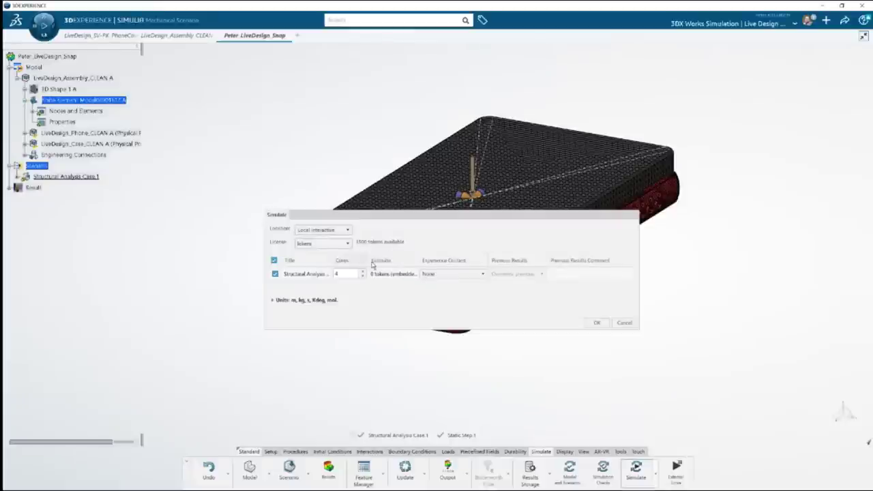
pyautogui.click(362, 271)
pyautogui.click(362, 270)
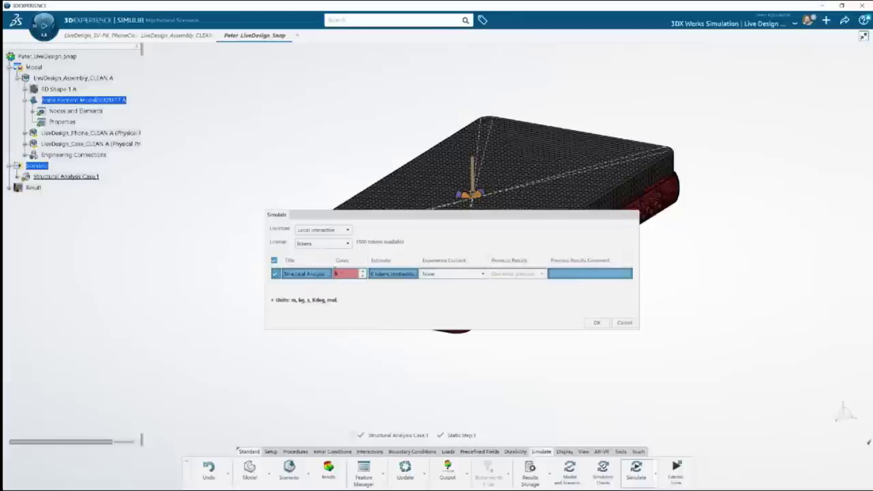
pyautogui.click(363, 276)
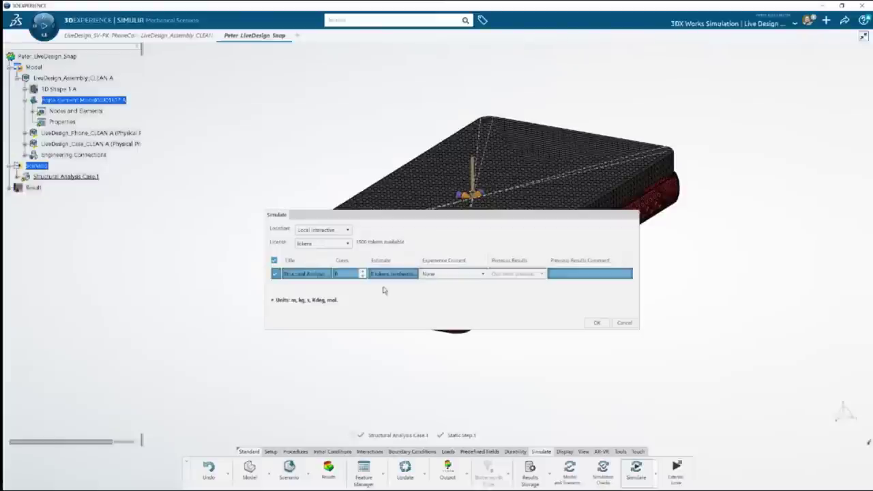
# Step: Set the run location to Cloud with 144 cores, then cancel without launching
pyautogui.click(337, 233)
pyautogui.click(326, 260)
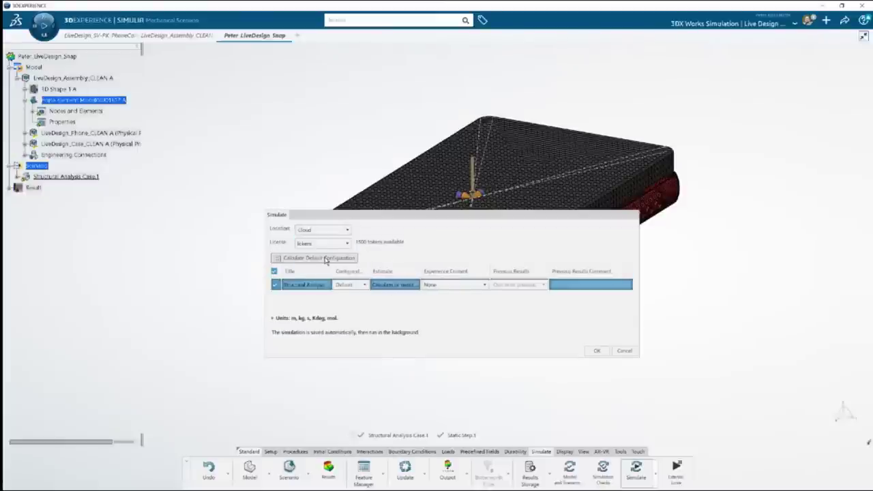
pyautogui.click(356, 285)
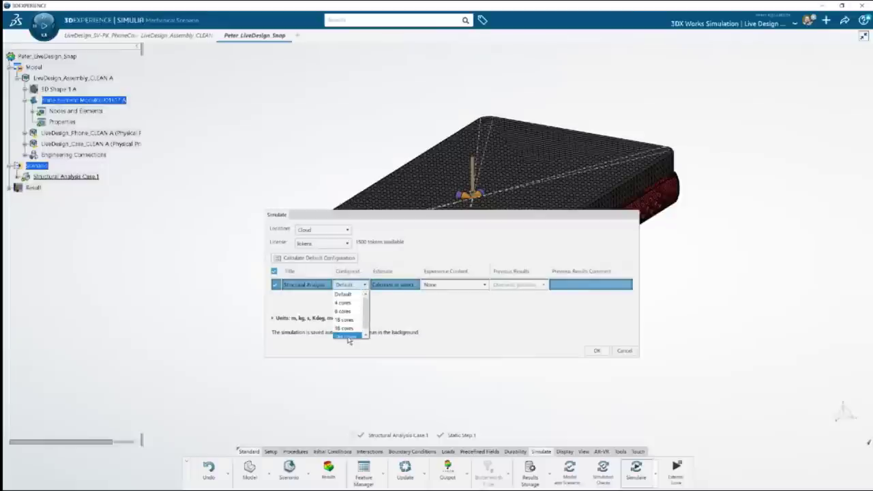
pyautogui.click(348, 337)
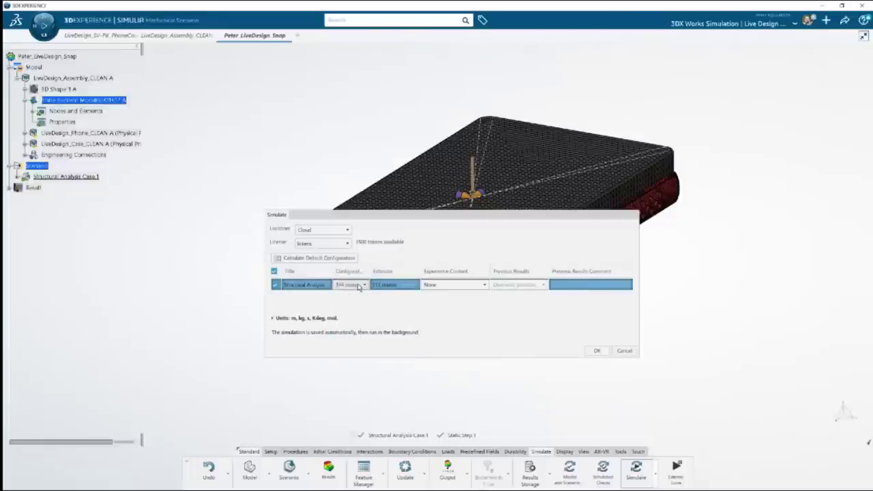
pyautogui.click(359, 286)
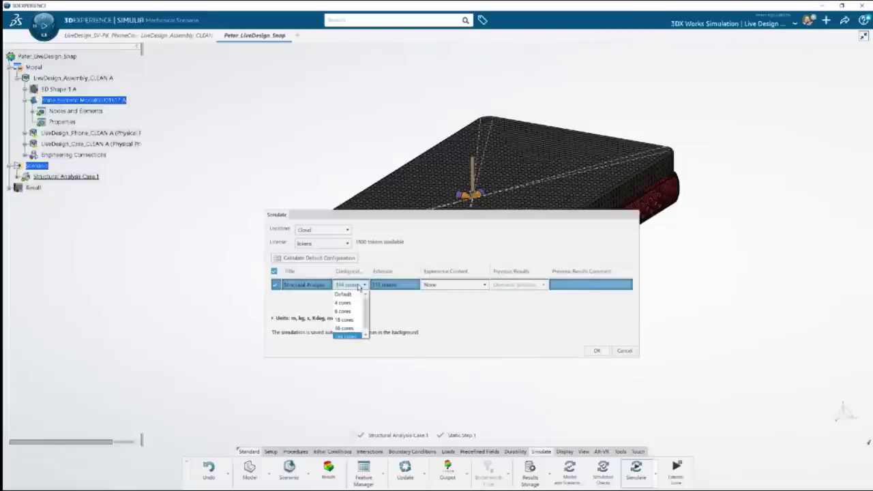
pyautogui.click(393, 318)
pyautogui.click(341, 230)
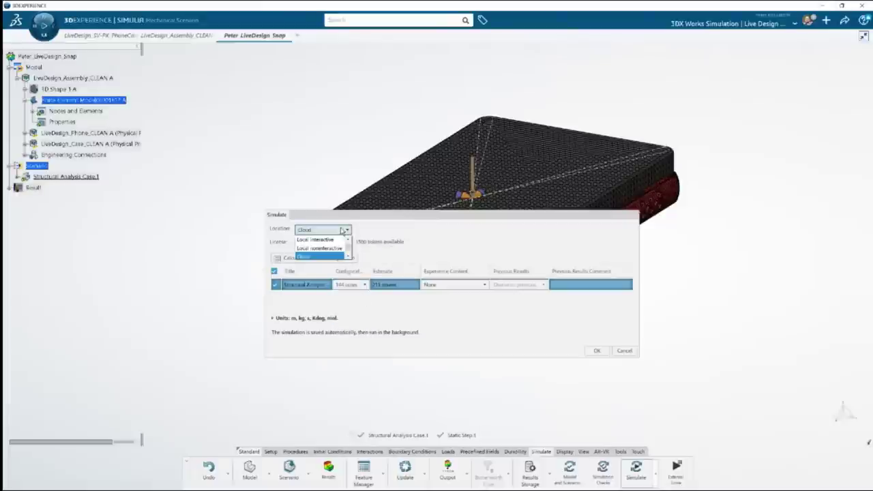
pyautogui.click(410, 228)
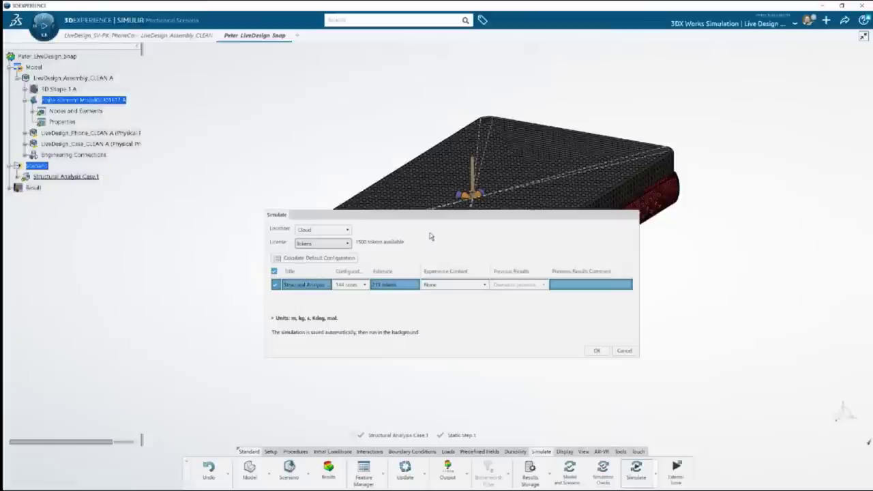
pyautogui.click(624, 350)
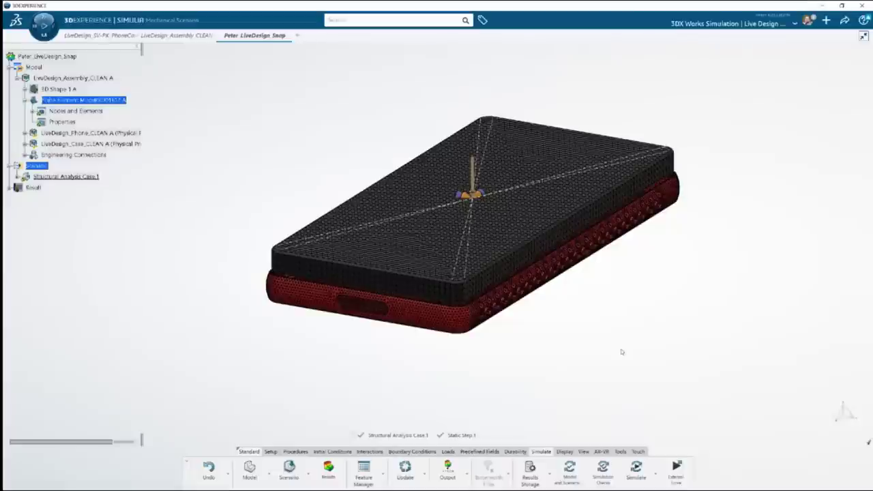
# Step: Switch to the LiveDesign_SV-PK_PhoneCaseSnap document to view its von Mises stress results
pyautogui.click(110, 35)
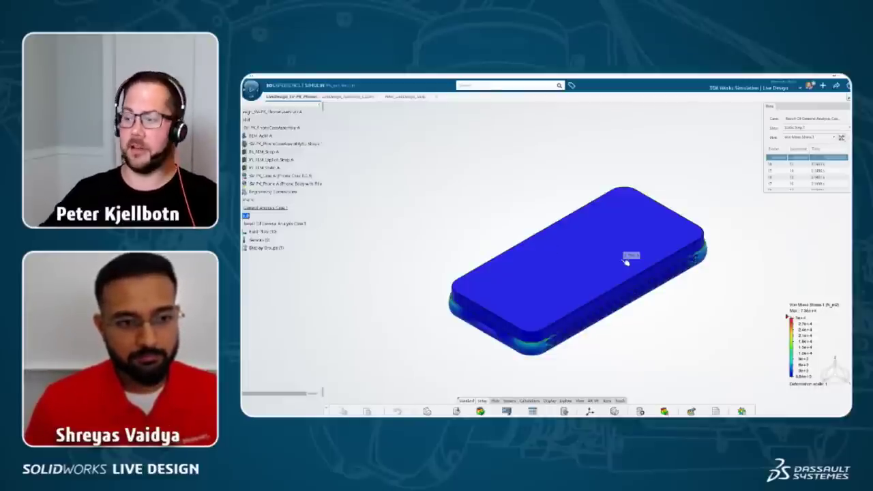
pyautogui.scroll(3, 625, 266)
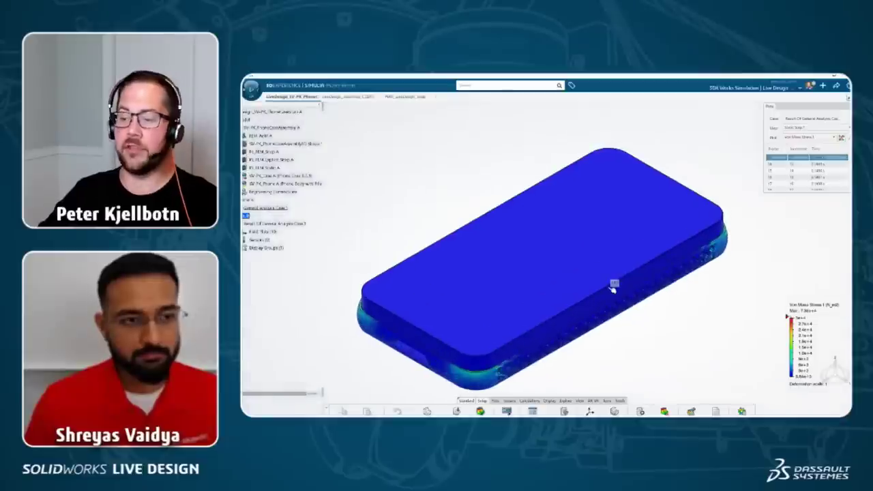
pyautogui.moveTo(624, 287)
pyautogui.mouseDown(button='middle')
pyautogui.moveTo(616, 248)
pyautogui.moveTo(630, 278)
pyautogui.mouseUp(button='middle')
pyautogui.scroll(-2, 630, 278)
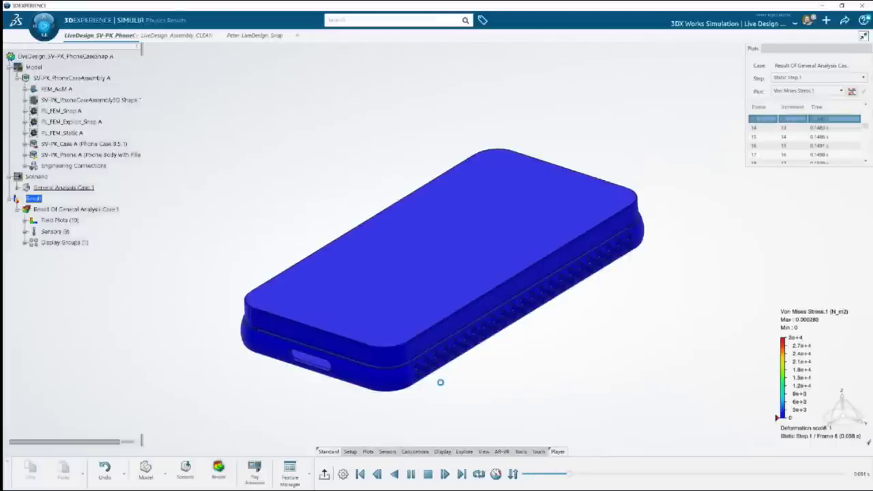
# Step: Zoom and rotate around the case during the stress animation, then stop playback
pyautogui.scroll(2, 572, 355)
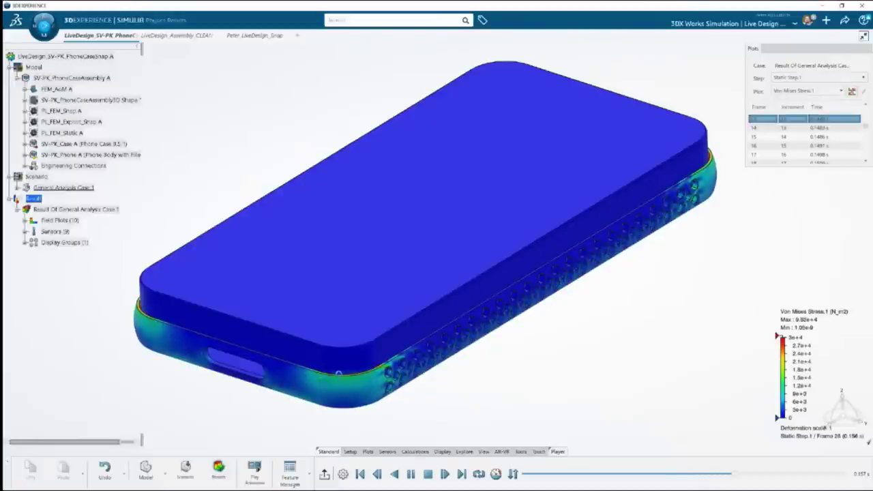
pyautogui.scroll(3, 342, 375)
pyautogui.scroll(2, 410, 369)
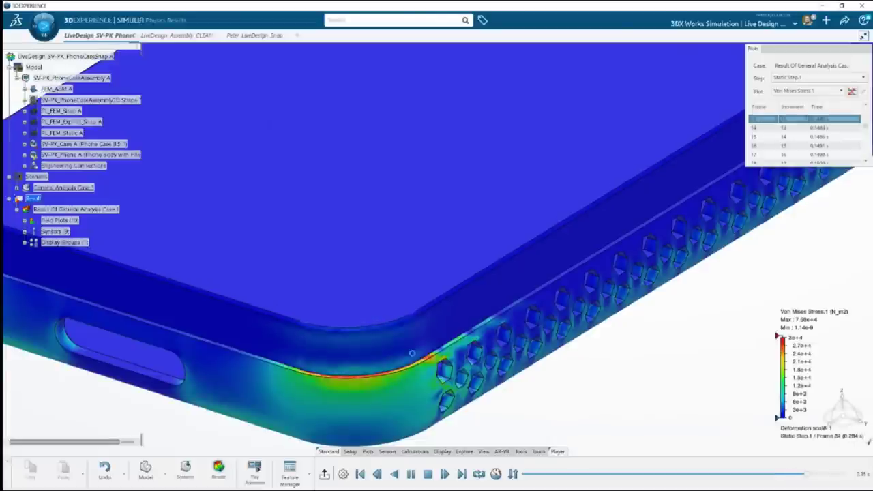
pyautogui.moveTo(413, 353); pyautogui.dragTo(643, 419, button='middle')
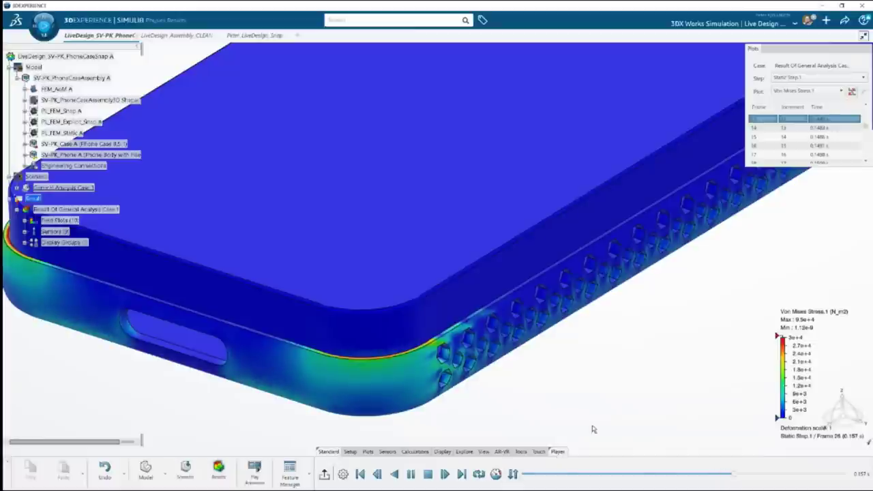
pyautogui.click(325, 475)
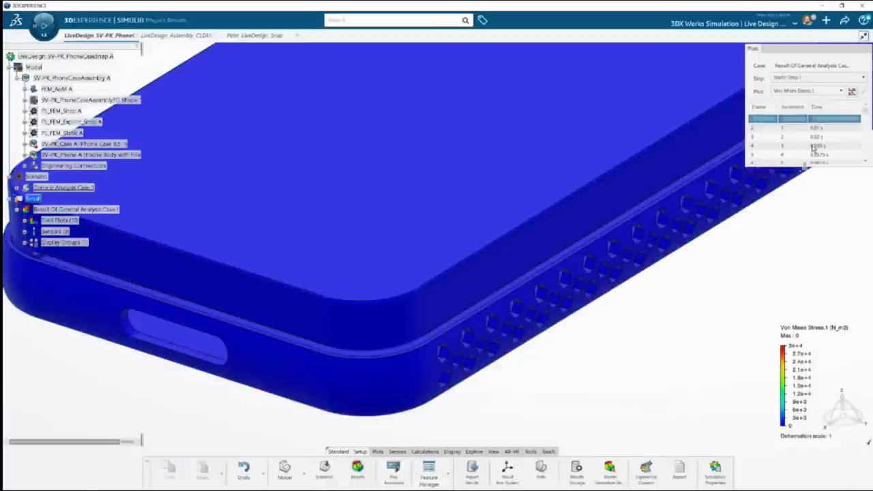
# Step: Show the last result frame and set the von Mises legend maximum to Auto (465 N_m2)
pyautogui.scroll(-8, 802, 164)
pyautogui.click(786, 160)
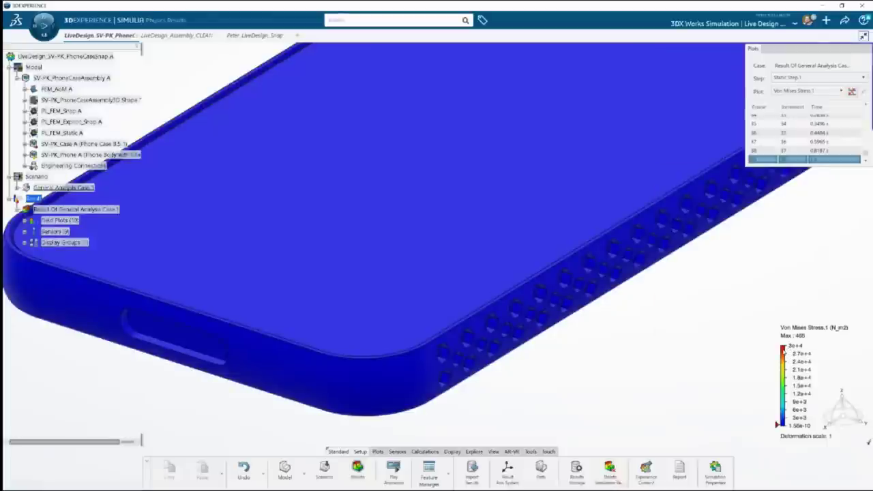
pyautogui.doubleClick(788, 352)
pyautogui.click(665, 272)
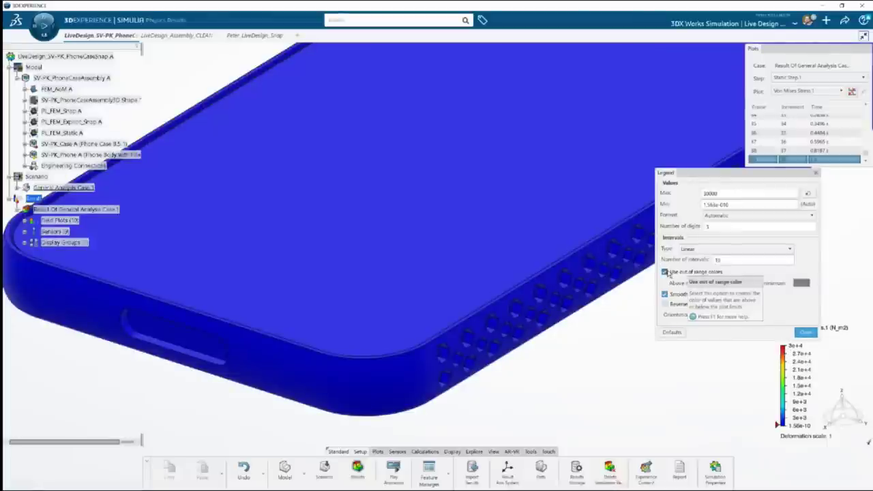
pyautogui.click(665, 272)
pyautogui.click(807, 193)
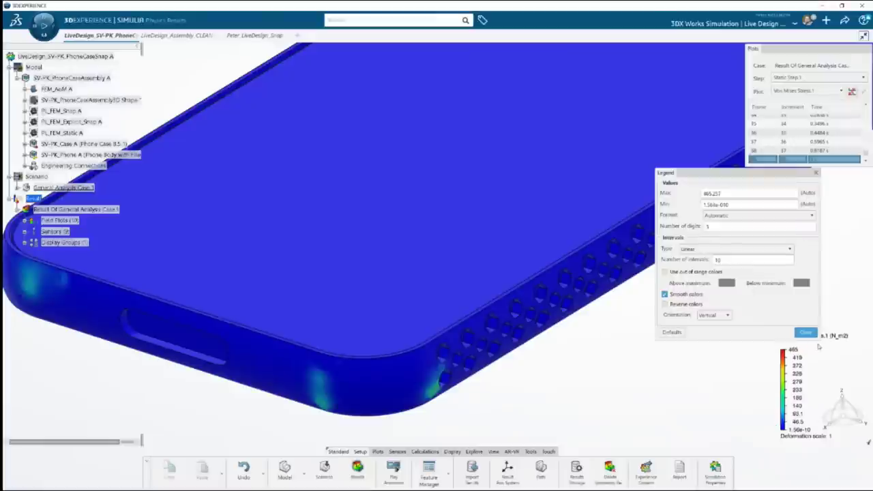
pyautogui.click(805, 333)
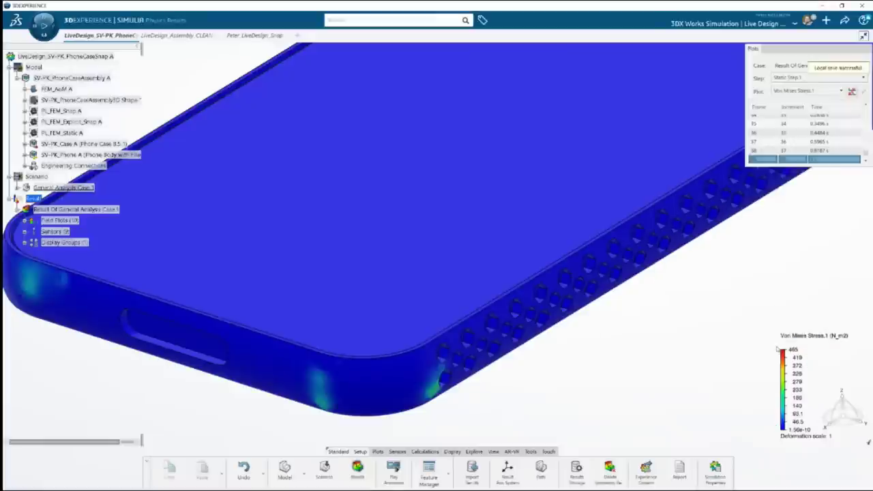
pyautogui.scroll(-5, 523, 384)
pyautogui.scroll(2, 487, 264)
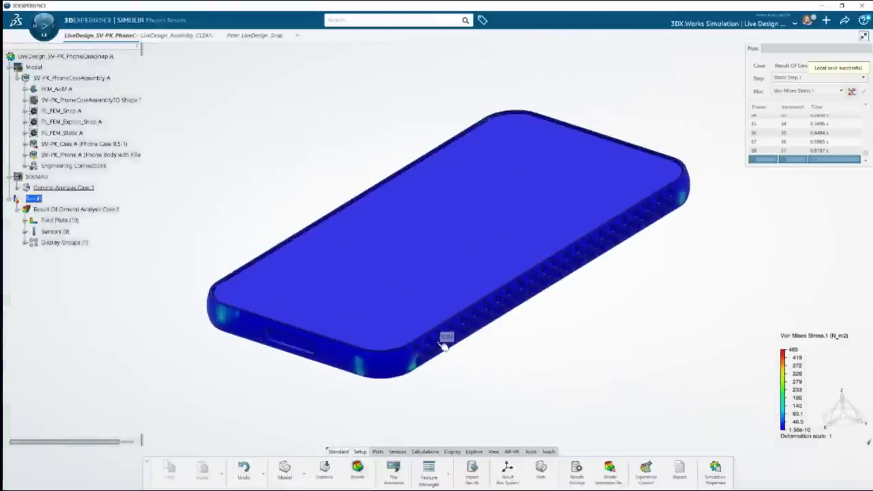
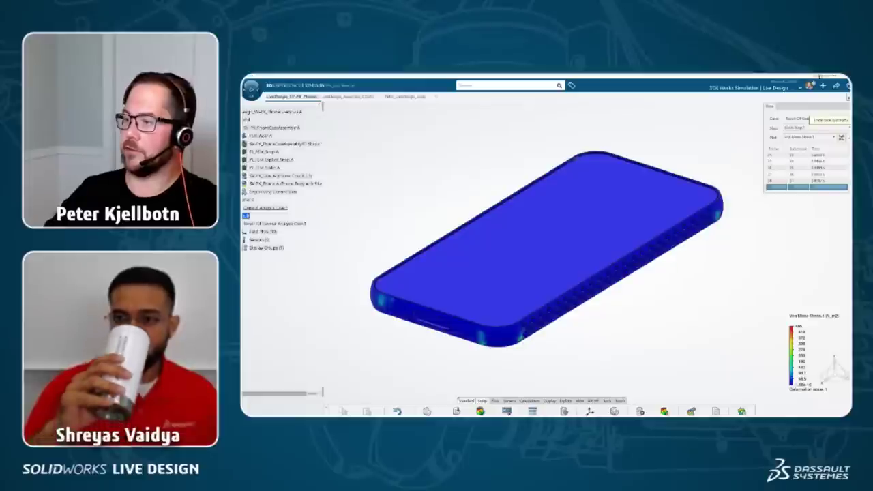
# Step: Bring the browser dashboard forward and open the Simulation Review tab
pyautogui.hotkey('alt', 'Tab')
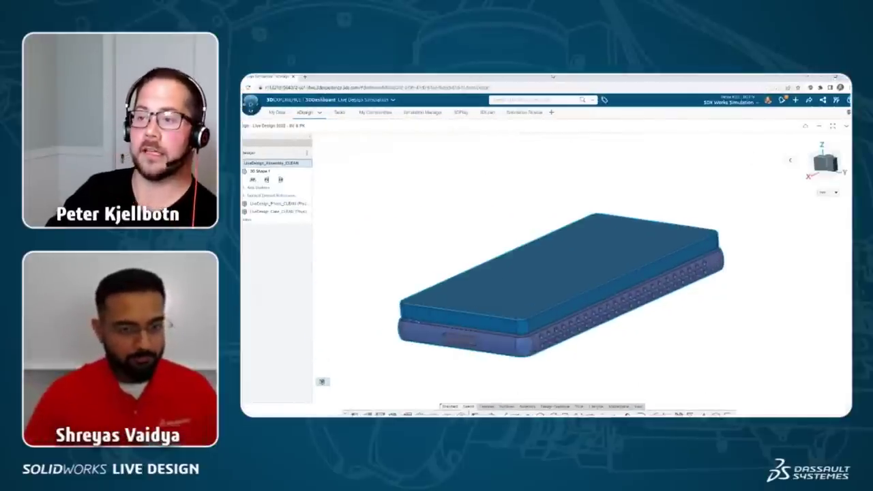
pyautogui.click(525, 116)
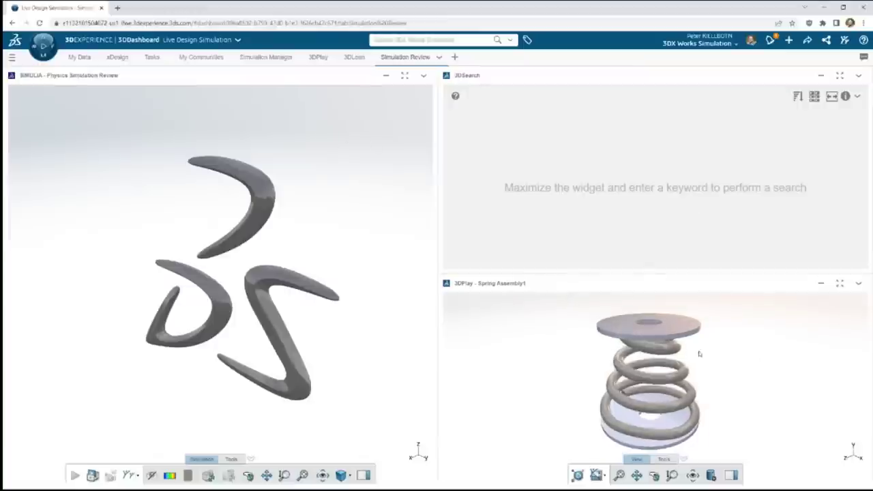
# Step: Rotate the spring, rerun the recent 'LiveDesign' search in maximized 3DSearch, then restore the widget
pyautogui.moveTo(698, 353); pyautogui.dragTo(652, 376)
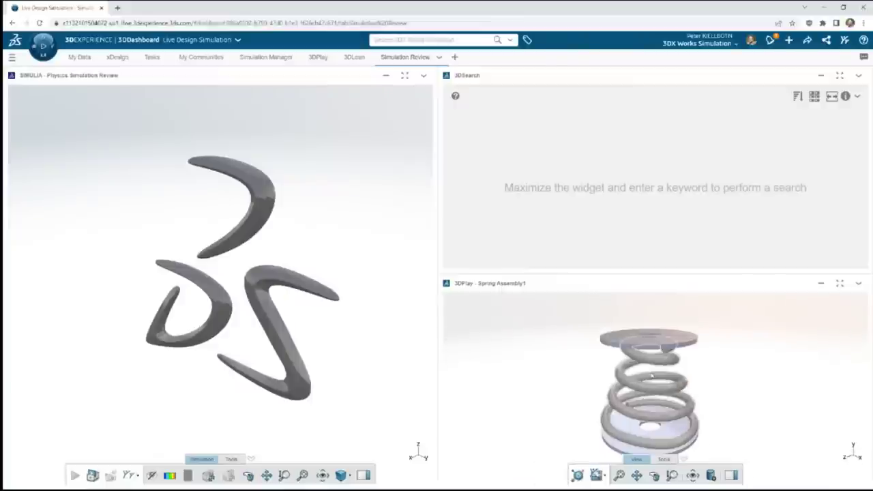
pyautogui.moveTo(649, 421); pyautogui.dragTo(618, 375)
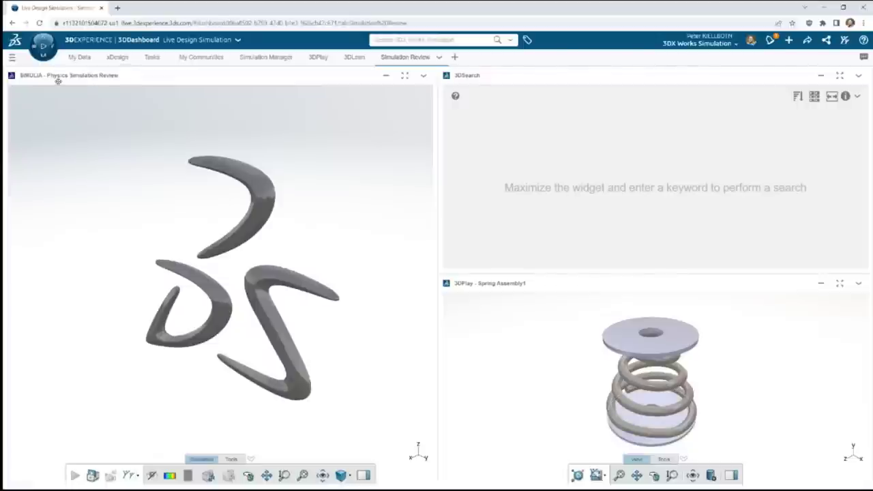
pyautogui.click(842, 77)
pyautogui.click(414, 41)
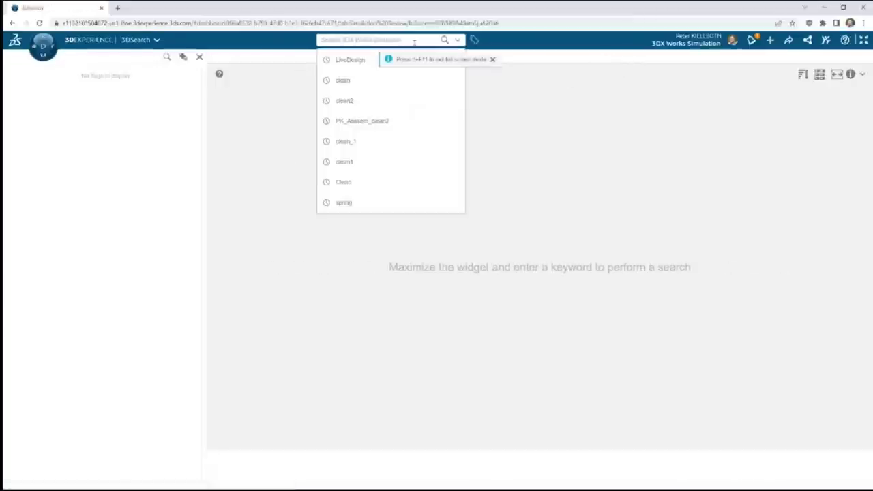
pyautogui.click(360, 64)
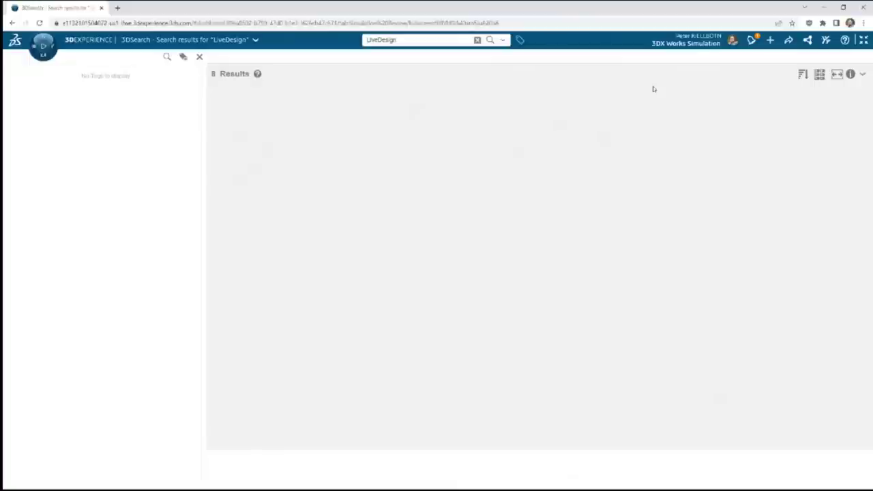
pyautogui.click(863, 41)
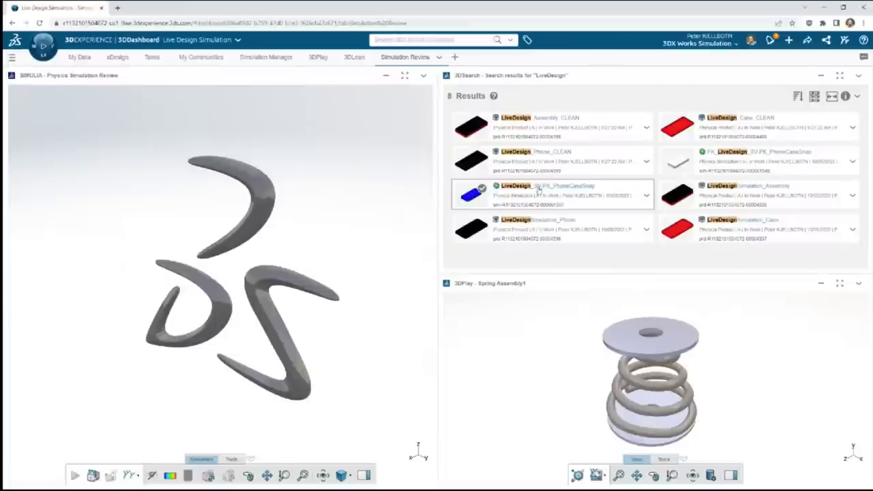
# Step: Load PhoneCaseSnap into Physics Simulation Review and play its deformation animation
pyautogui.moveTo(548, 188); pyautogui.dragTo(232, 239)
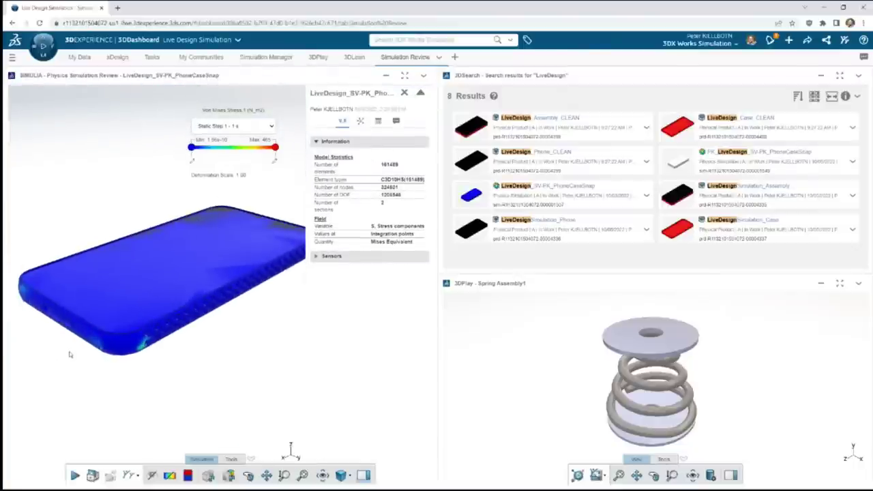
pyautogui.click(75, 475)
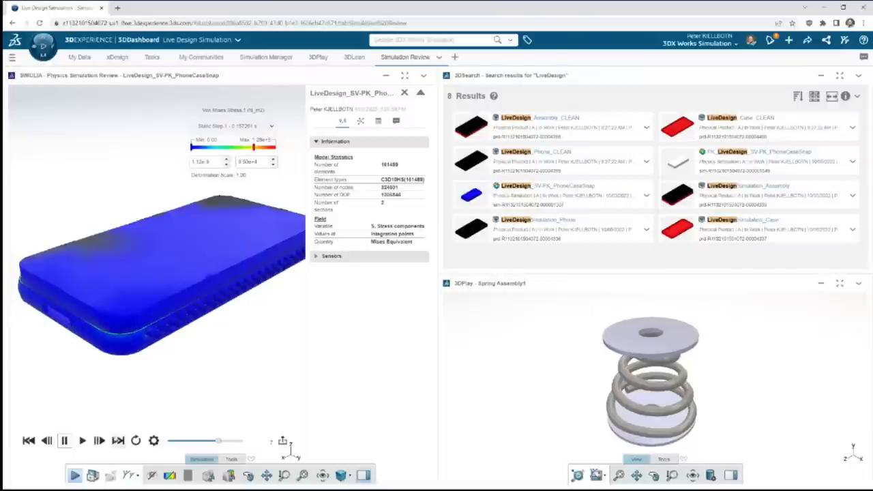
pyautogui.click(75, 476)
# Step: Show the 0.349621 s stress frame with a lowered legend maximum, viewing the phone from above
pyautogui.click(234, 126)
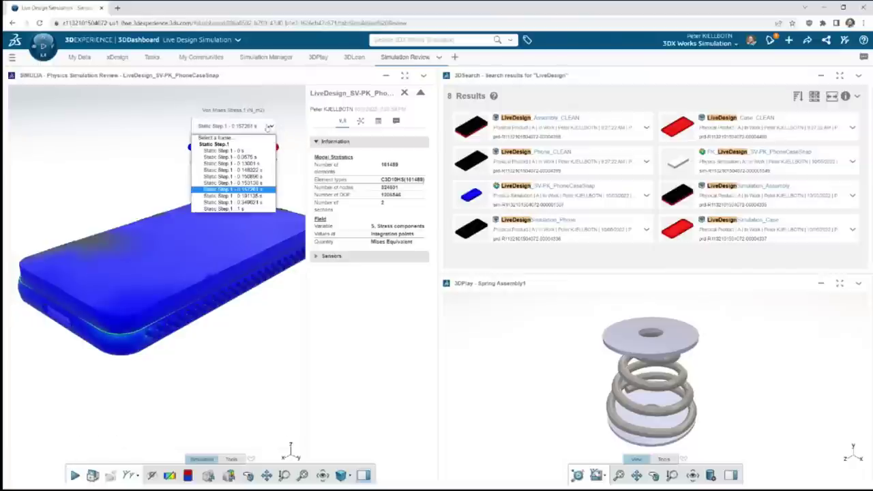
pyautogui.click(235, 197)
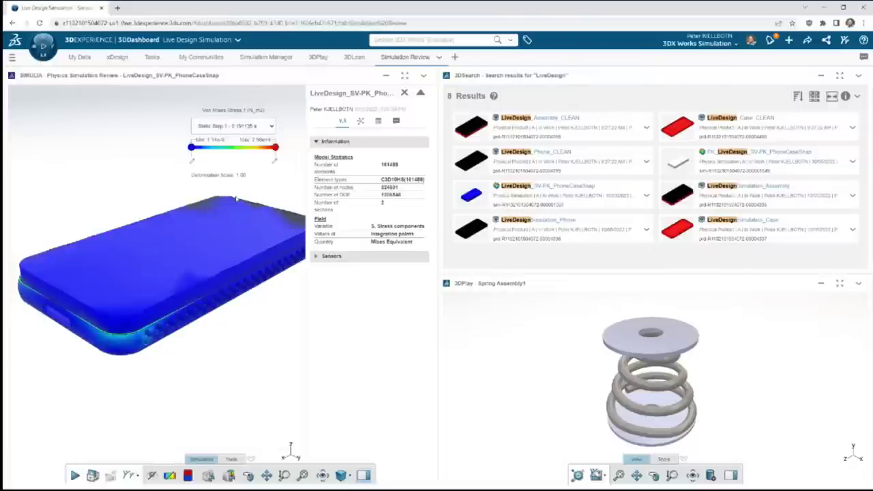
pyautogui.click(263, 126)
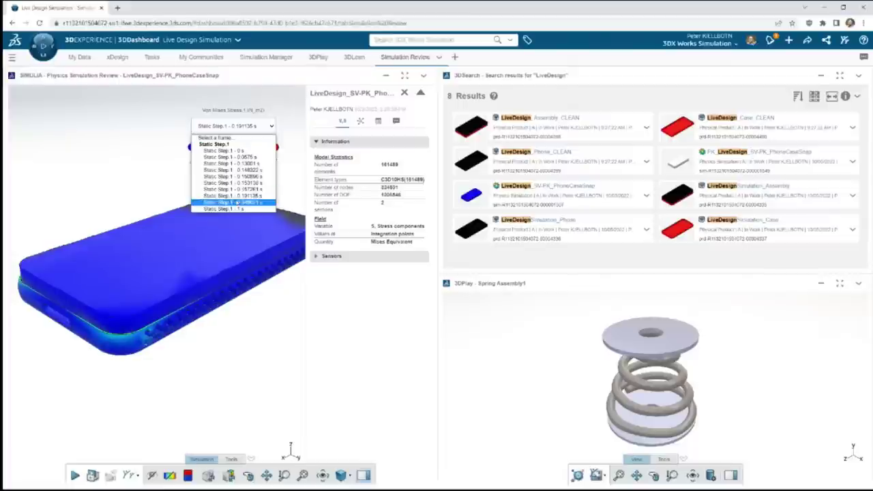
pyautogui.click(263, 203)
pyautogui.moveTo(276, 147)
pyautogui.mouseDown()
pyautogui.moveTo(193, 149)
pyautogui.moveTo(235, 153)
pyautogui.mouseUp()
pyautogui.moveTo(143, 346)
pyautogui.moveTo(143, 346); pyautogui.dragTo(218, 337)
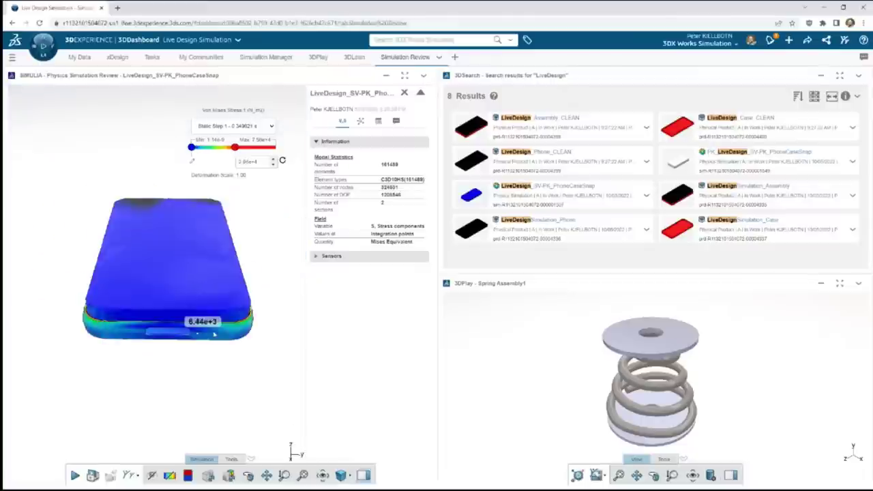
pyautogui.scroll(-3, 243, 333)
pyautogui.scroll(3, 163, 287)
pyautogui.moveTo(159, 357); pyautogui.dragTo(179, 269)
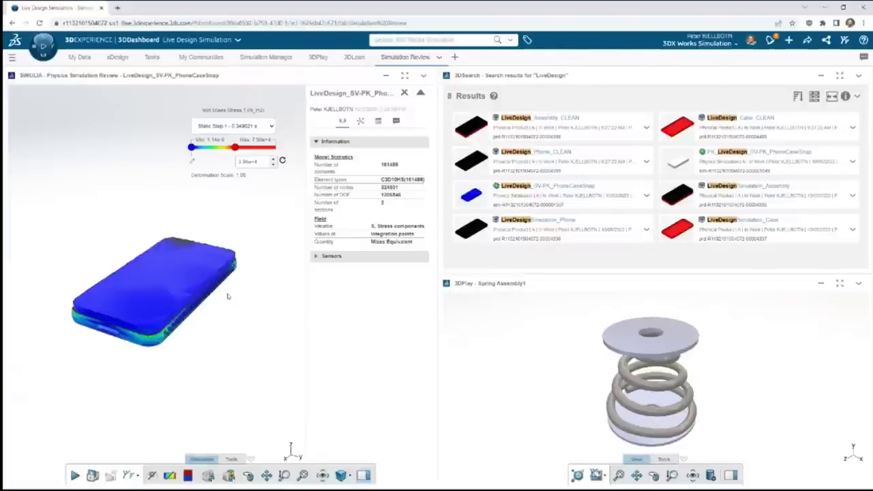
pyautogui.scroll(5, 158, 303)
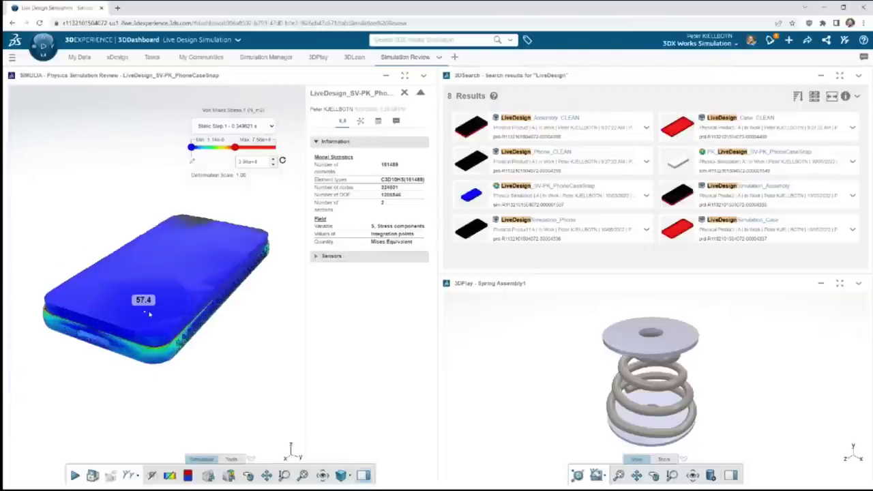
pyautogui.scroll(-3, 158, 303)
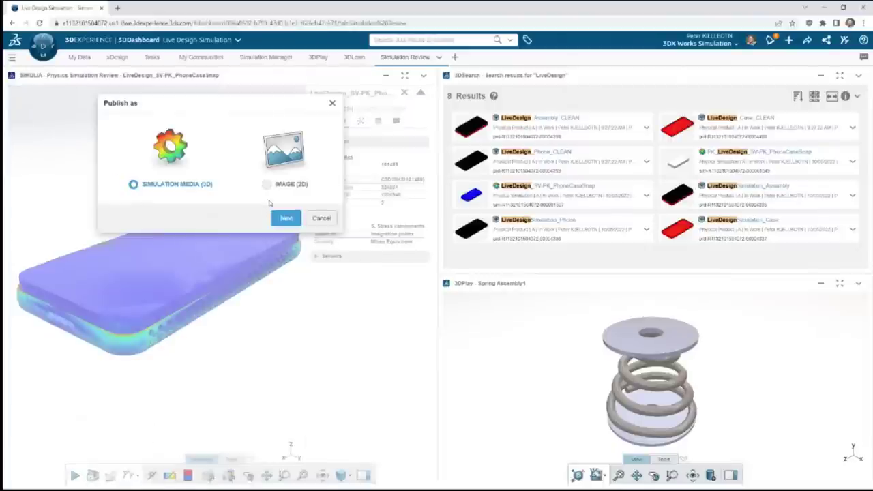
# Step: Publish the results as a 2D image to the Live Design Simulation community
pyautogui.click(266, 184)
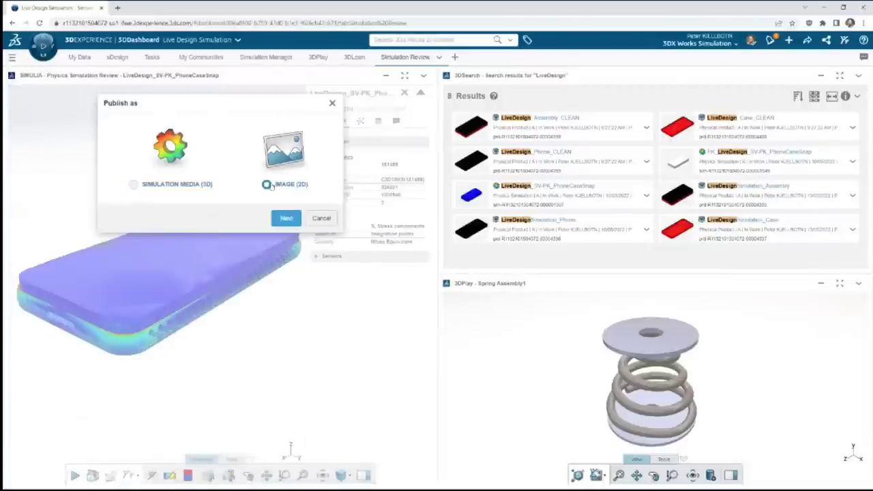
pyautogui.click(288, 218)
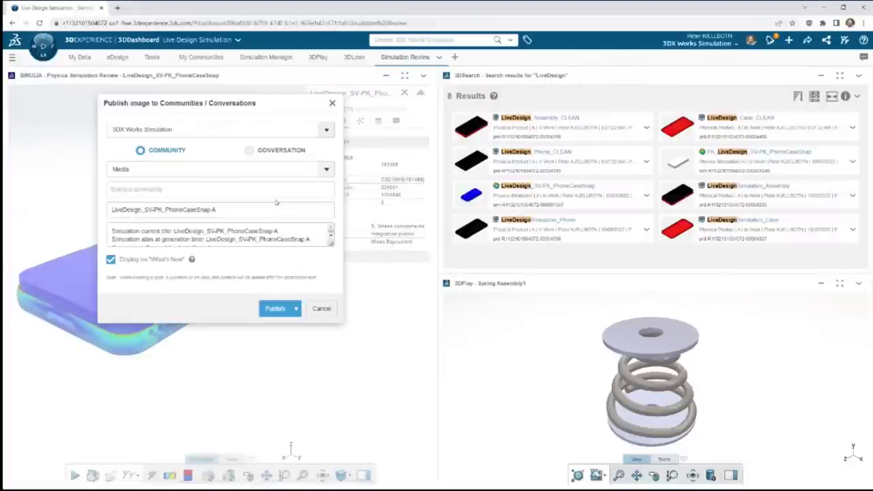
pyautogui.click(279, 194)
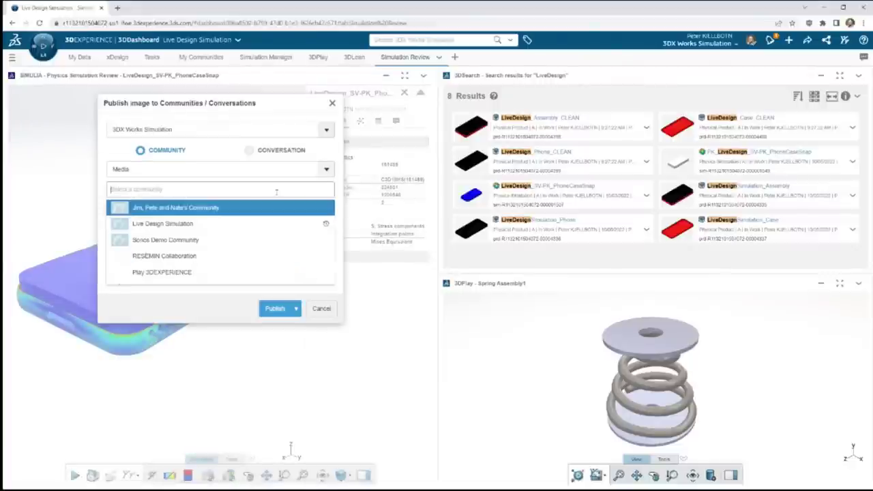
pyautogui.click(200, 230)
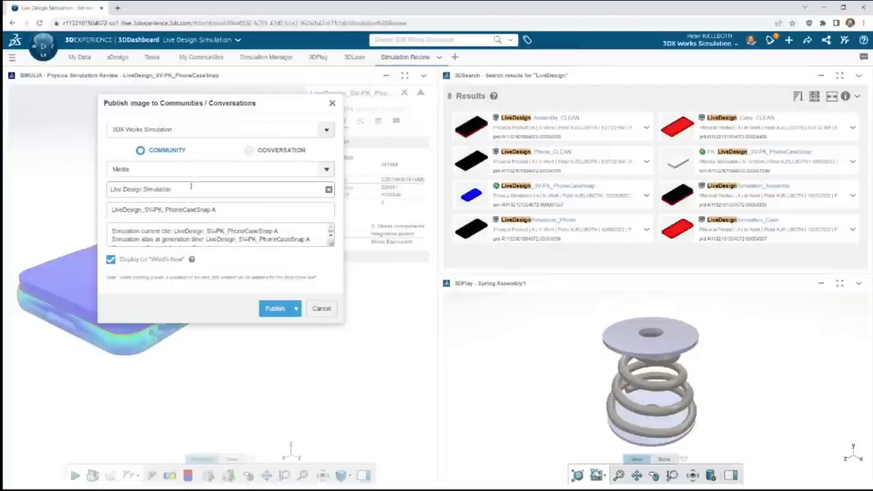
# Step: Replace the description with a note asking a colleague to check the results, then publish
pyautogui.tripleClick(283, 211)
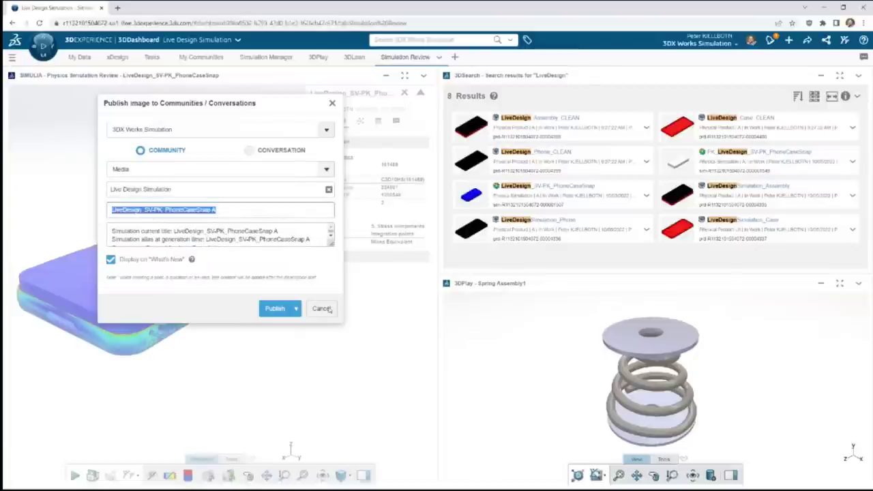
pyautogui.click(318, 239)
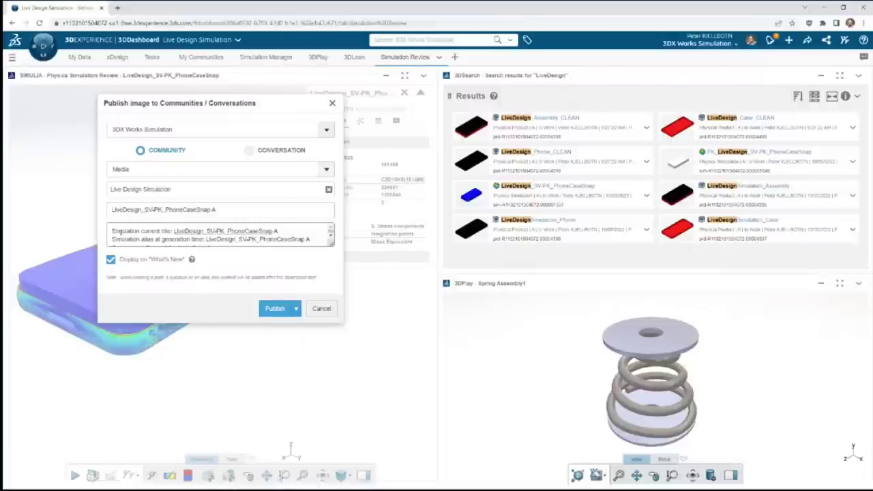
pyautogui.hotkey('ctrl', 'a')
pyautogui.write('6')
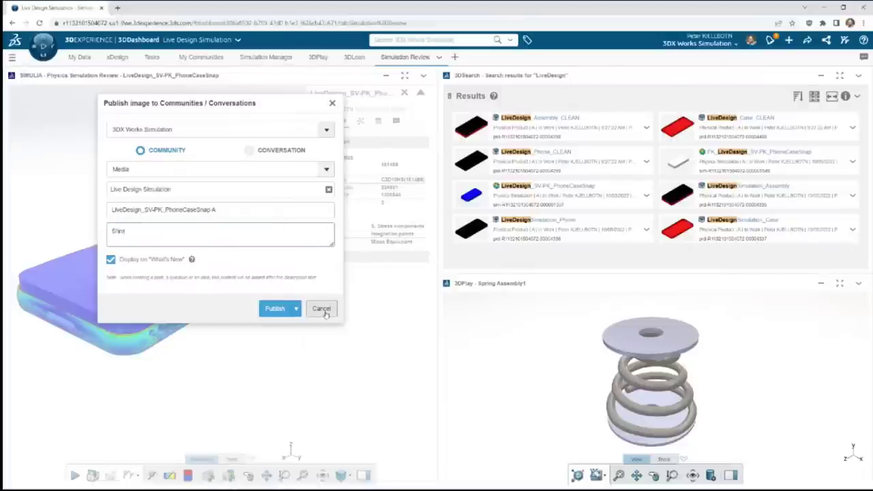
pyautogui.write('hreyas - check out the results of the snap fit.')
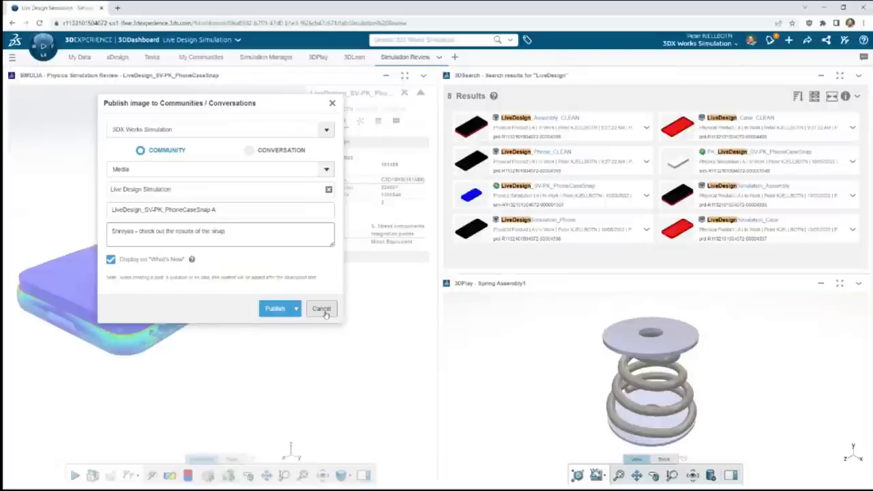
pyautogui.click(276, 311)
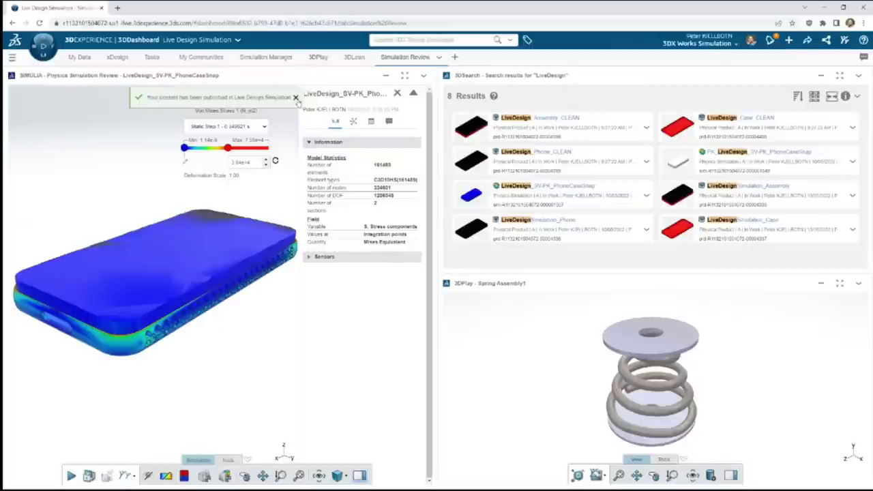
pyautogui.click(297, 97)
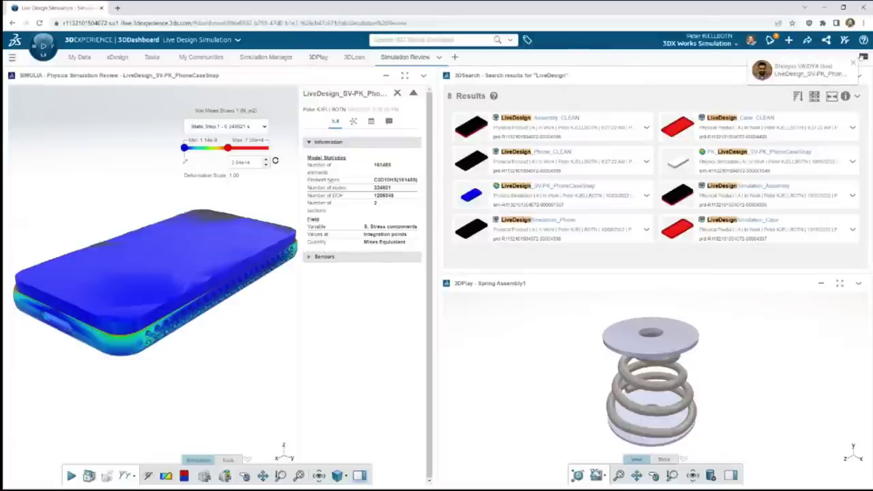
# Step: View the colleague's reply, refresh the Live Design Simulation feed, and open the 3DLean board
pyautogui.click(810, 71)
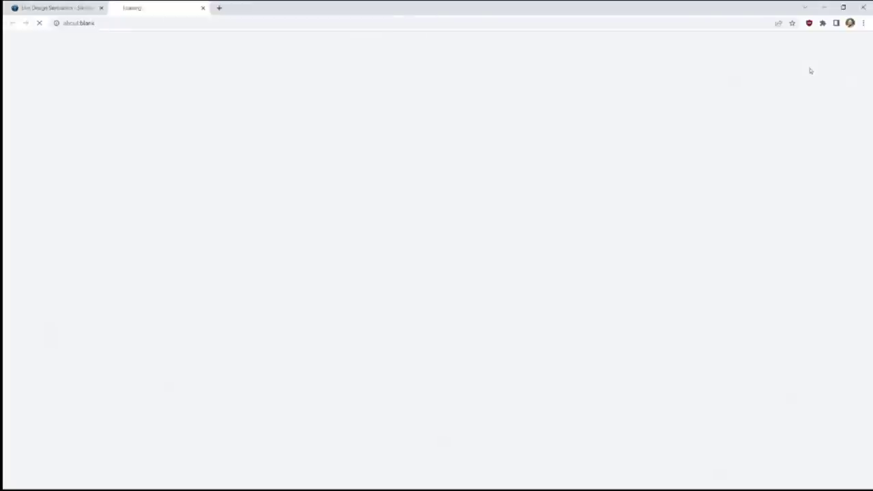
pyautogui.click(203, 9)
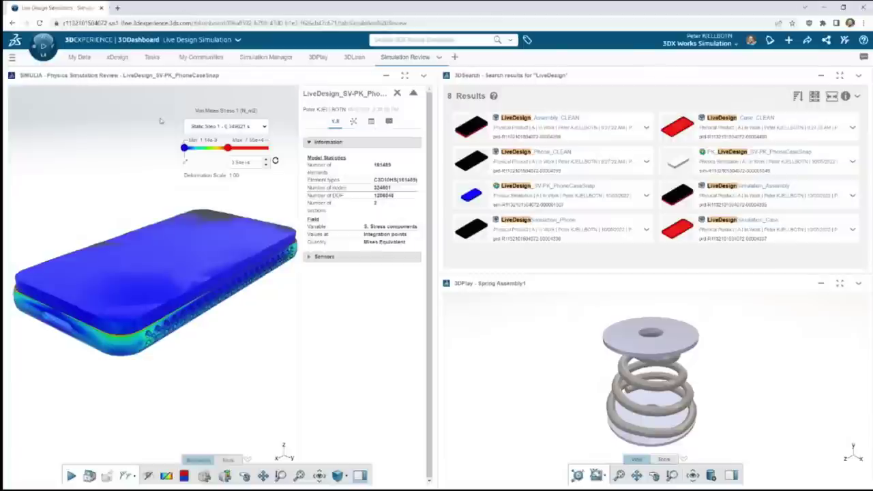
pyautogui.click(199, 58)
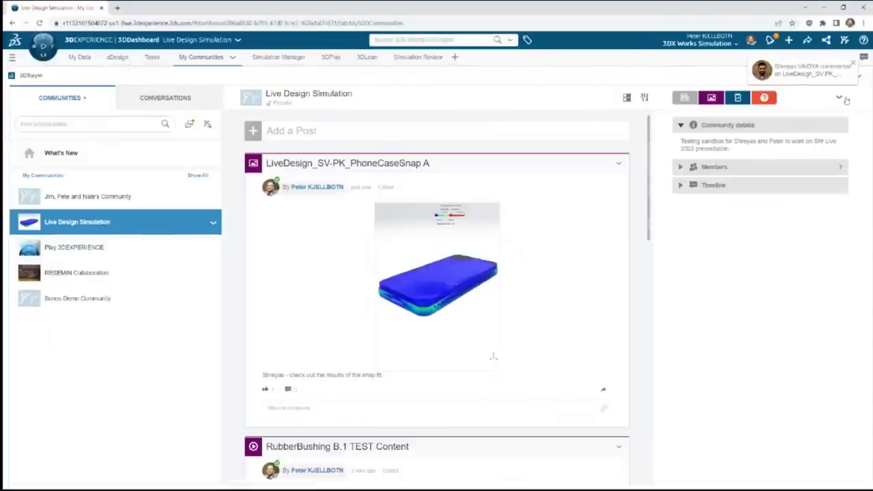
pyautogui.click(862, 79)
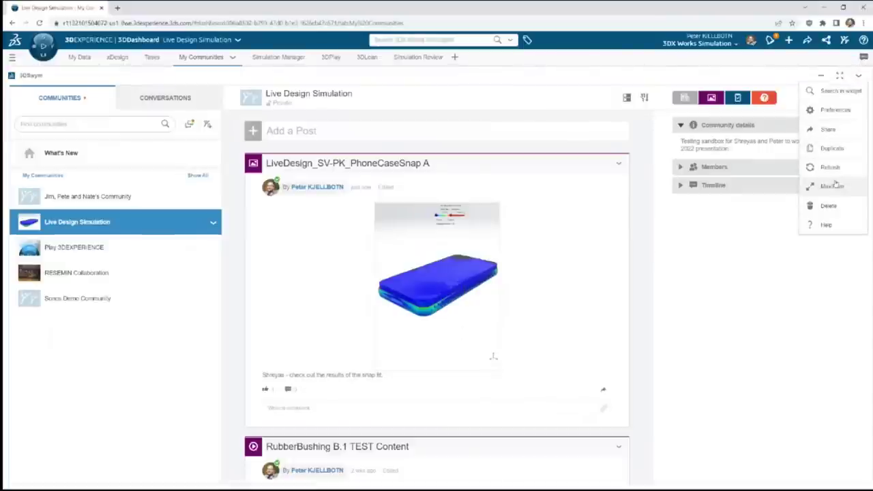
pyautogui.click(825, 168)
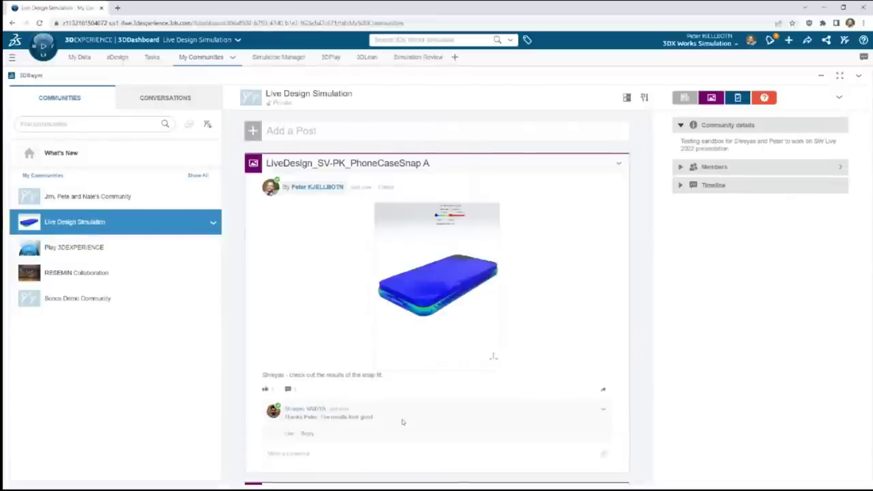
pyautogui.click(367, 59)
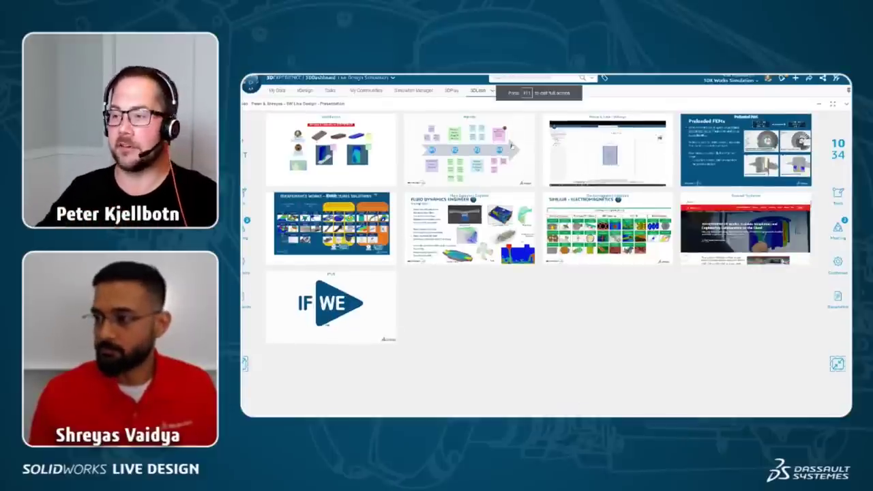
# Step: Open the Agenda slide with its P1 to P4 arrow in full view
pyautogui.click(517, 139)
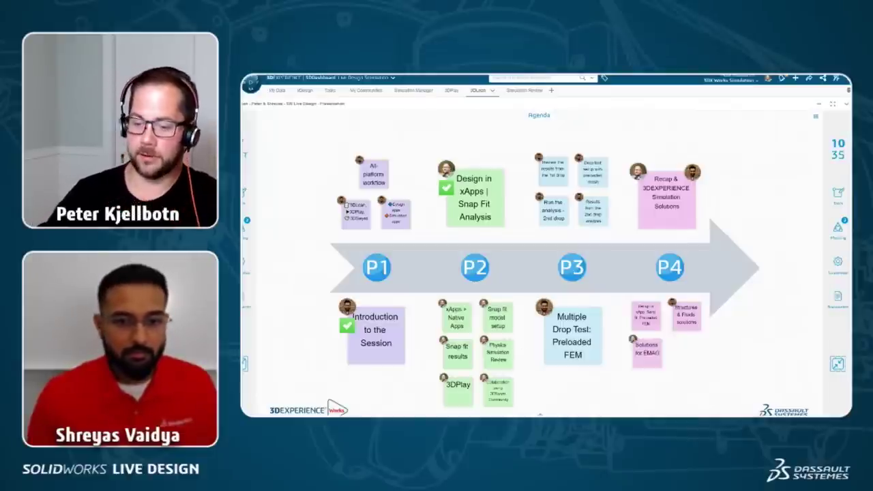
pyautogui.press('Right')
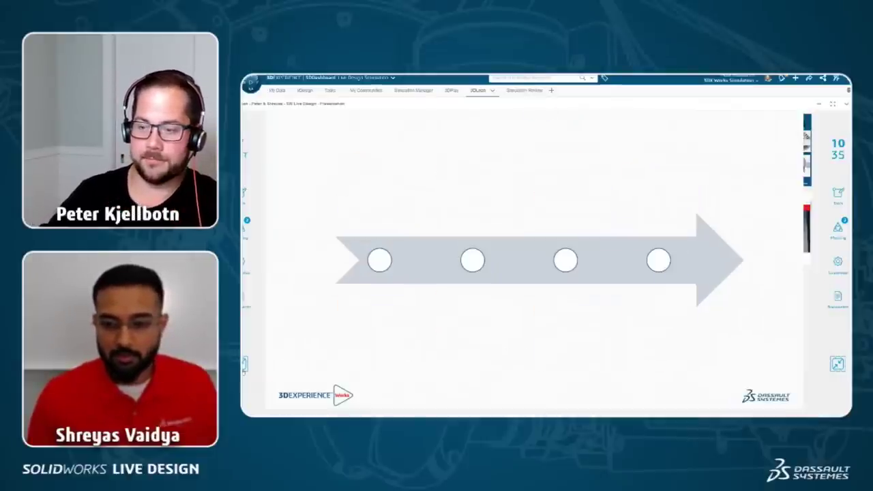
pyautogui.press('Escape')
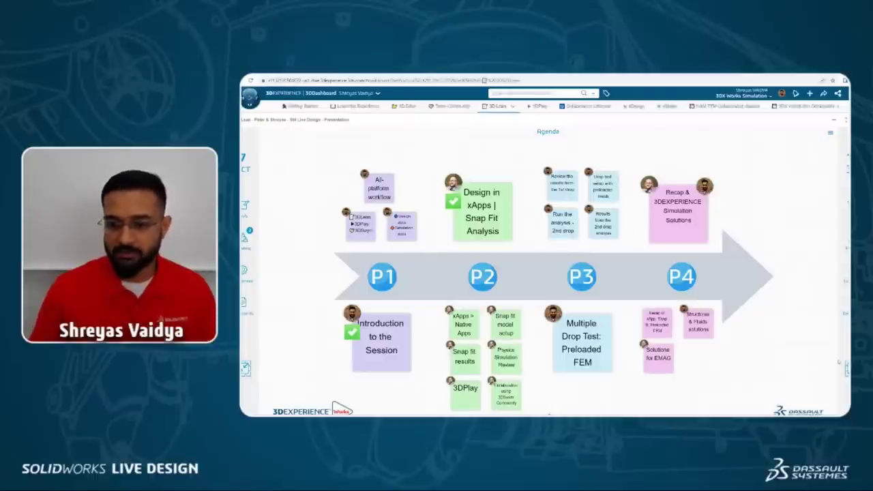
# Step: Return to the slide overview and open the Preloaded FEMs slide
pyautogui.press('Escape')
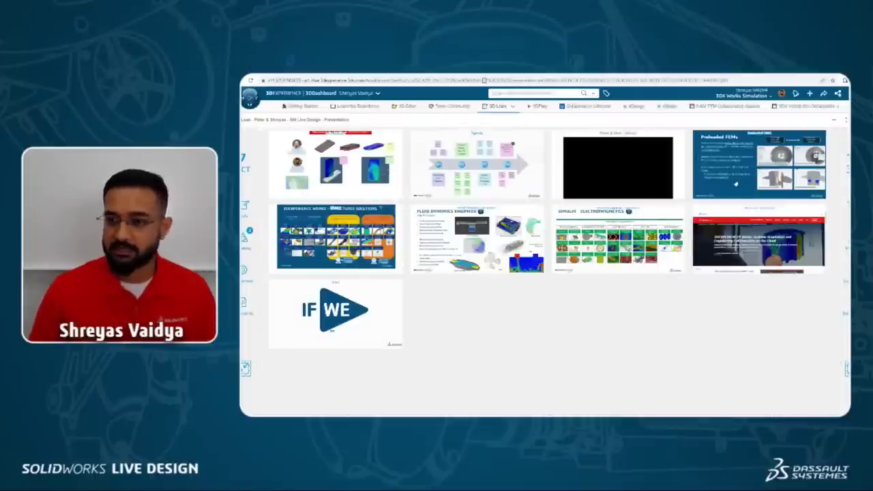
pyautogui.click(736, 184)
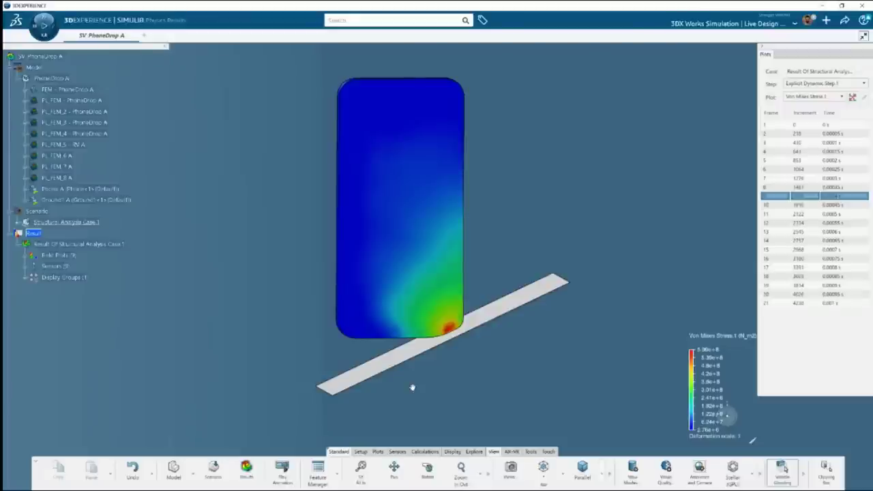
# Step: Rotate the drop model and play its stress animation forward to frame 14
pyautogui.moveTo(412, 388); pyautogui.dragTo(439, 353, button='middle')
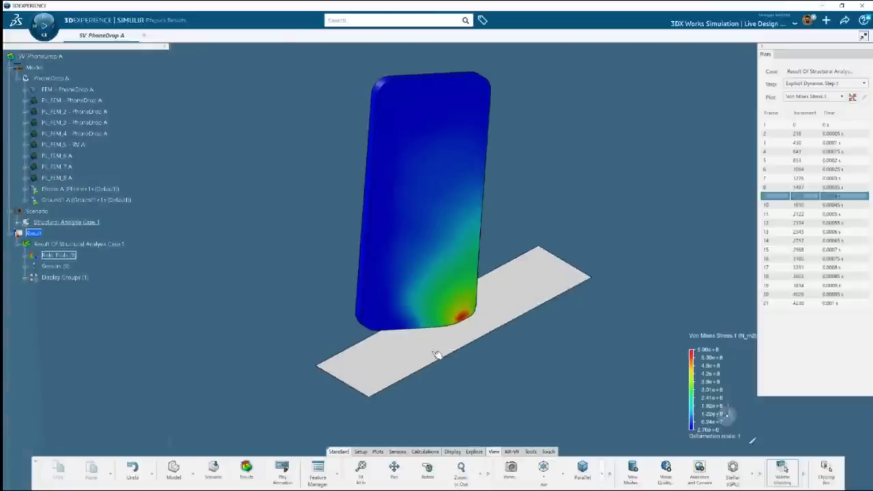
pyautogui.click(283, 471)
pyautogui.moveTo(374, 403); pyautogui.dragTo(380, 387, button='middle')
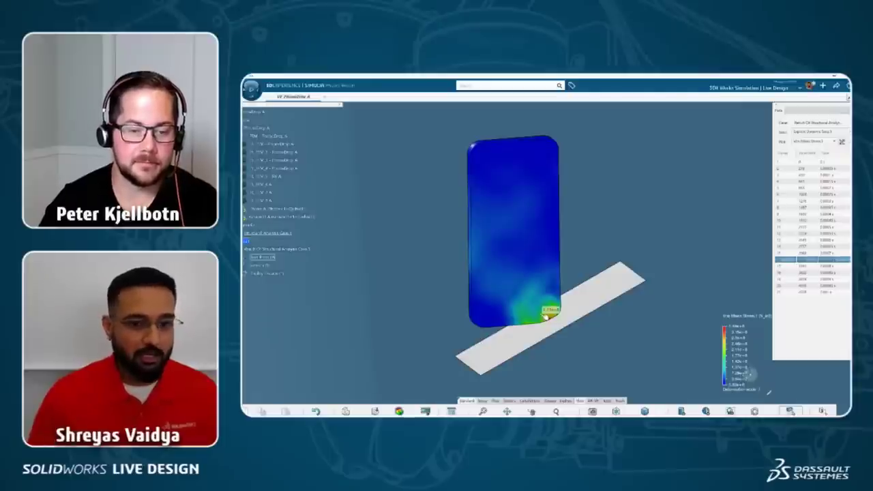
# Step: Pan the phone and floor plate and show the Von Mises plot for an earlier frame
pyautogui.moveTo(550, 310); pyautogui.dragTo(569, 318, button='middle')
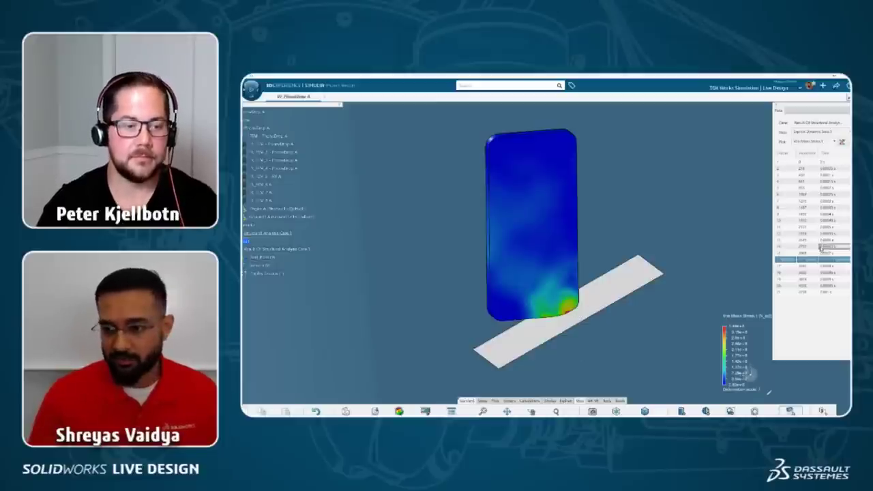
pyautogui.click(793, 214)
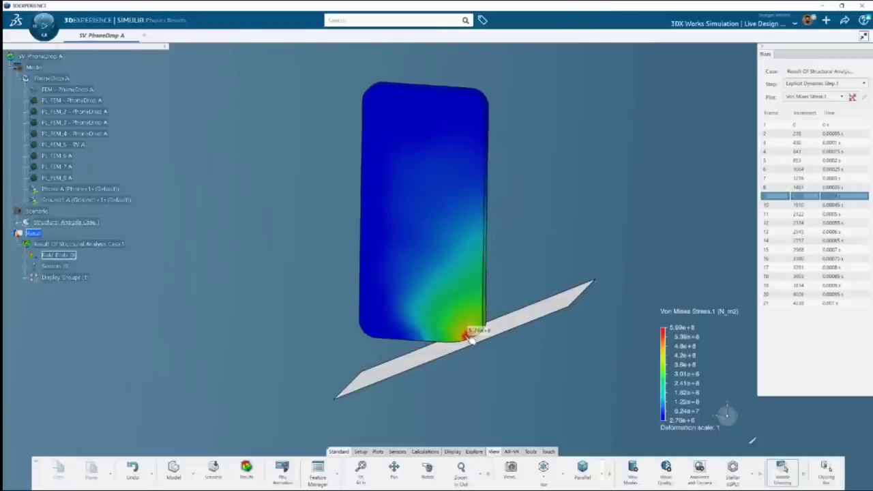
pyautogui.moveTo(451, 291)
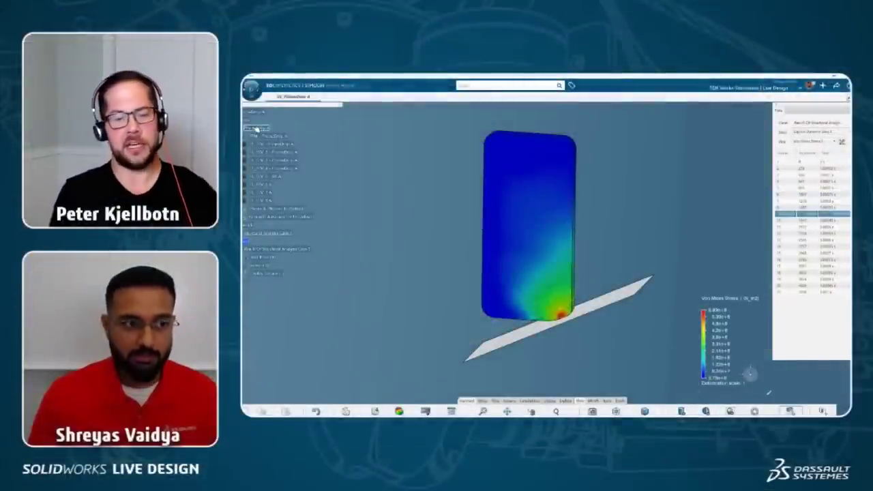
# Step: Open the PhoneDrop A mesh model in a new tab and orbit to face the phone
pyautogui.rightClick(256, 128)
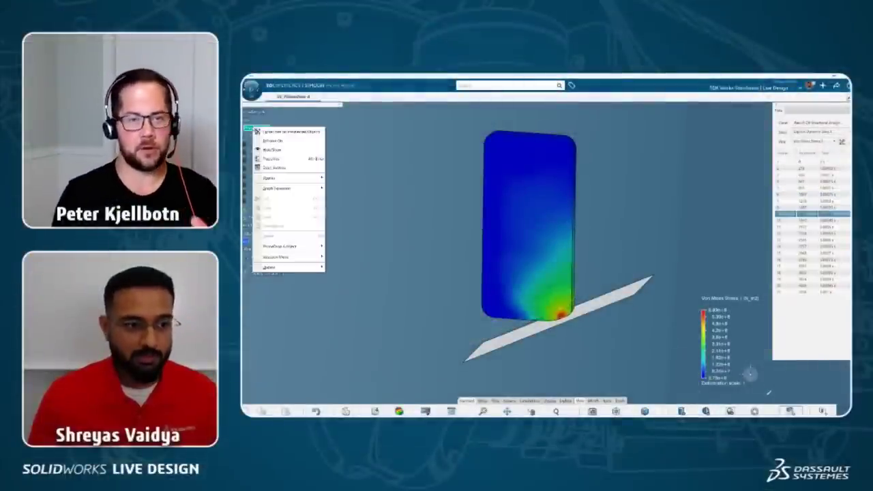
pyautogui.moveTo(287, 246)
pyautogui.click(344, 255)
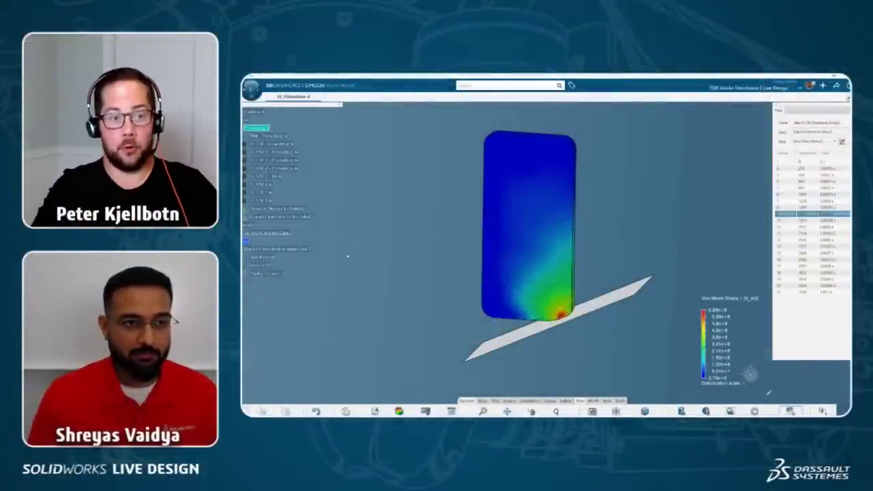
pyautogui.moveTo(542, 312); pyautogui.dragTo(628, 291, button='middle')
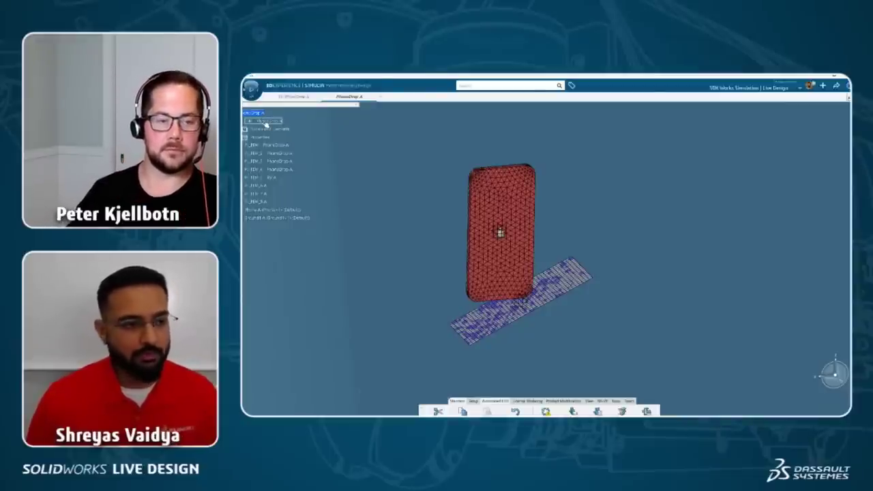
# Step: Hide the Phone A and Ground A meshes
pyautogui.click(272, 209)
pyautogui.keyDown('ctrl'); pyautogui.click(277, 218); pyautogui.keyUp('ctrl')
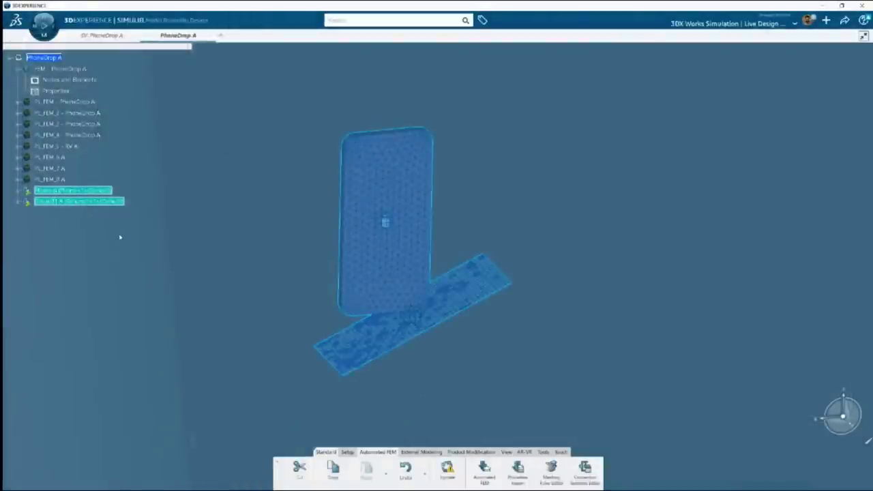
pyautogui.click(526, 312)
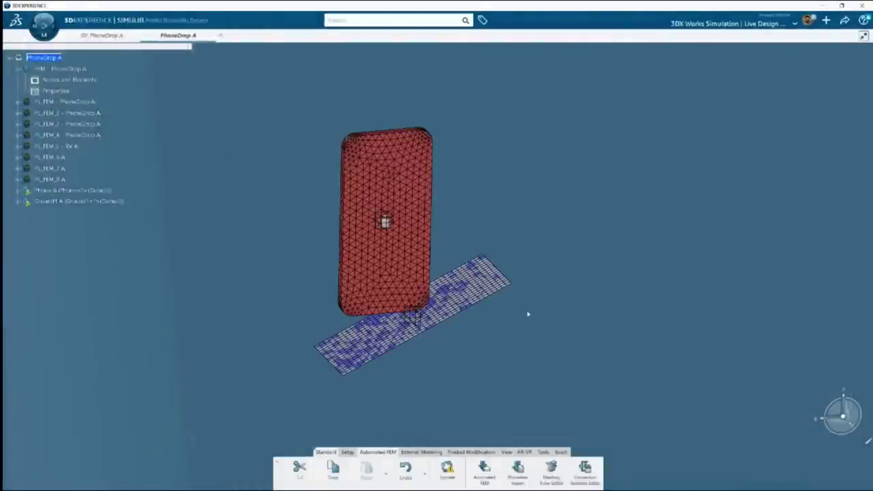
pyautogui.click(81, 192)
pyautogui.keyDown('ctrl'); pyautogui.click(80, 201); pyautogui.keyUp('ctrl')
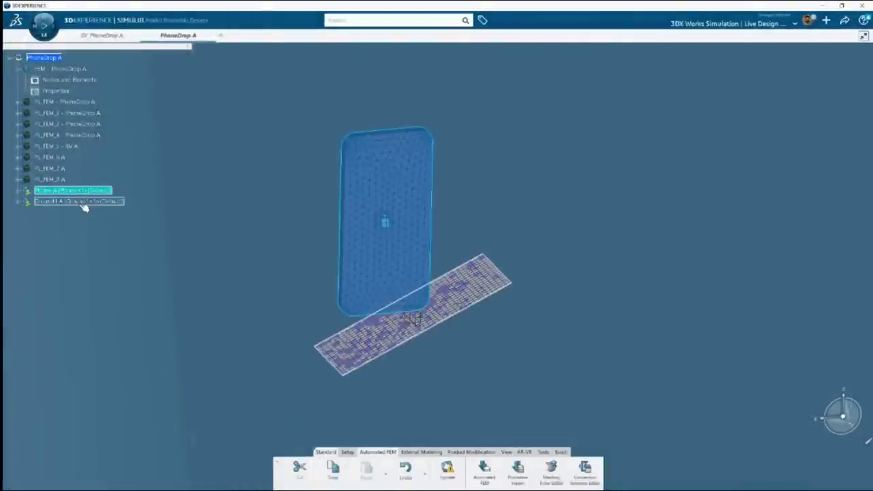
pyautogui.rightClick(77, 191)
pyautogui.click(96, 226)
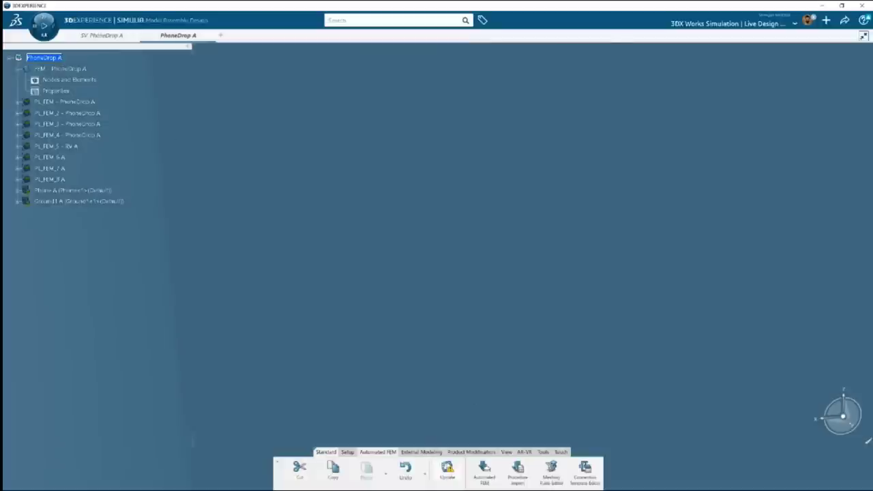
# Step: Start Automated FEM, accept the out-of-date structure warning, and choose Preloaded
pyautogui.click(486, 469)
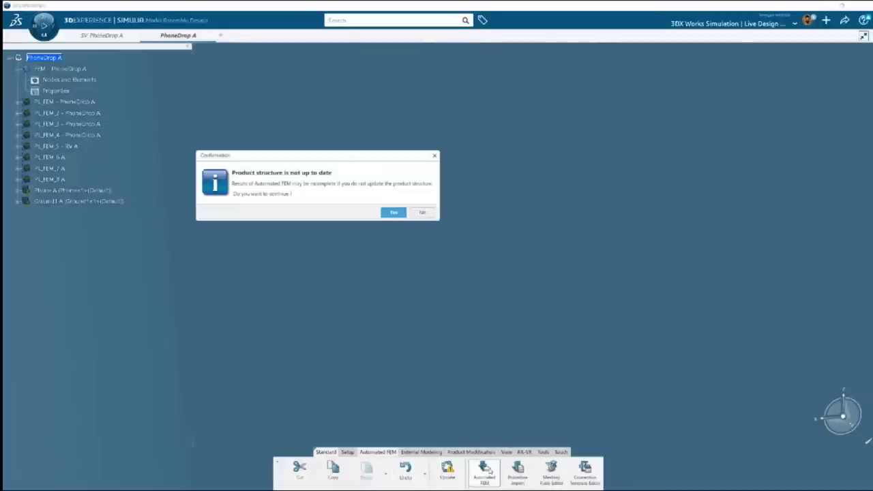
pyautogui.click(388, 214)
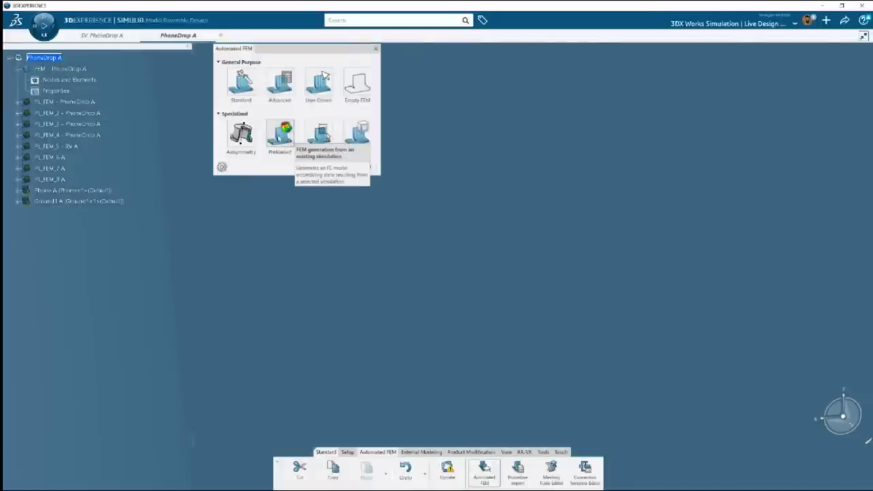
pyautogui.click(283, 142)
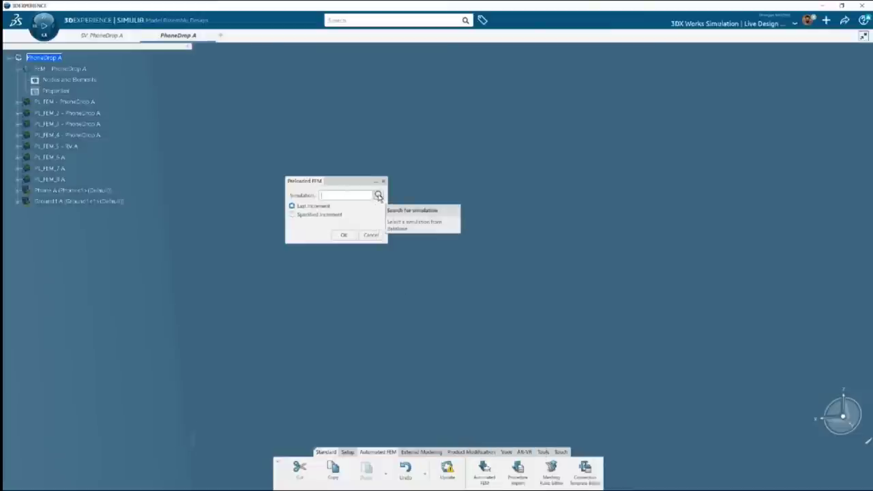
# Step: Pick SV_PhoneDrop A as the source simulation, keeping Structural Analysis Case.1 as the case
pyautogui.click(379, 196)
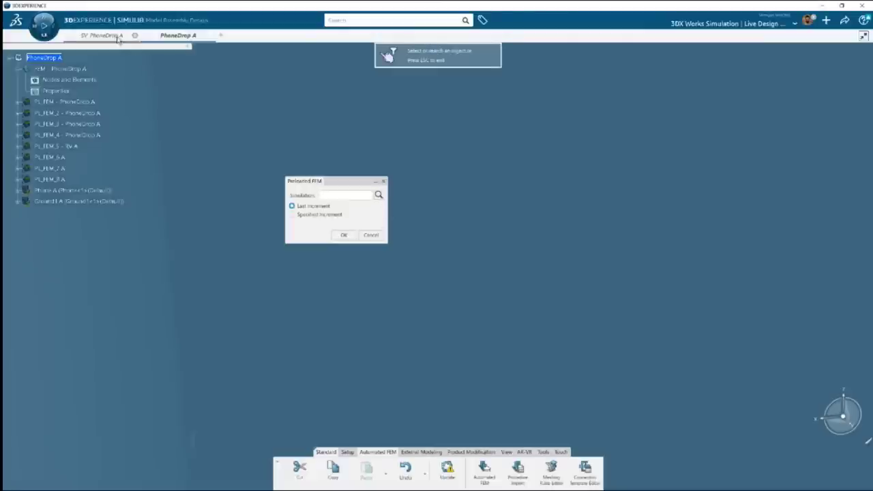
pyautogui.moveTo(108, 39)
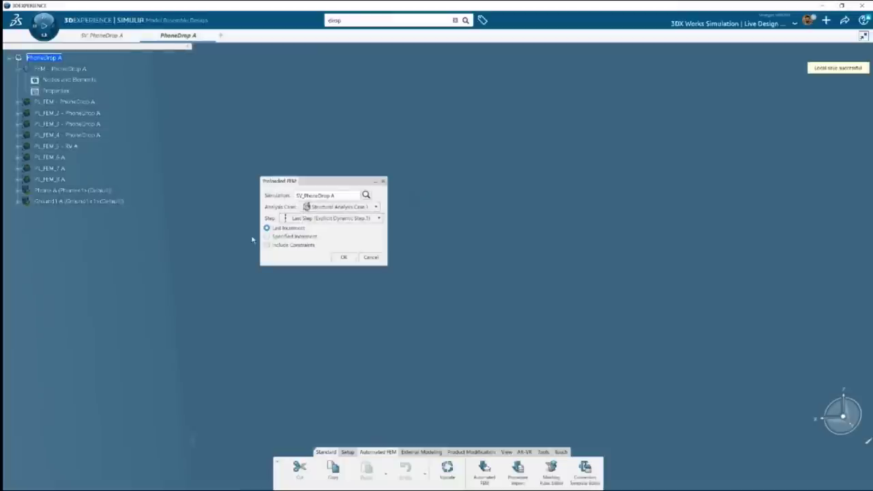
pyautogui.moveTo(317, 186); pyautogui.dragTo(353, 136)
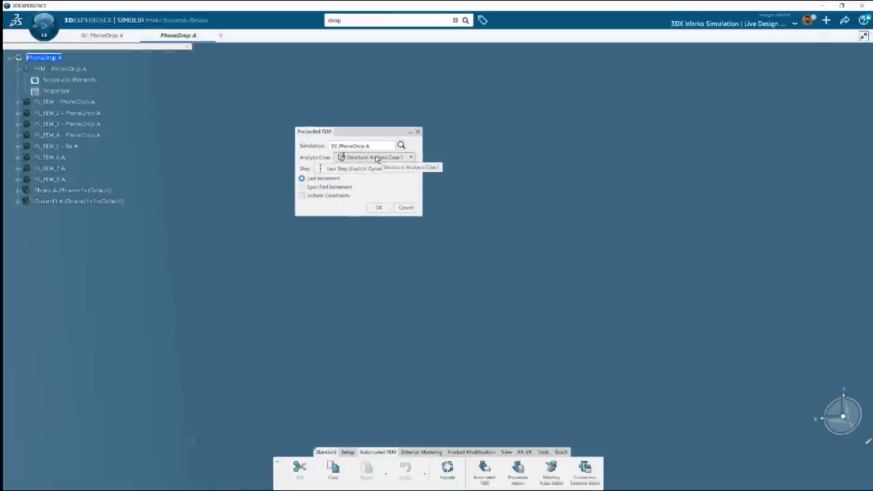
pyautogui.click(376, 157)
pyautogui.click(377, 157)
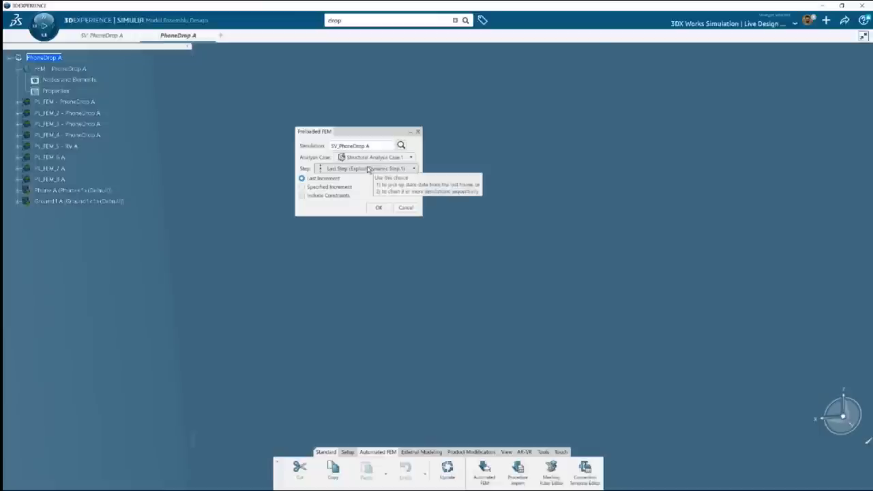
# Step: Use Explicit Dynamic Step.1's last increment and include constraints
pyautogui.click(369, 169)
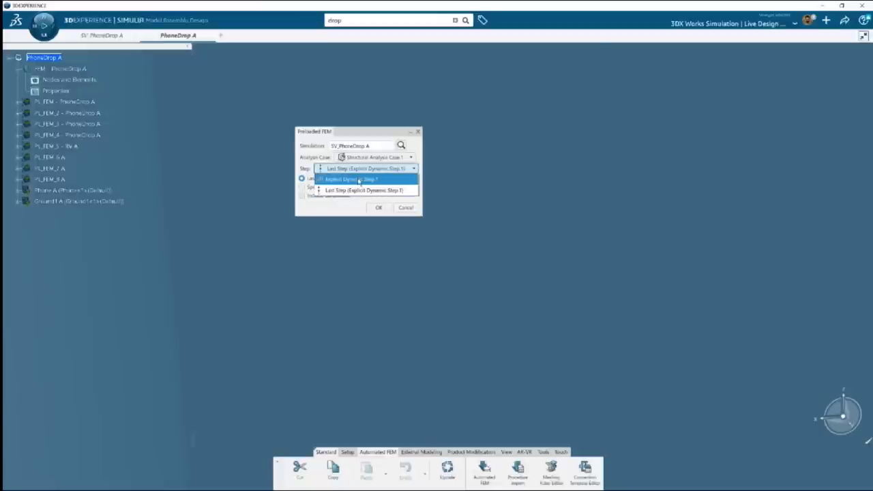
pyautogui.click(359, 179)
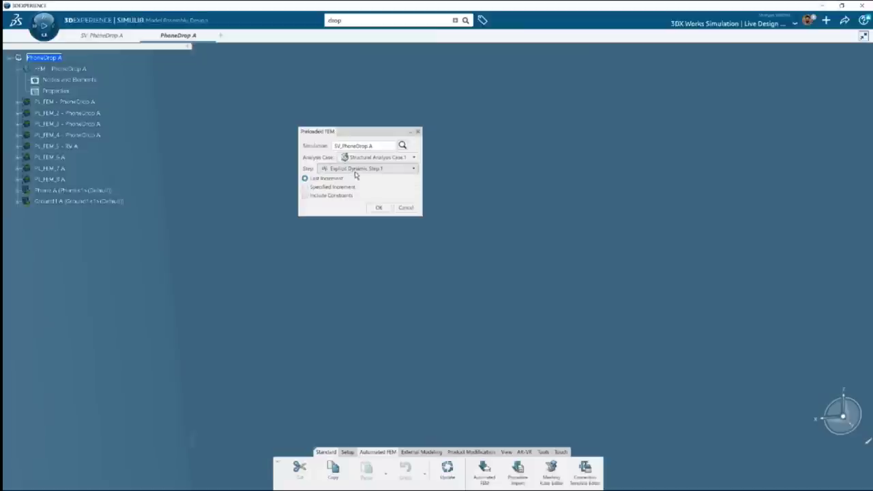
pyautogui.click(306, 189)
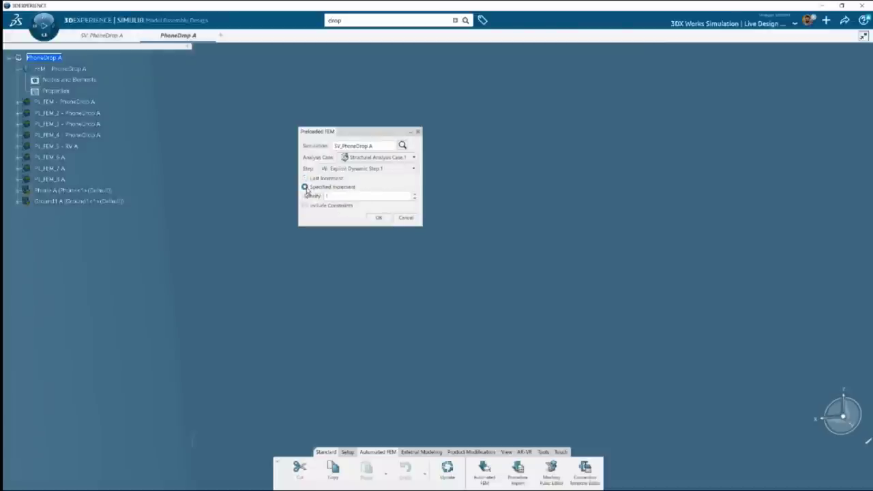
pyautogui.doubleClick(393, 202)
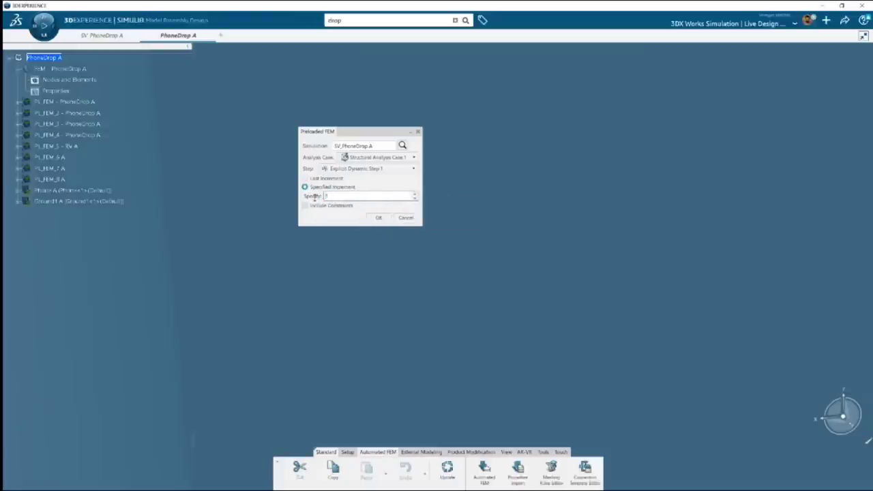
pyautogui.write('5')
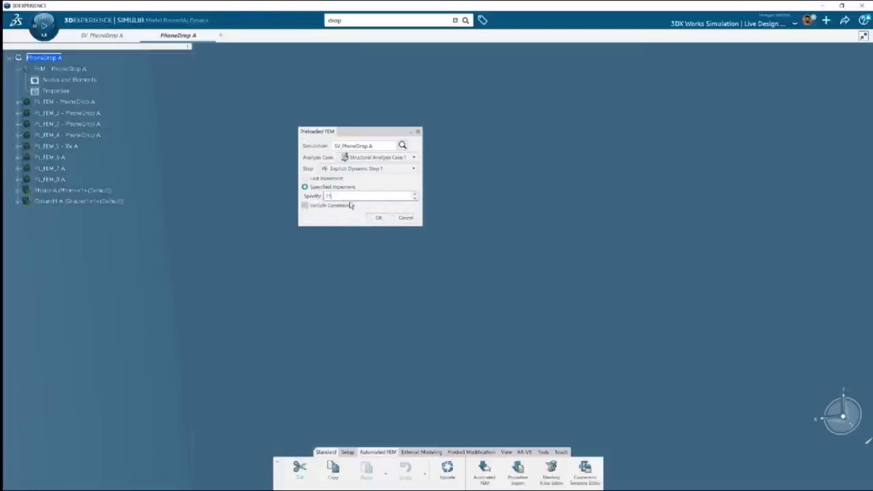
pyautogui.click(306, 178)
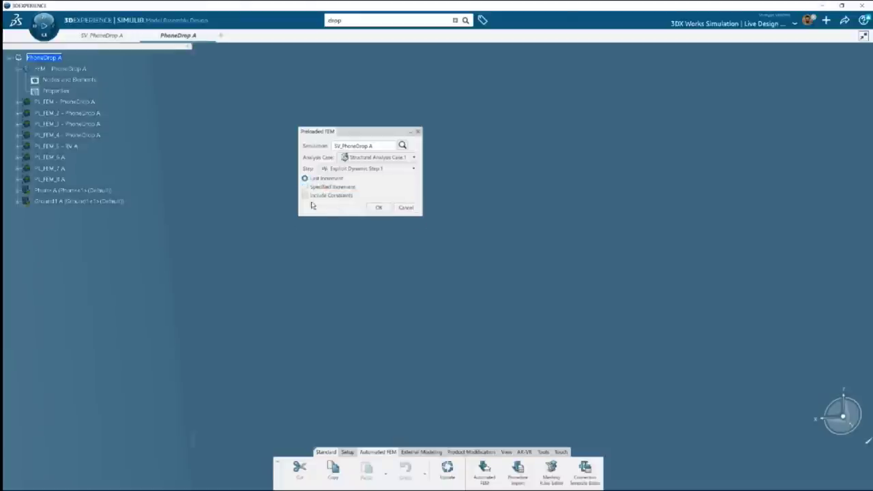
pyautogui.click(305, 196)
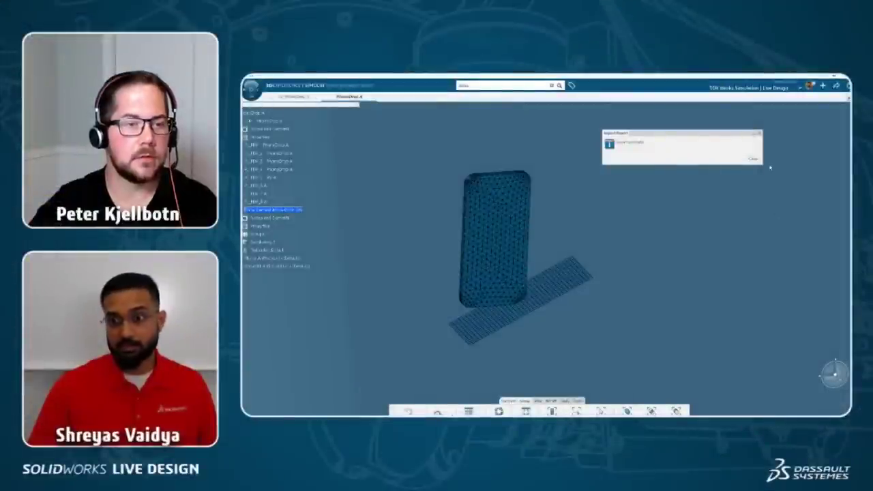
# Step: Close the import report and retitle the imported FEM to PL_FEM_9 in its Properties
pyautogui.click(754, 159)
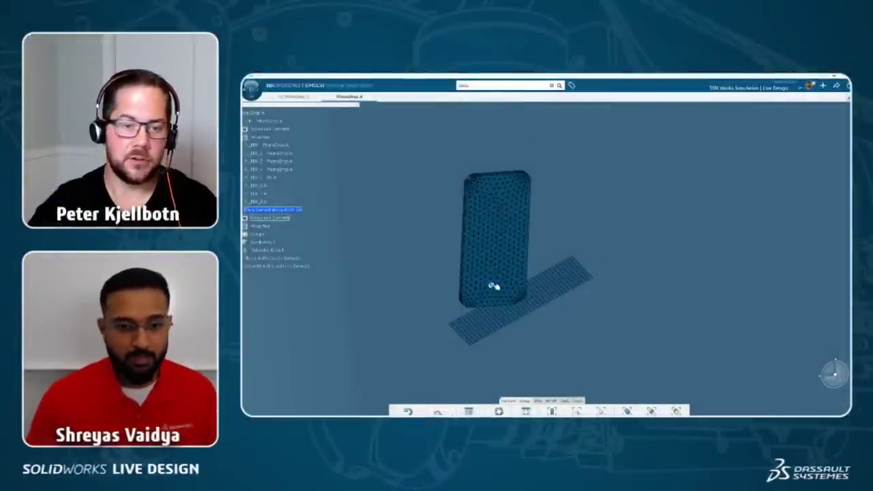
pyautogui.scroll(2, 499, 289)
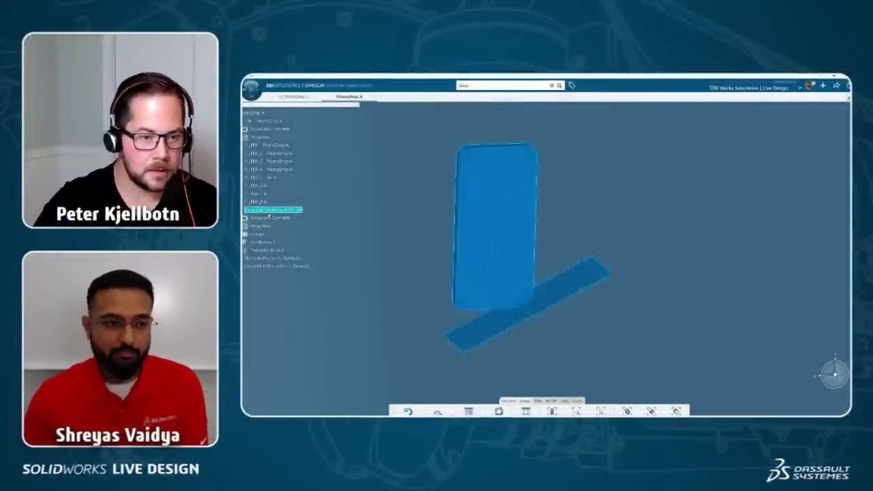
pyautogui.hotkey('alt', 'Return')
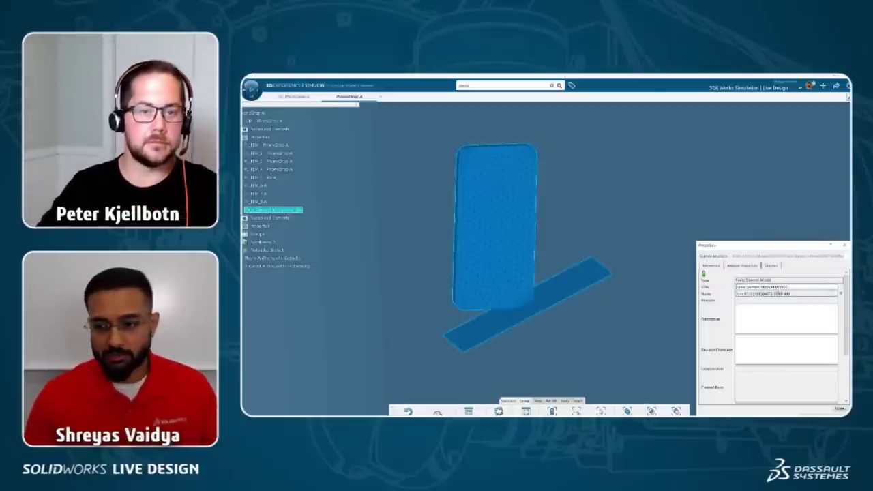
pyautogui.moveTo(785, 290); pyautogui.dragTo(710, 294)
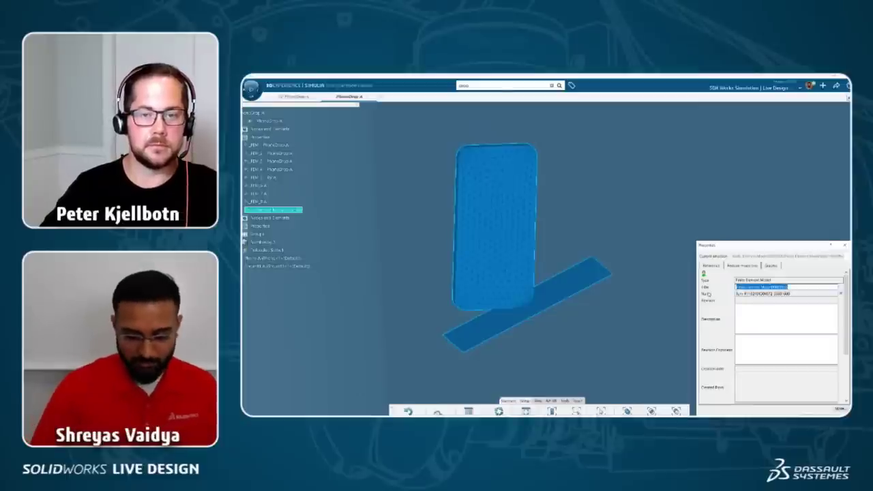
pyautogui.write('FL_GEM')
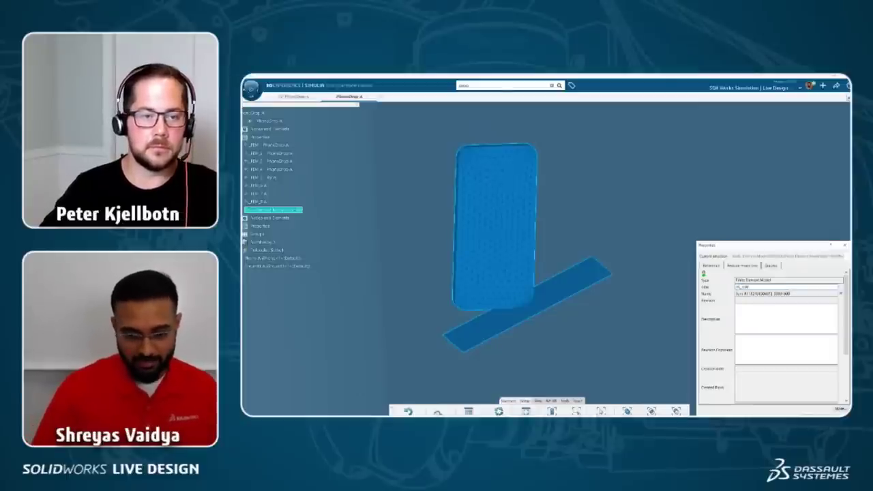
pyautogui.write('_')
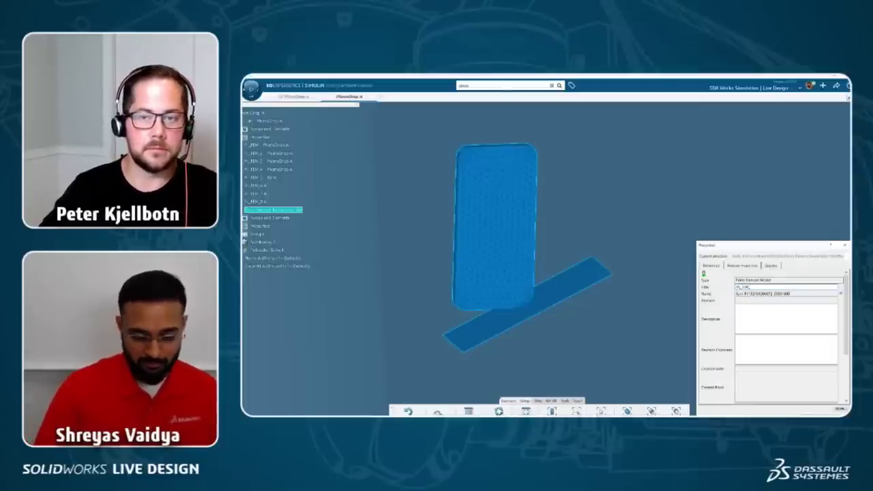
pyautogui.write('B')
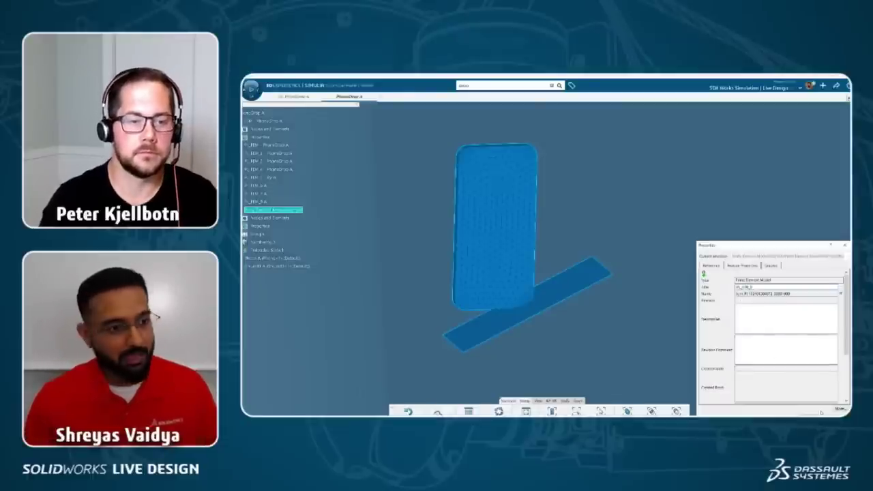
pyautogui.click(739, 311)
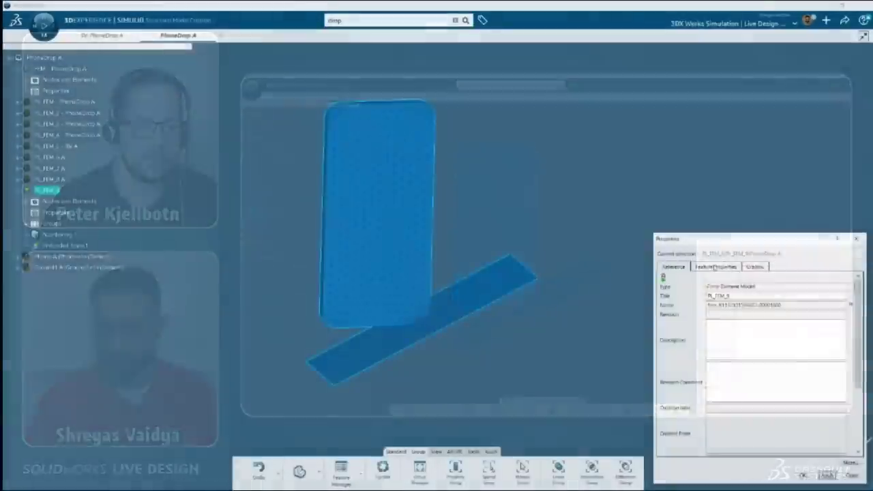
pyautogui.click(715, 268)
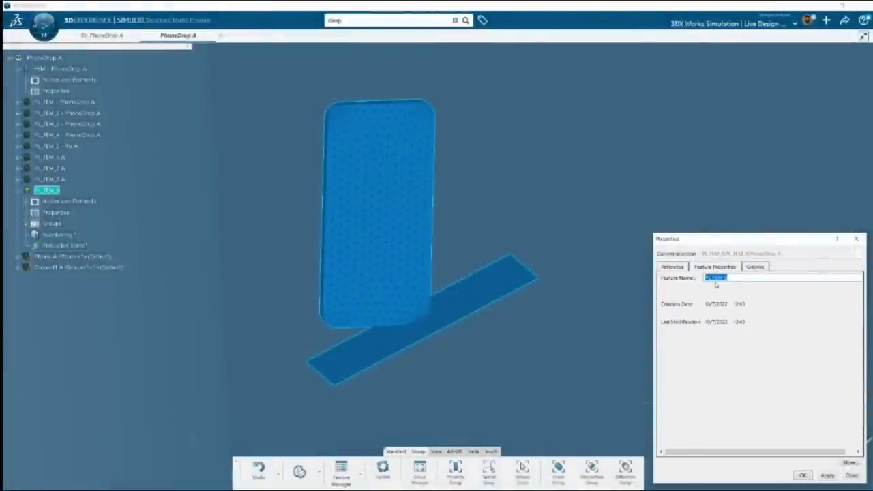
pyautogui.click(803, 476)
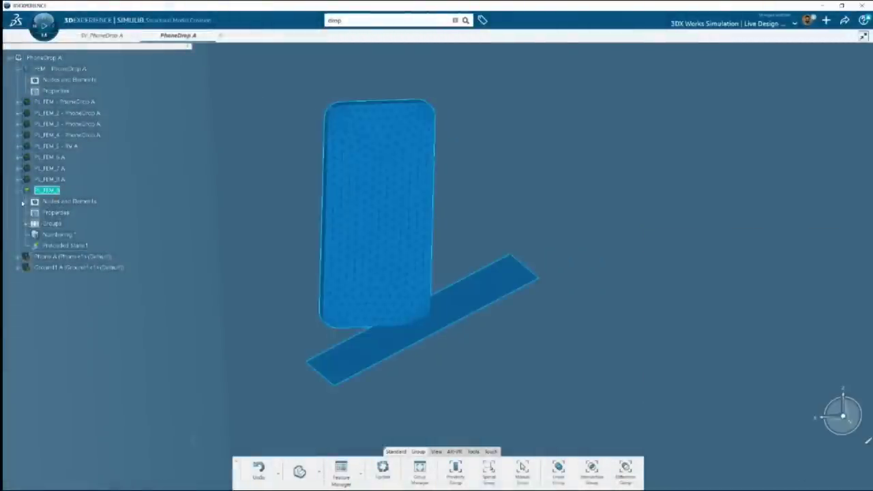
# Step: Delete the floor's Surface Quad Mesh.3 (2D) and the node mesh from PL_FEM_9
pyautogui.keyDown('ctrl'); pyautogui.scroll(1, 52, 240); pyautogui.keyUp('ctrl')
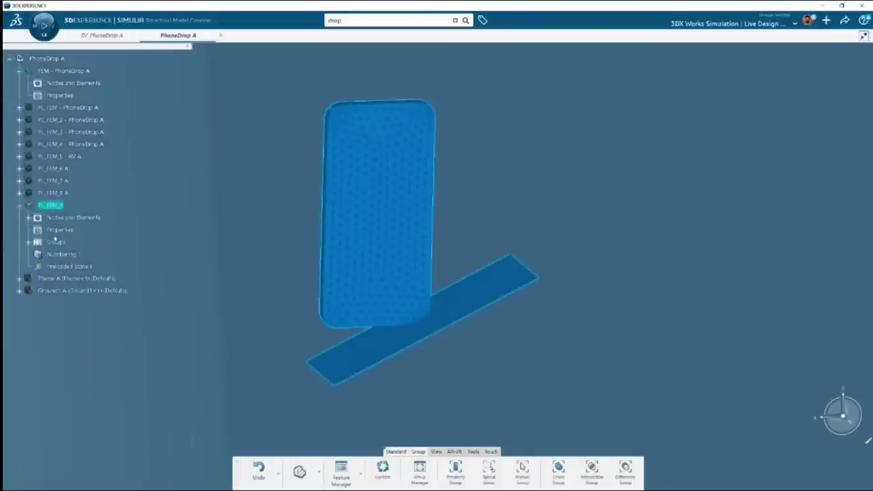
pyautogui.keyDown('ctrl'); pyautogui.scroll(1, 55, 237); pyautogui.keyUp('ctrl')
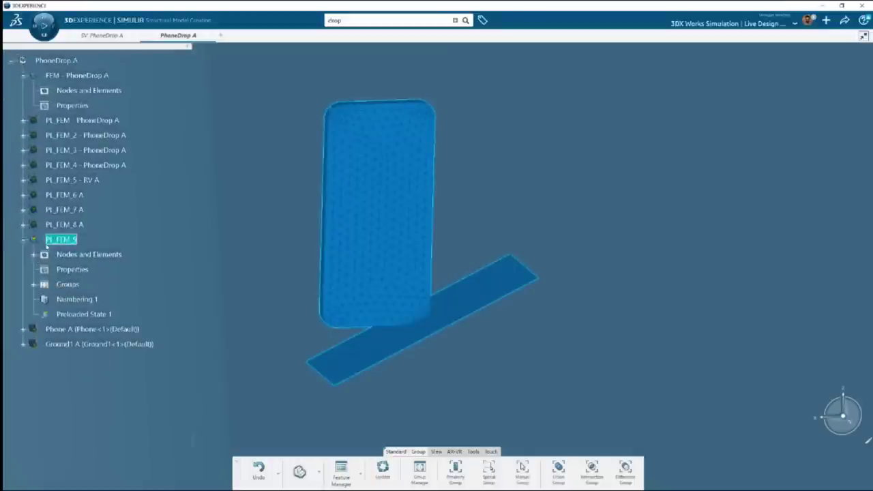
pyautogui.click(34, 255)
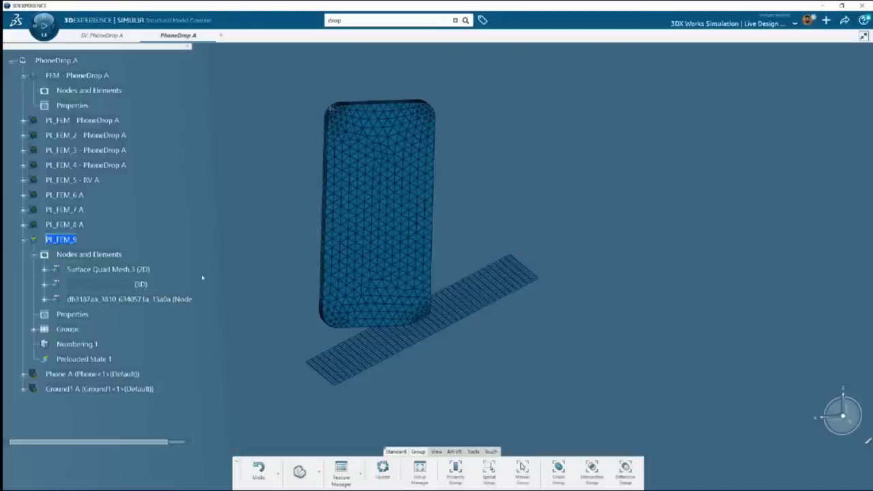
pyautogui.click(138, 272)
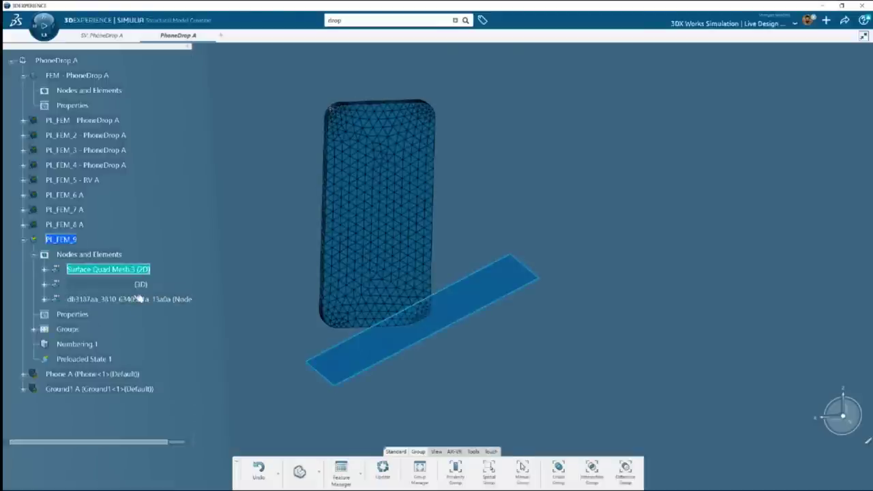
pyautogui.keyDown('ctrl'); pyautogui.click(174, 305); pyautogui.keyUp('ctrl')
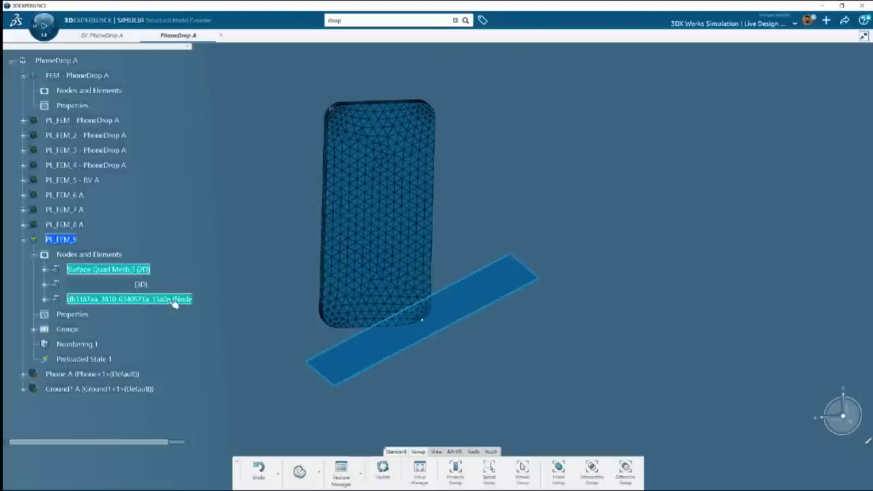
pyautogui.rightClick(174, 305)
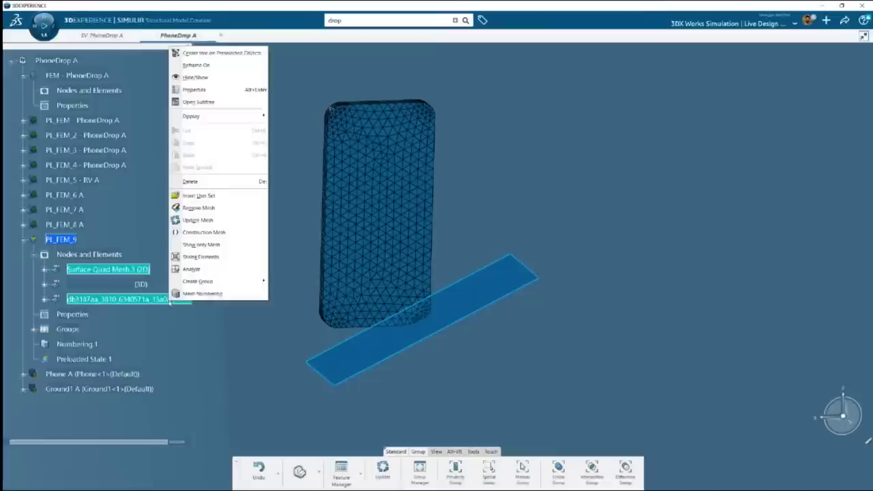
pyautogui.click(214, 182)
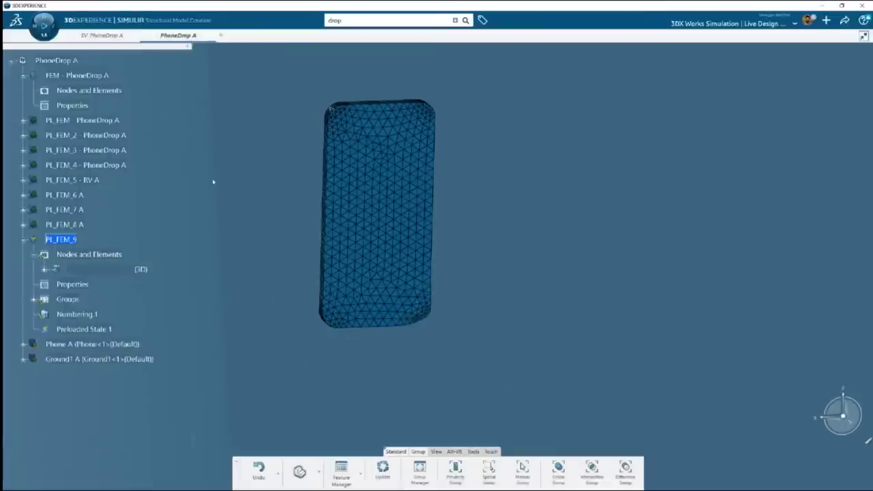
# Step: Rename the remaining phone mesh to PhoneBody(3D)
pyautogui.click(92, 270)
pyautogui.hotkey('alt', 'Return')
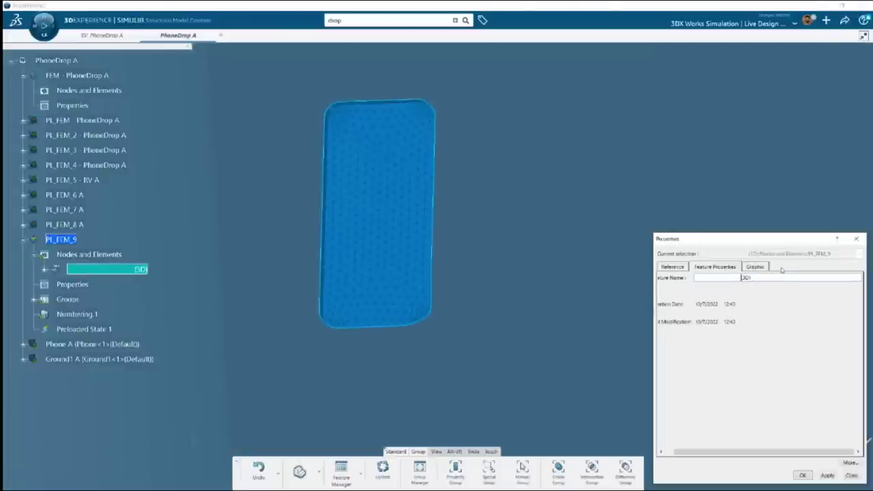
pyautogui.write('PL_FEM_4 - PhoneDrop')
pyautogui.hotkey('ctrl', 'z')
pyautogui.hotkey('shift', 'Left')
pyautogui.hotkey('shift', 'Left')
pyautogui.hotkey('shift', 'Left')
pyautogui.hotkey('shift', 'Left')
pyautogui.hotkey('shift', 'Left')
pyautogui.hotkey('shift', 'Left')
pyautogui.hotkey('shift', 'Left')
pyautogui.hotkey('shift', 'Left')
pyautogui.hotkey('shift', 'Left')
pyautogui.hotkey('shift', 'Left')
pyautogui.hotkey('shift', 'Left')
pyautogui.hotkey('shift', 'Left')
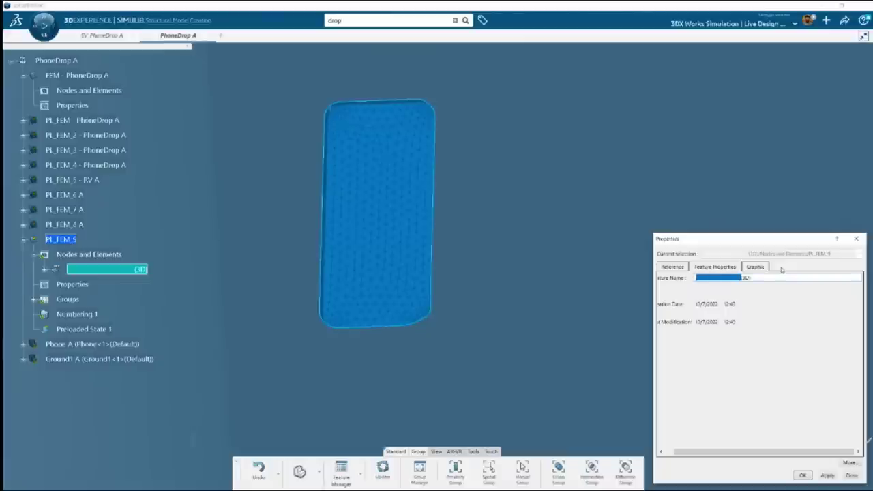
pyautogui.press('BackSpace')
pyautogui.write('Phone')
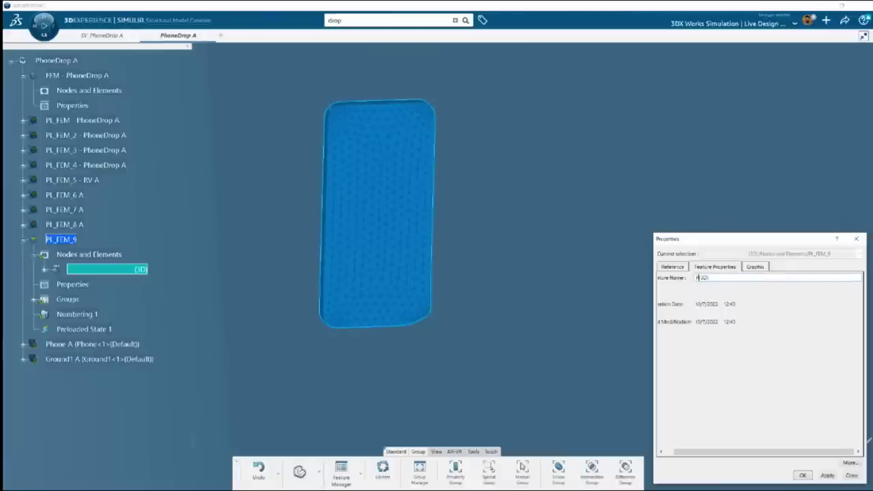
pyautogui.write('Body')
pyautogui.click(828, 476)
pyautogui.click(803, 476)
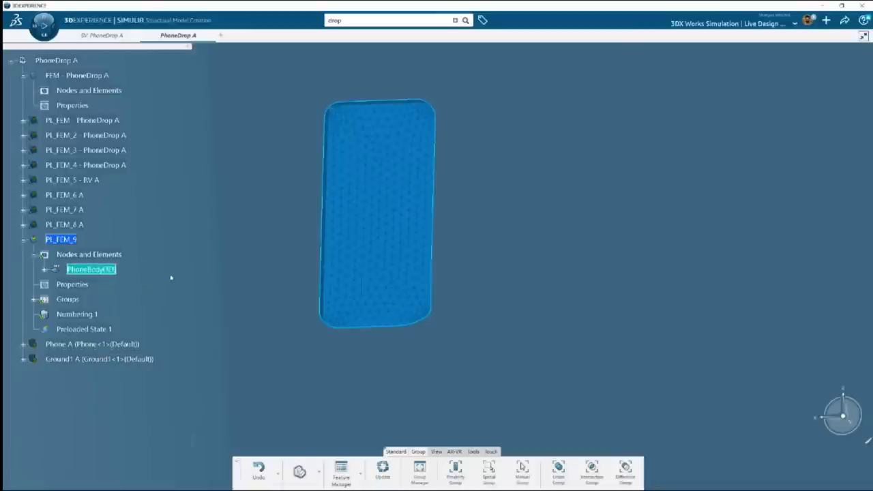
# Step: Select PL_FEM_9 and collapse the FEM - PhoneDrop A branch in the tree
pyautogui.keyDown('ctrl'); pyautogui.scroll(-1, 70, 296); pyautogui.keyUp('ctrl')
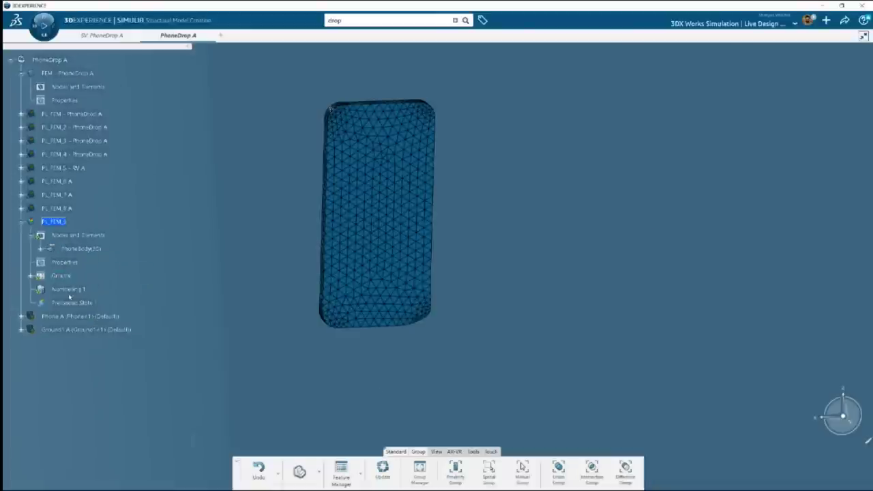
pyautogui.keyDown('ctrl'); pyautogui.scroll(-1, 69, 296); pyautogui.keyUp('ctrl')
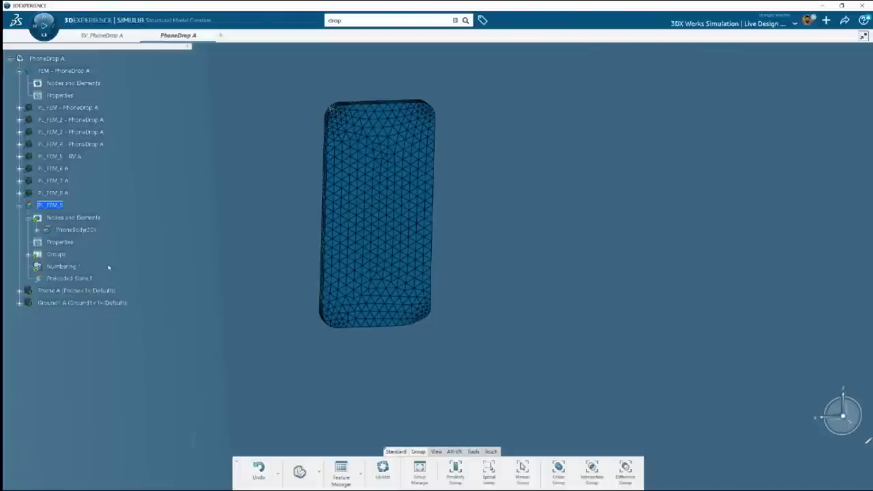
pyautogui.click(50, 206)
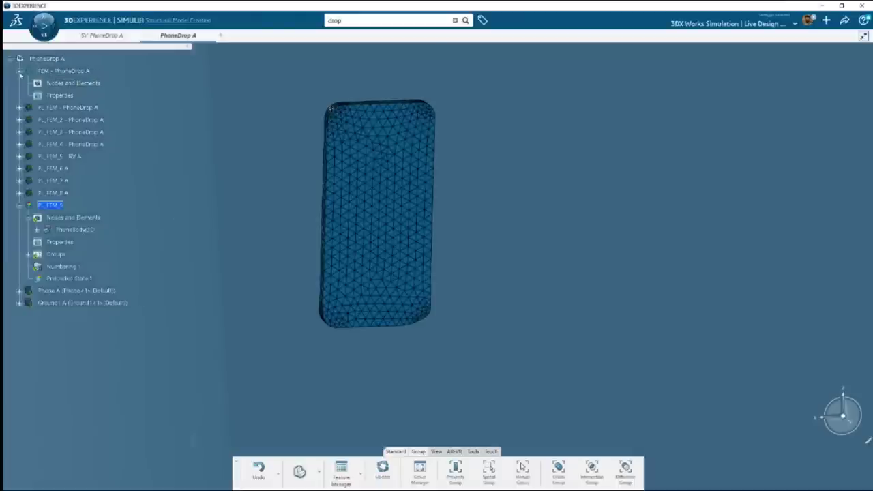
pyautogui.click(20, 71)
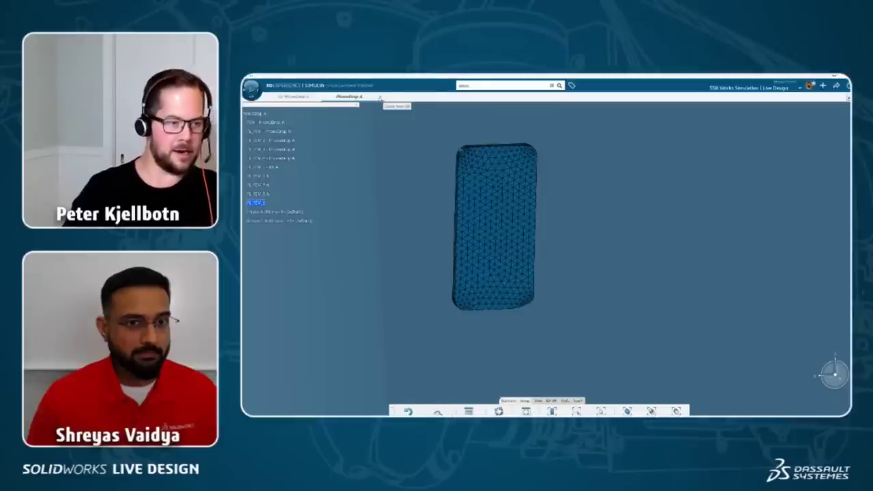
# Step: Create a new Physical Product in a new tab and begin inserting an existing object into its root
pyautogui.click(380, 97)
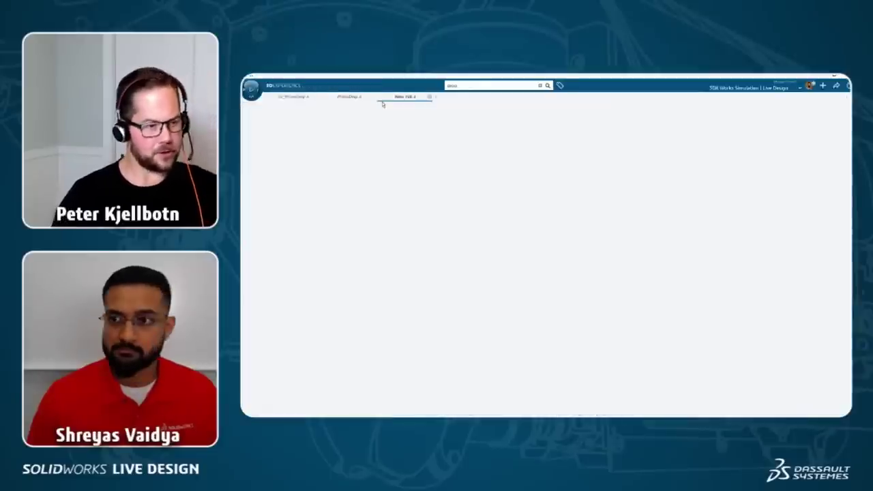
pyautogui.click(823, 86)
pyautogui.click(795, 115)
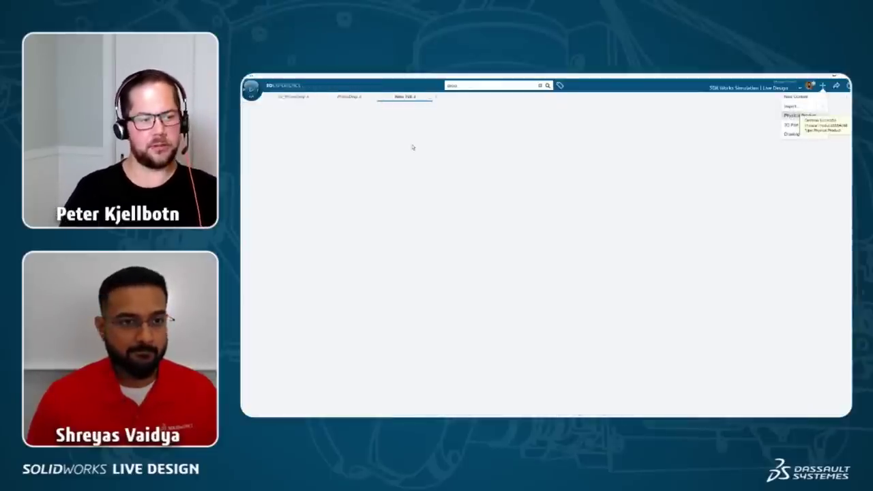
pyautogui.rightClick(275, 114)
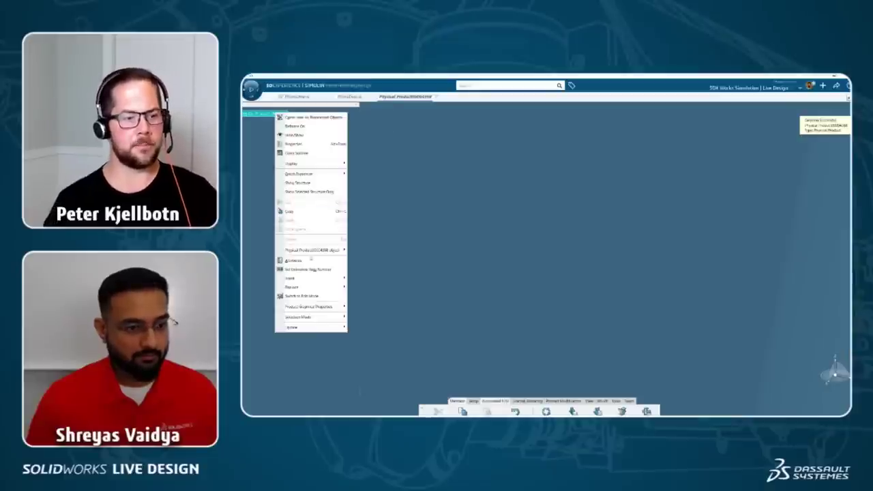
pyautogui.moveTo(293, 278)
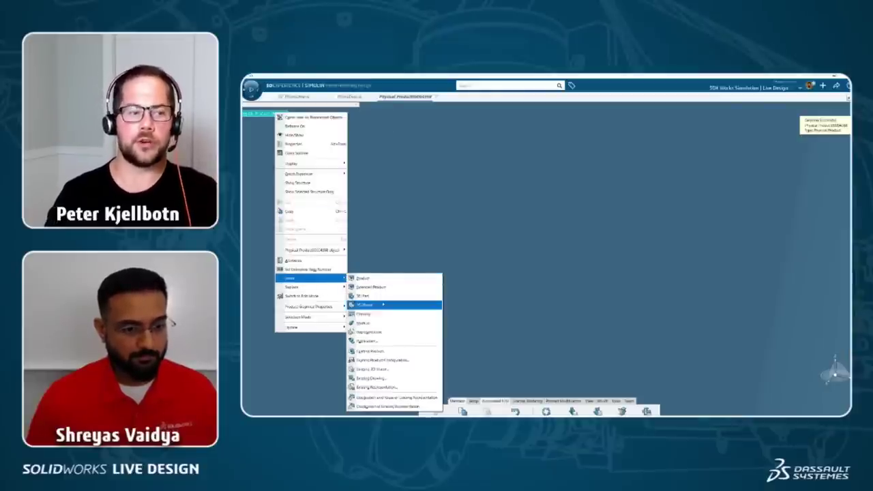
pyautogui.click(383, 351)
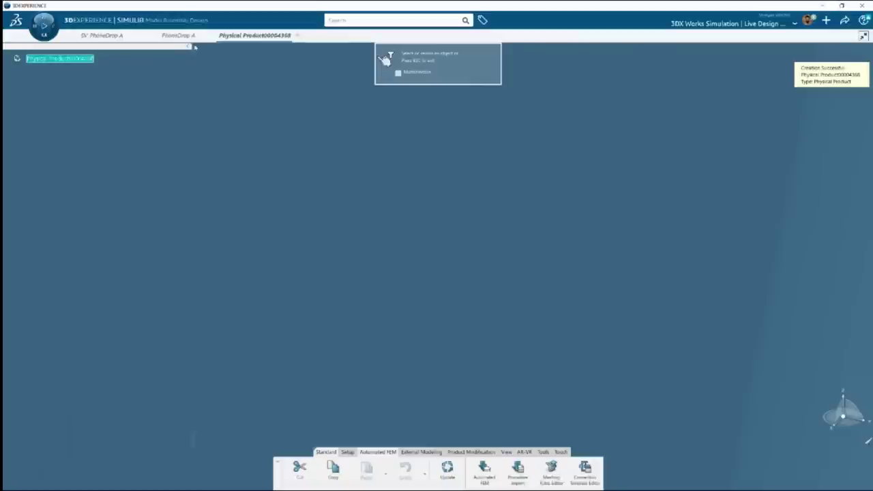
# Step: Insert PhoneDrop A into the product and hide its Phone A and Ground1 A parts
pyautogui.moveTo(188, 41)
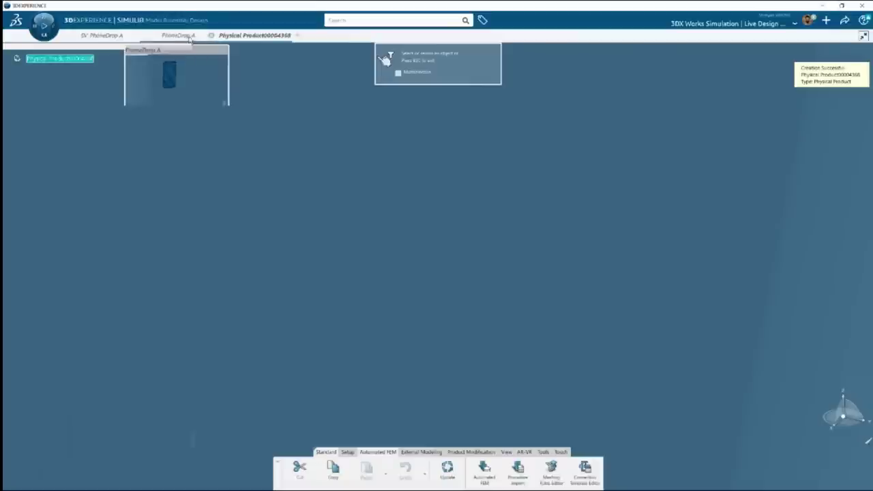
pyautogui.click(187, 40)
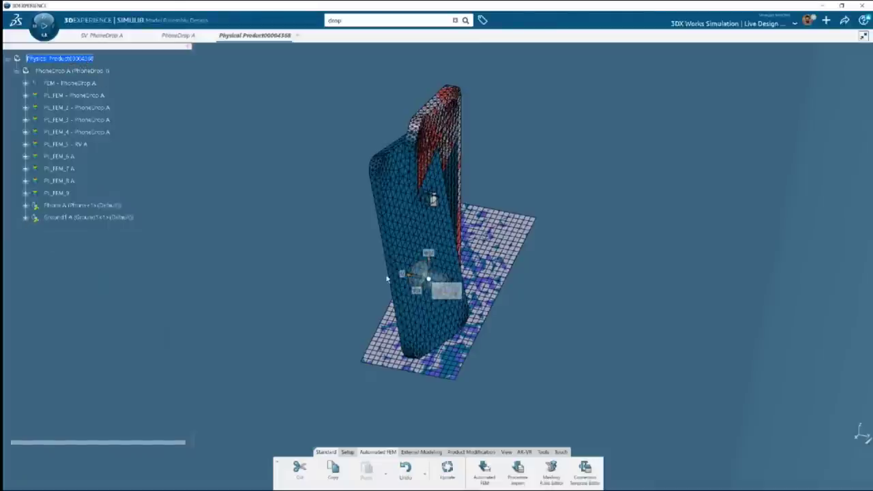
pyautogui.moveTo(386, 279); pyautogui.dragTo(68, 207, button='middle')
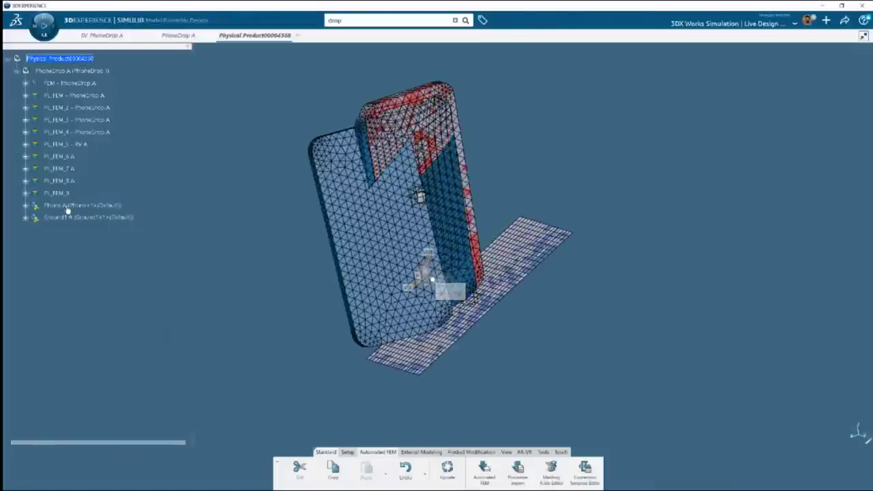
pyautogui.click(79, 218)
pyautogui.keyDown('ctrl'); pyautogui.click(72, 206); pyautogui.keyUp('ctrl')
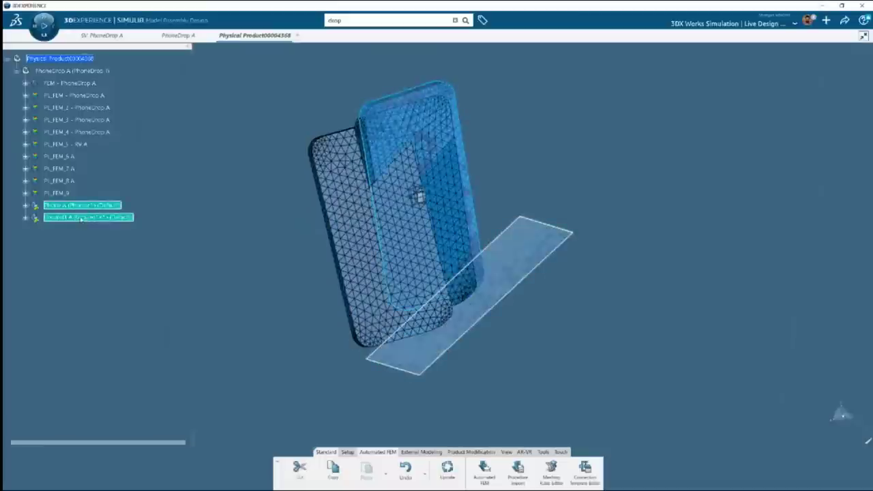
pyautogui.rightClick(81, 219)
pyautogui.click(107, 223)
# Step: Hide all meshes from FEM - PhoneDrop A through PL_FEM_8 A
pyautogui.click(59, 180)
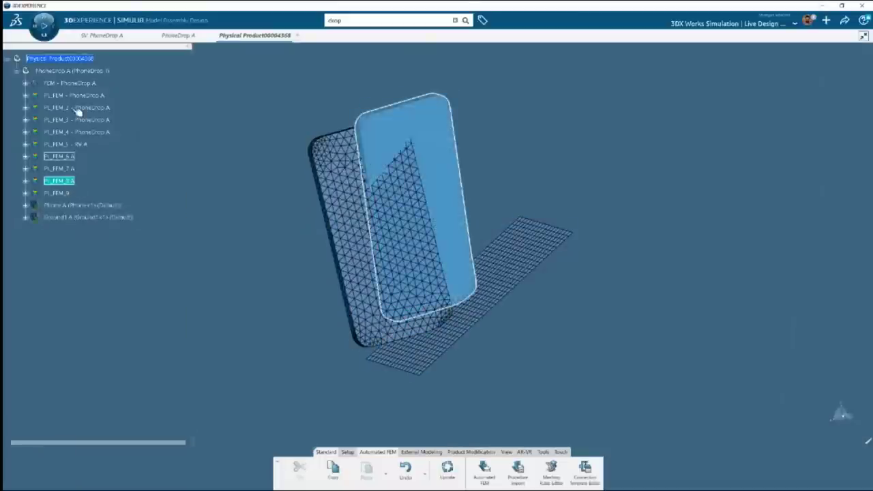
pyautogui.keyDown('ctrl'); pyautogui.click(79, 84); pyautogui.keyUp('ctrl')
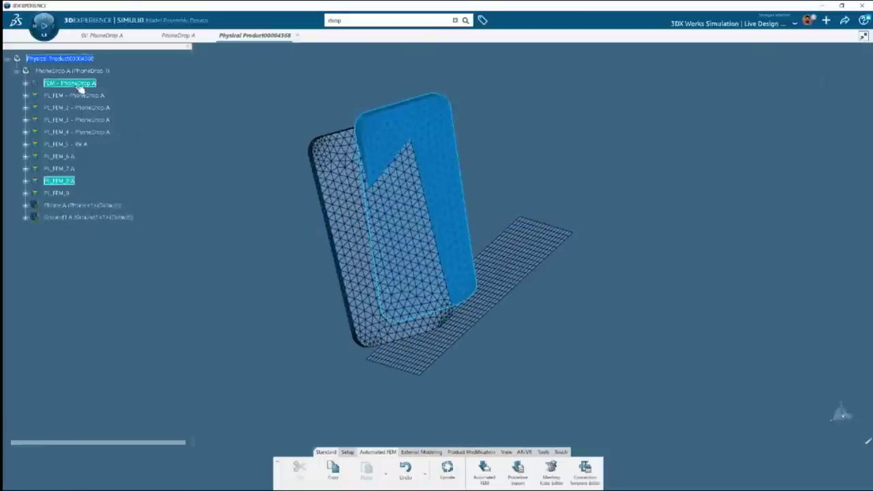
pyautogui.click(80, 84)
pyautogui.keyDown('shift'); pyautogui.click(68, 182); pyautogui.keyUp('shift')
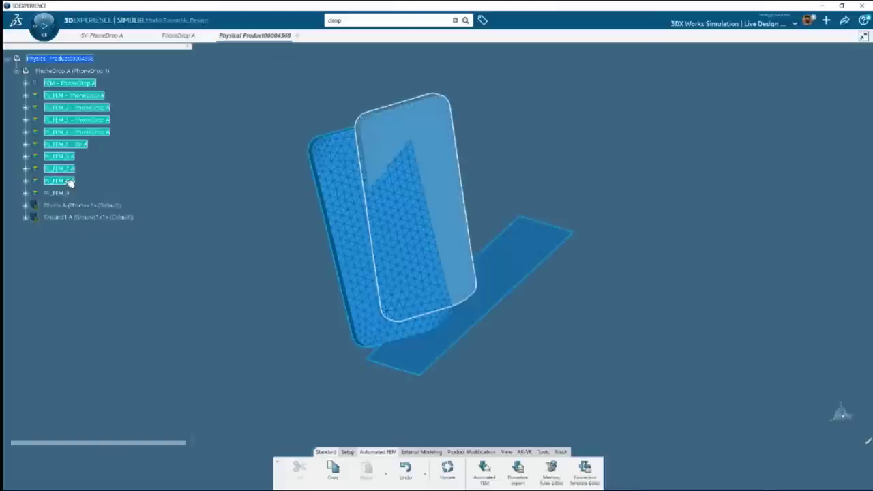
pyautogui.rightClick(66, 180)
pyautogui.click(107, 212)
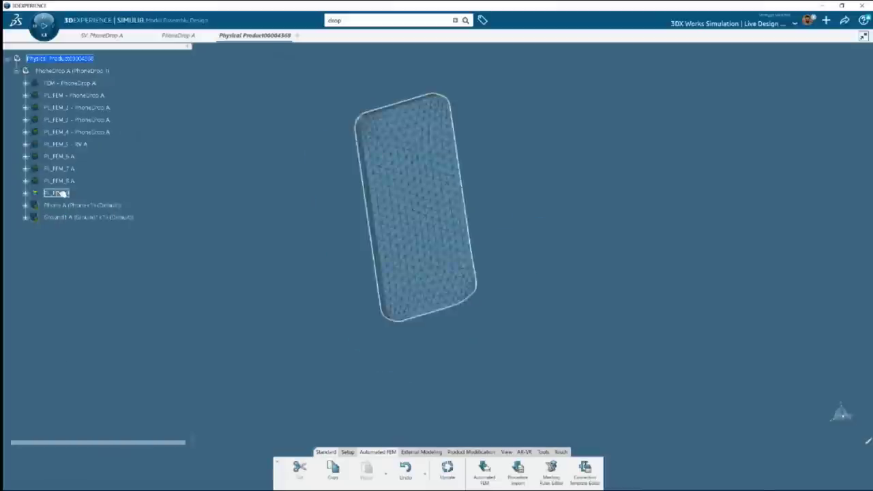
pyautogui.click(25, 193)
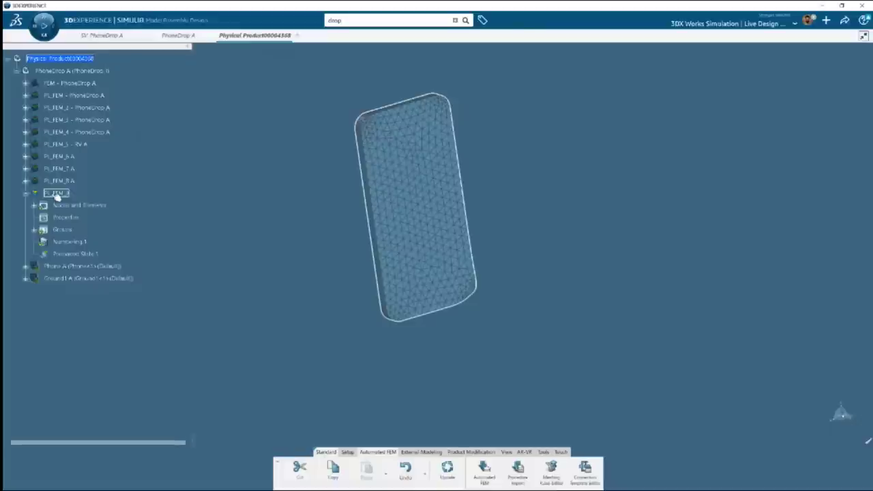
pyautogui.moveTo(430, 273); pyautogui.dragTo(502, 285, button='middle')
pyautogui.scroll(5, 498, 300)
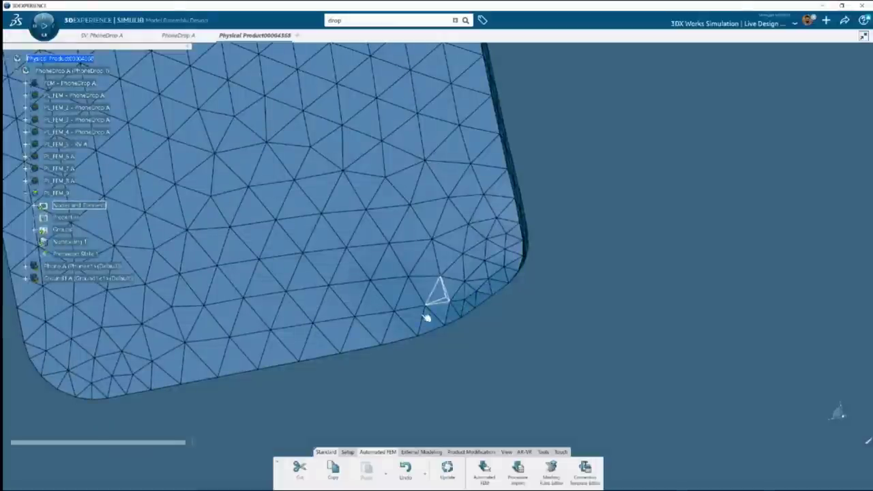
pyautogui.moveTo(427, 317); pyautogui.dragTo(542, 282, button='middle')
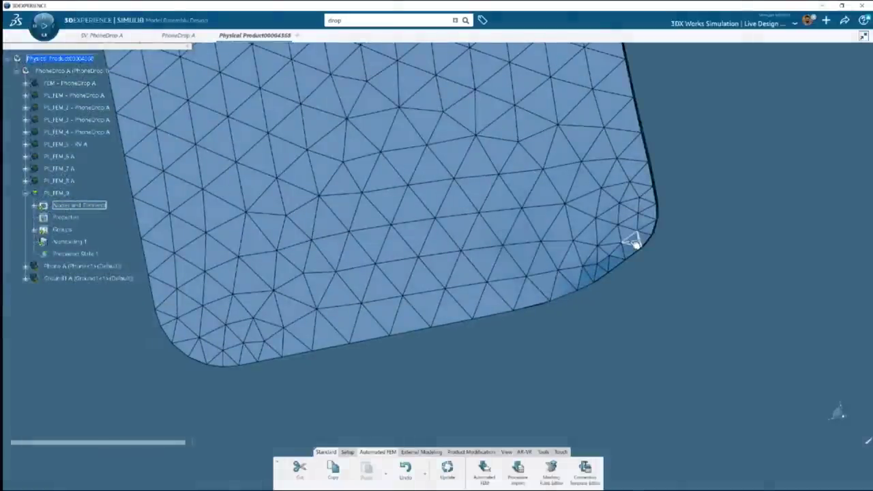
pyautogui.moveTo(634, 242); pyautogui.dragTo(584, 288, button='middle')
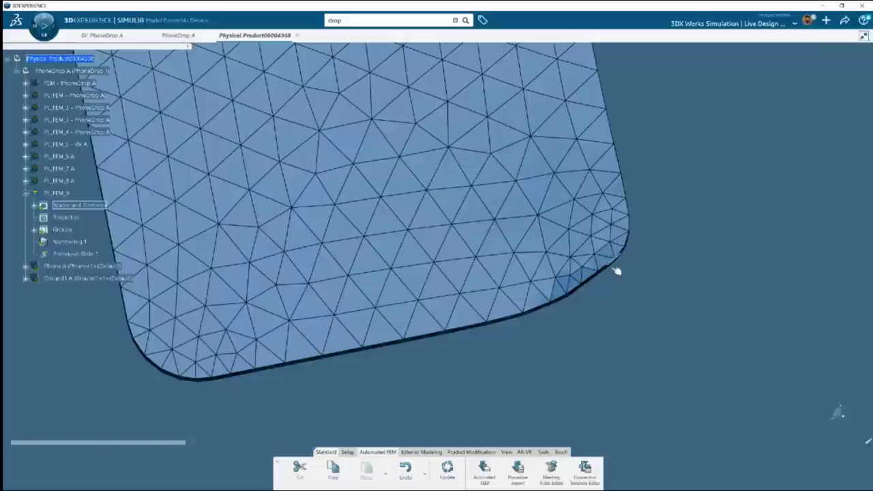
pyautogui.scroll(2, 631, 238)
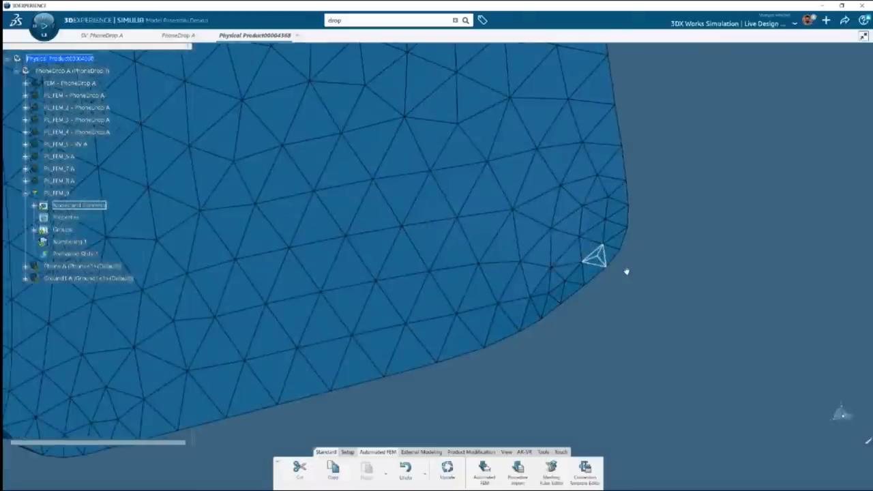
pyautogui.scroll(-3, 628, 271)
pyautogui.moveTo(530, 259); pyautogui.dragTo(448, 268, button='middle')
pyautogui.moveTo(439, 233); pyautogui.dragTo(410, 293, button='middle')
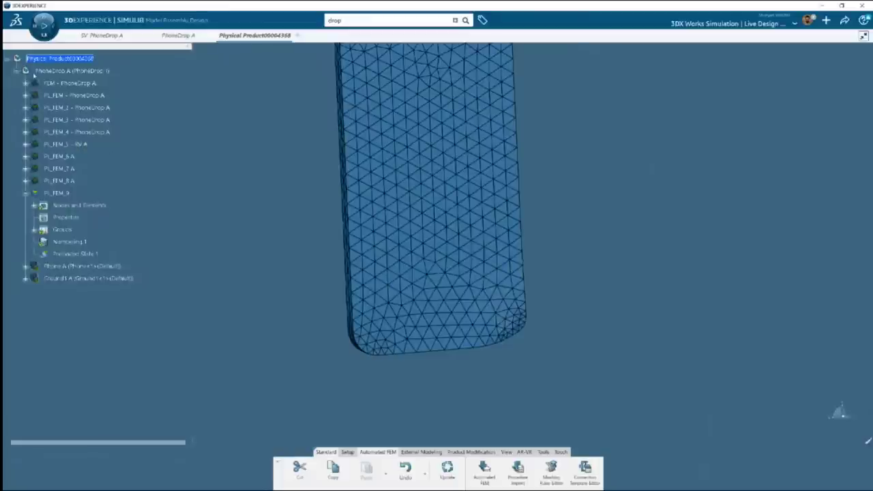
pyautogui.click(25, 194)
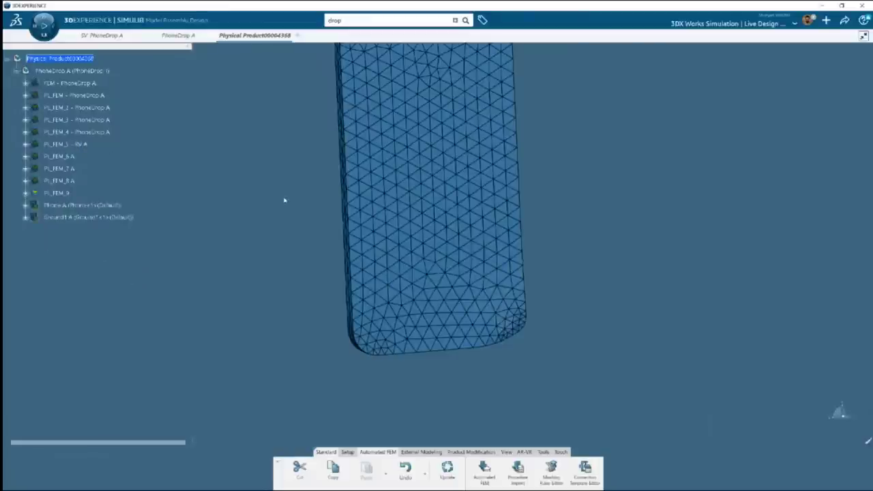
pyautogui.moveTo(312, 203); pyautogui.dragTo(415, 236, button='middle')
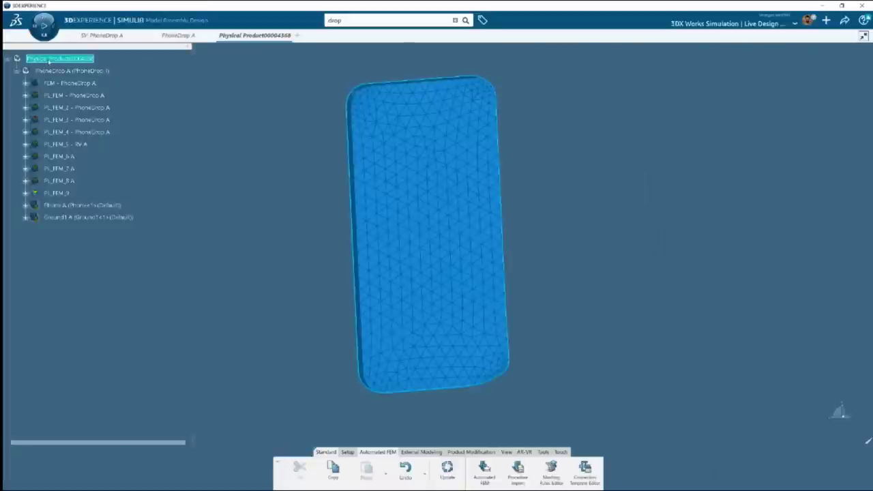
# Step: Insert a new 3D Part into the product's root
pyautogui.rightClick(49, 60)
pyautogui.moveTo(125, 292)
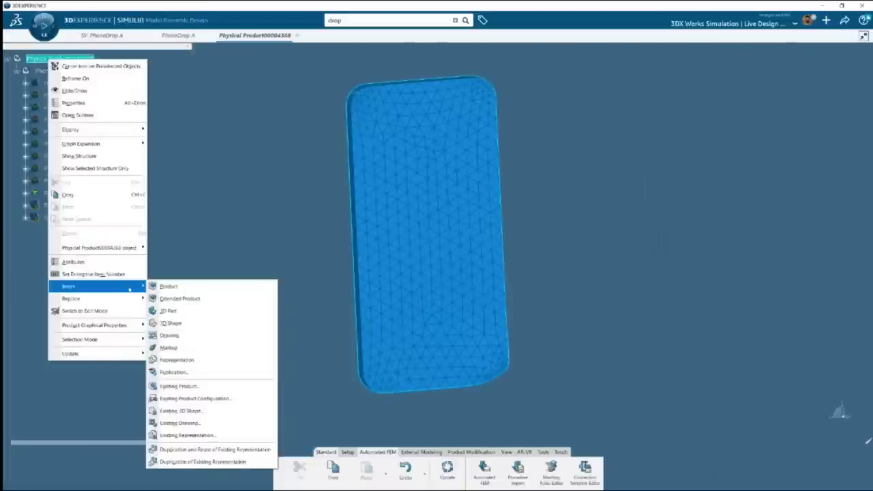
pyautogui.click(168, 311)
pyautogui.click(16, 231)
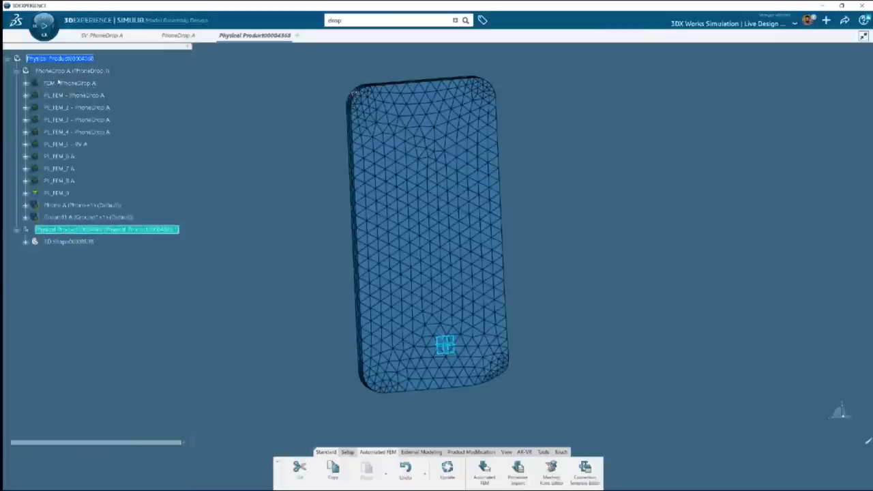
# Step: Collapse PhoneDrop A, expand the new product's 3D Shape, and select it for editing
pyautogui.click(17, 71)
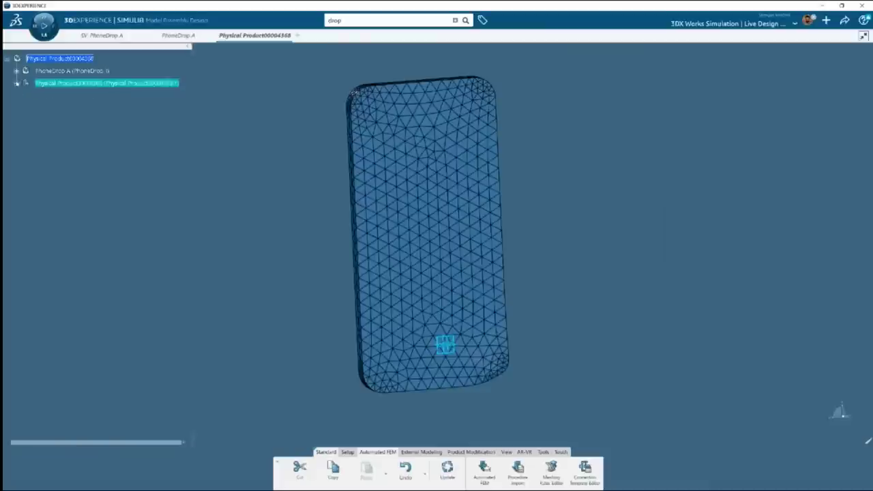
pyautogui.click(16, 83)
pyautogui.click(25, 95)
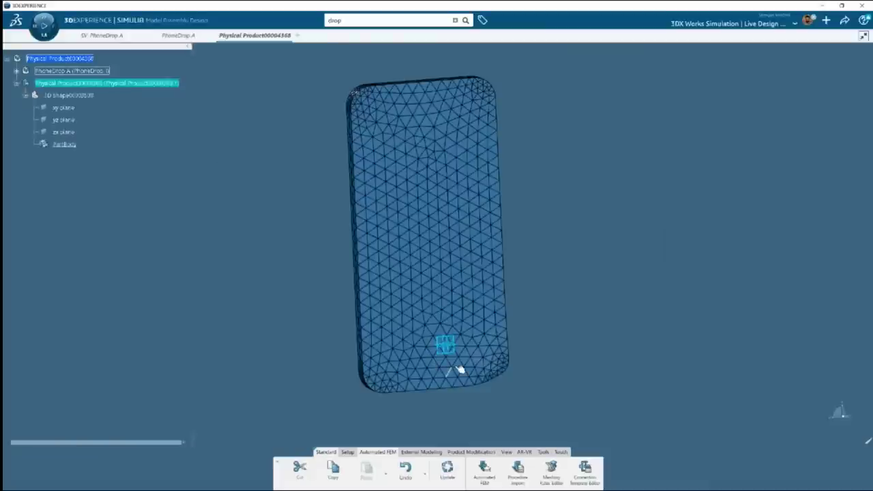
pyautogui.moveTo(460, 370); pyautogui.dragTo(473, 363, button='middle')
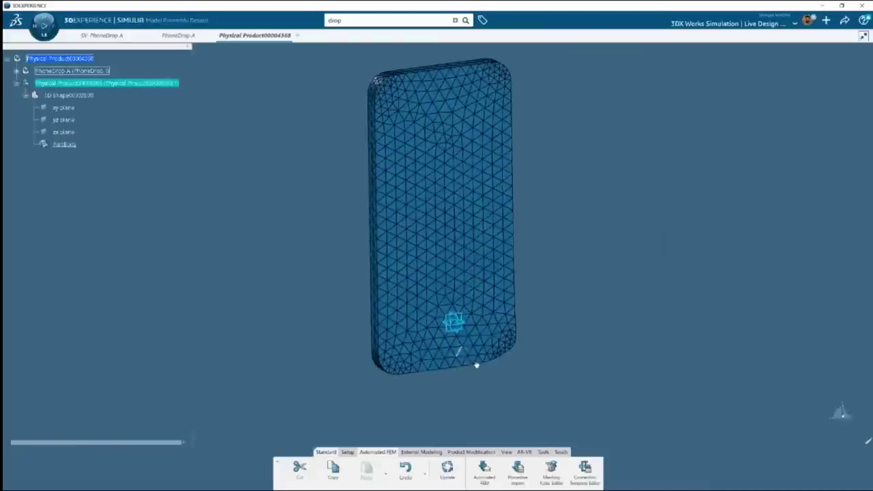
pyautogui.click(69, 108)
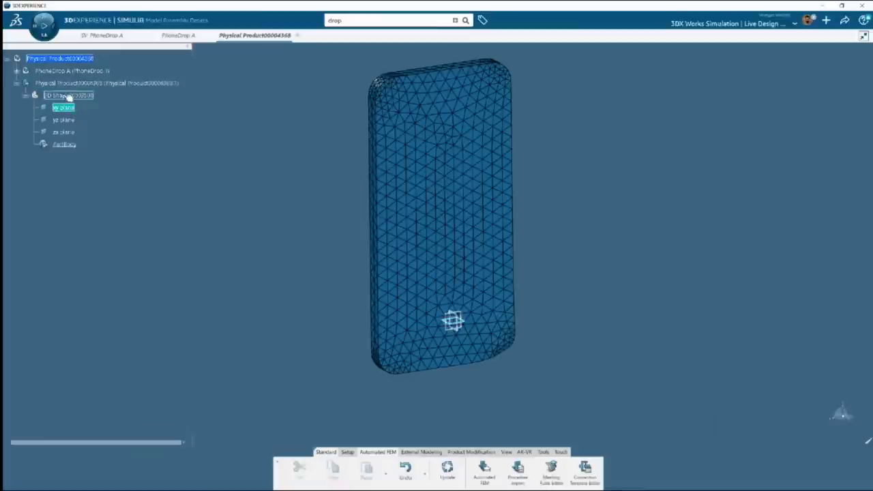
pyautogui.click(69, 96)
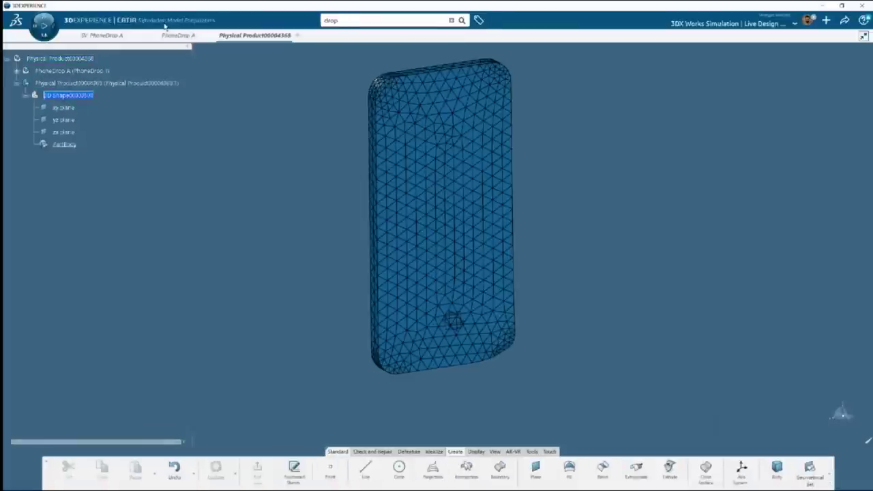
# Step: Start a plane offset from the xy plane with its direction reversed
pyautogui.moveTo(499, 335); pyautogui.dragTo(458, 370, button='middle')
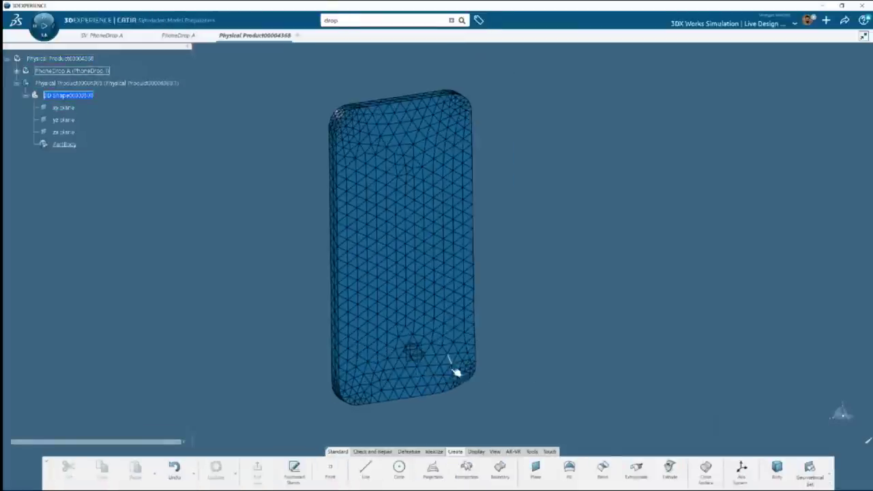
pyautogui.click(411, 453)
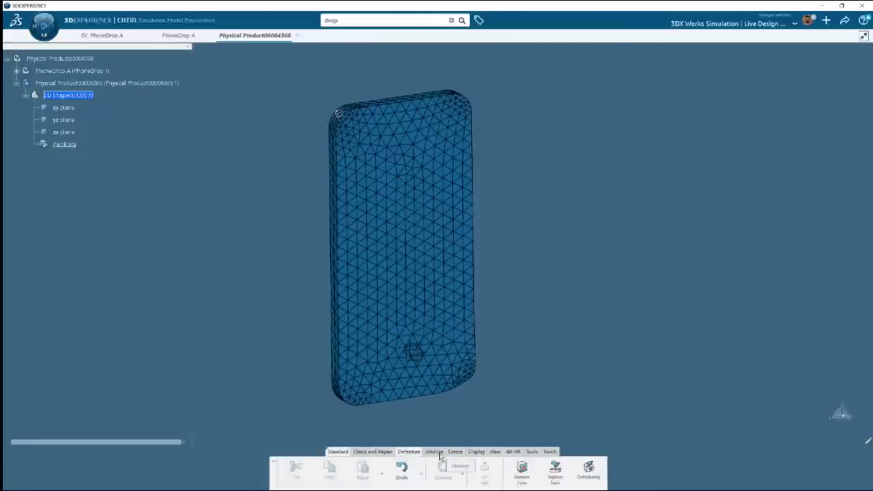
pyautogui.click(436, 453)
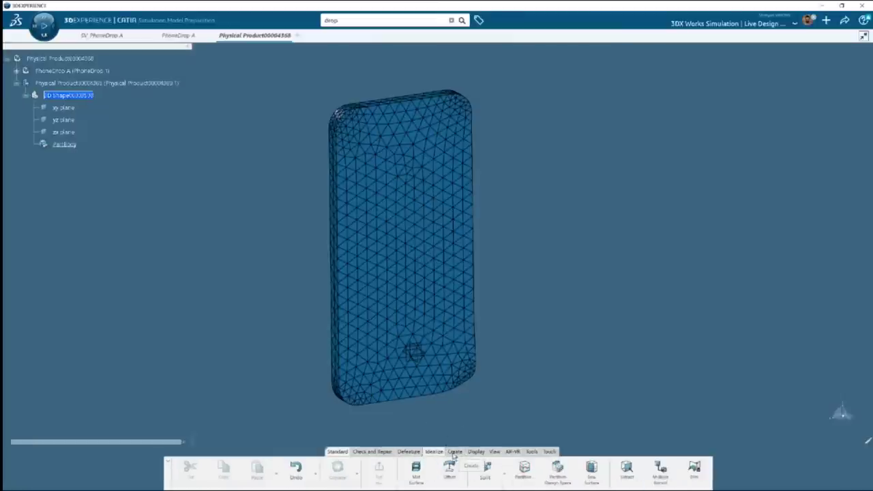
pyautogui.click(455, 451)
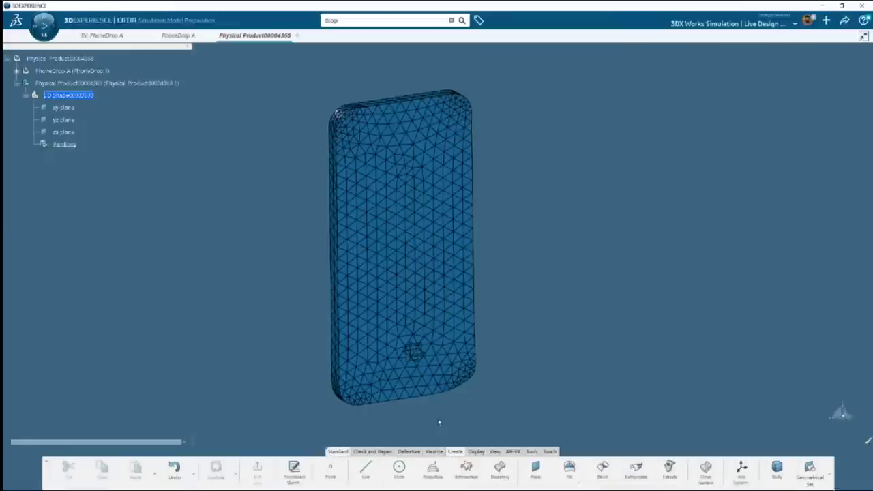
pyautogui.click(535, 469)
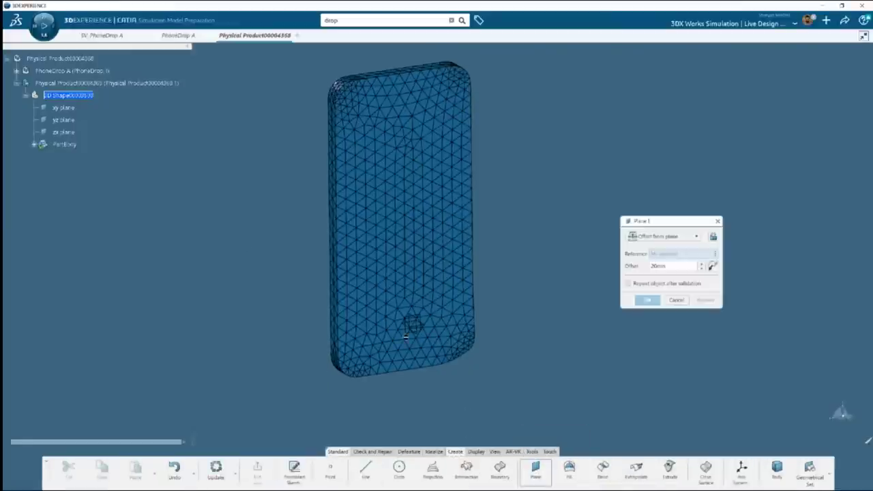
pyautogui.click(62, 108)
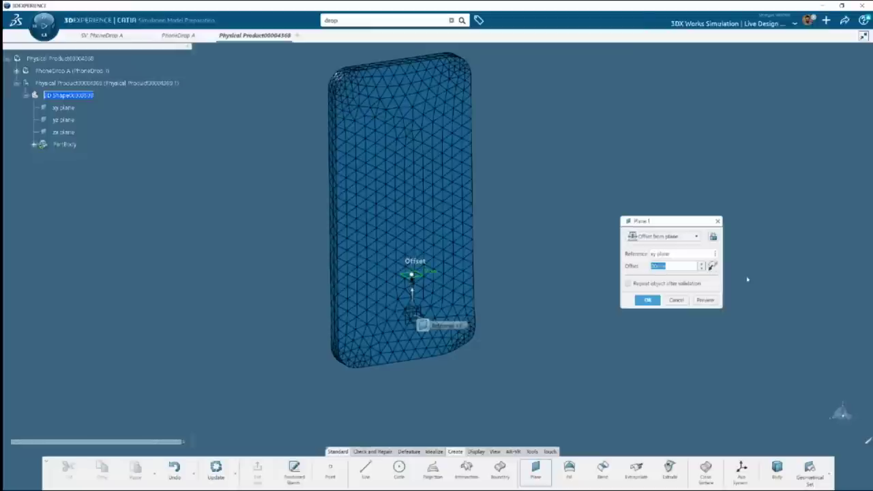
pyautogui.click(714, 268)
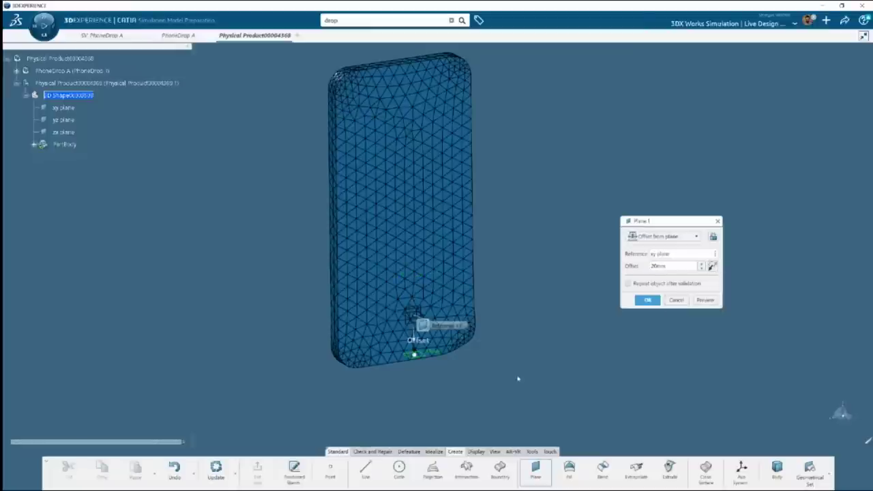
# Step: Set the plane offset to 22mm, confirm it, and select the new plane
pyautogui.moveTo(470, 343); pyautogui.dragTo(436, 345, button='middle')
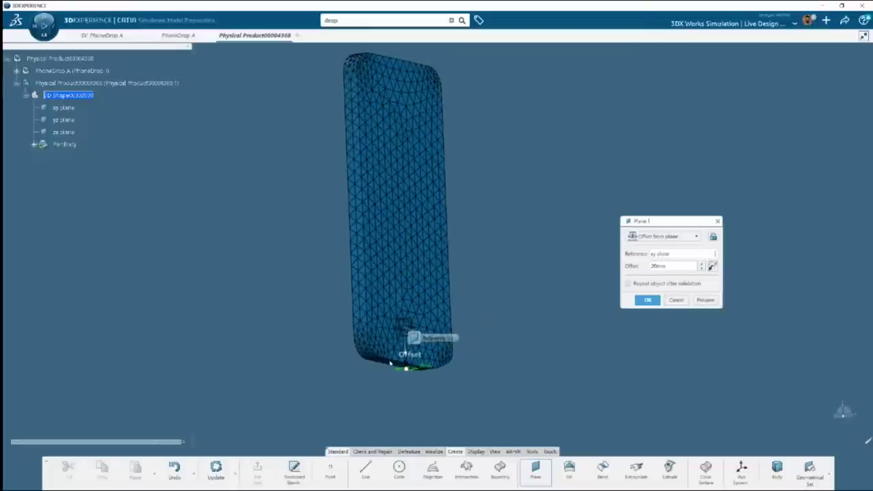
pyautogui.moveTo(391, 364); pyautogui.dragTo(394, 374, button='middle')
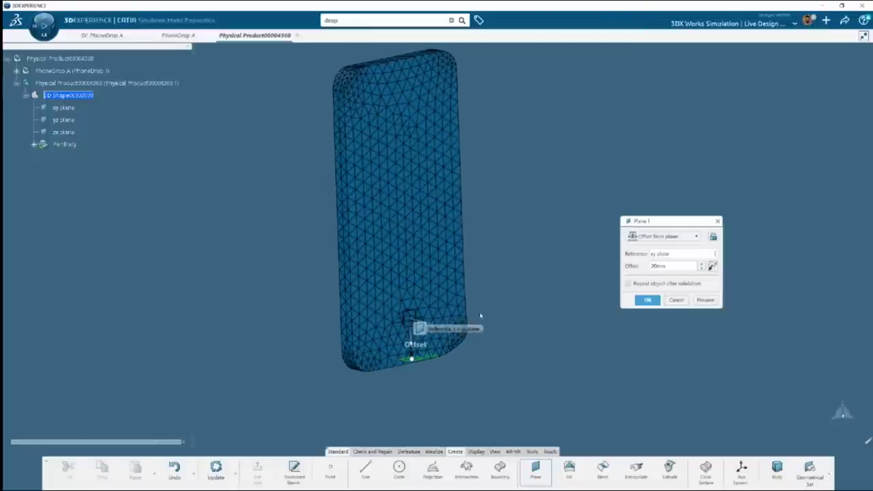
pyautogui.click(701, 263)
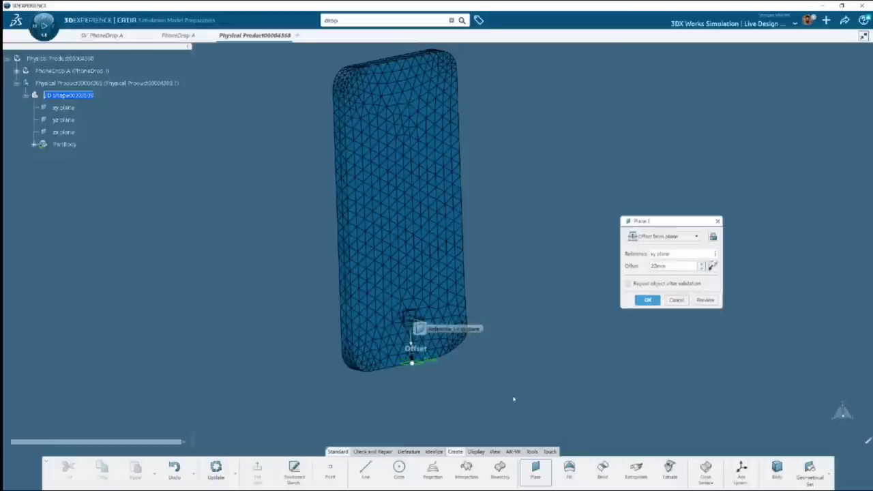
pyautogui.moveTo(391, 380); pyautogui.dragTo(464, 360, button='middle')
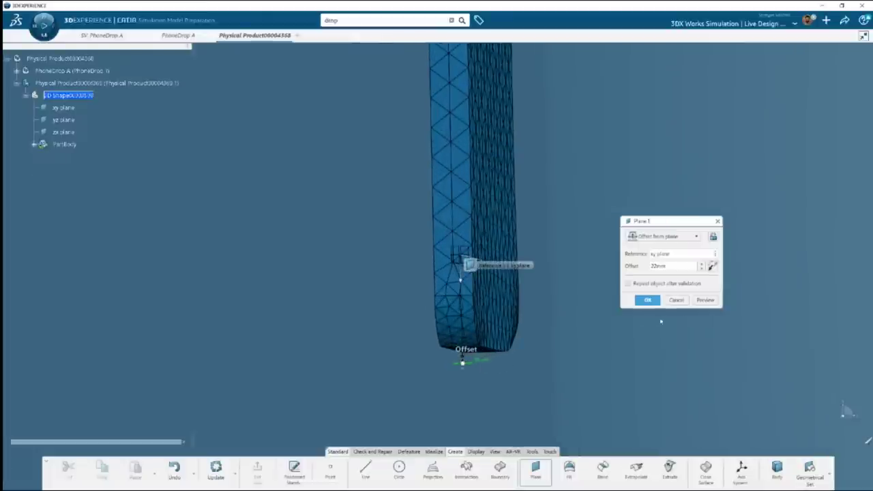
pyautogui.click(648, 300)
pyautogui.moveTo(582, 321); pyautogui.dragTo(486, 371, button='middle')
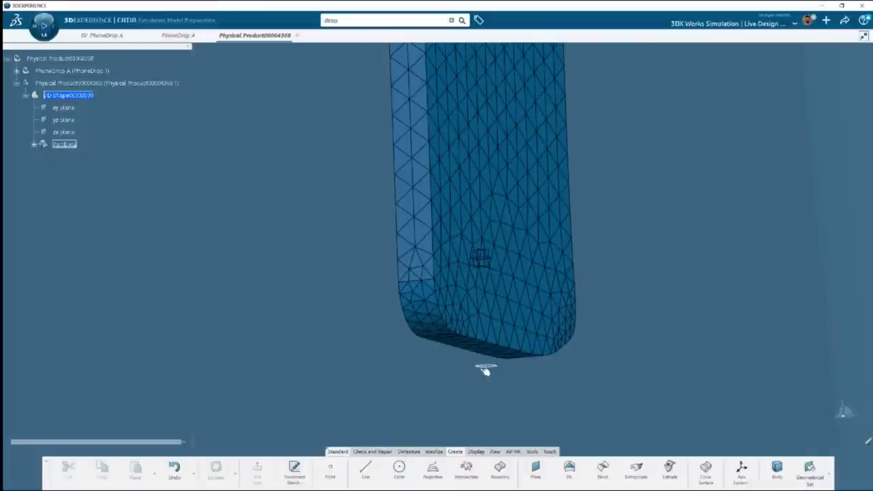
pyautogui.click(485, 367)
# Step: Sketch on Plane.1 a centred rectangle at the origin, extending well beyond the phone
pyautogui.click(542, 341)
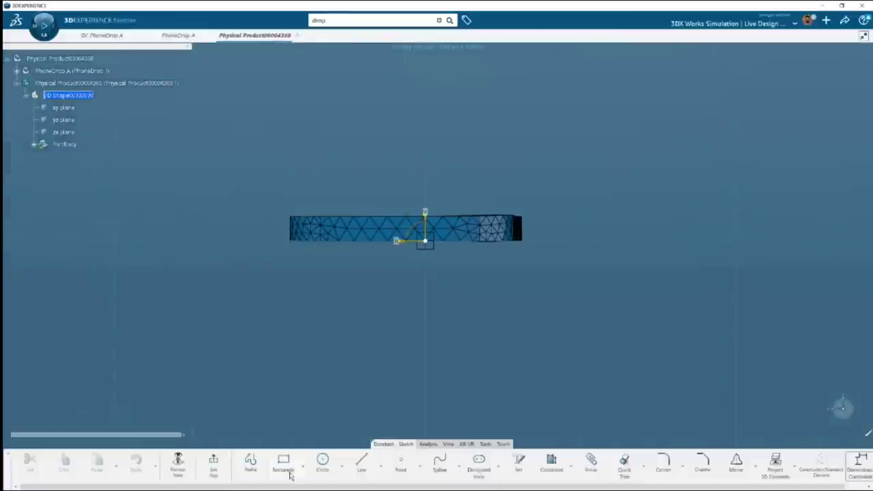
pyautogui.click(303, 470)
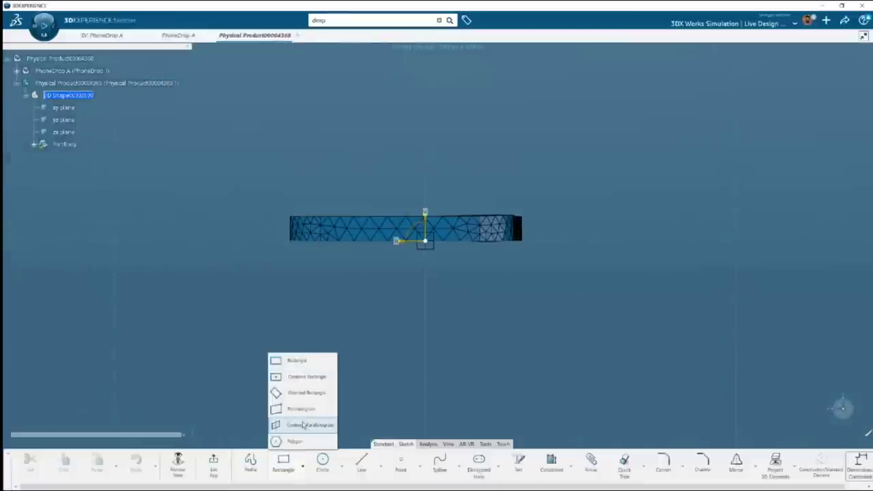
pyautogui.click(306, 376)
pyautogui.click(425, 241)
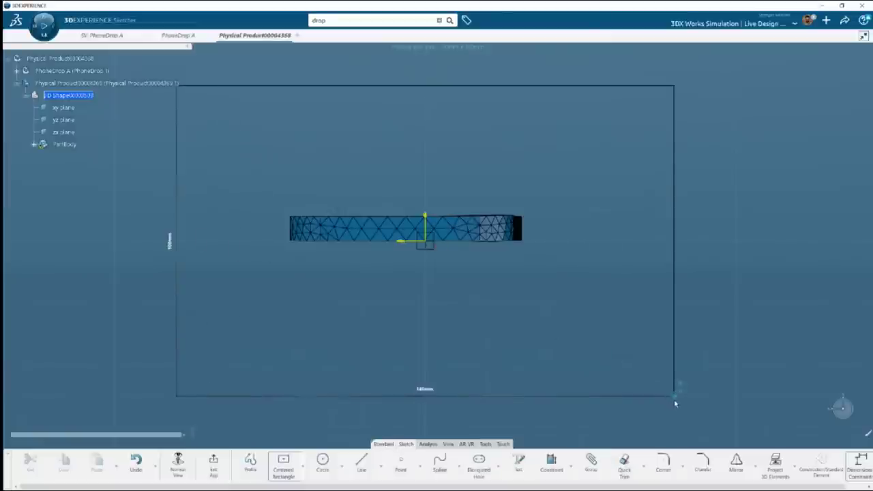
pyautogui.click(676, 402)
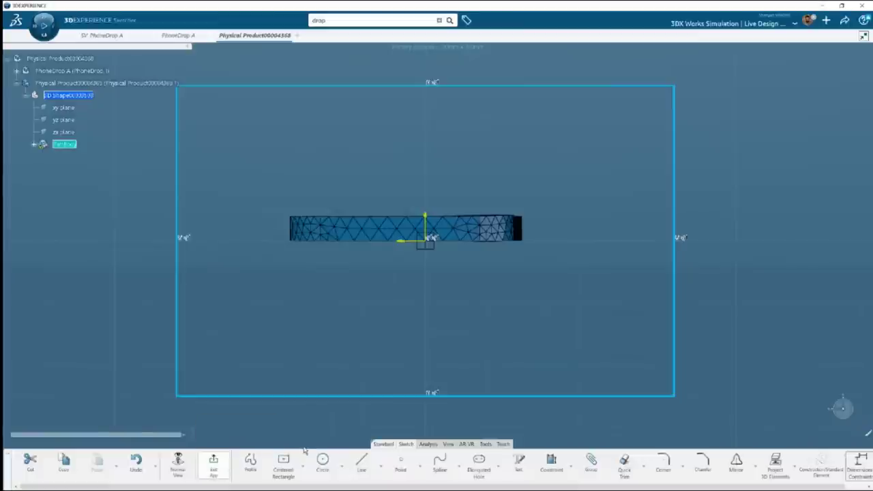
pyautogui.click(213, 464)
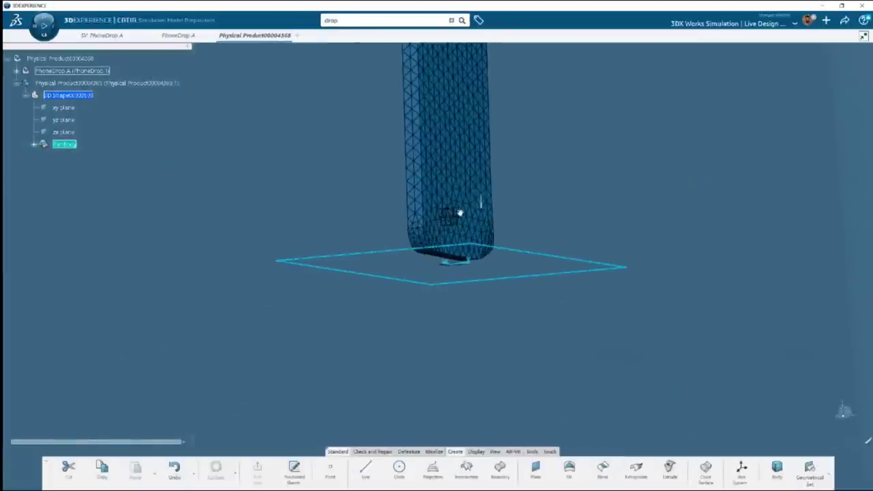
# Step: Create a Fill surface from the rectangle sketch beneath the phone to form the floor plate
pyautogui.moveTo(460, 214)
pyautogui.mouseDown(button='middle')
pyautogui.moveTo(321, 248)
pyautogui.moveTo(403, 266)
pyautogui.moveTo(375, 275)
pyautogui.moveTo(383, 254)
pyautogui.mouseUp(button='middle')
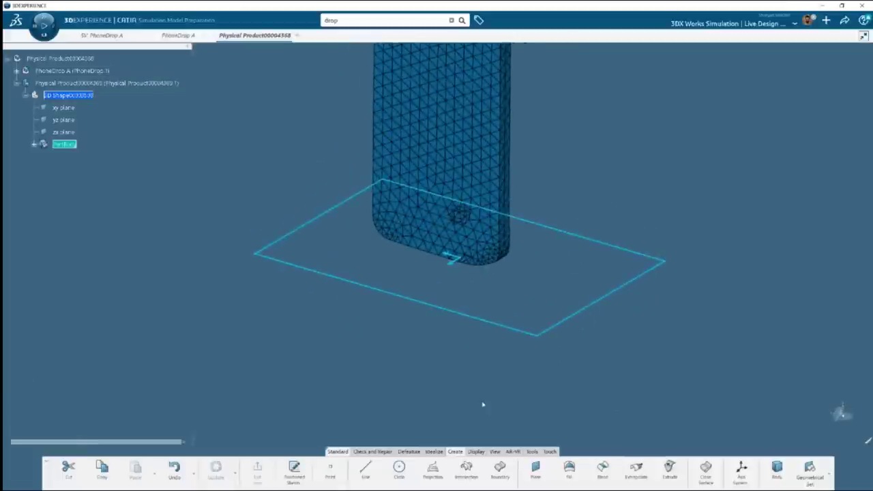
pyautogui.click(570, 471)
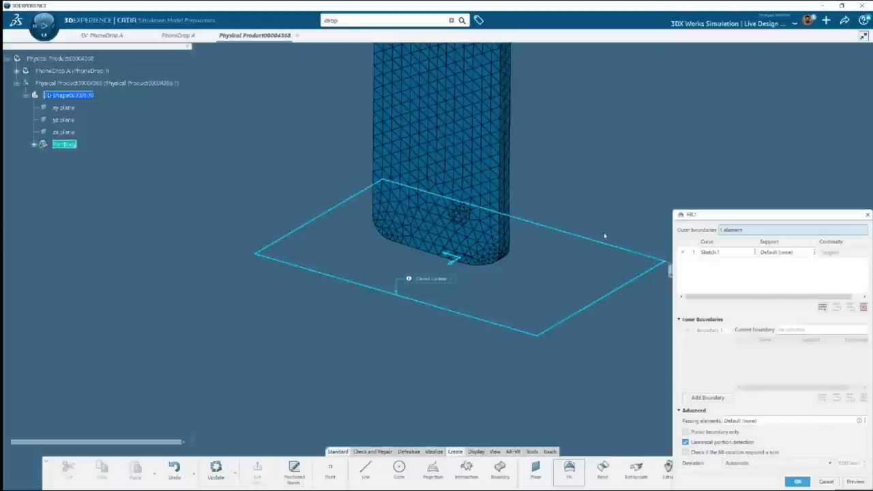
pyautogui.scroll(-1, 559, 312)
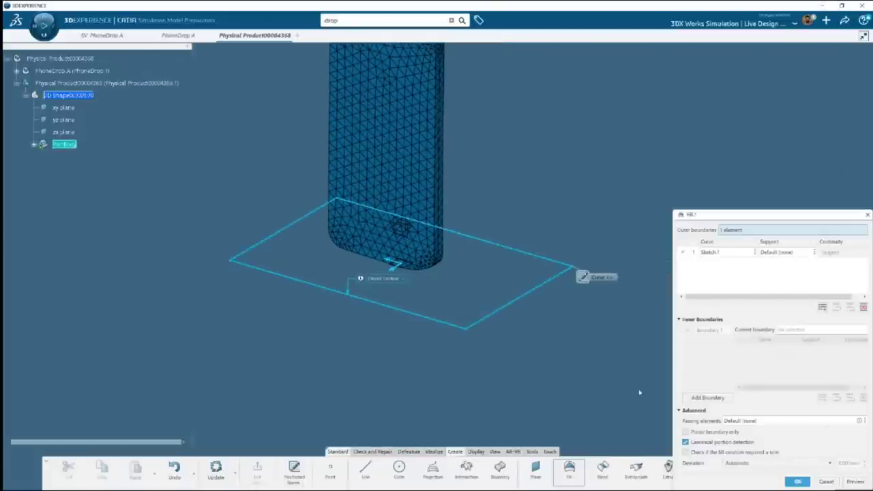
pyautogui.click(798, 481)
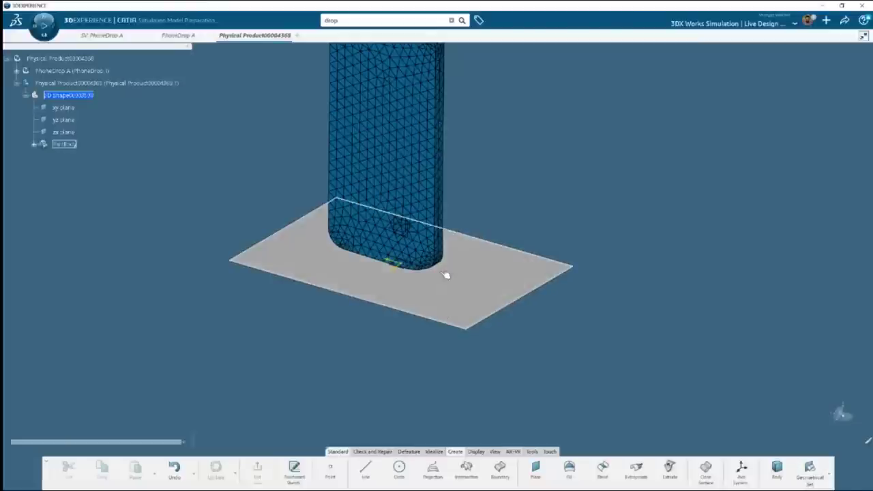
# Step: Expand PartBody to check the new Fill.1, then expand the PhoneDrop A assembly
pyautogui.click(34, 145)
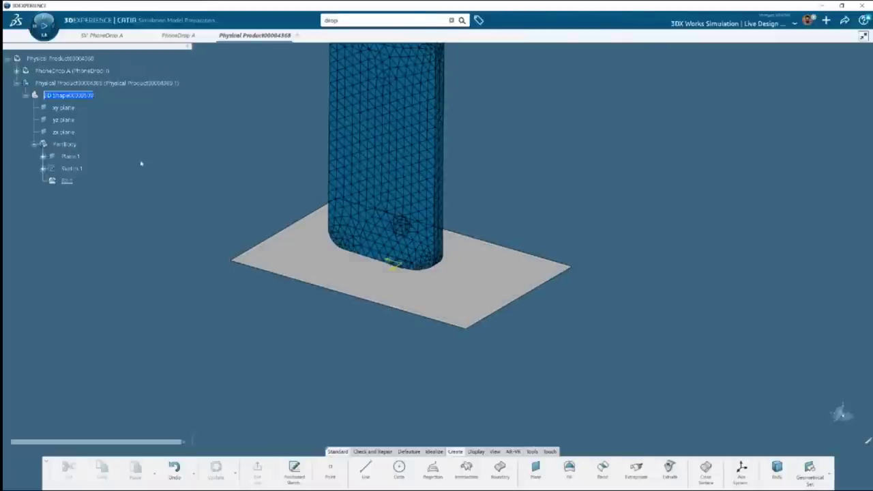
pyautogui.scroll(-3, 408, 209)
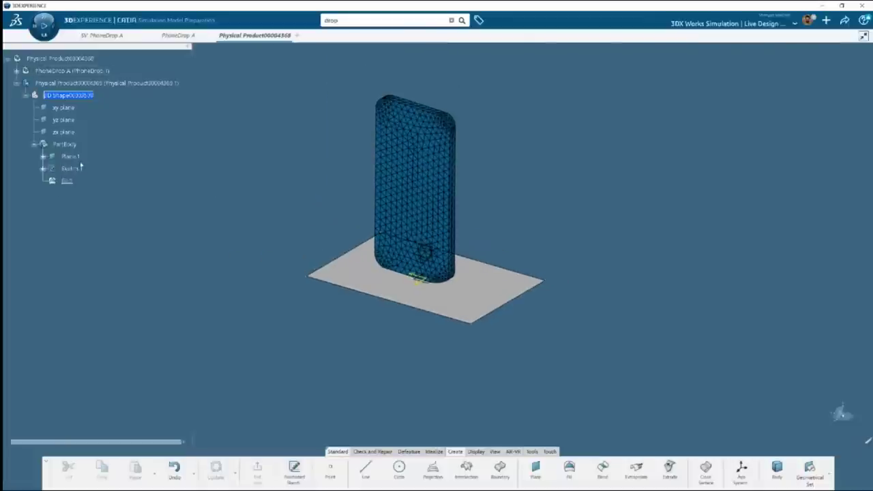
pyautogui.scroll(2, 457, 211)
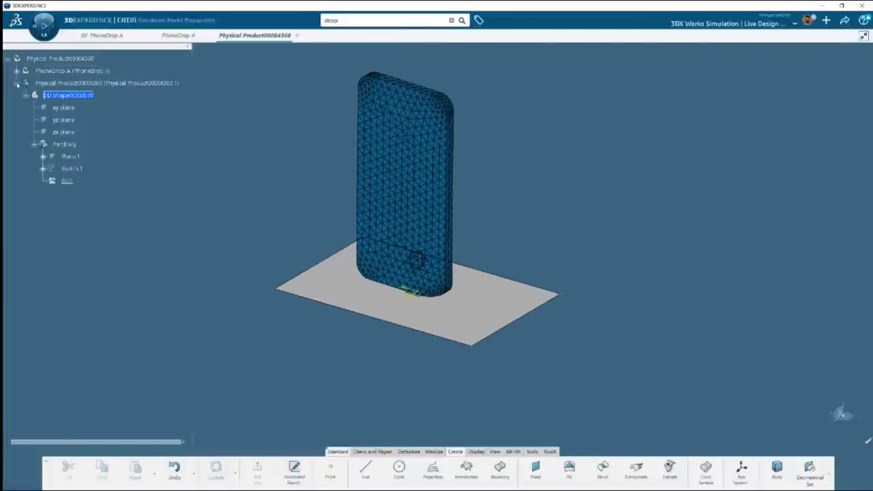
pyautogui.click(16, 71)
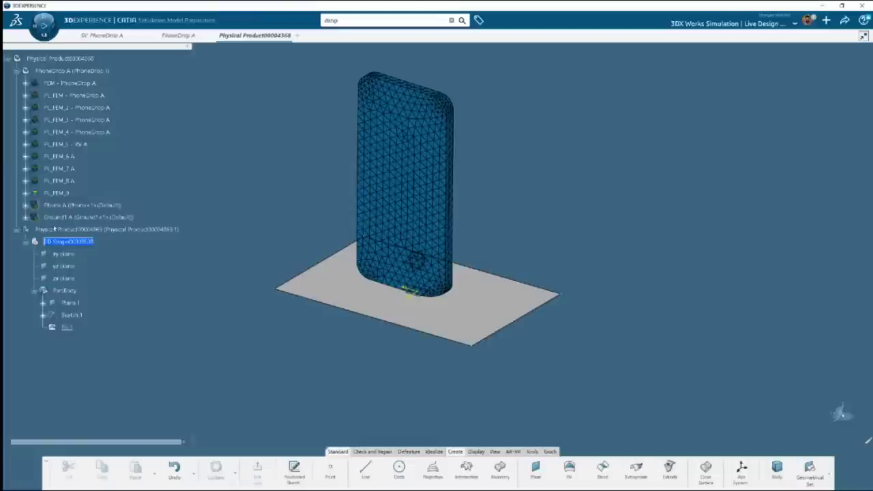
# Step: Change the plate product's Title to 'Floor' in its Properties, then clear the selection
pyautogui.click(82, 231)
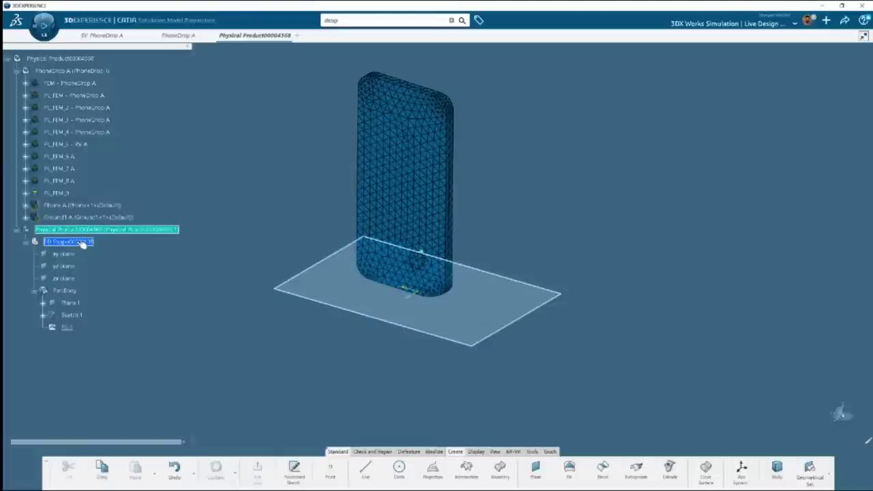
pyautogui.hotkey('alt', 'Return')
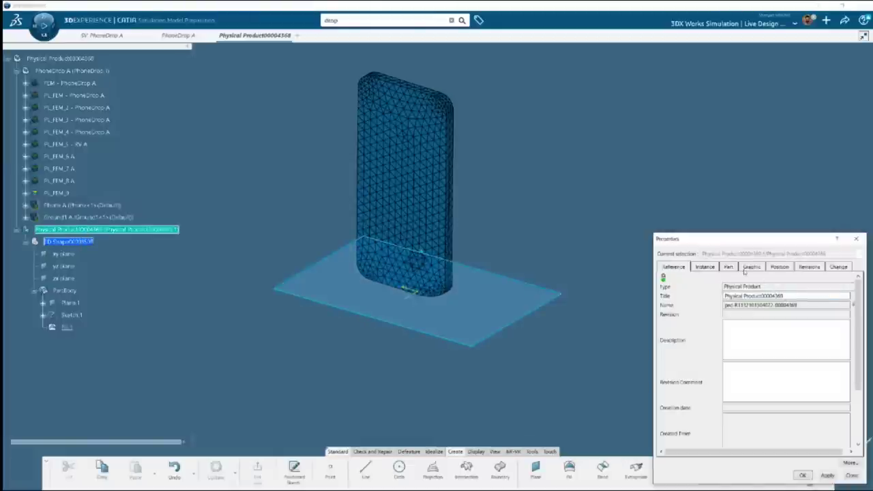
pyautogui.hotkey('ctrl', 'a')
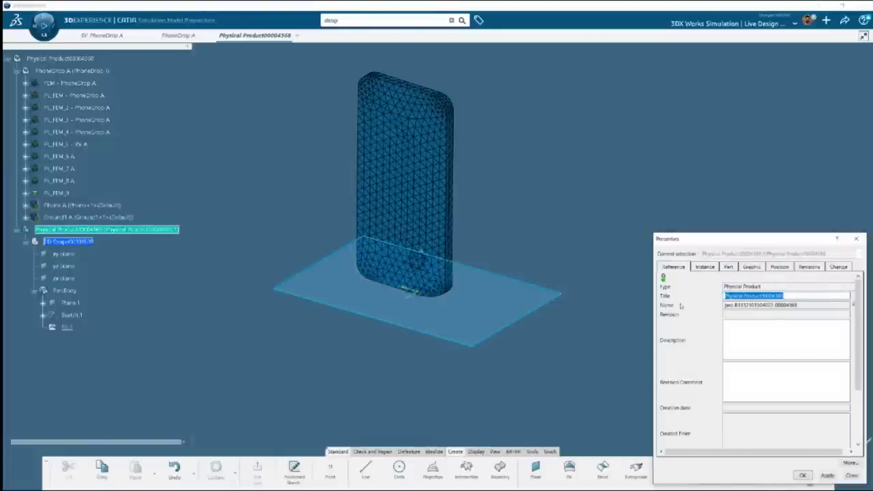
pyautogui.write('Floor')
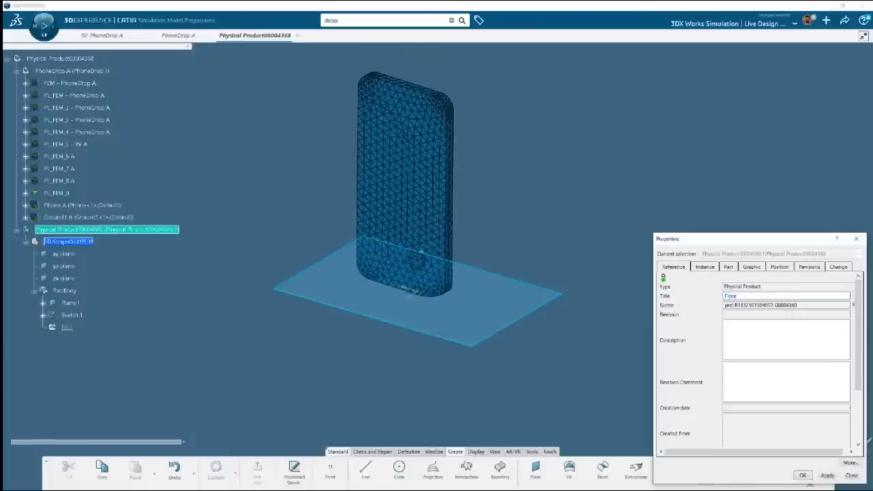
pyautogui.click(826, 477)
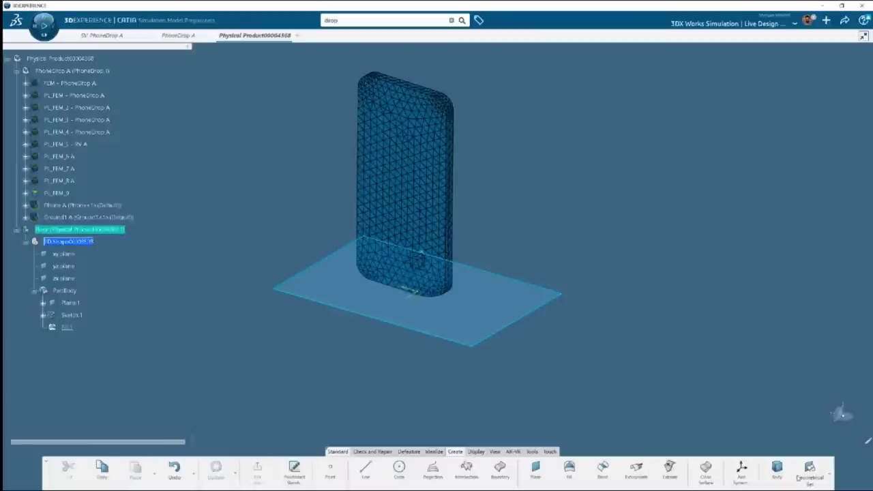
pyautogui.click(305, 401)
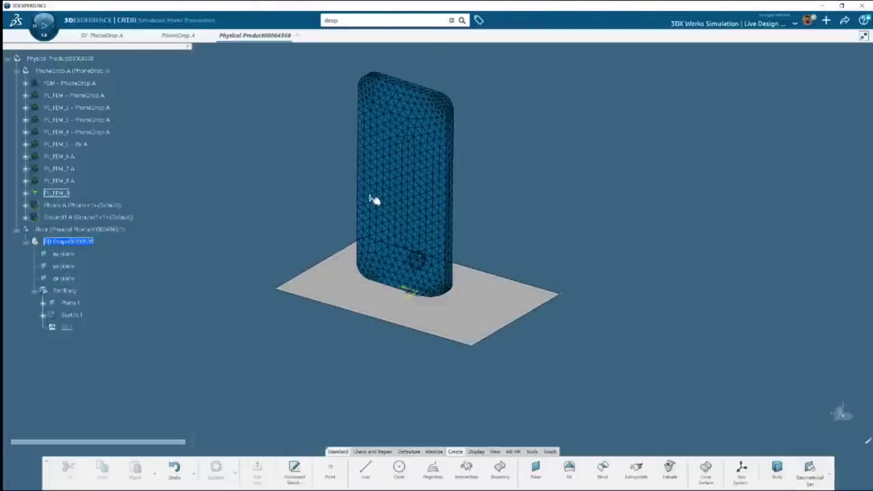
pyautogui.moveTo(376, 197); pyautogui.dragTo(370, 149, button='middle')
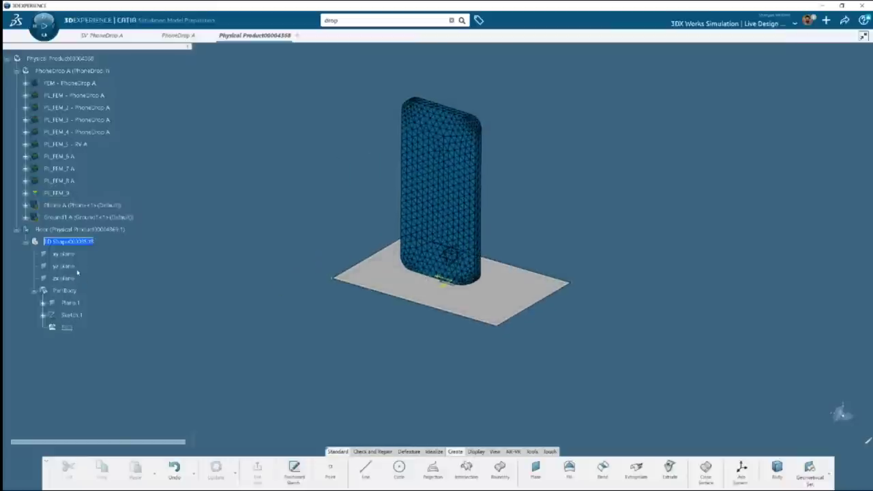
# Step: Insert a finite element model under the Floor product and open it for editing
pyautogui.click(82, 230)
pyautogui.rightClick(82, 230)
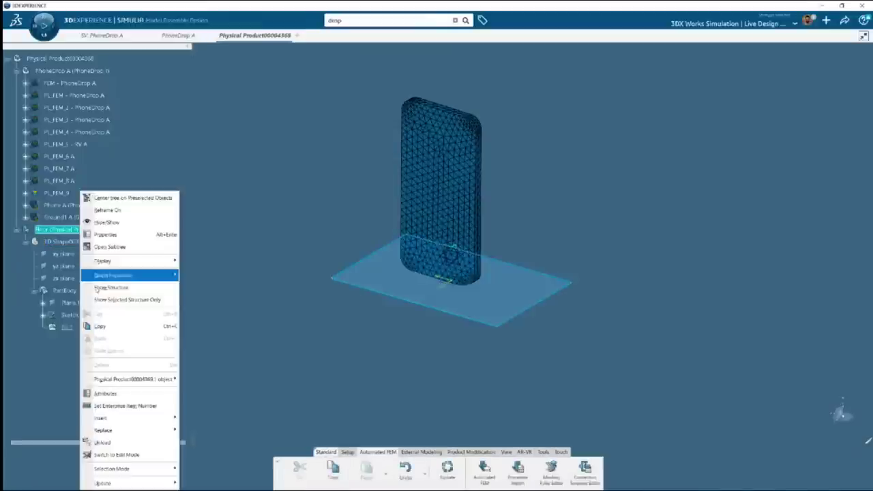
pyautogui.moveTo(142, 421)
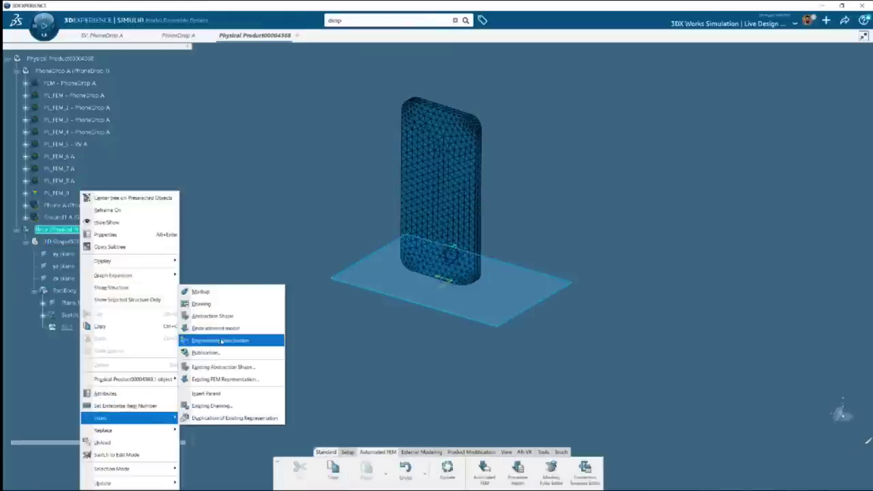
pyautogui.click(216, 328)
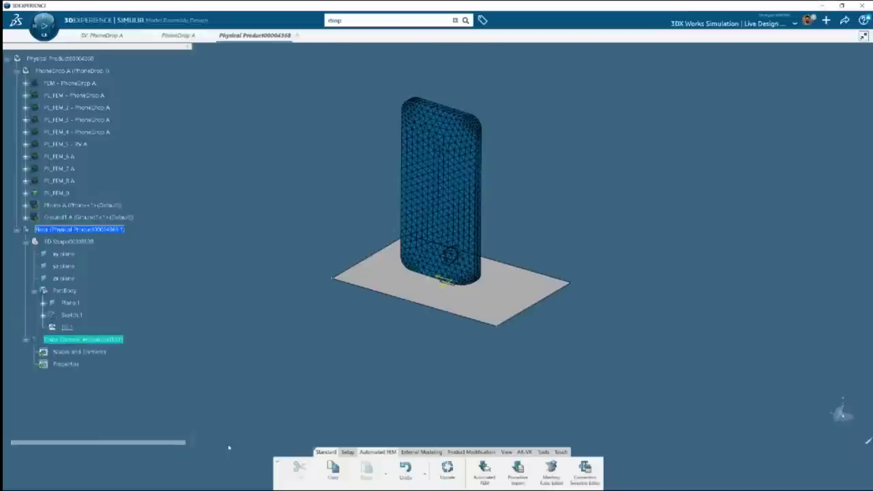
pyautogui.doubleClick(118, 342)
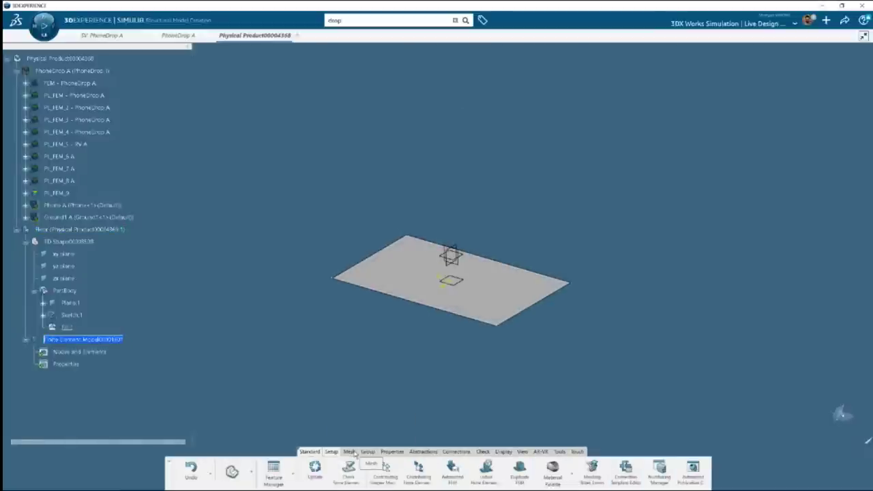
# Step: Mesh the Fill.1 plate with a 20mm Surface Quad Mesh
pyautogui.click(351, 451)
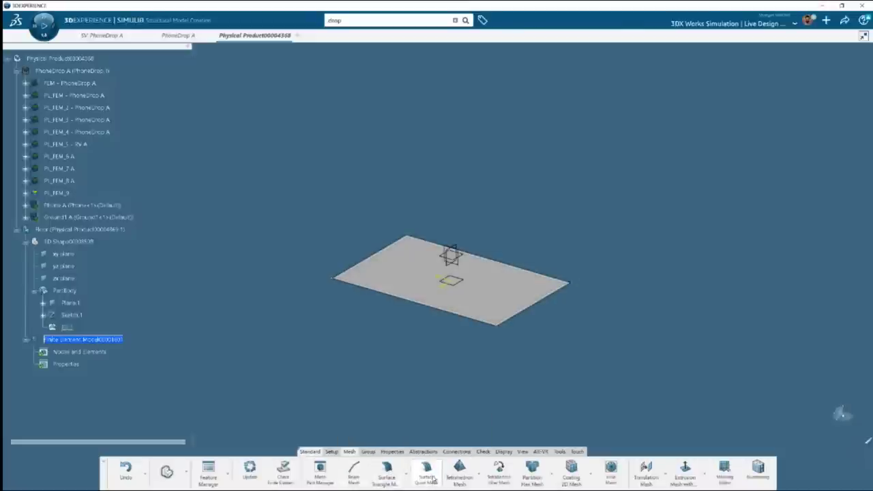
pyautogui.click(431, 478)
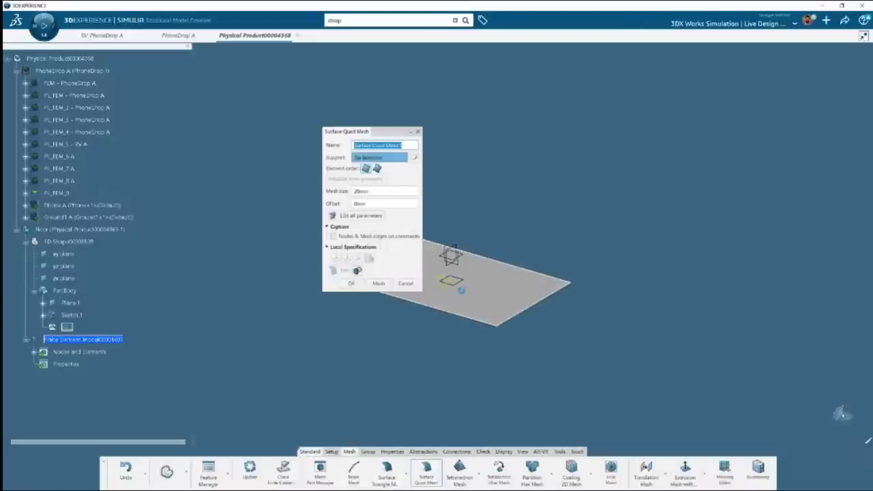
pyautogui.click(377, 284)
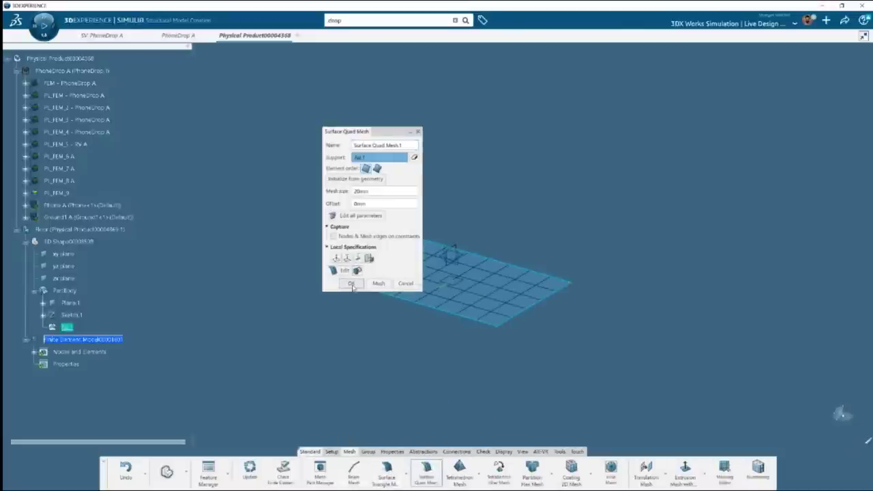
pyautogui.click(351, 284)
pyautogui.scroll(3, 475, 308)
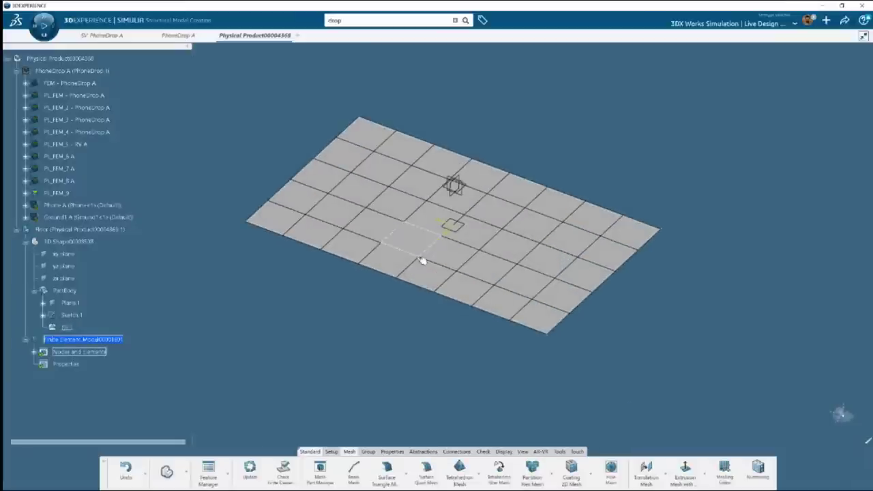
pyautogui.moveTo(421, 255)
pyautogui.mouseDown(button='middle')
pyautogui.moveTo(421, 284)
pyautogui.moveTo(415, 254)
pyautogui.mouseUp(button='middle')
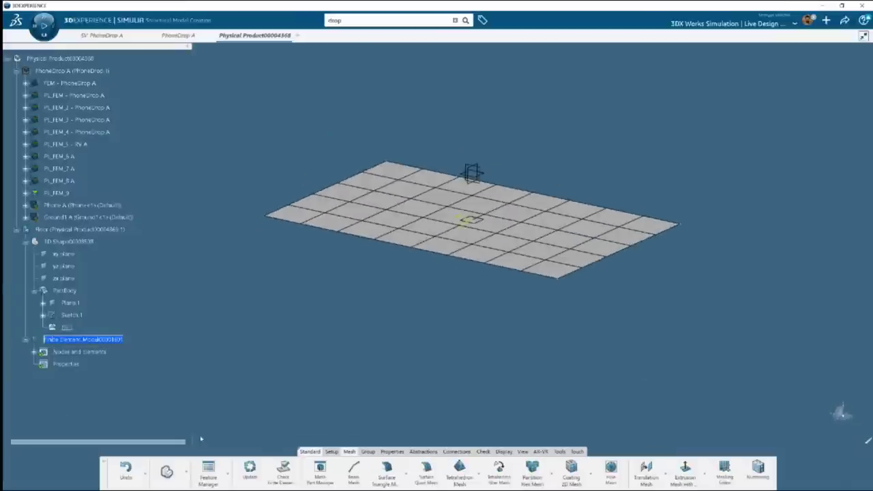
pyautogui.click(368, 452)
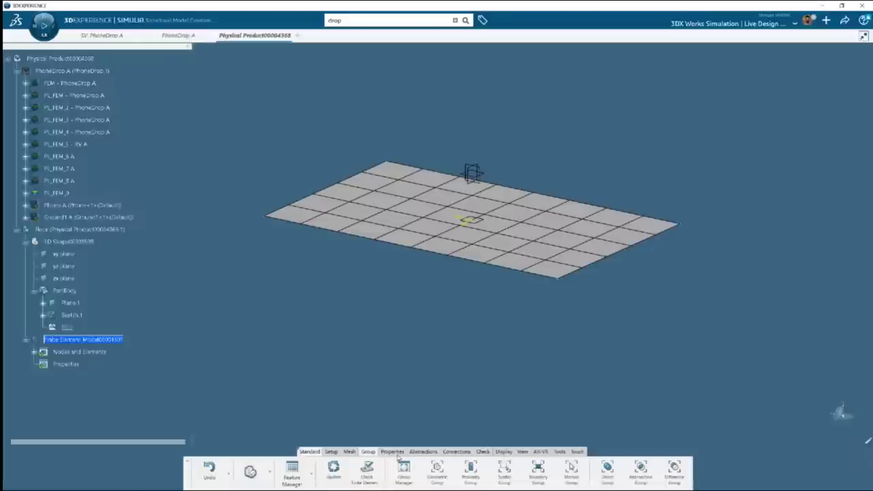
# Step: Add a Surface Section on Fill.1 with density 2000kg_m2
pyautogui.click(394, 452)
pyautogui.click(519, 474)
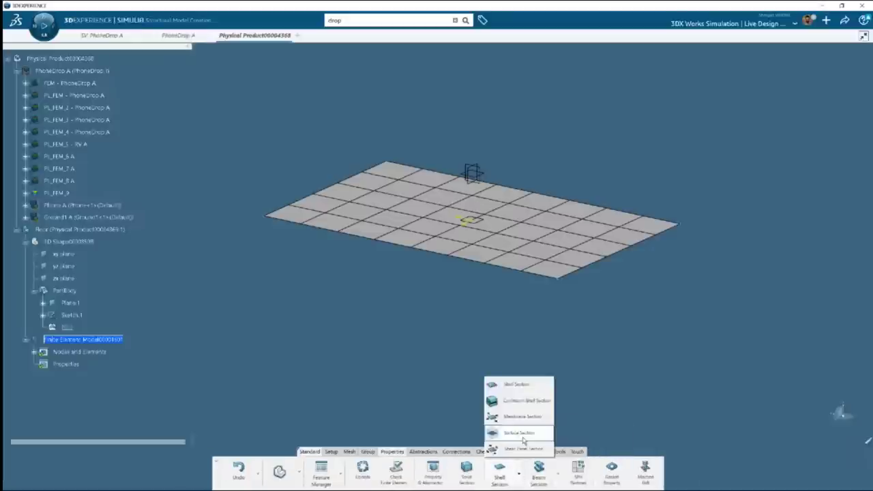
pyautogui.click(518, 433)
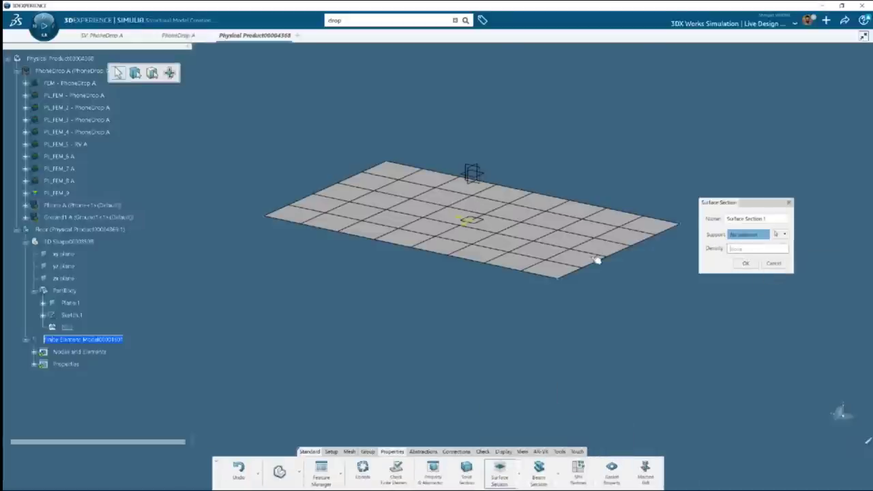
pyautogui.click(67, 328)
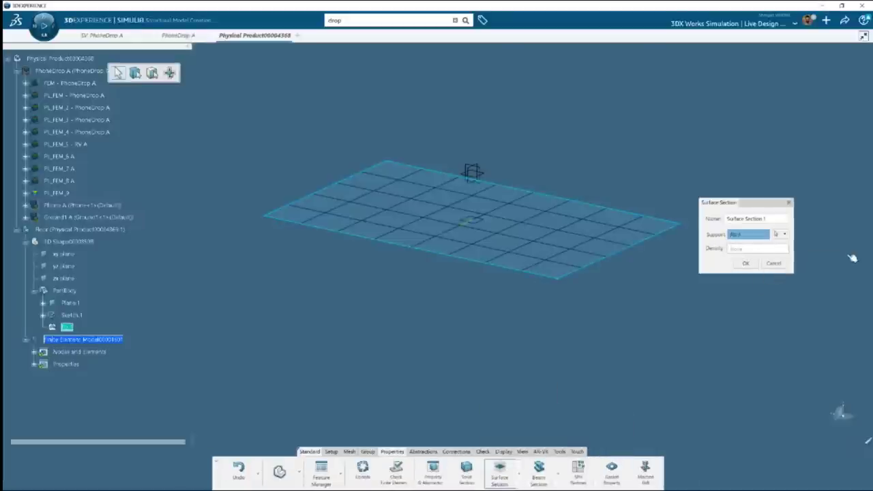
pyautogui.click(758, 250)
pyautogui.write('2000kg_m2')
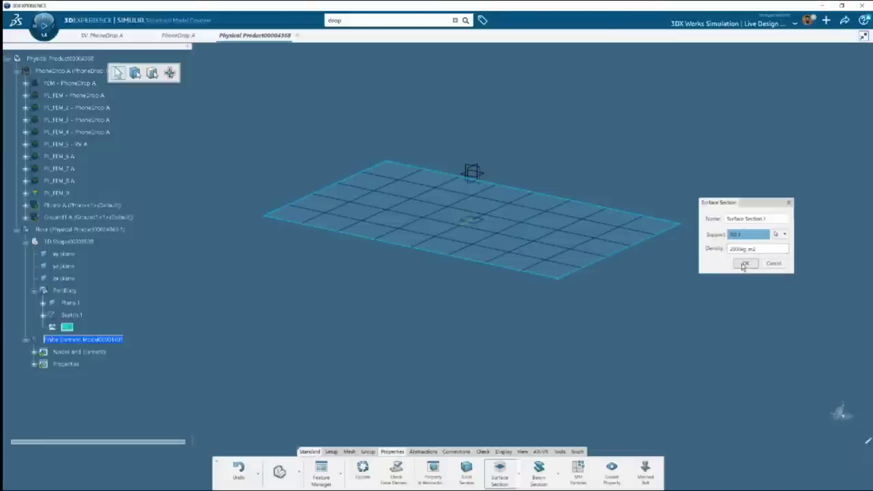
pyautogui.click(745, 265)
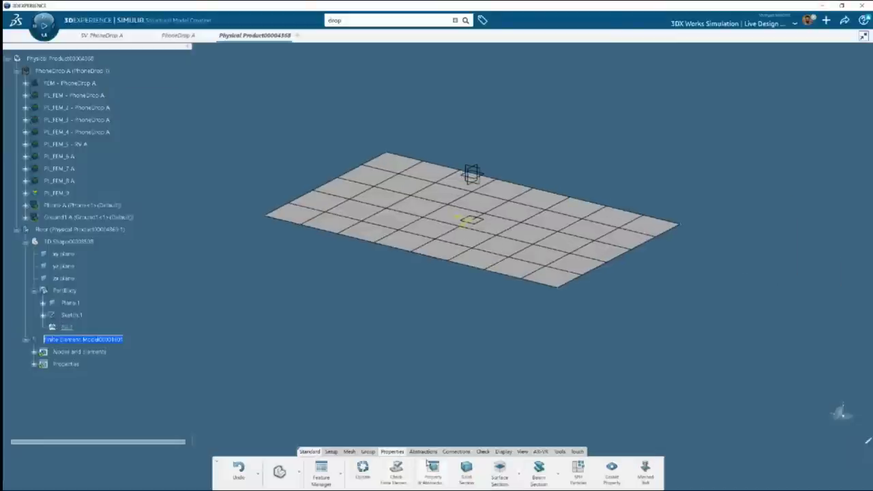
pyautogui.click(422, 452)
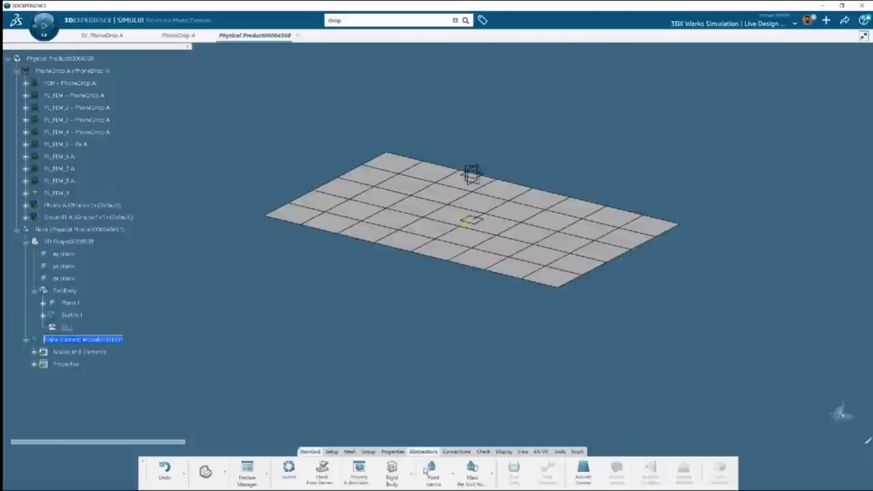
# Step: Make Fill.1 a rigid body with its reference point at the Center of Mass
pyautogui.click(392, 469)
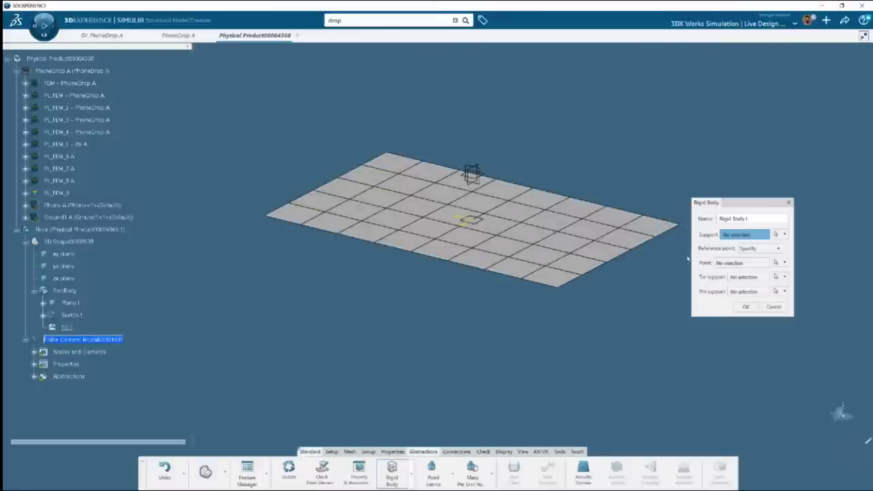
pyautogui.click(67, 328)
pyautogui.click(769, 250)
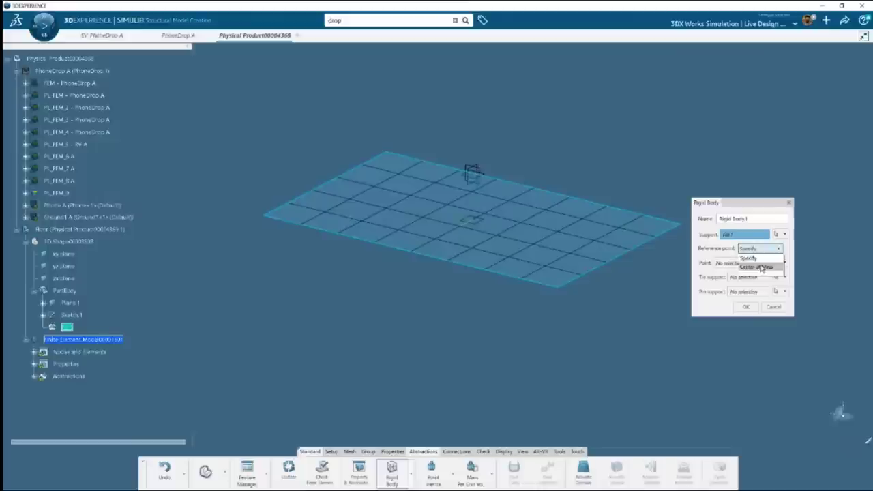
pyautogui.click(758, 265)
pyautogui.click(747, 309)
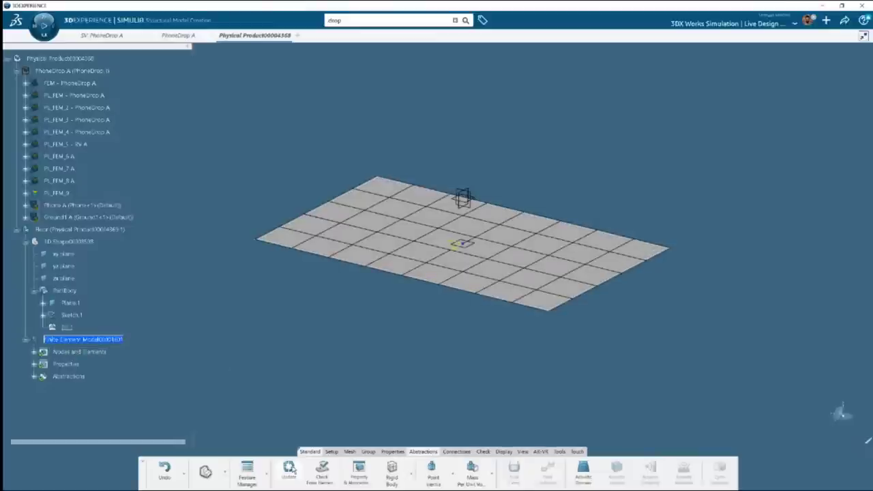
# Step: Return to the top-level product, unhide the PhoneDrop A phone mesh, and orbit to view it on the floor
pyautogui.doubleClick(71, 58)
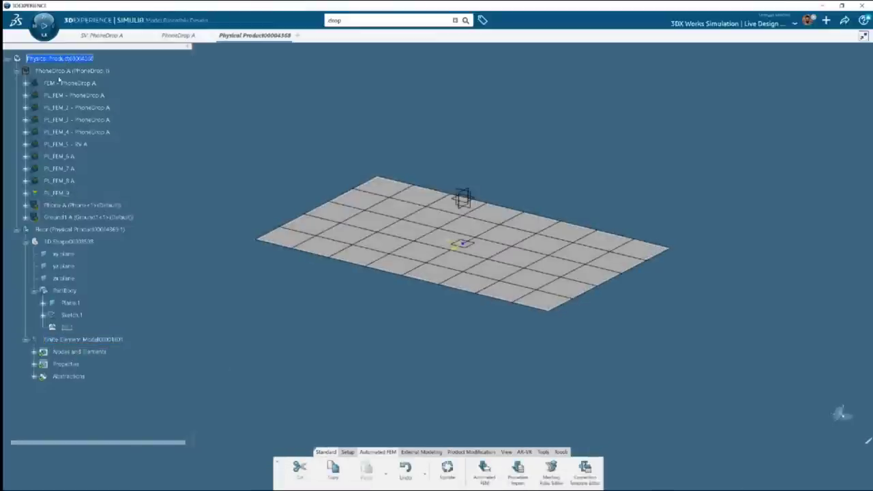
pyautogui.rightClick(62, 71)
pyautogui.click(89, 101)
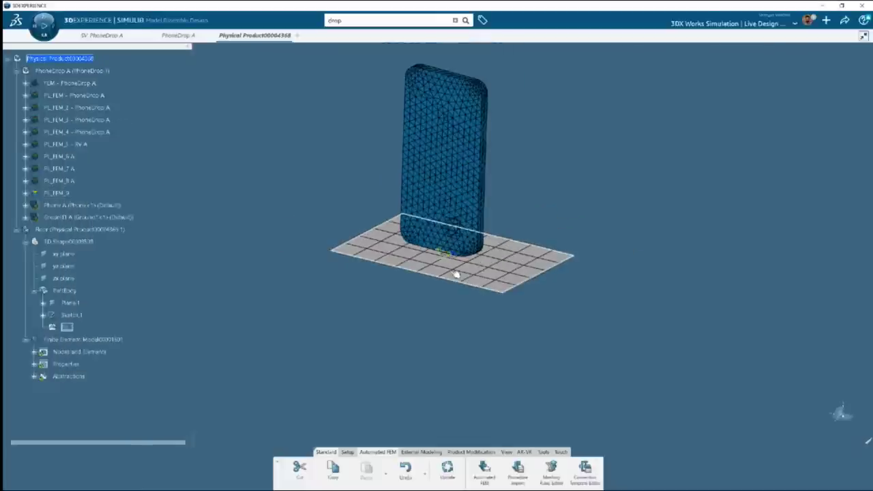
pyautogui.moveTo(457, 274); pyautogui.dragTo(505, 273, button='middle')
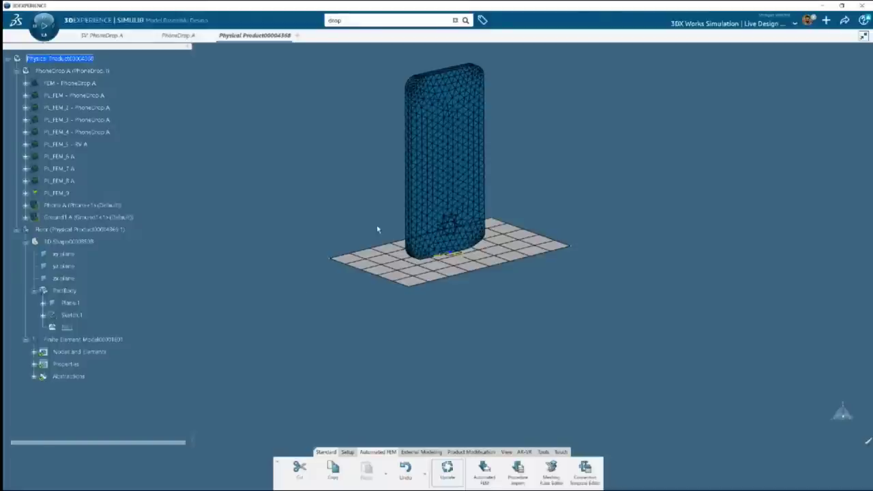
pyautogui.moveTo(377, 229); pyautogui.dragTo(464, 184, button='middle')
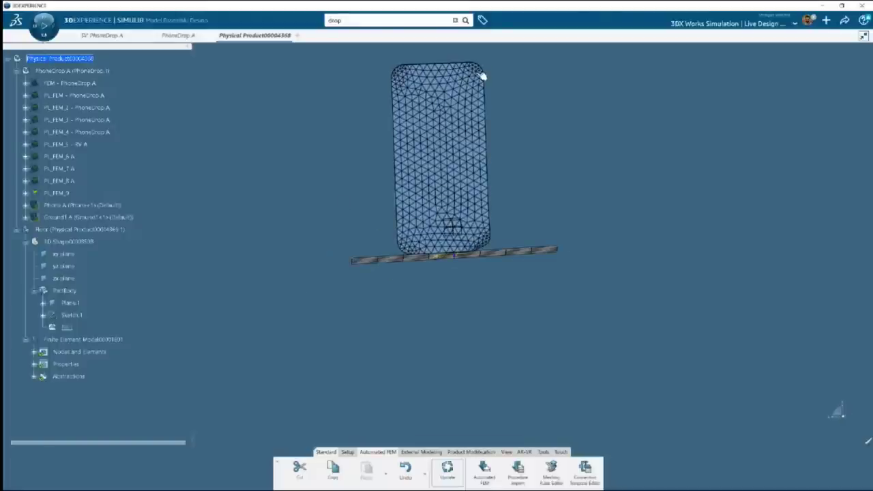
pyautogui.scroll(2, 494, 96)
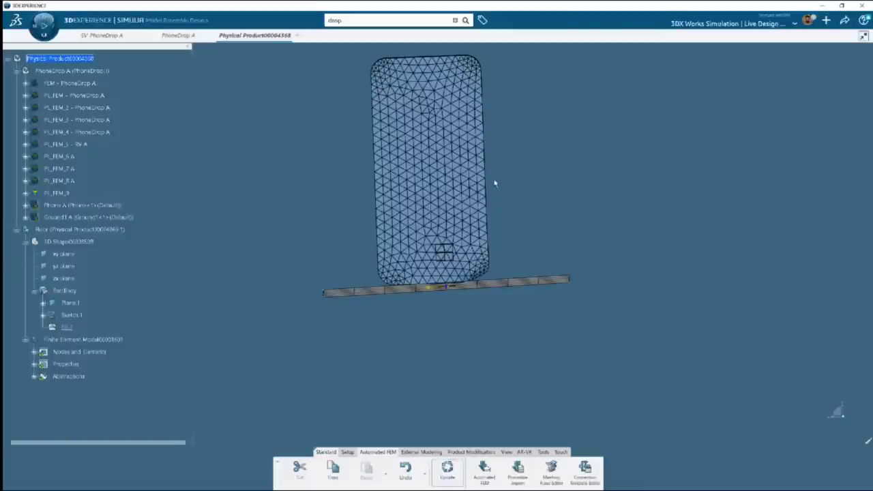
pyautogui.moveTo(456, 292); pyautogui.dragTo(456, 322, button='middle')
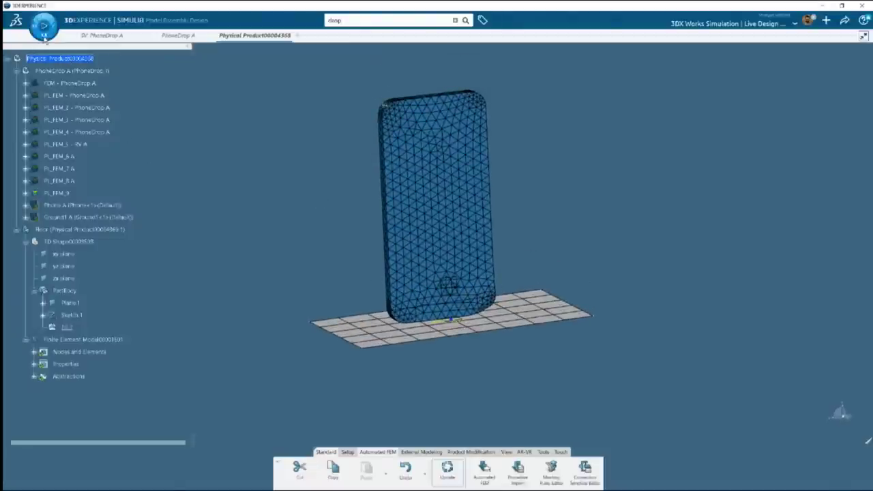
# Step: Launch Mechanical Scenario Creation from My Favorite Apps in the compass
pyautogui.click(43, 26)
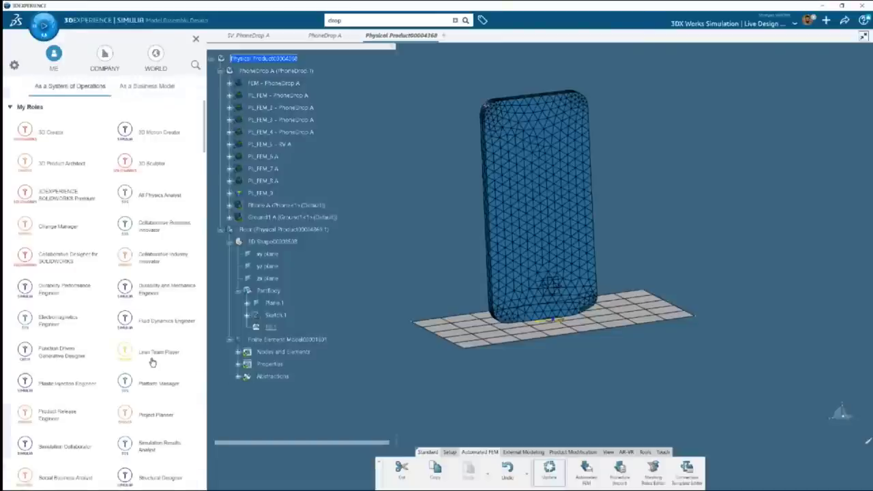
pyautogui.scroll(-5, 153, 363)
pyautogui.scroll(-1, 161, 360)
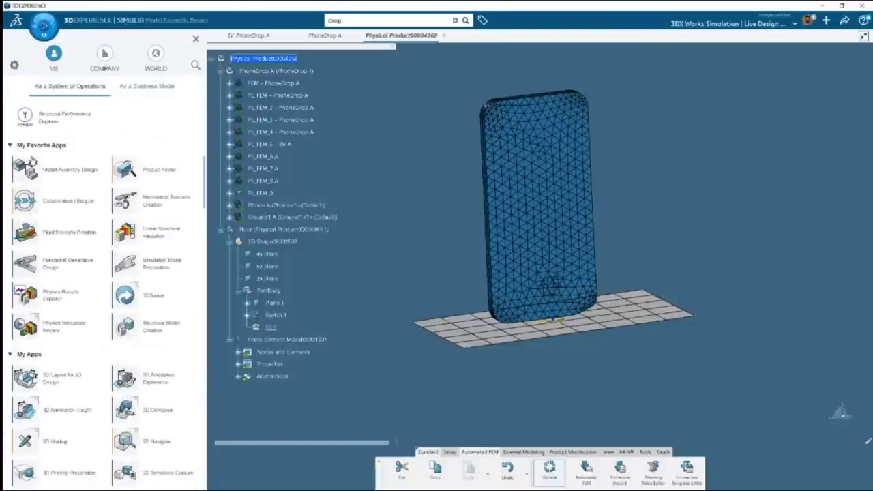
pyautogui.scroll(6, 133, 328)
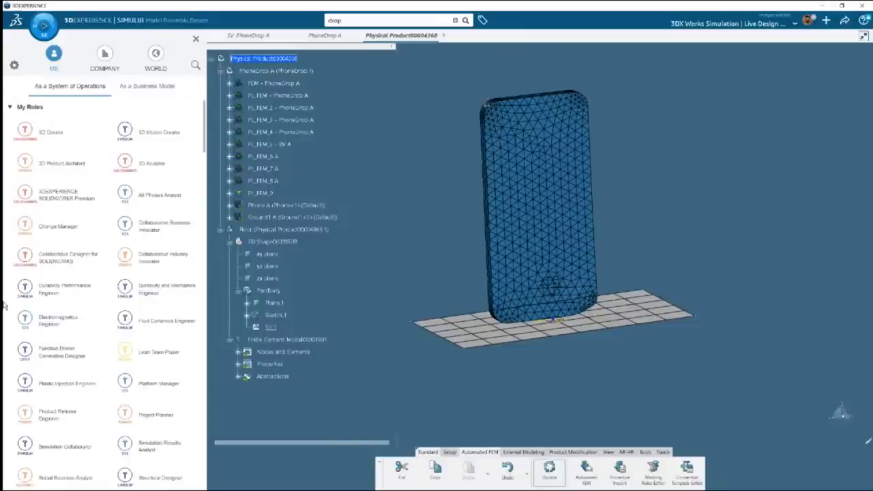
pyautogui.scroll(-4, 126, 308)
pyautogui.scroll(-2, 125, 308)
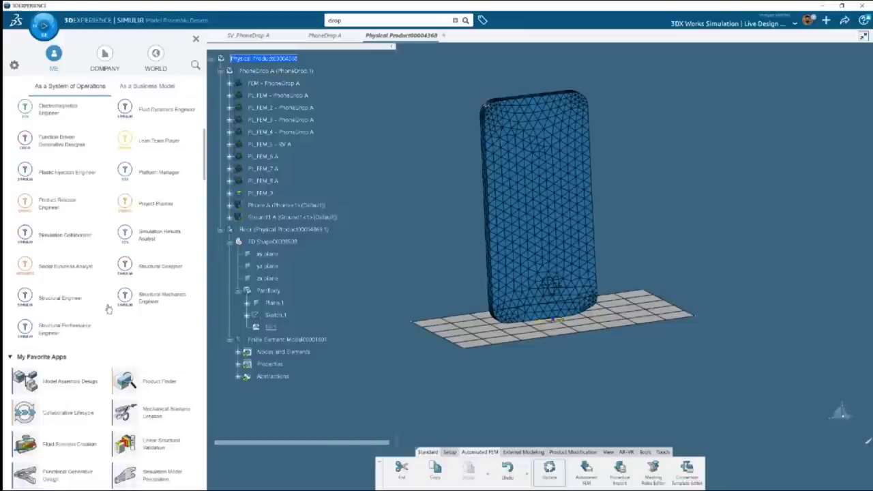
pyautogui.scroll(-5, 150, 309)
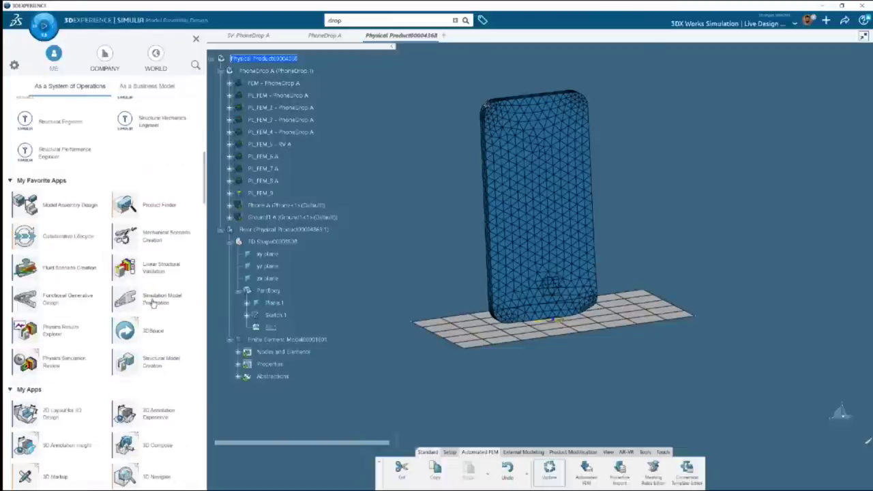
pyautogui.click(166, 237)
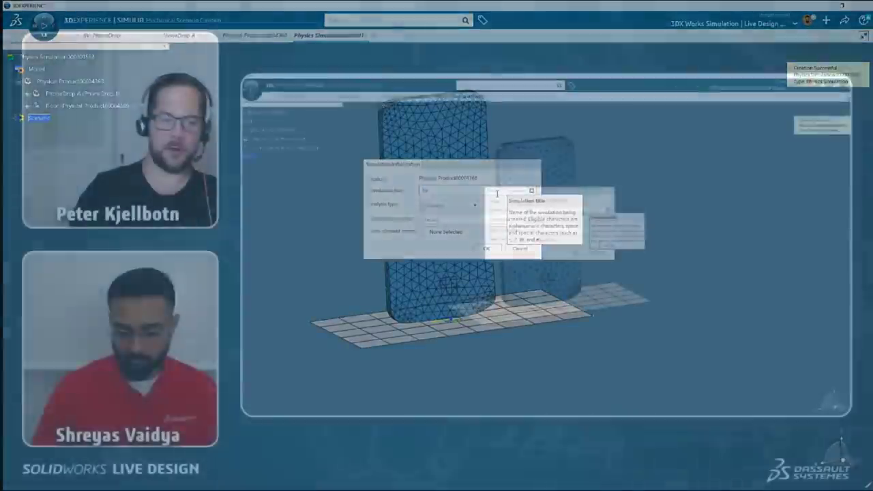
# Step: Enter the simulation title and set the analysis type to Structural
pyautogui.write('TC1')
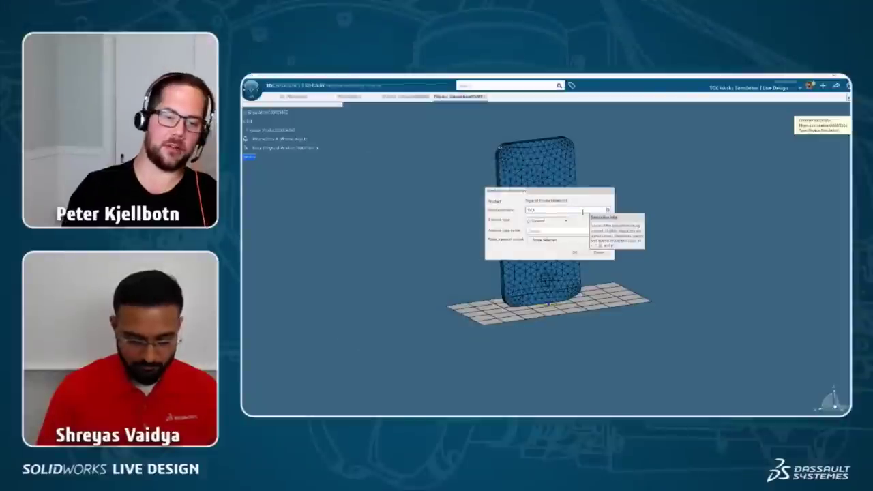
pyautogui.write('_mda')
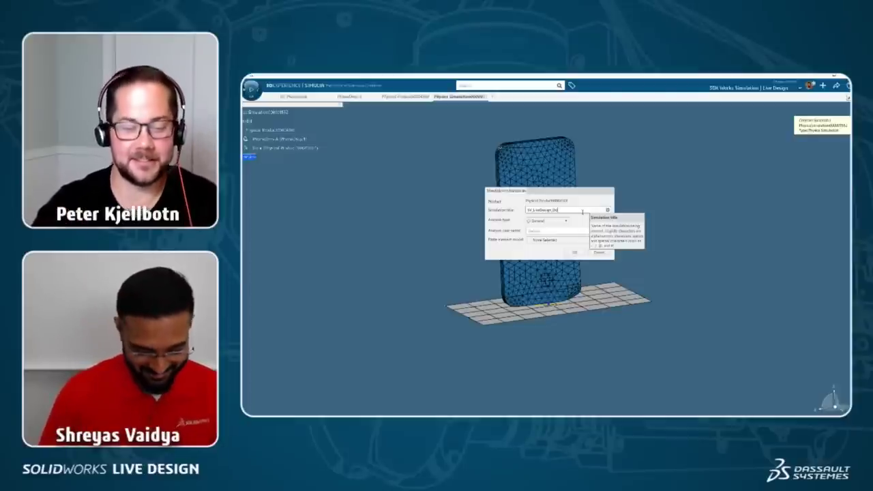
pyautogui.write('op')
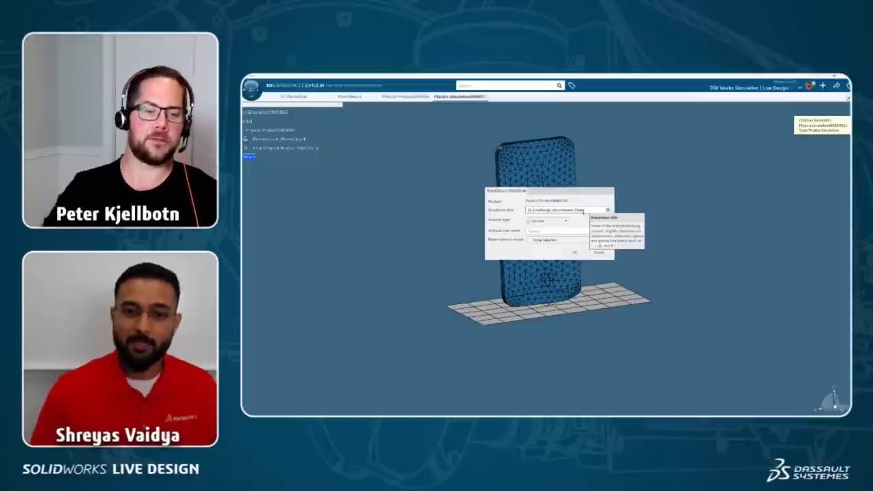
pyautogui.click(556, 222)
pyautogui.click(546, 234)
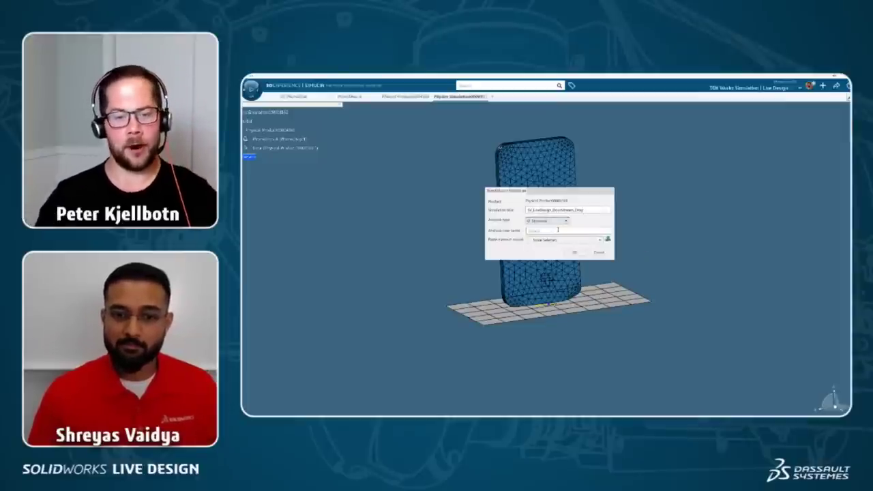
# Step: Create a new Finite Element Model for the simulation, keeping Structural as the analysis type
pyautogui.click(546, 240)
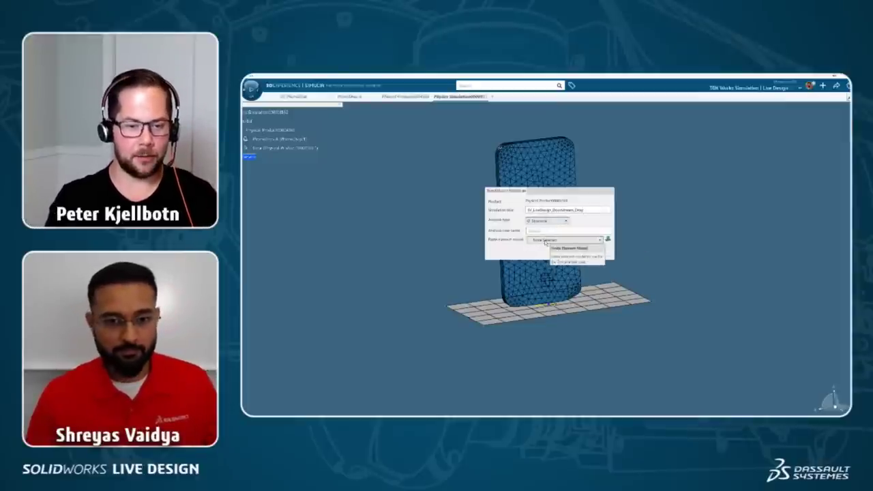
pyautogui.click(544, 241)
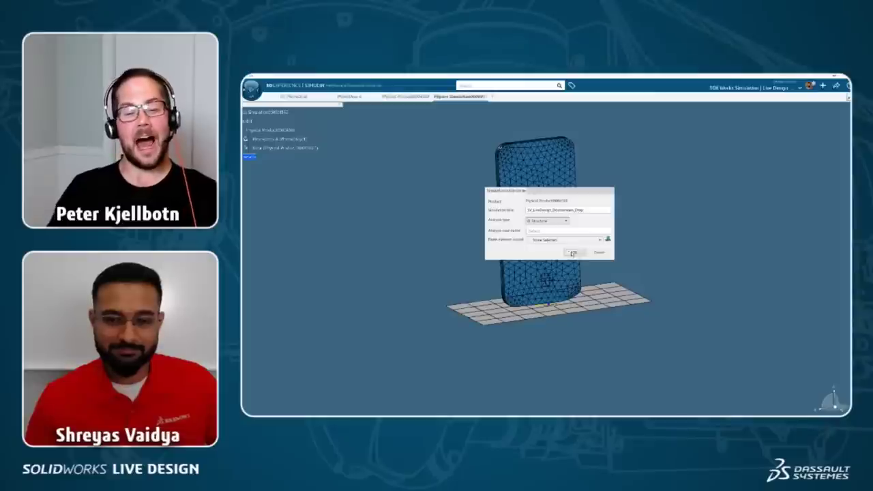
pyautogui.click(605, 241)
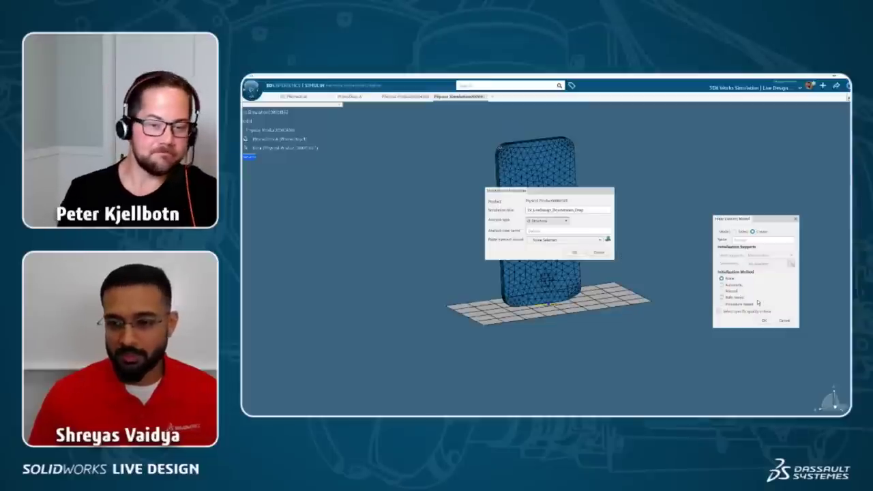
pyautogui.click(537, 210)
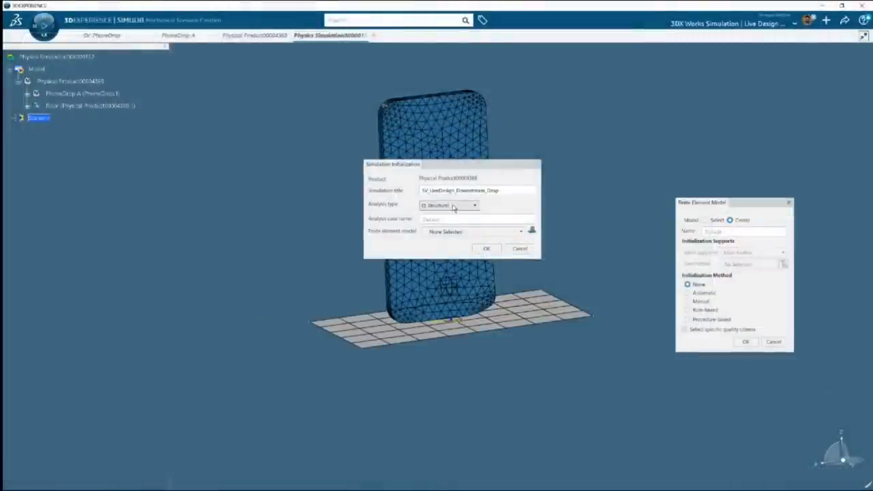
pyautogui.click(454, 206)
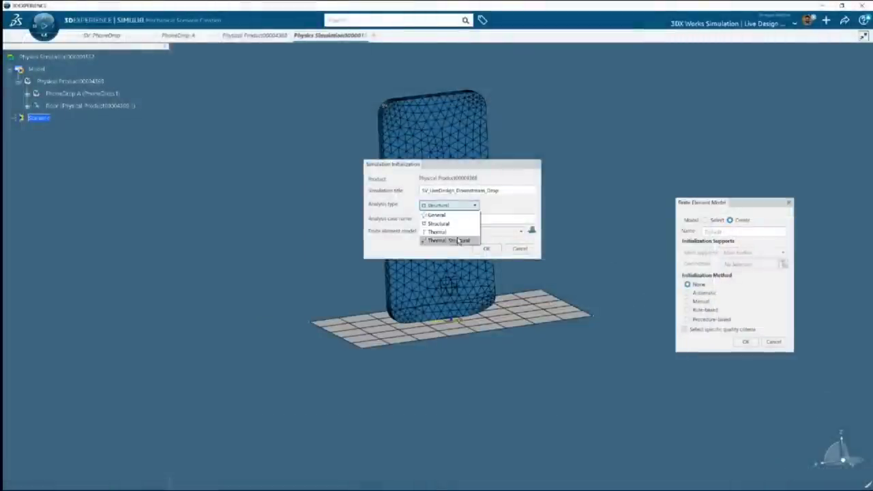
pyautogui.click(457, 227)
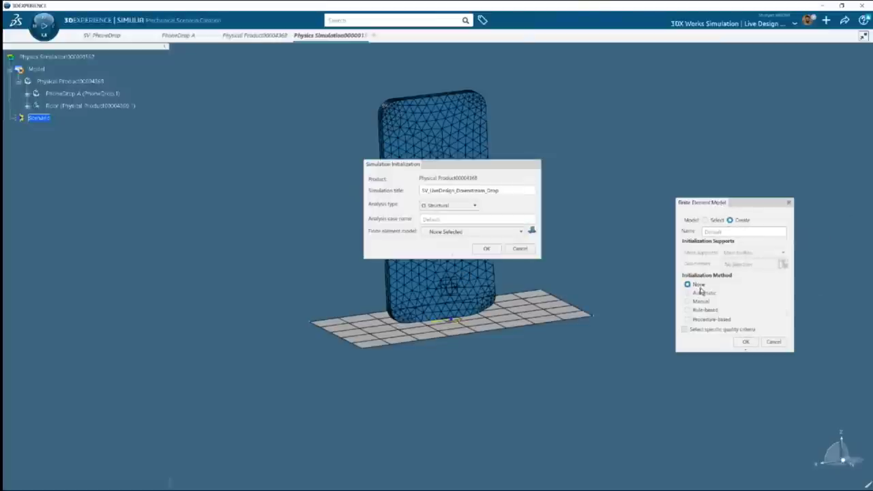
pyautogui.click(746, 343)
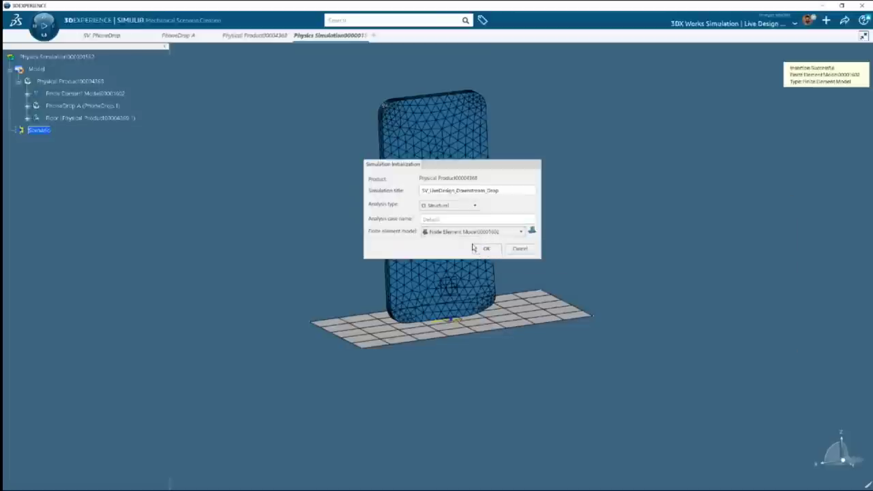
# Step: Create the simulation and open the contributing shapes of Finite Element Model00001602
pyautogui.press('Return')
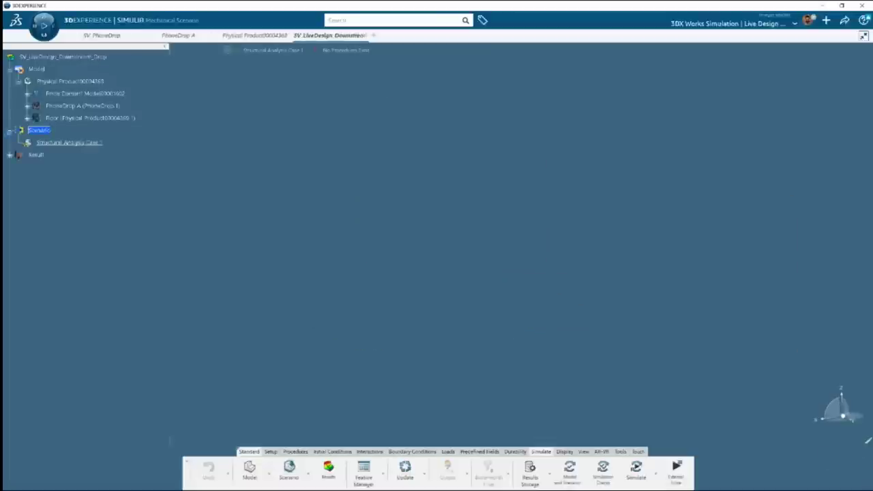
pyautogui.click(27, 94)
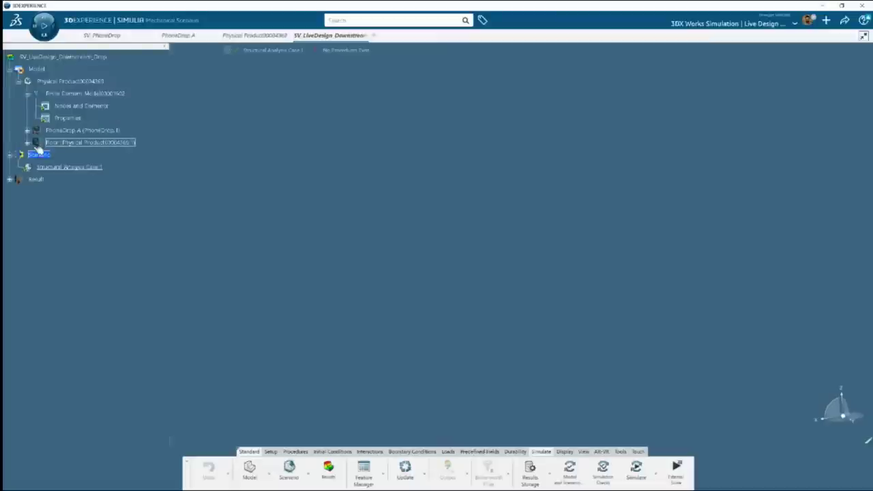
pyautogui.click(60, 96)
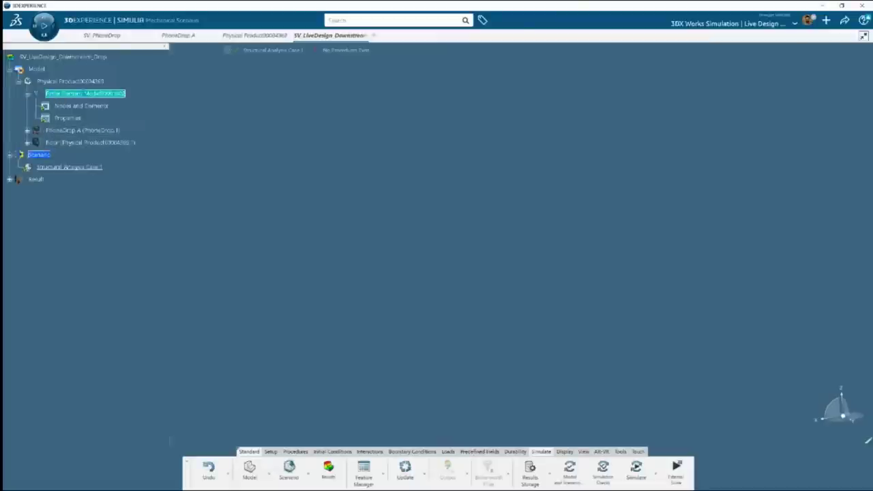
pyautogui.doubleClick(71, 96)
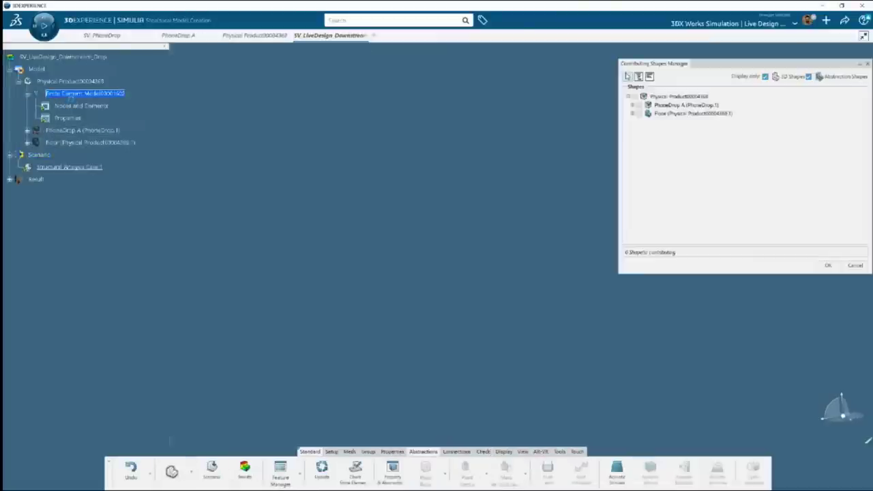
# Step: Mark the Floor's 3D Shape00001508 as contributing and toggle the A5 - Phone A shape
pyautogui.click(633, 105)
pyautogui.click(634, 131)
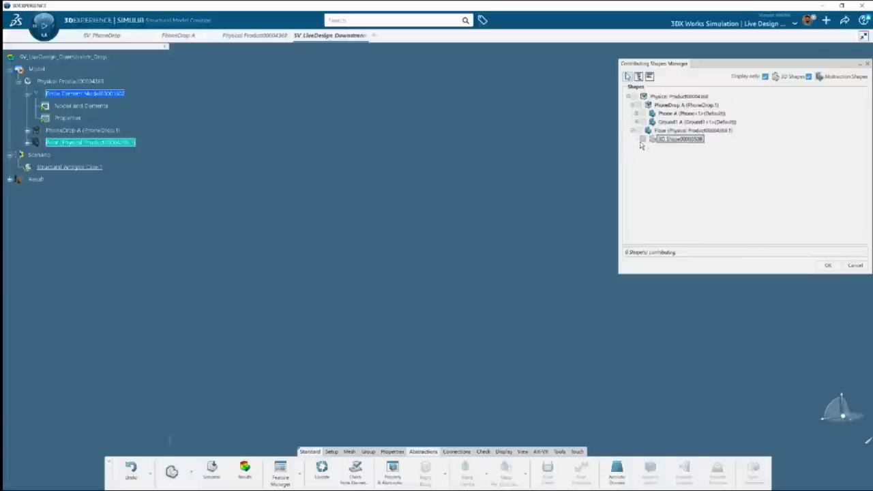
pyautogui.click(643, 140)
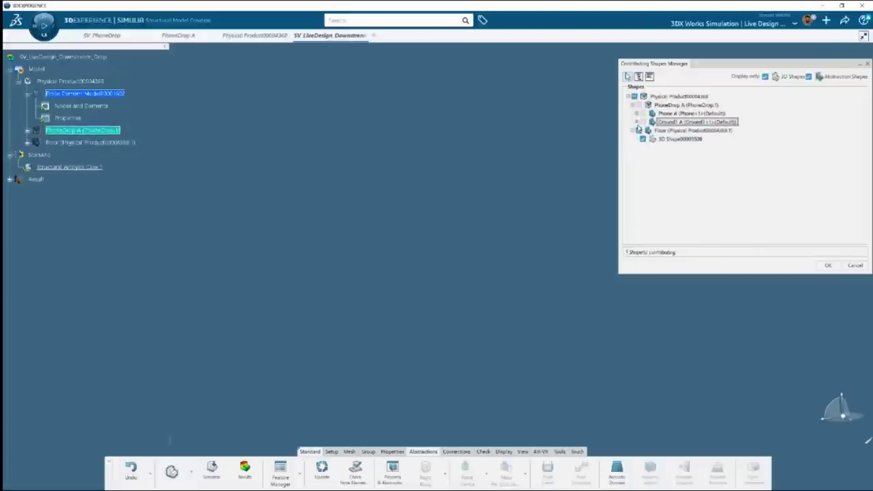
pyautogui.click(637, 123)
pyautogui.click(637, 114)
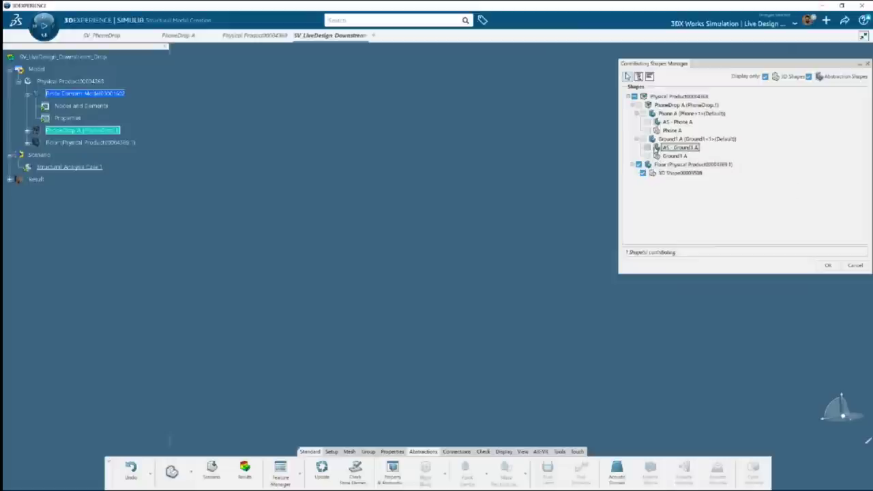
pyautogui.click(648, 123)
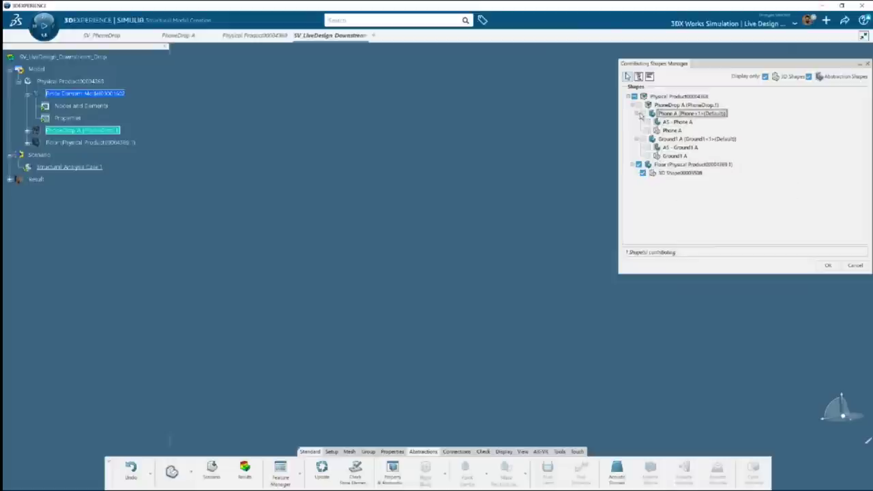
pyautogui.click(827, 265)
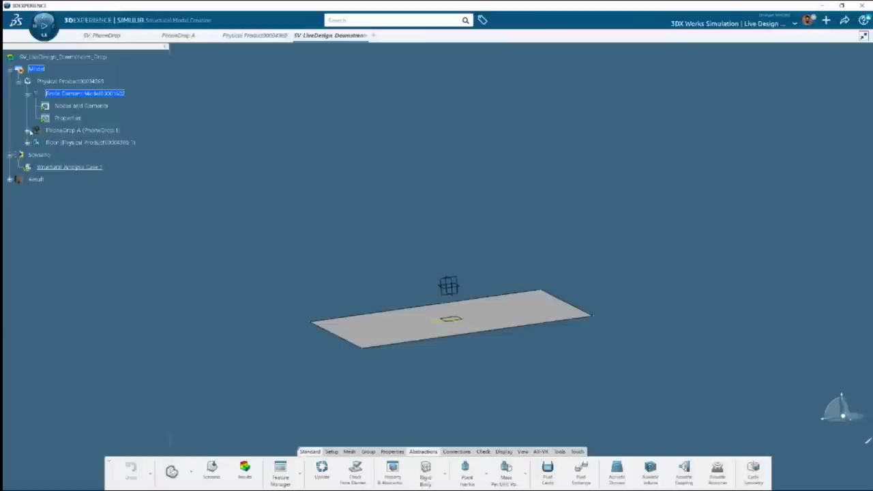
# Step: Expand PhoneDrop A, show the meshed phone, and open the Contributing Finite Elements settings
pyautogui.click(27, 130)
pyautogui.rightClick(58, 137)
pyautogui.click(76, 162)
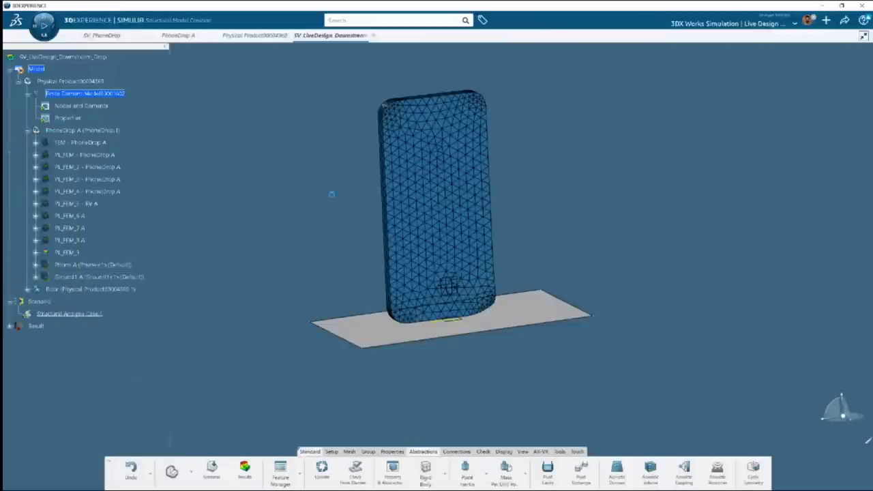
pyautogui.click(350, 452)
pyautogui.click(453, 471)
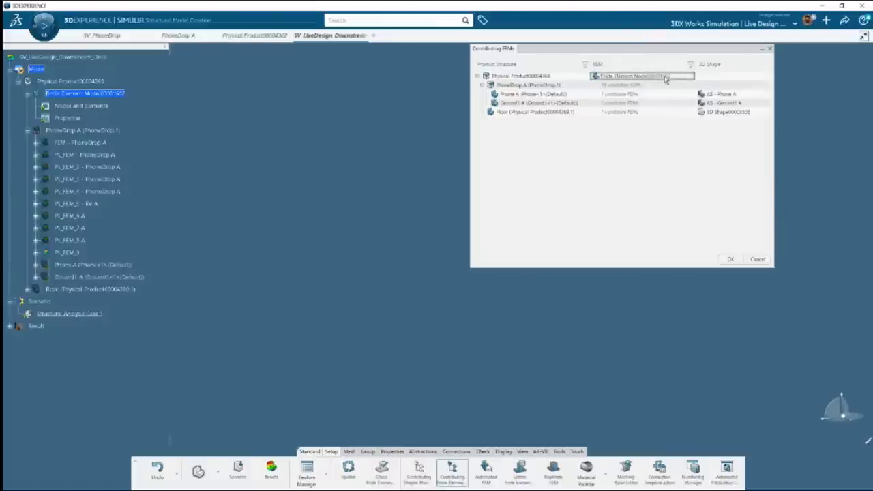
# Step: Assign PL_FEM_9 to PhoneDrop A and Finite Element Model00001601 to the Floor, then confirm
pyautogui.rightClick(630, 86)
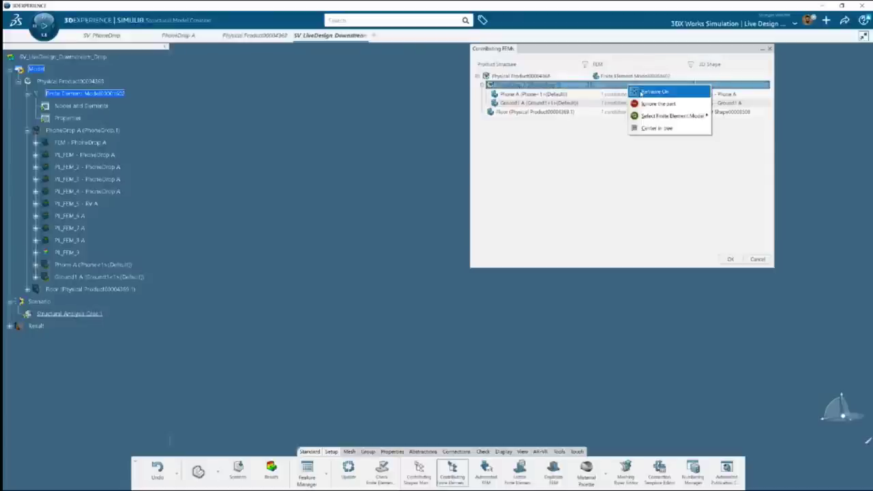
pyautogui.moveTo(672, 116)
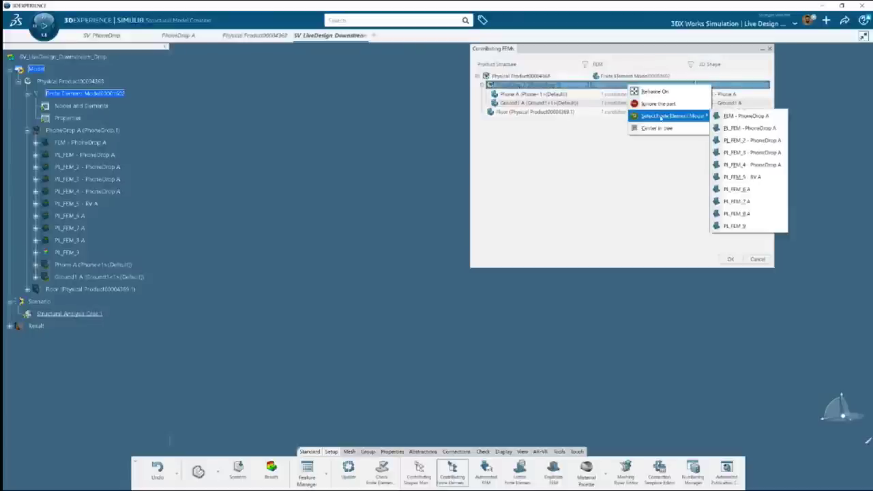
pyautogui.click(749, 227)
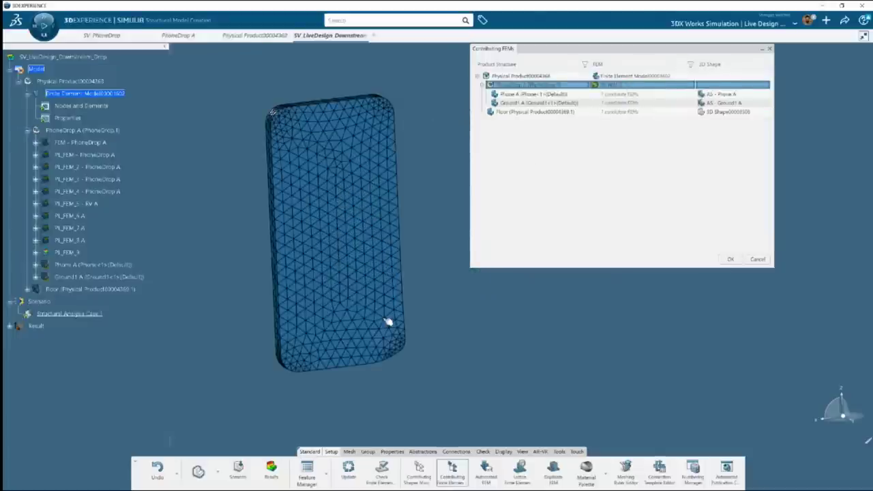
pyautogui.click(627, 113)
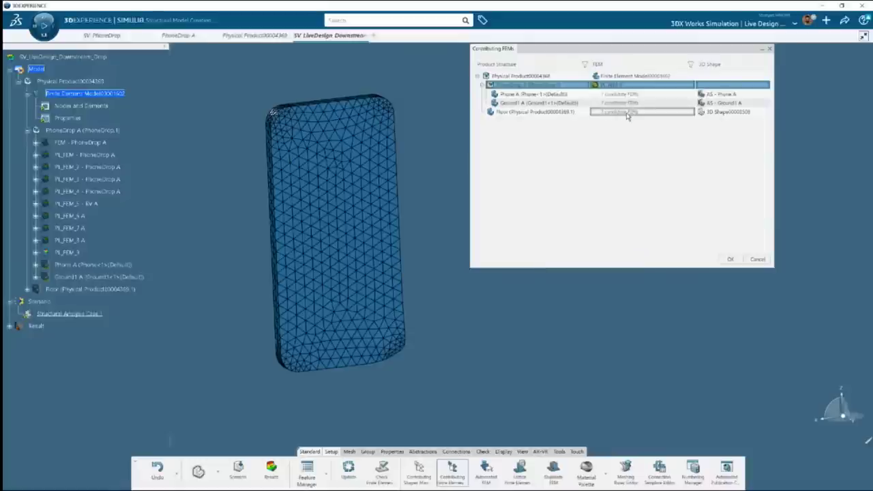
pyautogui.rightClick(628, 114)
pyautogui.moveTo(648, 157)
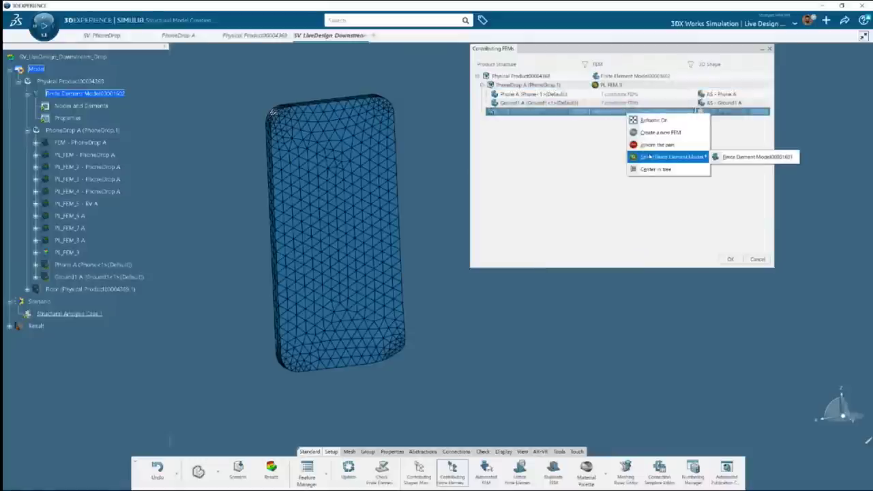
pyautogui.click(758, 157)
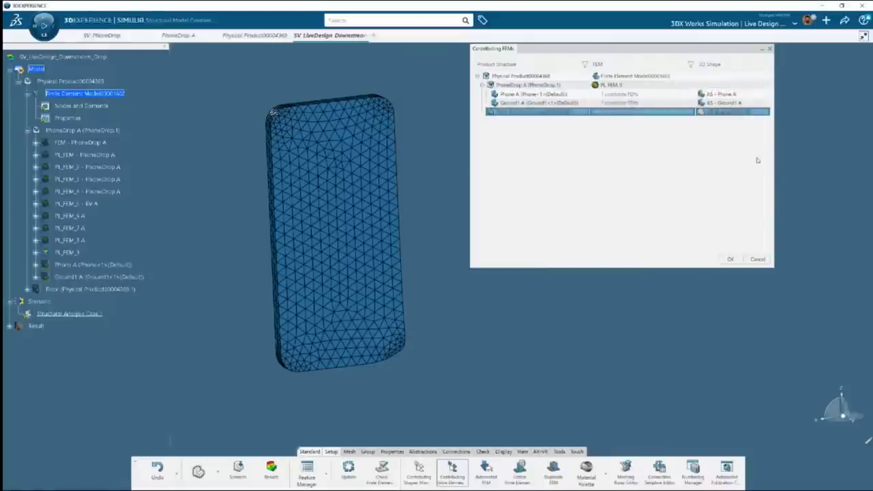
pyautogui.click(731, 259)
# Step: Orbit and zoom around the meshed phone on the floor plate to inspect their contact
pyautogui.moveTo(348, 336); pyautogui.dragTo(400, 309, button='middle')
pyautogui.scroll(2, 405, 341)
pyautogui.moveTo(405, 341); pyautogui.dragTo(443, 348, button='middle')
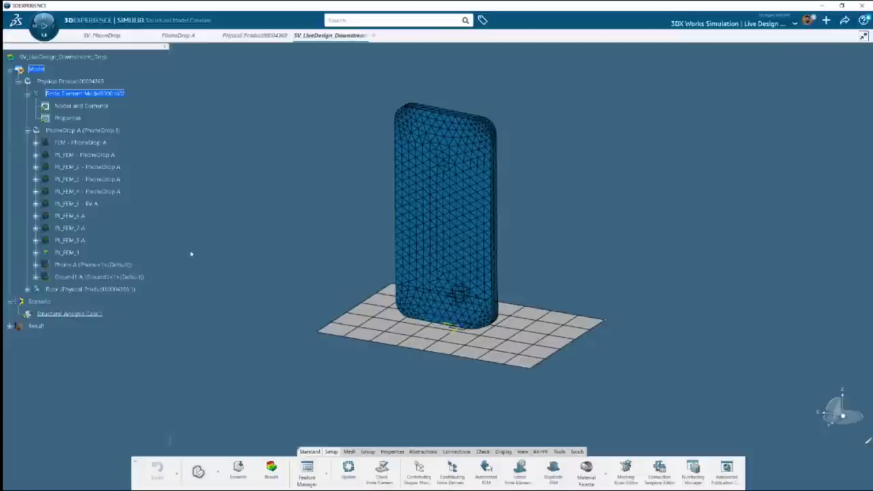
pyautogui.scroll(3, 496, 319)
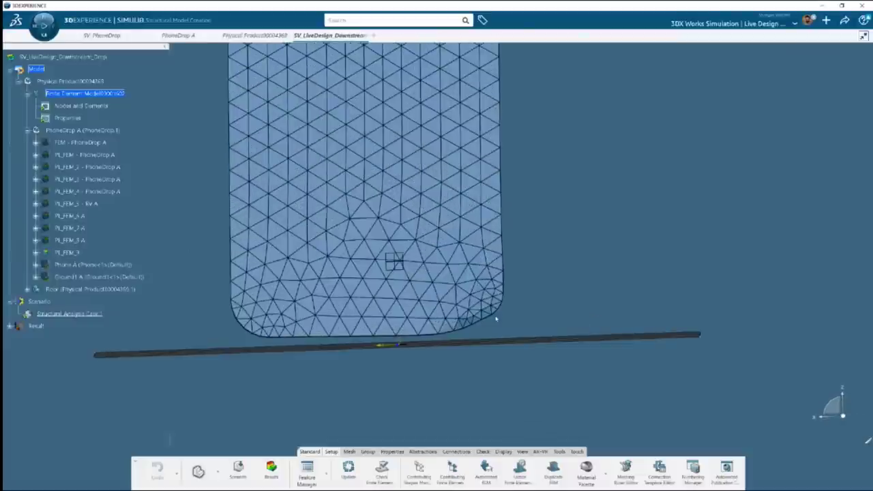
pyautogui.moveTo(477, 318); pyautogui.dragTo(488, 325, button='middle')
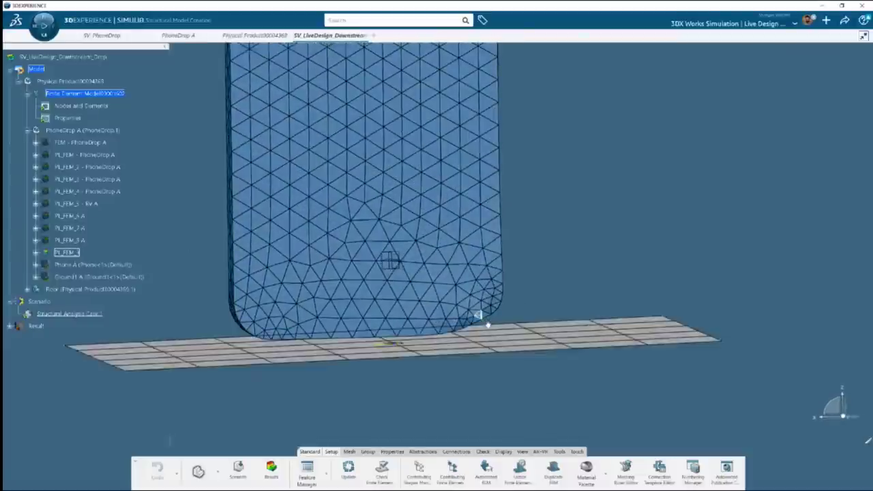
pyautogui.scroll(-5, 487, 326)
pyautogui.moveTo(384, 348); pyautogui.dragTo(350, 292, button='middle')
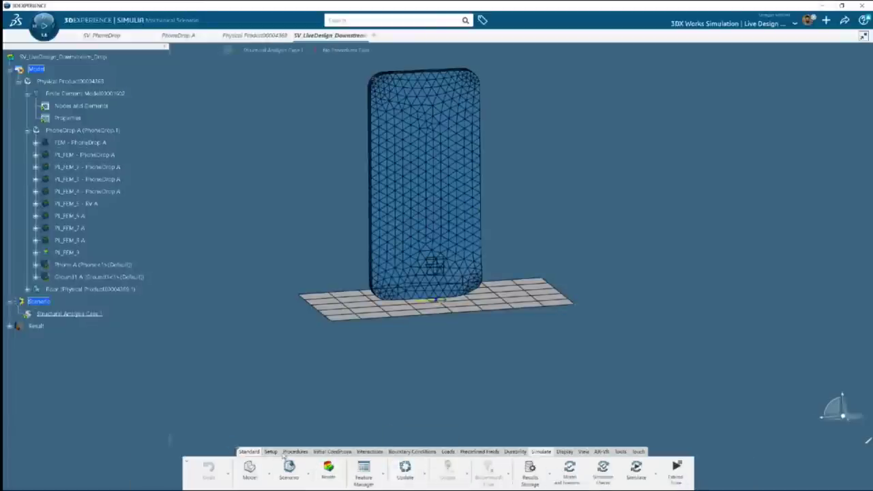
# Step: Create Explicit Dynamic Step.1 with a 0.003s step time and 1 evenly spaced output interval
pyautogui.click(271, 452)
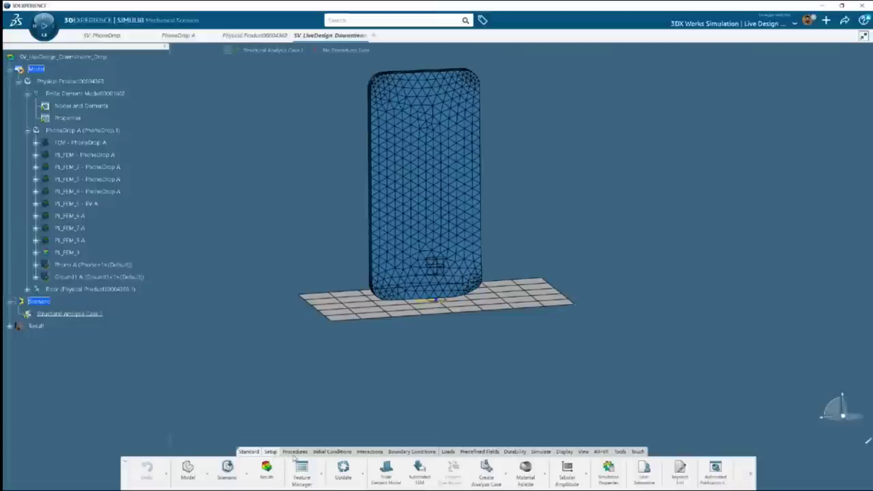
pyautogui.click(295, 452)
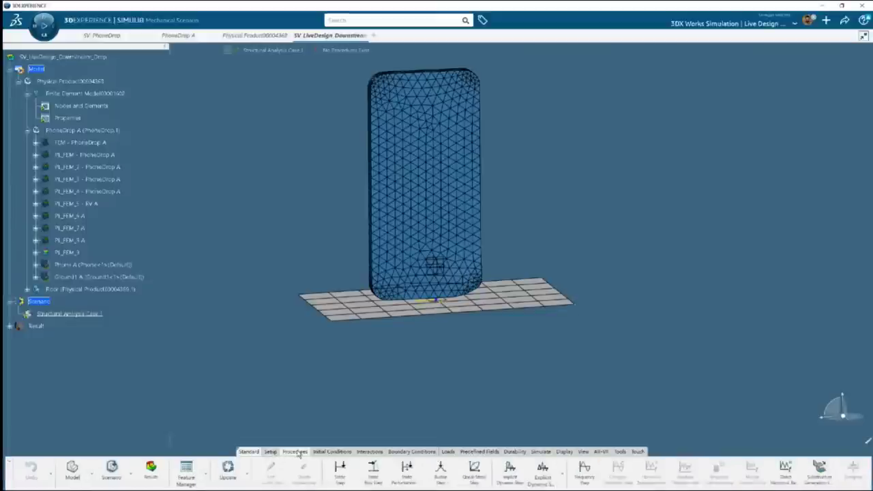
pyautogui.click(542, 470)
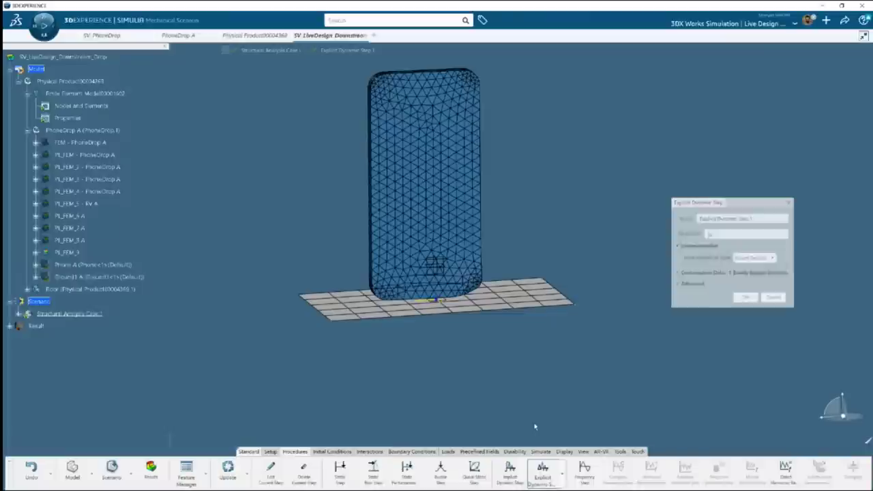
pyautogui.click(721, 235)
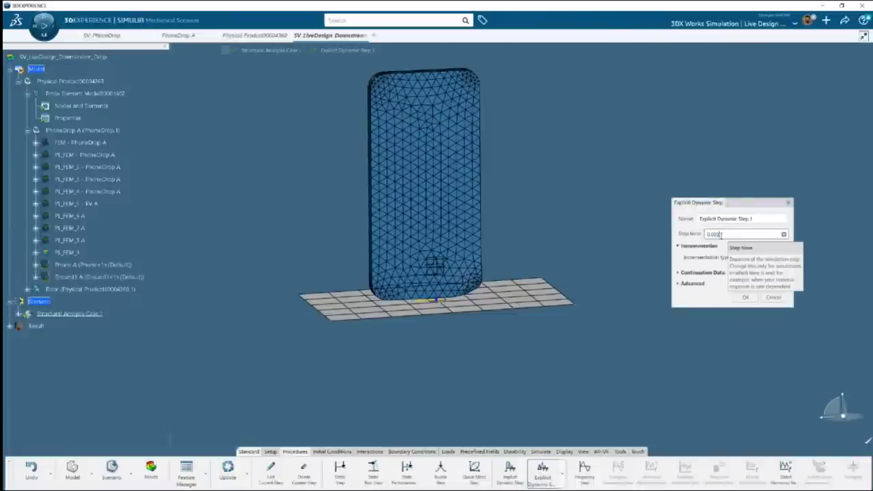
pyautogui.click(687, 273)
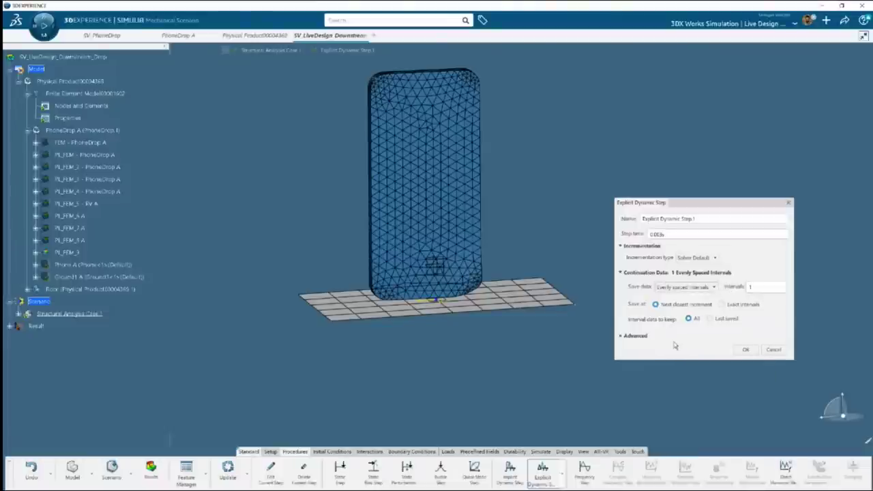
pyautogui.click(745, 350)
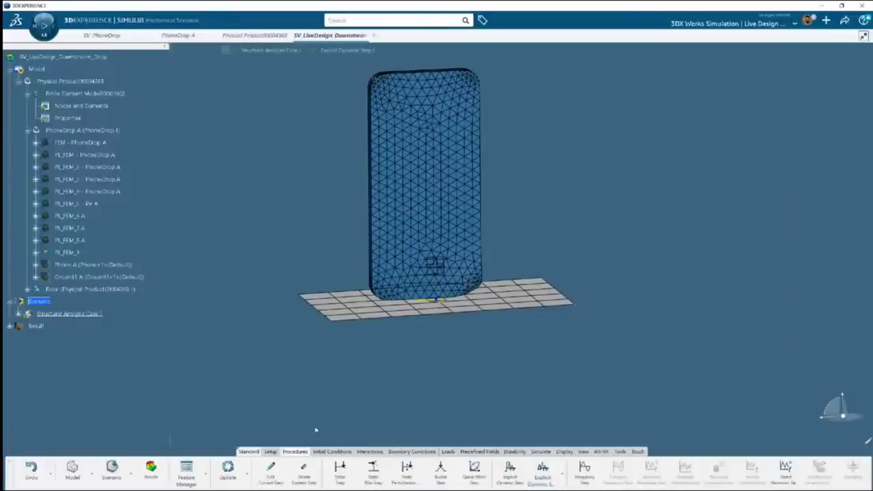
# Step: Create General Contact.1 covering all surfaces with the default penalty contact property
pyautogui.click(333, 452)
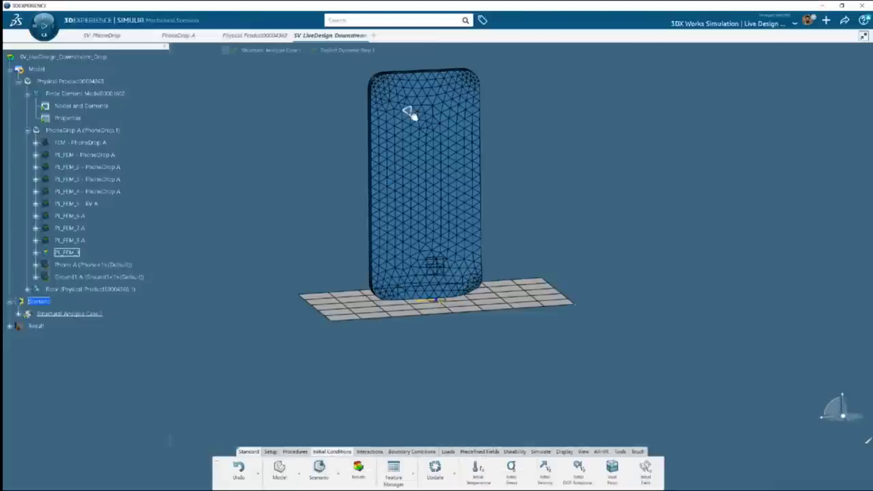
pyautogui.click(374, 452)
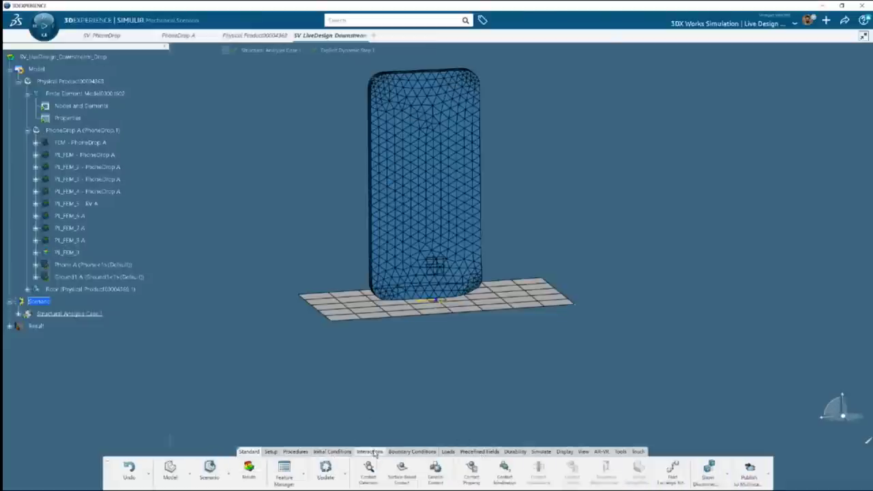
pyautogui.click(438, 477)
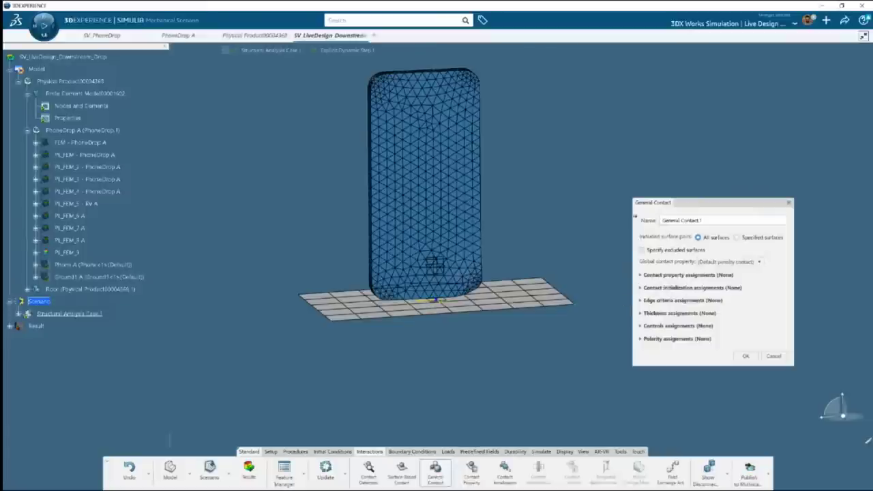
pyautogui.moveTo(655, 205); pyautogui.dragTo(626, 130)
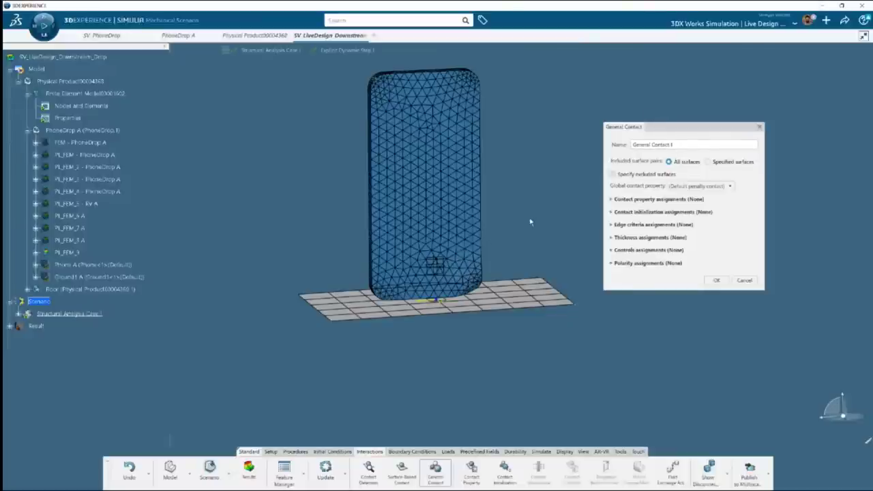
pyautogui.click(718, 280)
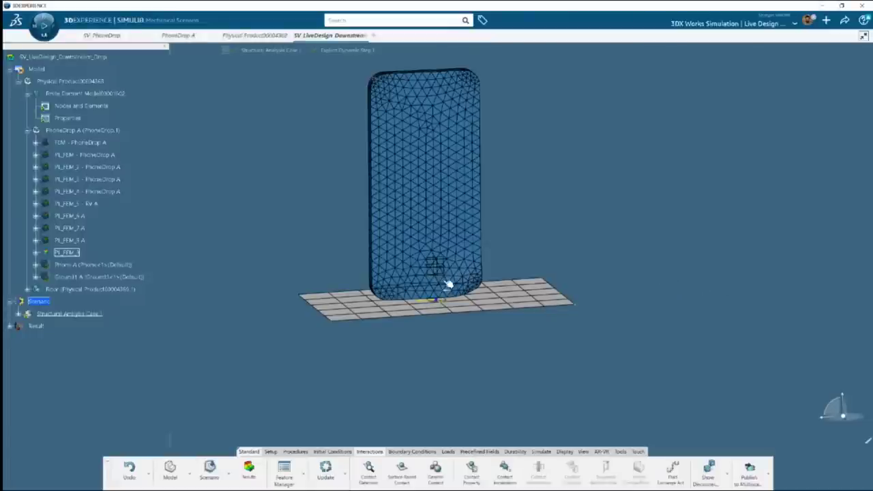
# Step: Orbit around the phone model, then expand Structural Analysis Case.1 in the specification tree
pyautogui.moveTo(447, 285); pyautogui.dragTo(452, 244, button='middle')
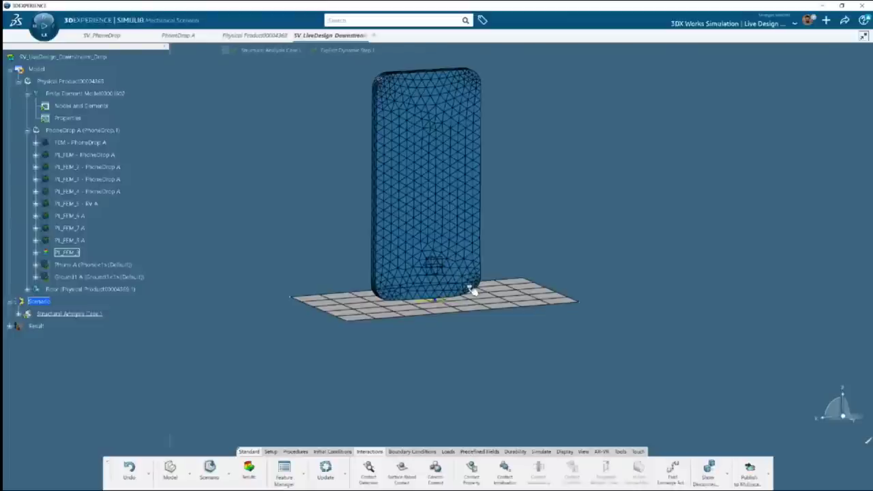
pyautogui.moveTo(460, 290); pyautogui.dragTo(384, 263, button='middle')
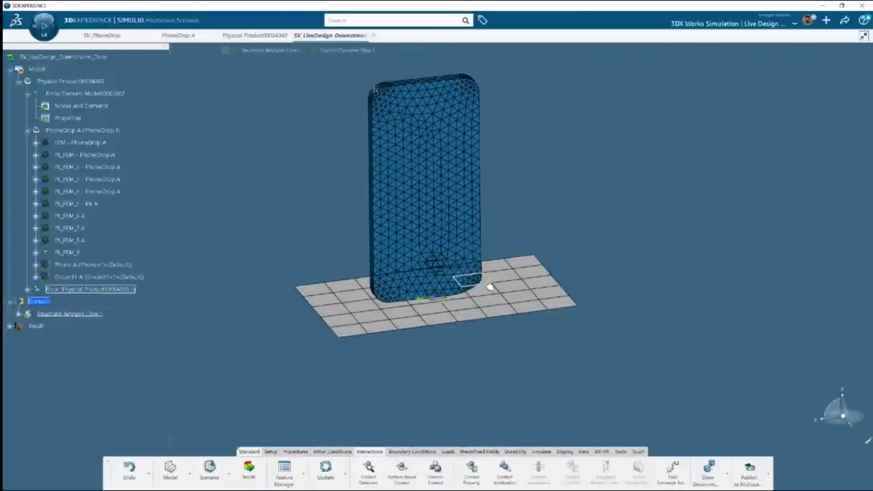
pyautogui.moveTo(484, 286); pyautogui.dragTo(472, 288, button='middle')
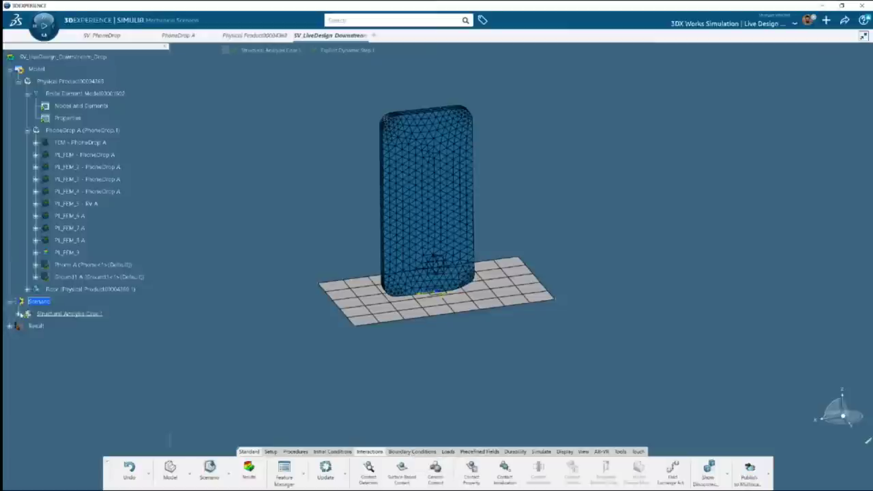
pyautogui.click(19, 314)
# Step: Expand Explicit Dynamic Step.1 in the tree and start a new Clamp restraint
pyautogui.click(27, 362)
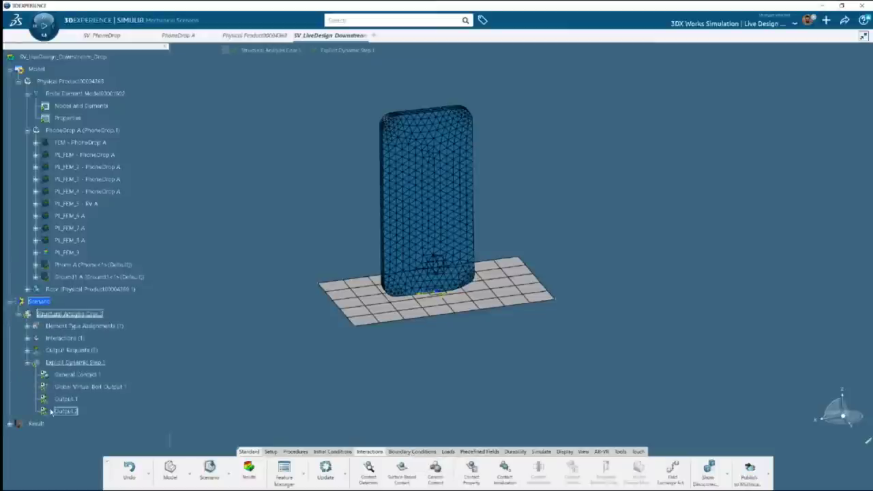
pyautogui.scroll(-3, 65, 395)
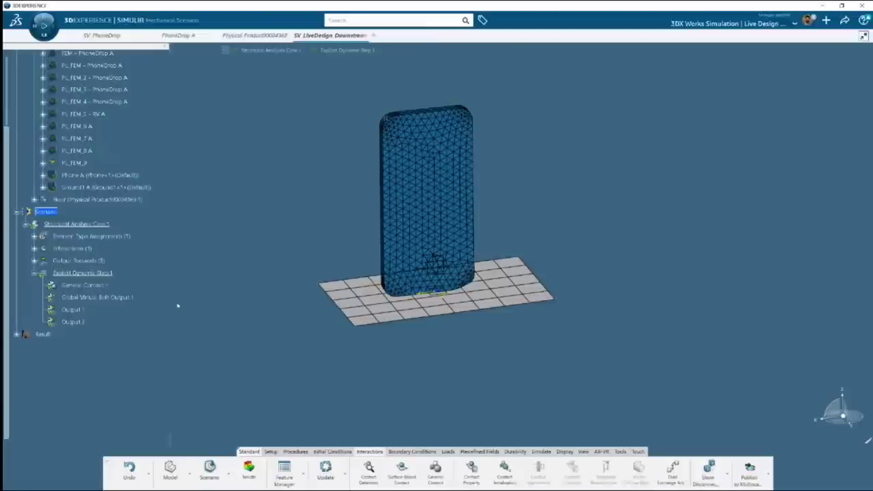
pyautogui.click(423, 453)
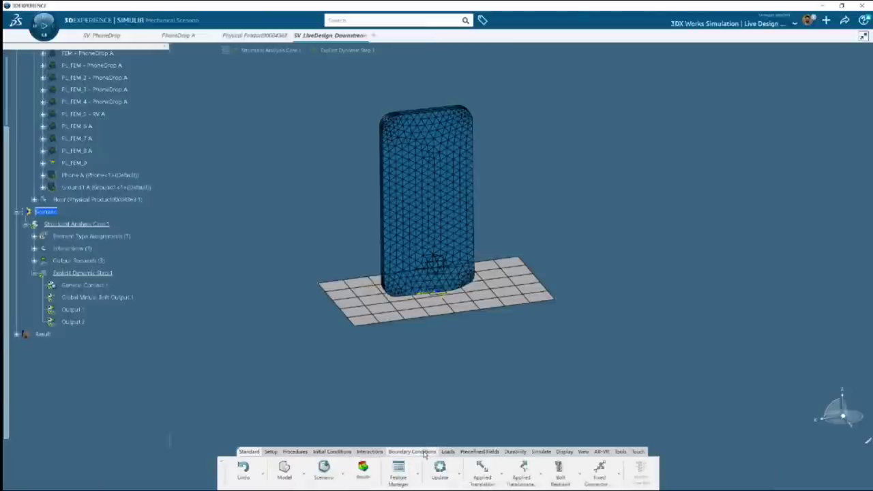
pyautogui.click(502, 479)
pyautogui.click(502, 356)
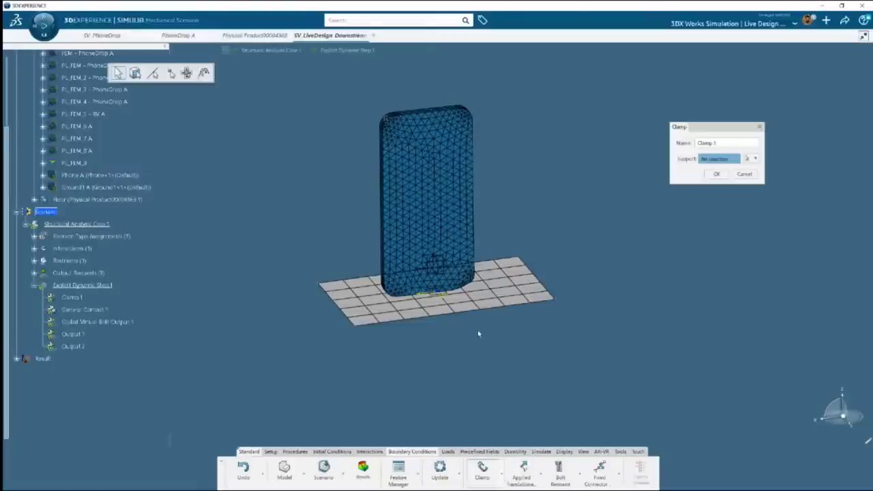
pyautogui.scroll(-2, 529, 265)
pyautogui.scroll(2, 487, 252)
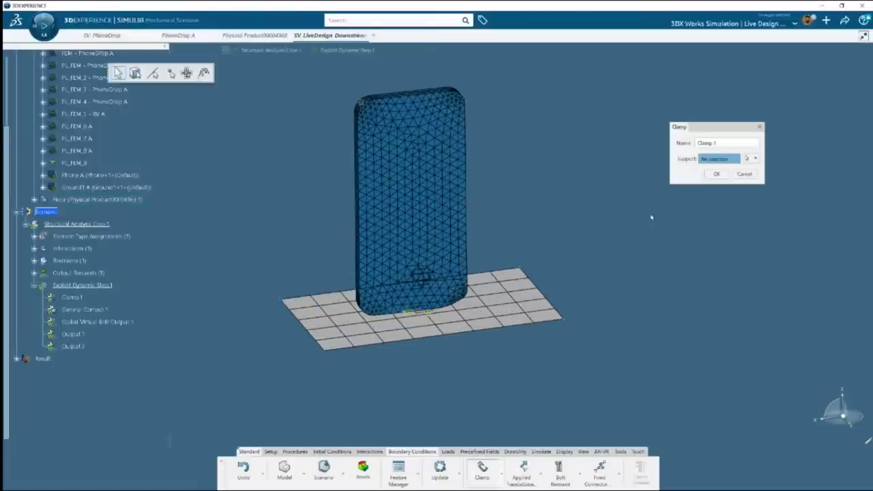
# Step: Set the clamp support to the Floor's Rigid Body.1 via FEM features and finish Clamp.1
pyautogui.click(755, 158)
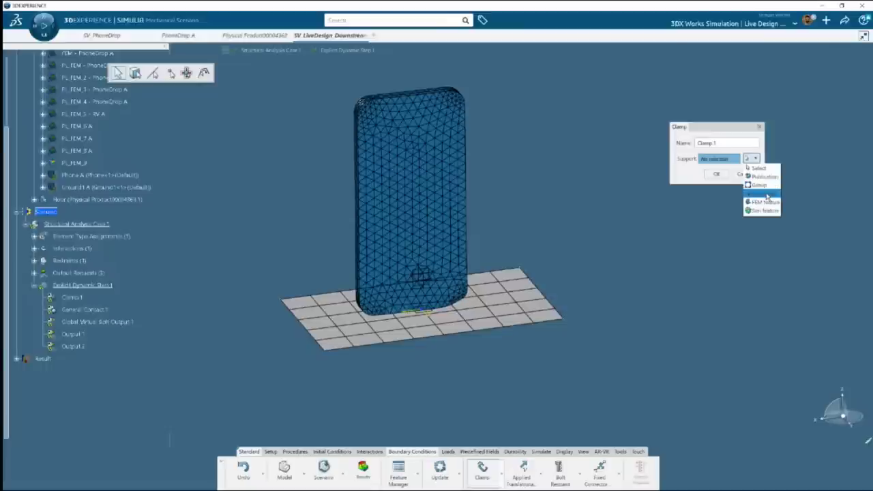
pyautogui.click(765, 205)
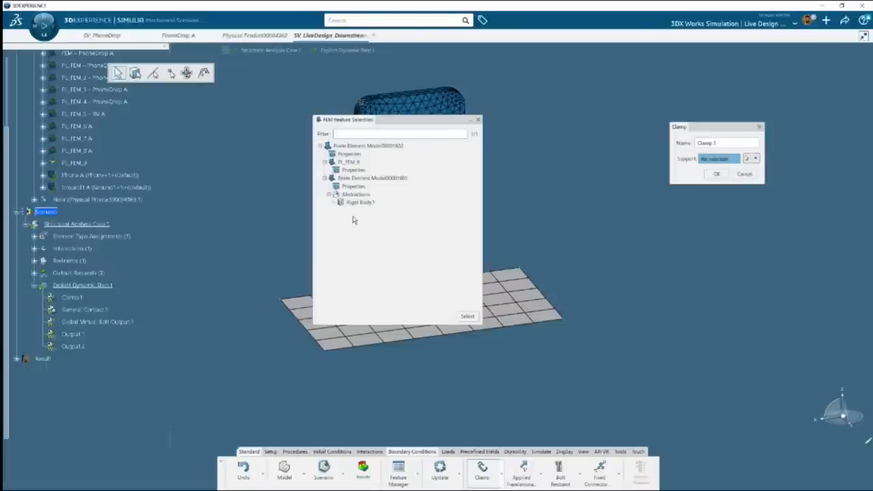
pyautogui.click(353, 202)
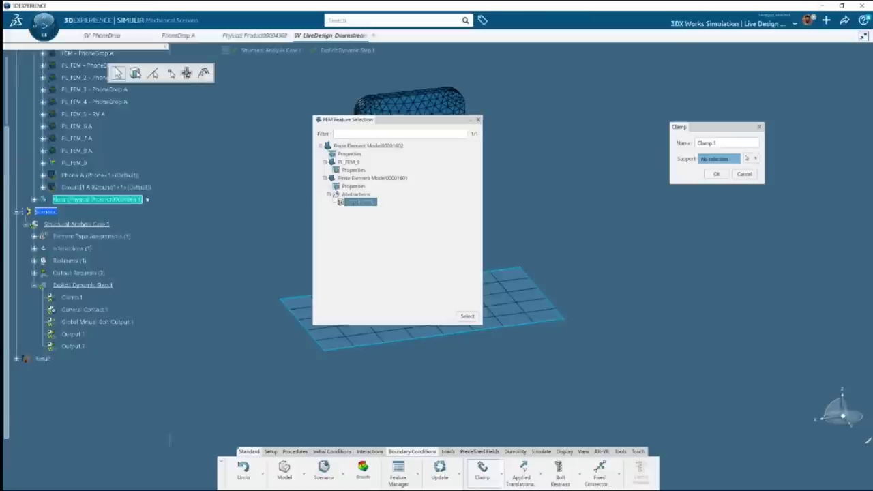
pyautogui.click(33, 199)
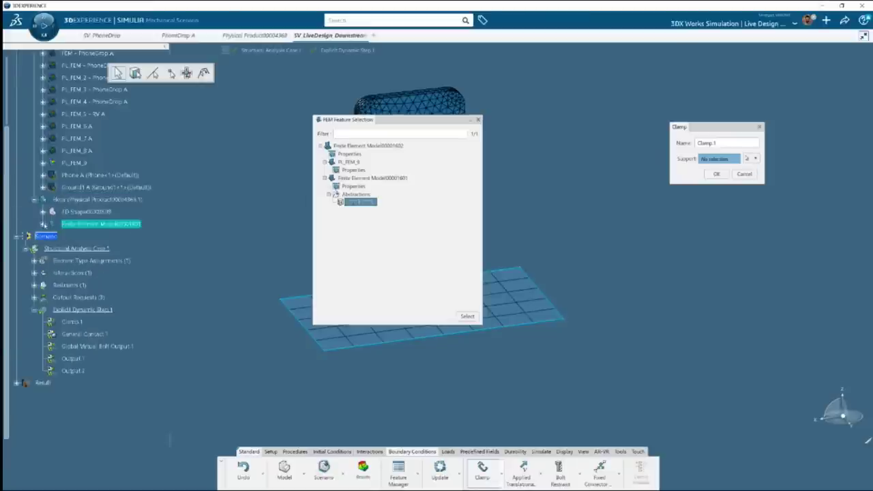
pyautogui.click(43, 224)
pyautogui.click(51, 262)
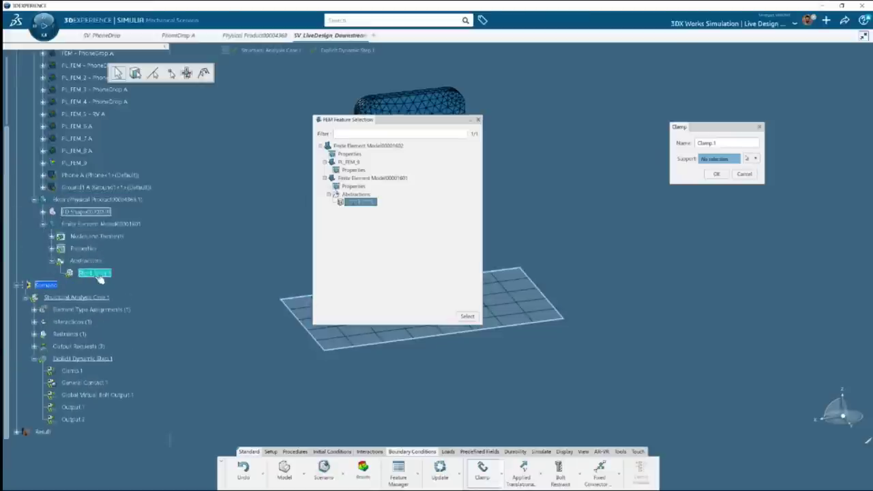
pyautogui.click(468, 316)
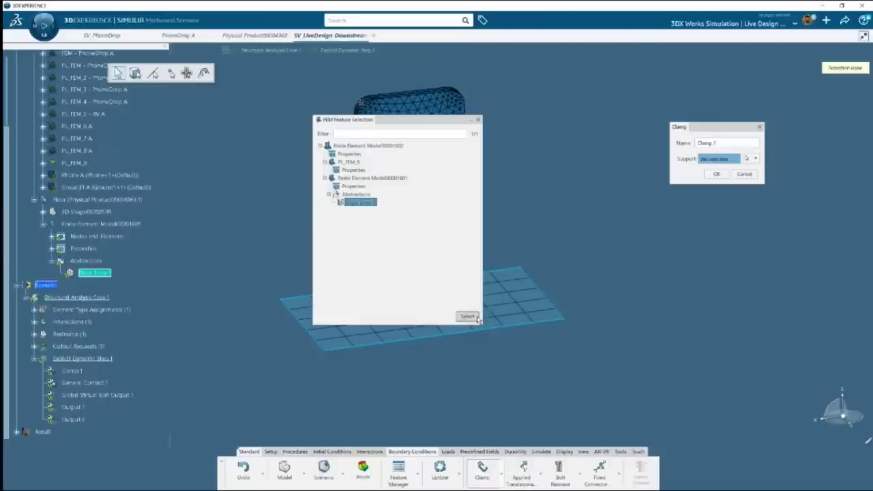
pyautogui.click(716, 174)
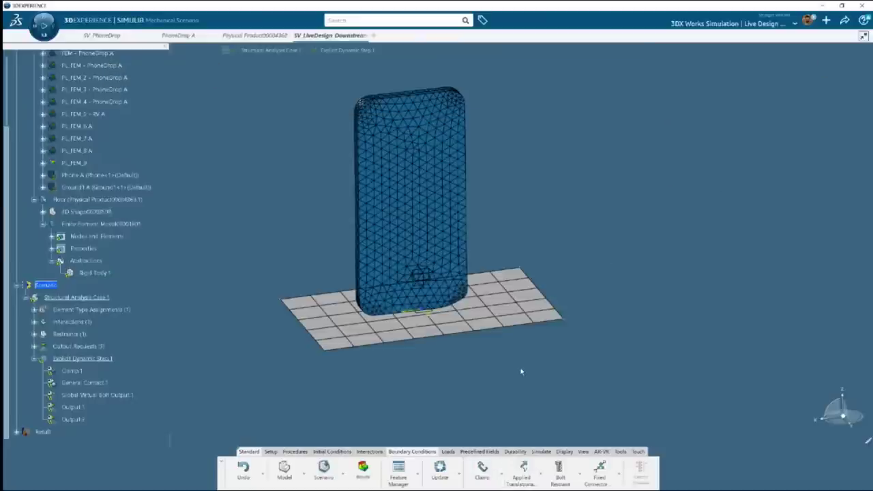
# Step: Start Initial Velocity.1 along Translation Z in Global axes and expand PI_FEM_9's Groups
pyautogui.click(502, 478)
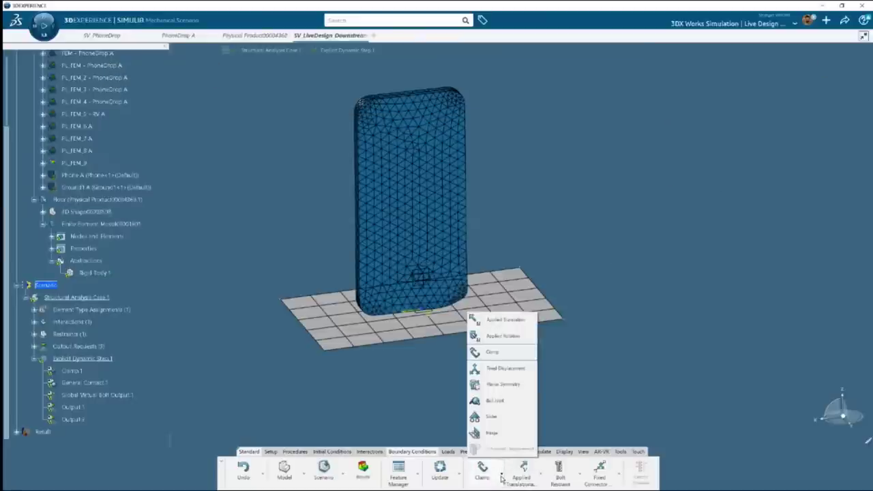
pyautogui.click(334, 452)
pyautogui.click(548, 478)
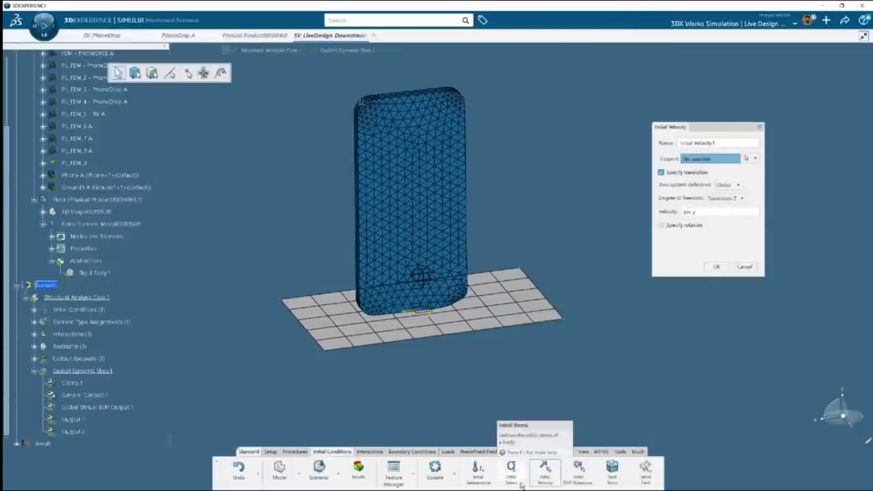
pyautogui.moveTo(406, 240); pyautogui.dragTo(390, 260, button='middle')
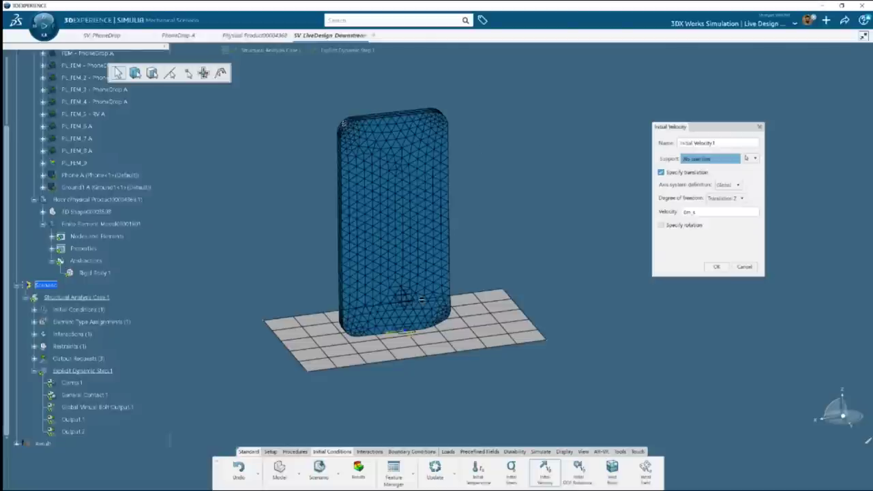
pyautogui.moveTo(426, 313)
pyautogui.mouseDown(button='middle')
pyautogui.moveTo(423, 325)
pyautogui.moveTo(416, 300)
pyautogui.mouseUp(button='middle')
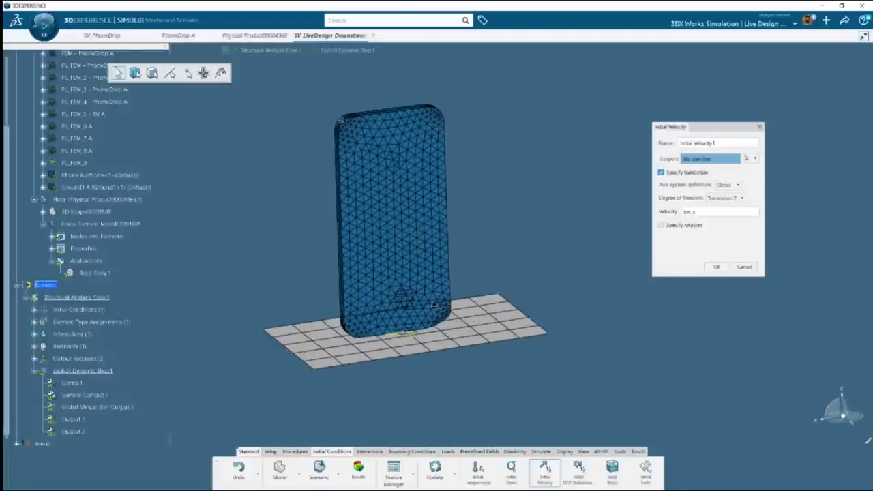
pyautogui.scroll(2, 103, 214)
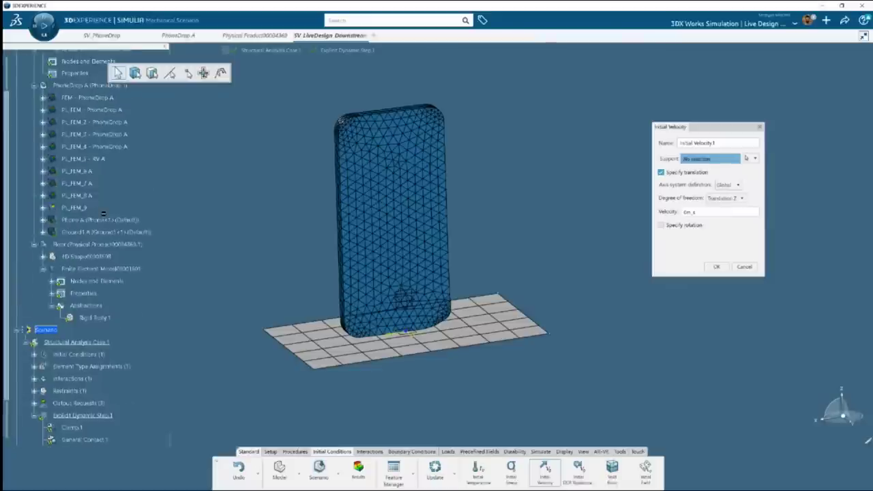
pyautogui.scroll(2, 103, 214)
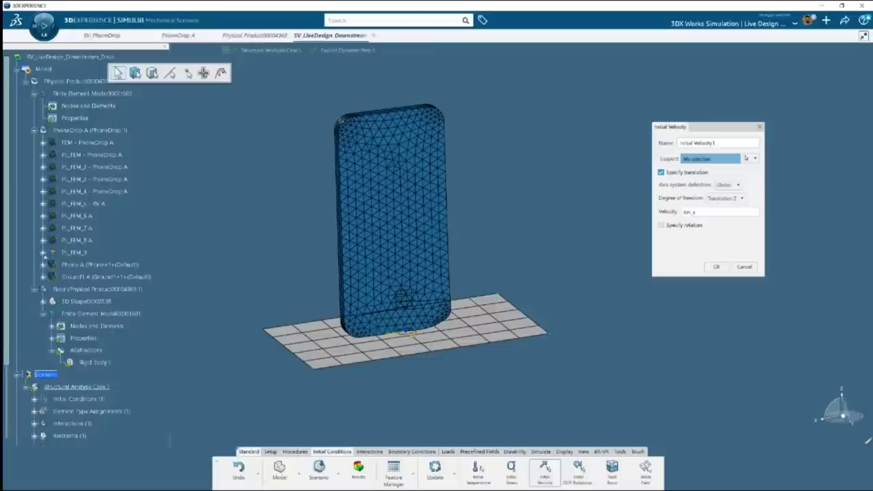
pyautogui.click(44, 253)
pyautogui.click(50, 290)
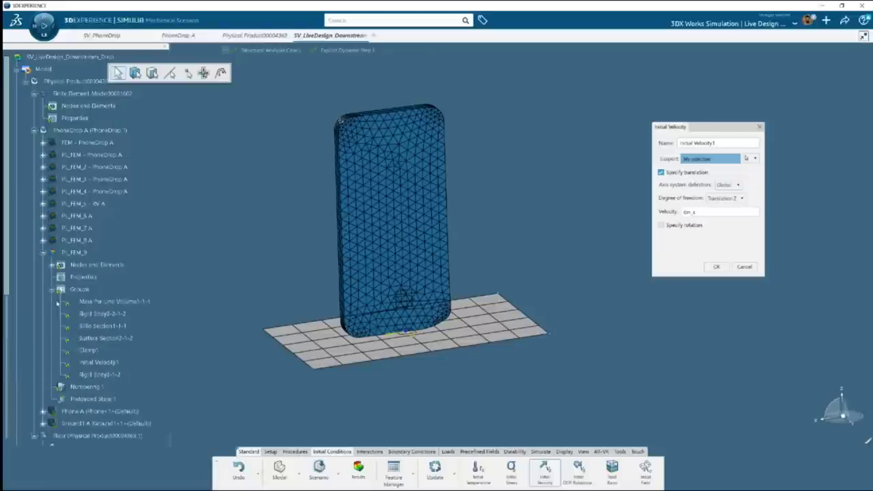
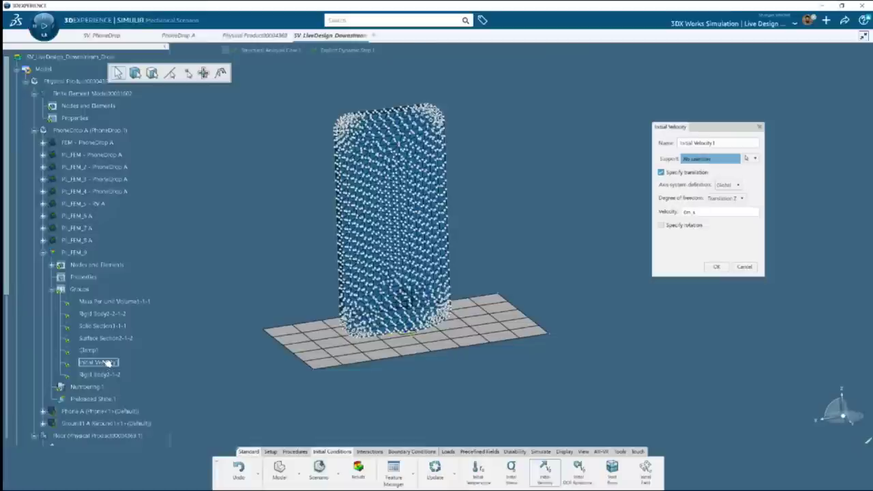
# Step: Give Initial Velocity1 a downward Translation Z velocity of -30 m_s on the phone
pyautogui.click(103, 365)
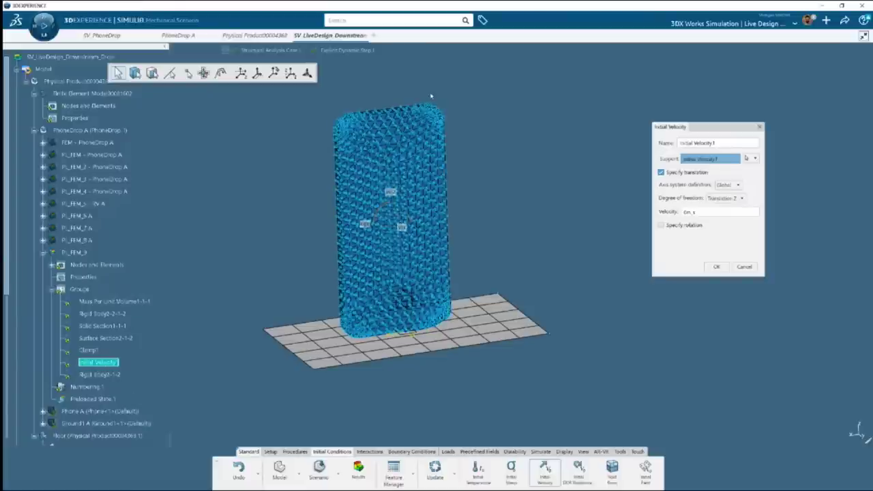
pyautogui.click(754, 212)
pyautogui.write('30')
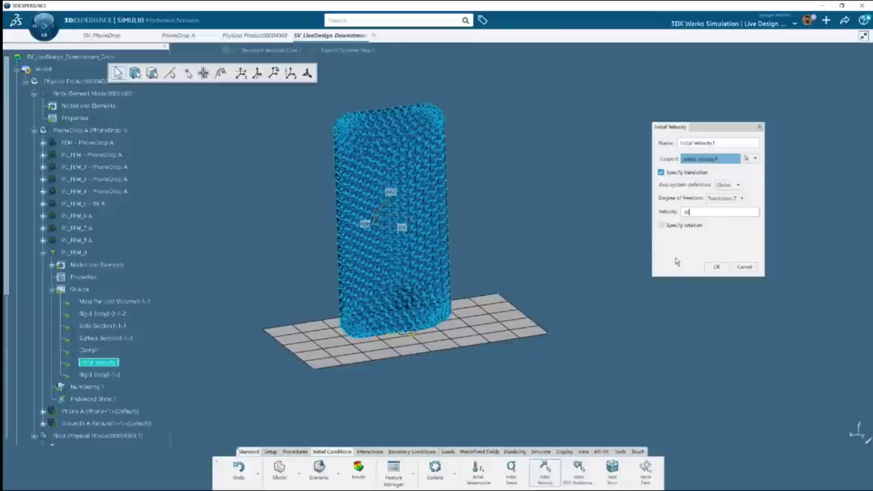
pyautogui.press('Tab')
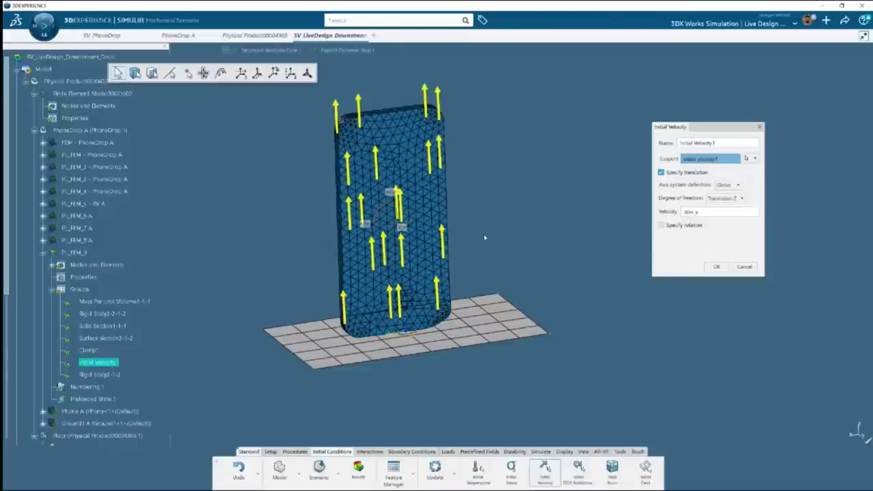
pyautogui.click(709, 213)
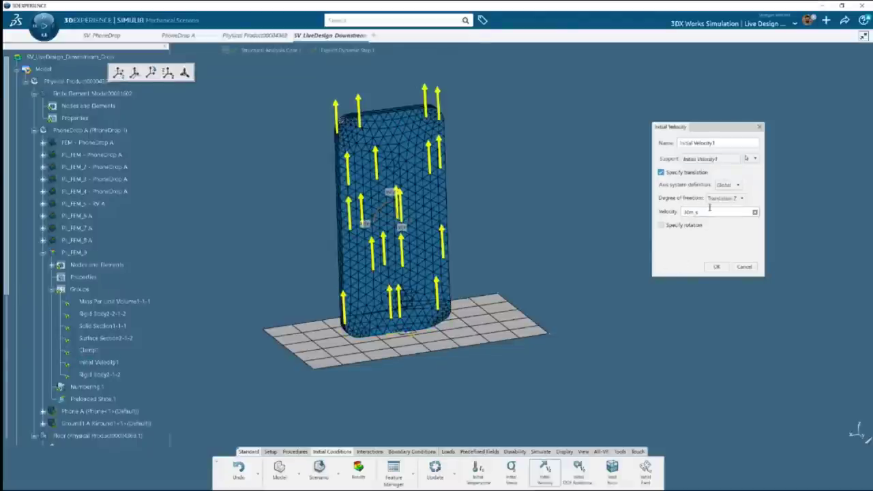
pyautogui.press('Home')
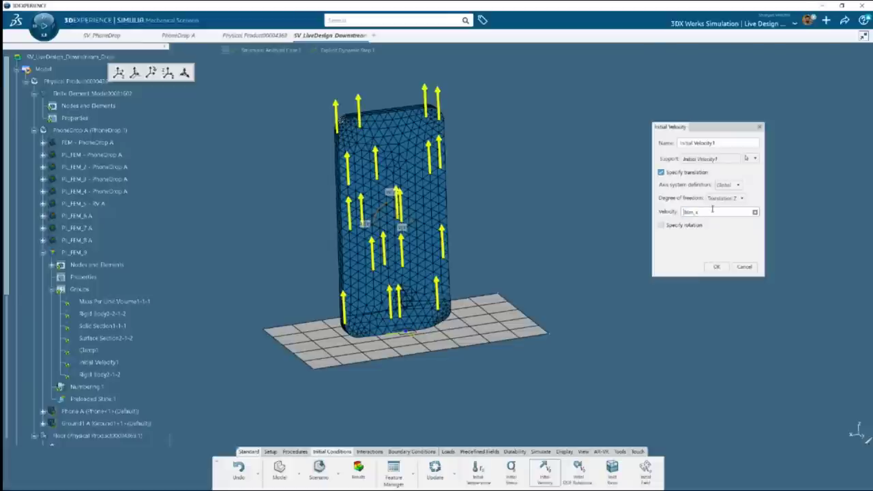
pyautogui.write('-')
pyautogui.press('Tab')
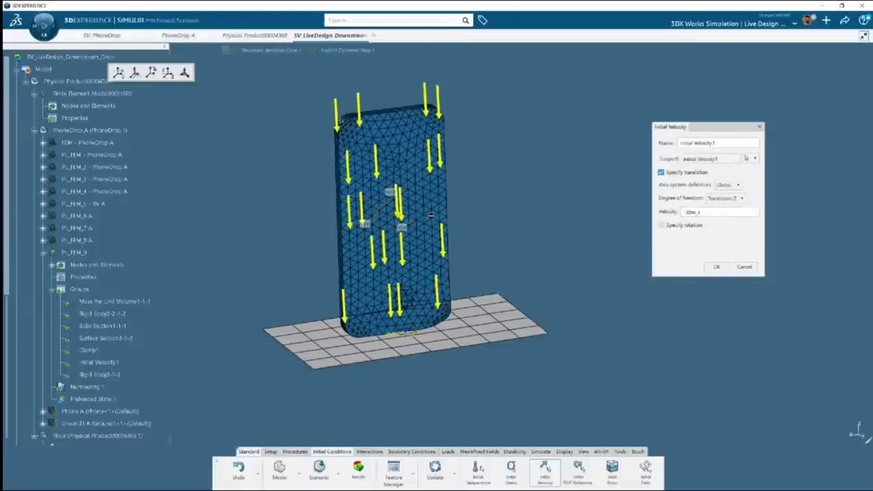
pyautogui.moveTo(451, 256); pyautogui.dragTo(454, 271, button='middle')
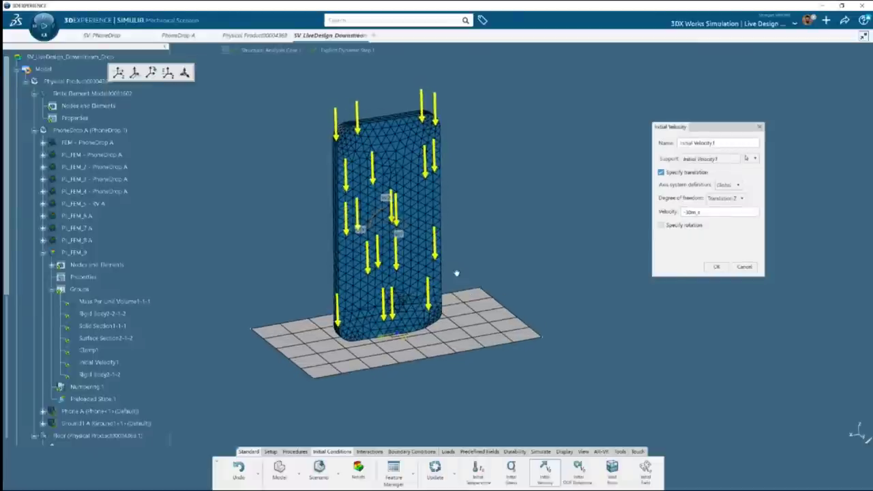
pyautogui.click(716, 267)
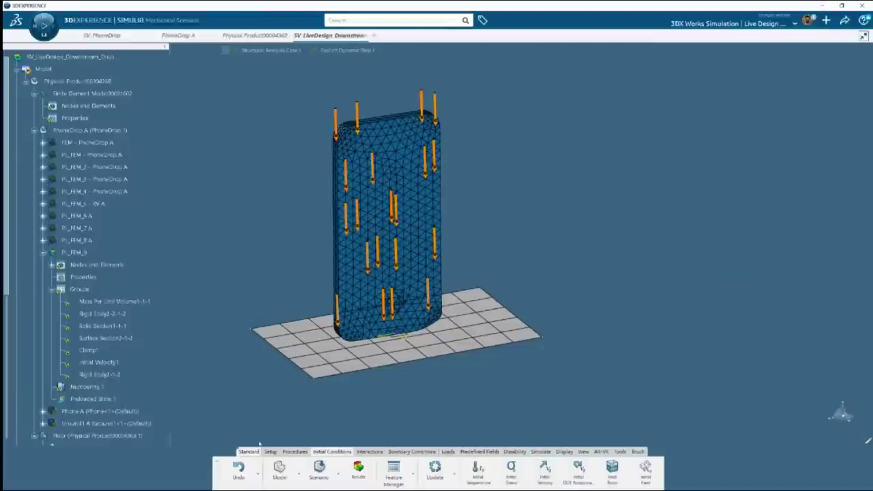
# Step: Update the model and deactivate the Global Virtual Bolt Output.1 request in the Scenario Manager
pyautogui.click(435, 470)
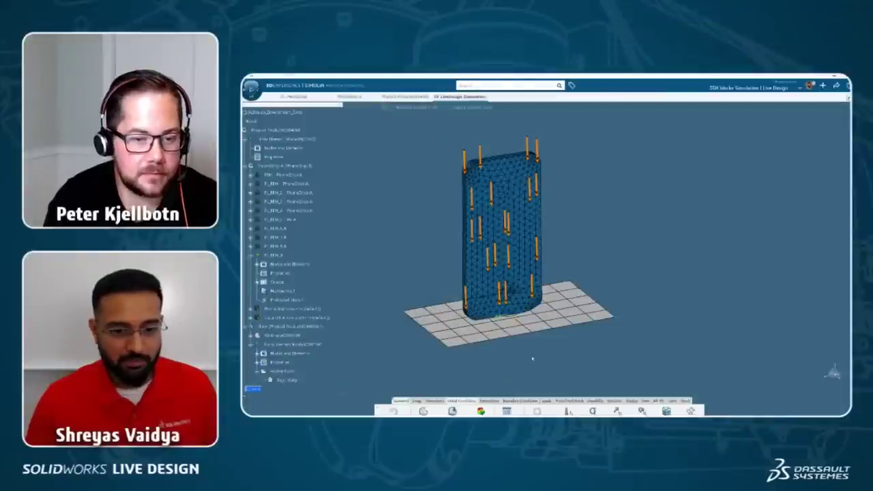
pyautogui.click(507, 411)
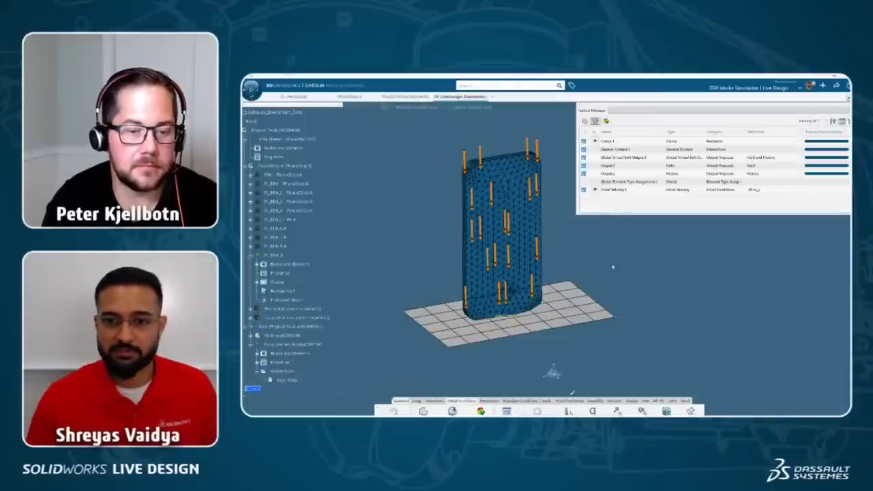
pyautogui.click(603, 157)
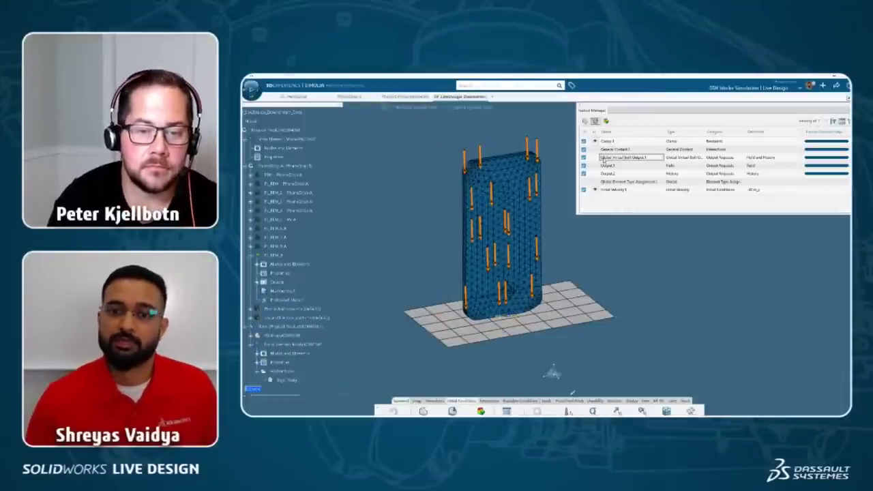
pyautogui.click(584, 157)
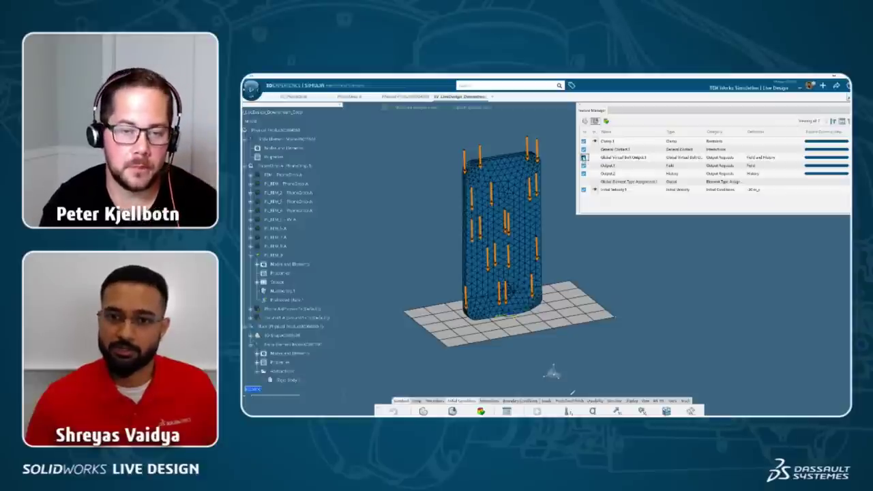
# Step: Review the Output.1, clamp, general contact, initial velocity and floor plate features
pyautogui.click(631, 165)
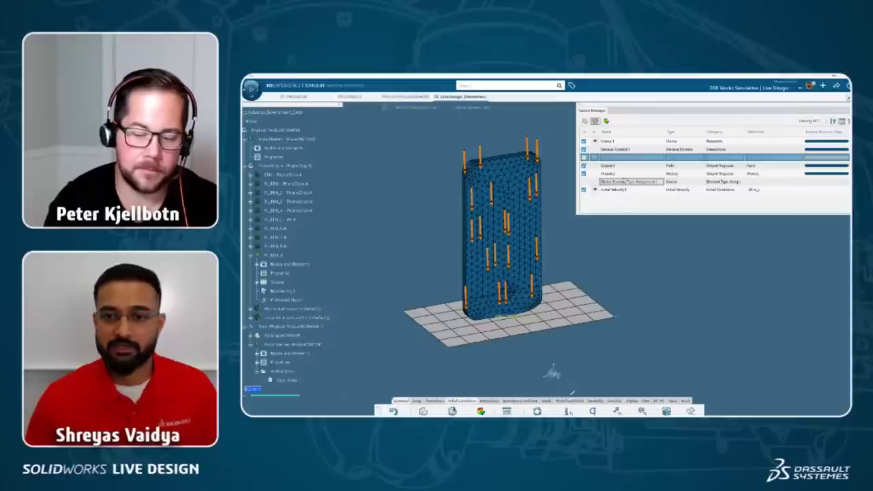
pyautogui.click(608, 142)
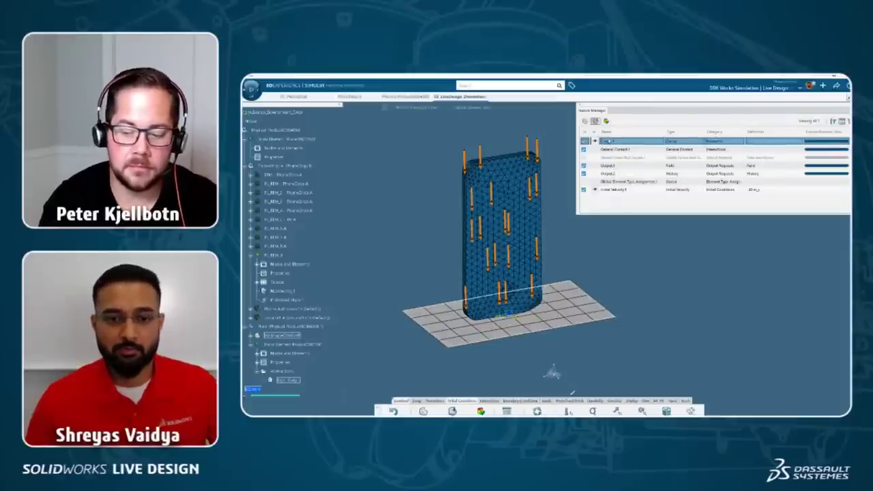
pyautogui.click(613, 151)
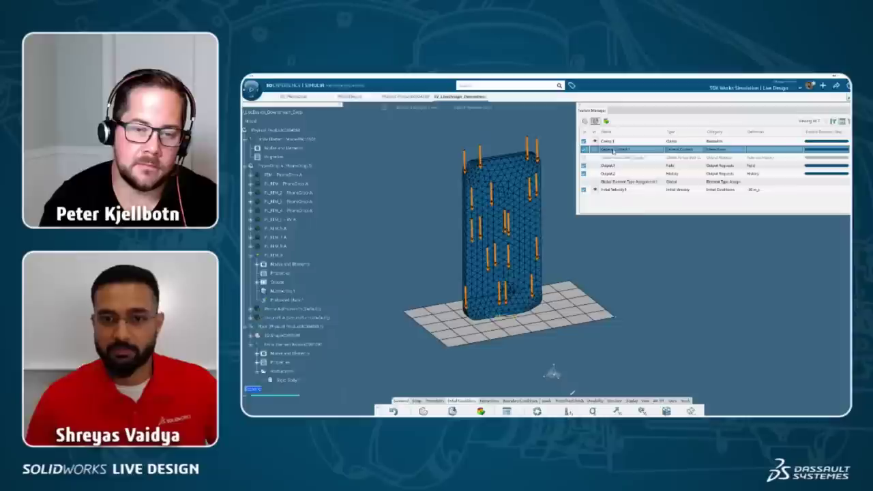
pyautogui.click(616, 190)
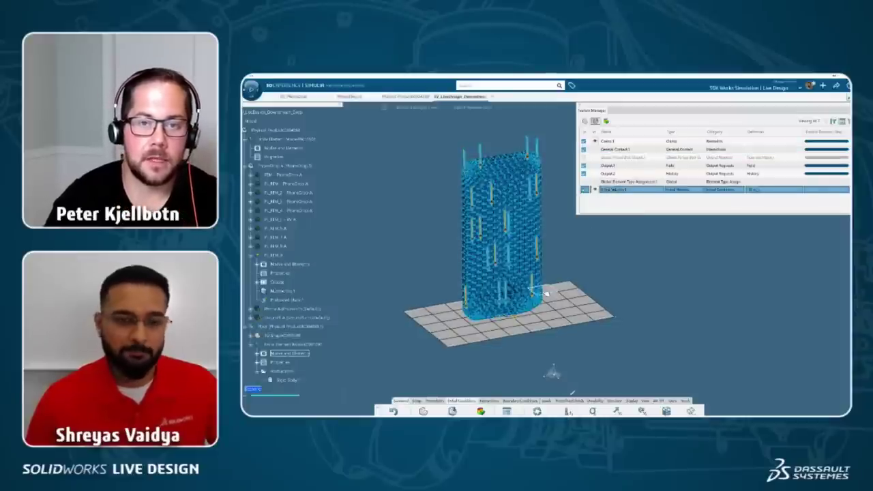
pyautogui.click(582, 304)
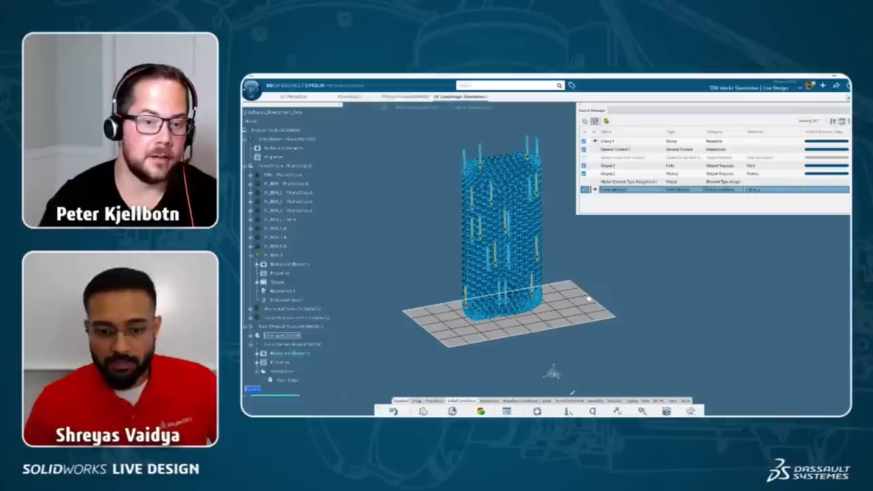
pyautogui.moveTo(588, 300); pyautogui.dragTo(614, 287, button='middle')
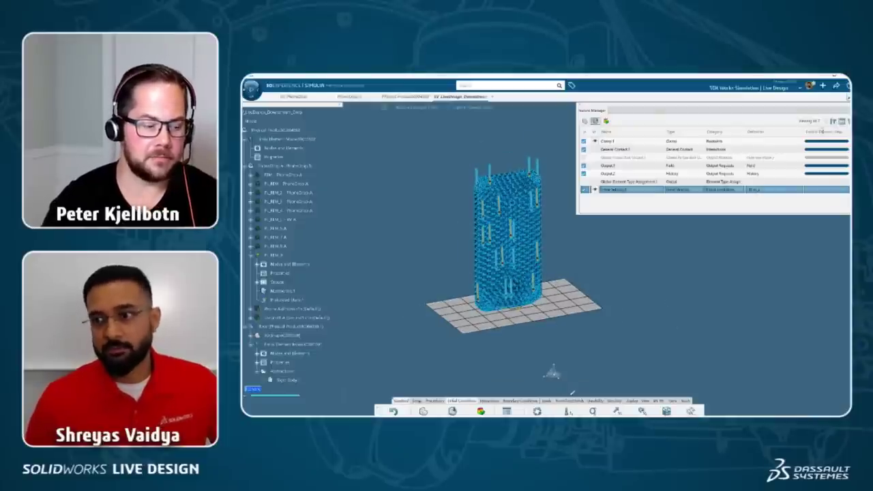
pyautogui.press('Escape')
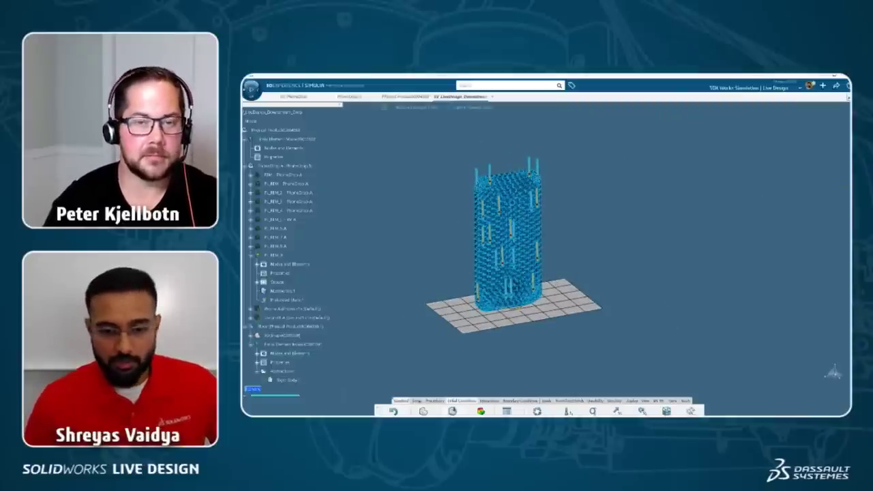
# Step: Update the model and launch the solver on Structural Analysis Case 1
pyautogui.click(537, 411)
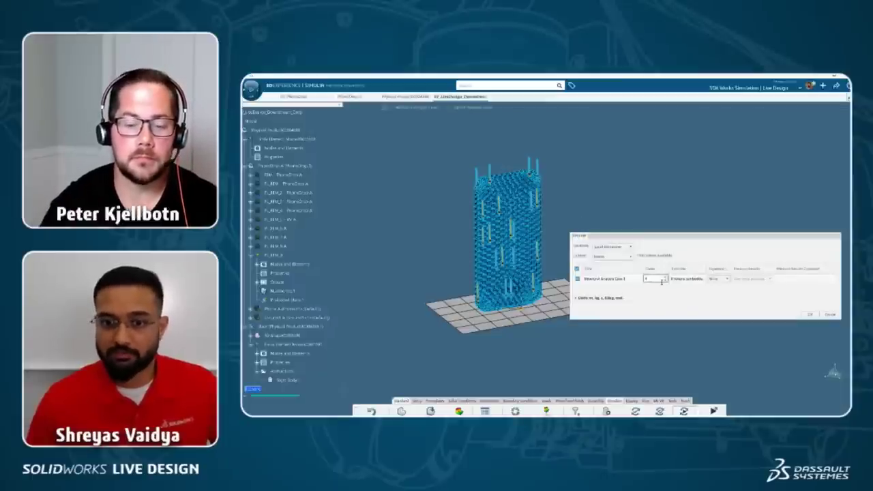
pyautogui.click(654, 278)
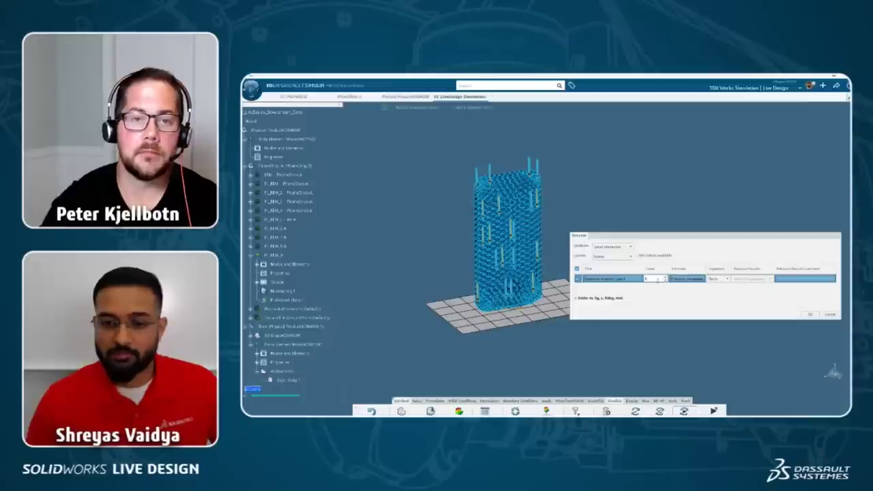
pyautogui.click(810, 314)
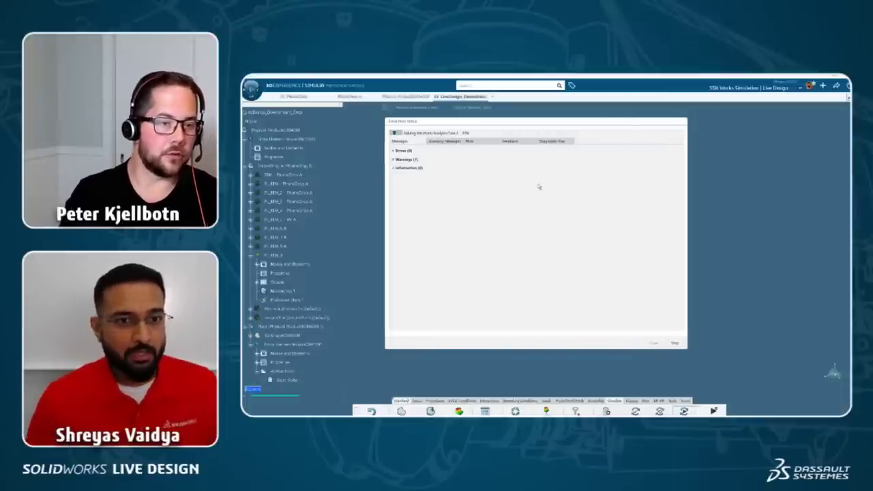
# Step: Show the execution status log with the explicit analysis increments and step times
pyautogui.click(519, 142)
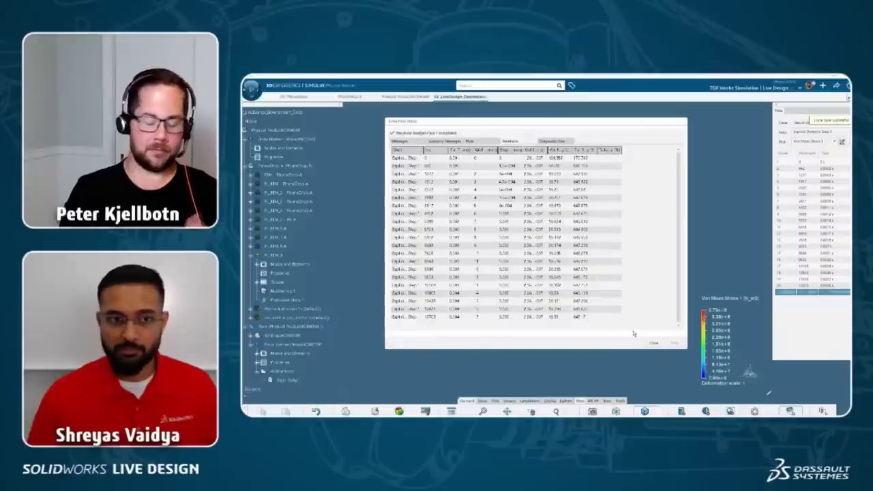
# Step: Close the execution status window and orient the von Mises stress result view
pyautogui.click(653, 344)
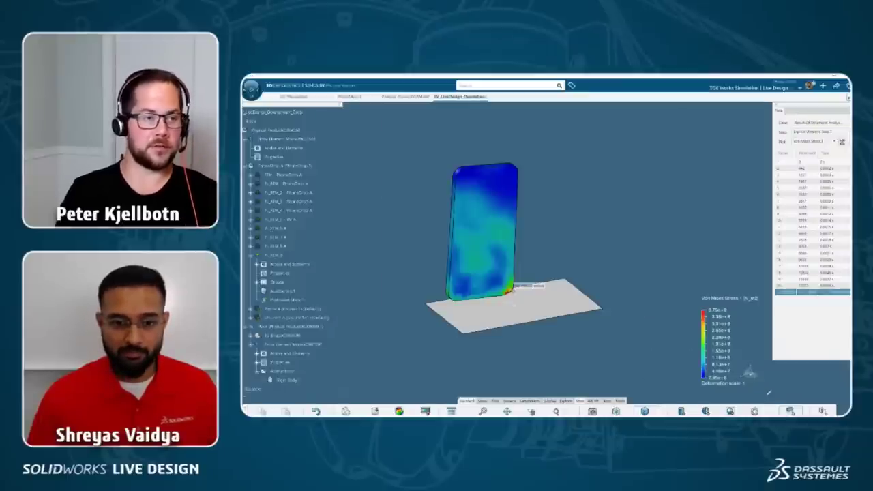
pyautogui.moveTo(524, 290)
pyautogui.mouseDown(button='middle')
pyautogui.moveTo(522, 308)
pyautogui.moveTo(620, 303)
pyautogui.moveTo(525, 300)
pyautogui.mouseUp(button='middle')
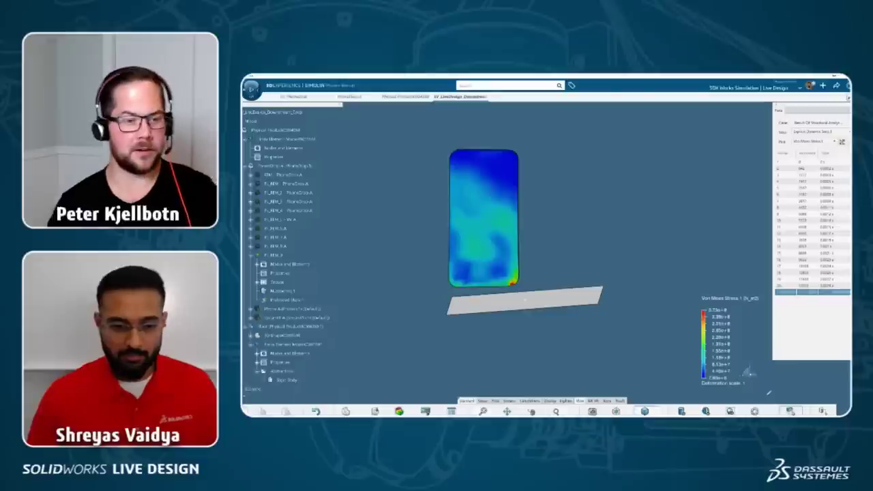
pyautogui.click(481, 412)
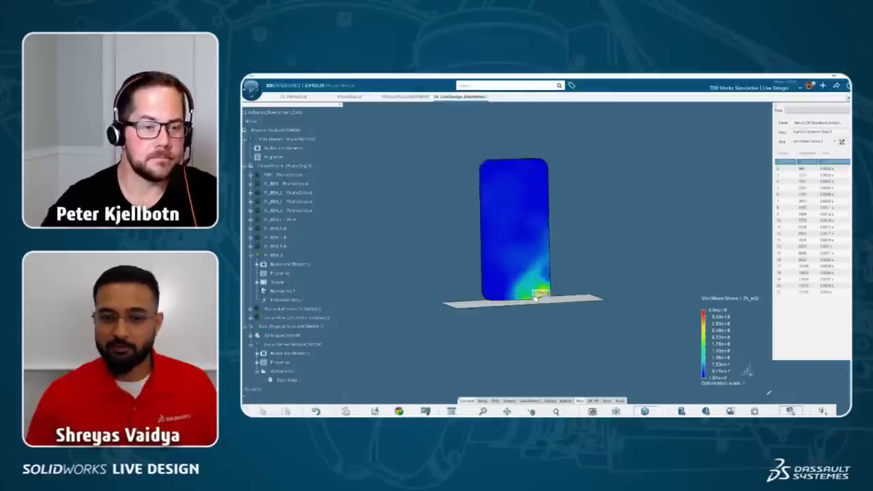
pyautogui.scroll(3, 529, 294)
pyautogui.moveTo(546, 296)
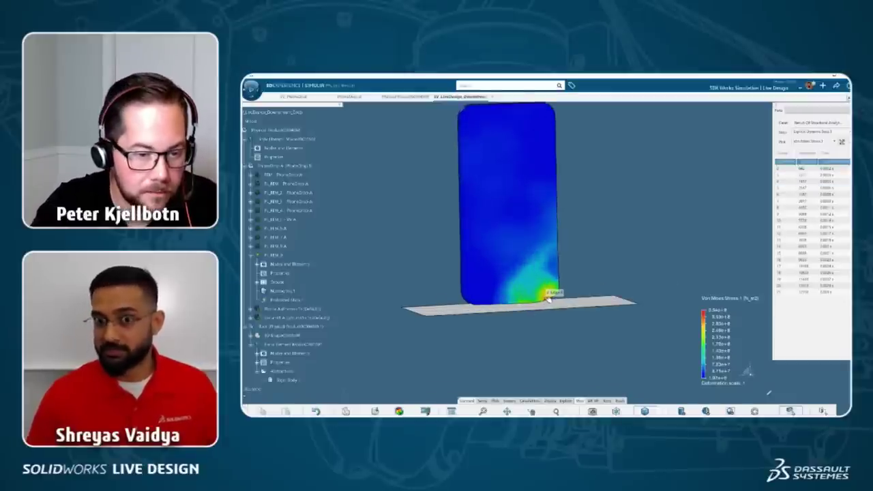
pyautogui.moveTo(546, 299); pyautogui.dragTo(548, 305, button='middle')
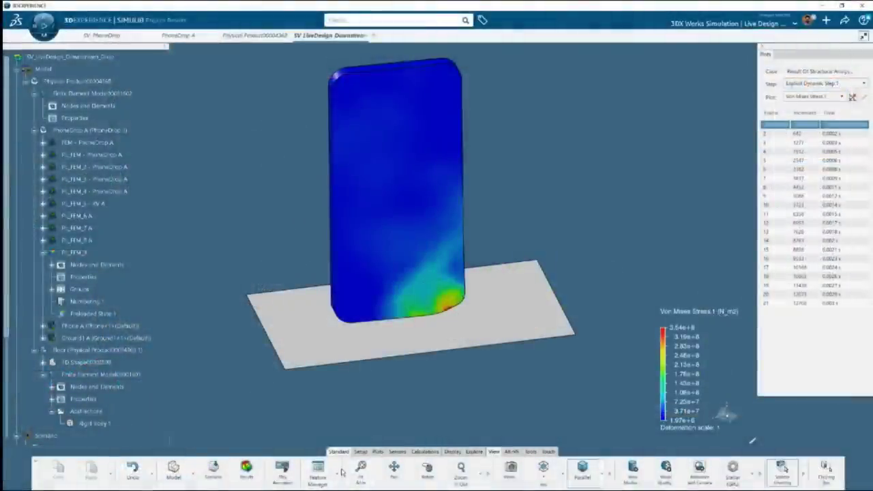
# Step: Play the von Mises stress drop animation, stop at frame 9, and switch to the slides
pyautogui.click(281, 469)
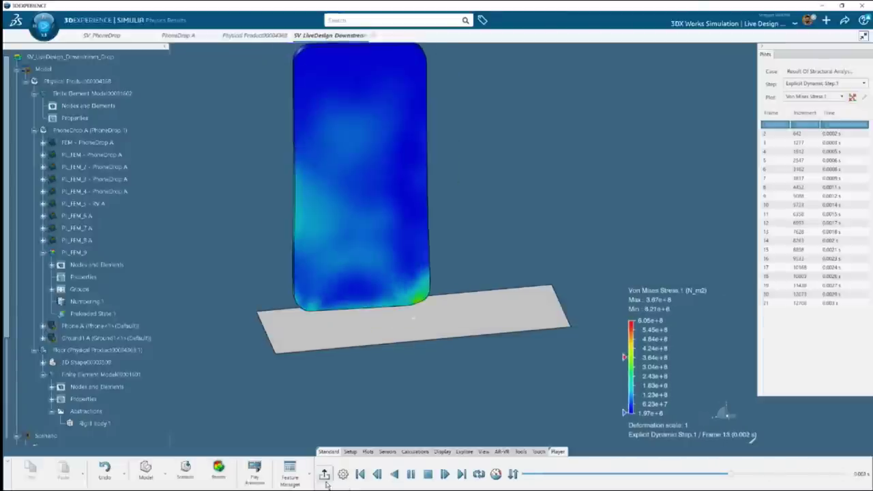
pyautogui.click(428, 474)
pyautogui.scroll(-3, 429, 320)
pyautogui.scroll(2, 419, 289)
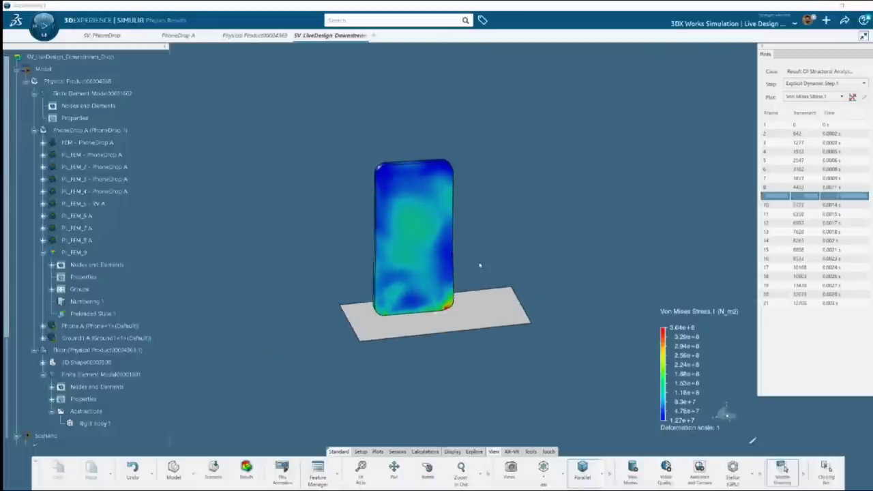
pyautogui.hotkey('alt', 'Tab')
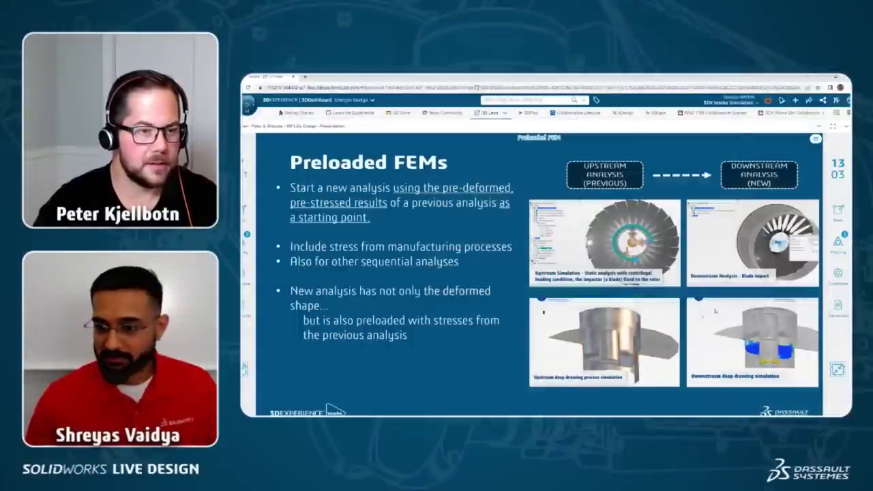
# Step: Open the Agenda slide from the slide overview, revisit it, and return to the overview
pyautogui.press('Escape')
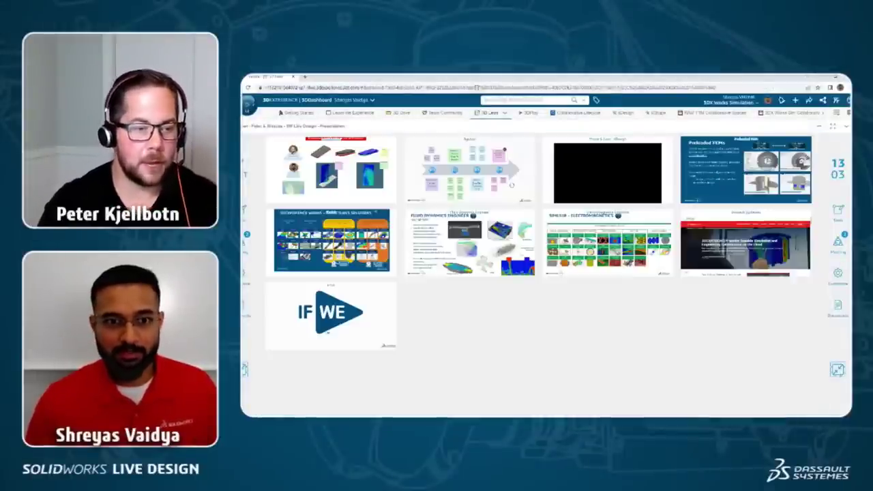
pyautogui.click(469, 170)
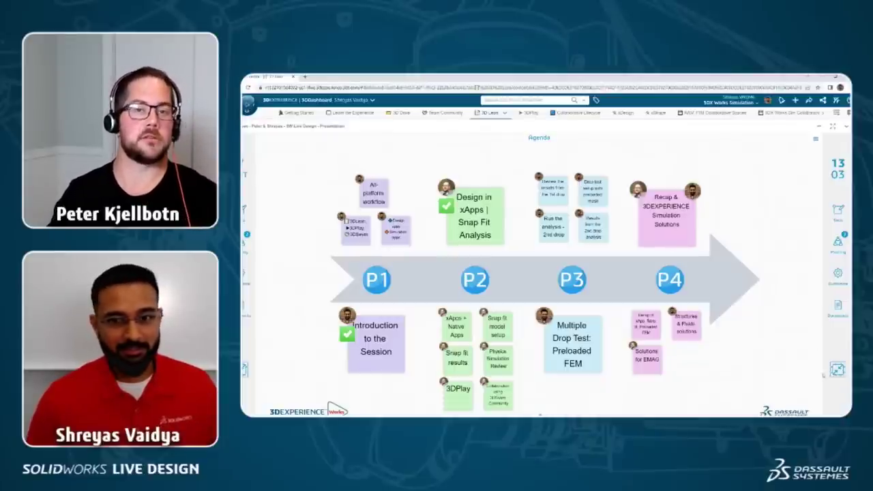
pyautogui.click(837, 369)
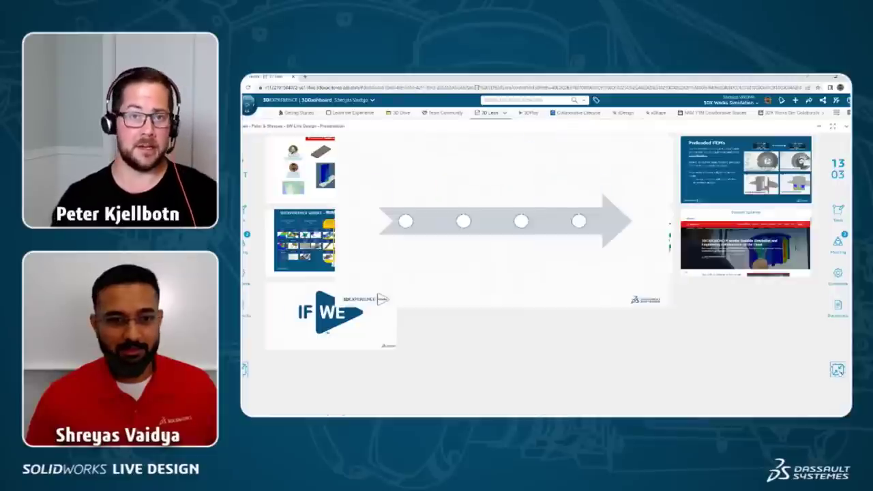
pyautogui.click(497, 197)
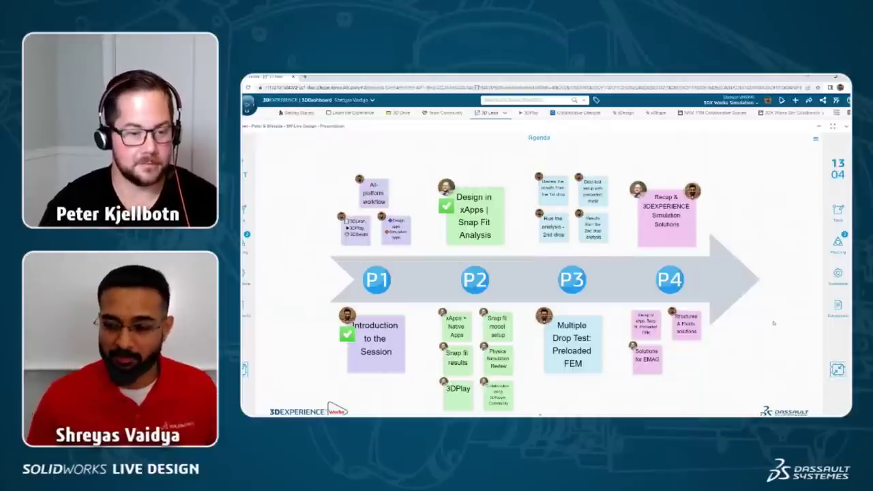
pyautogui.click(837, 369)
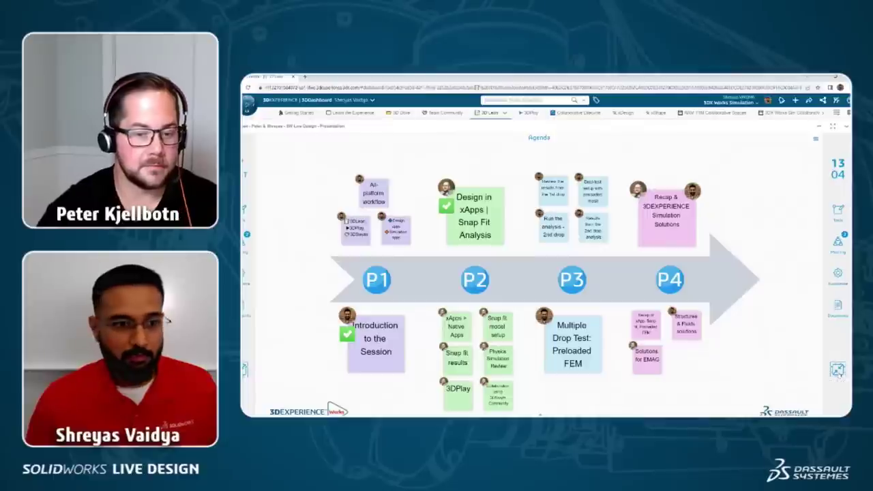
# Step: Open the Structures Solutions slide and zoom into the engineer columns and back out
pyautogui.click(359, 247)
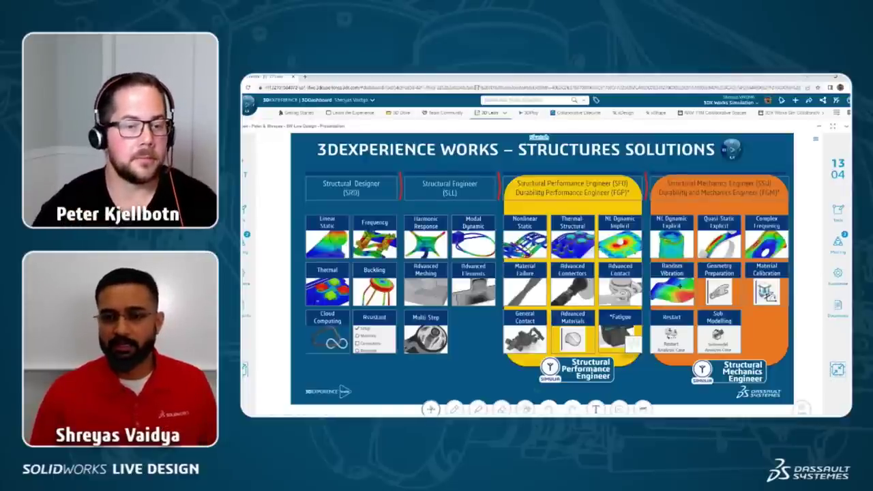
pyautogui.press('Right')
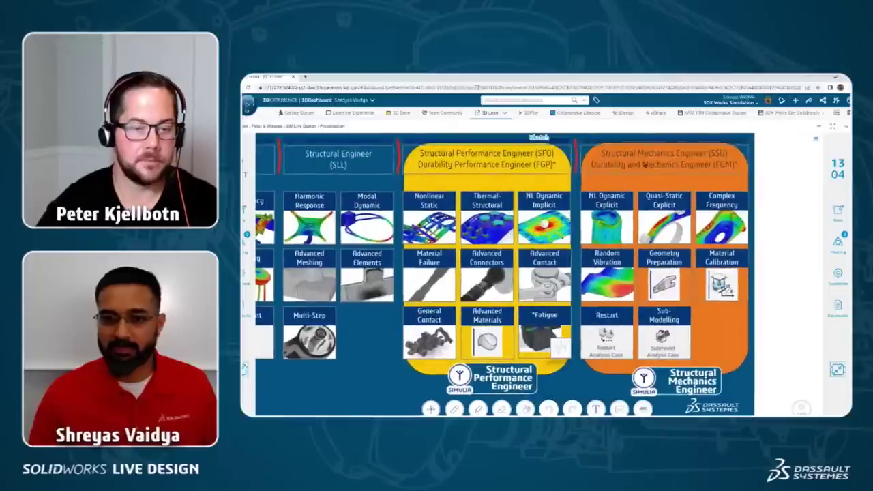
pyautogui.press('Right')
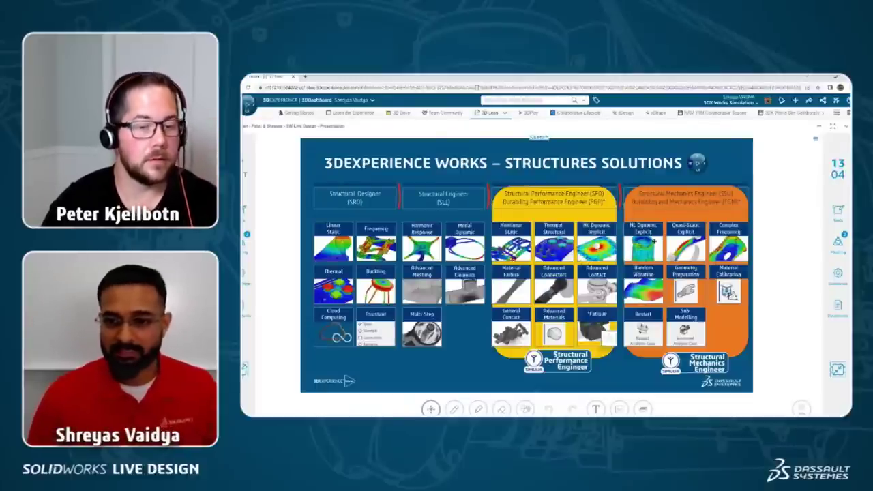
pyautogui.scroll(2, 686, 256)
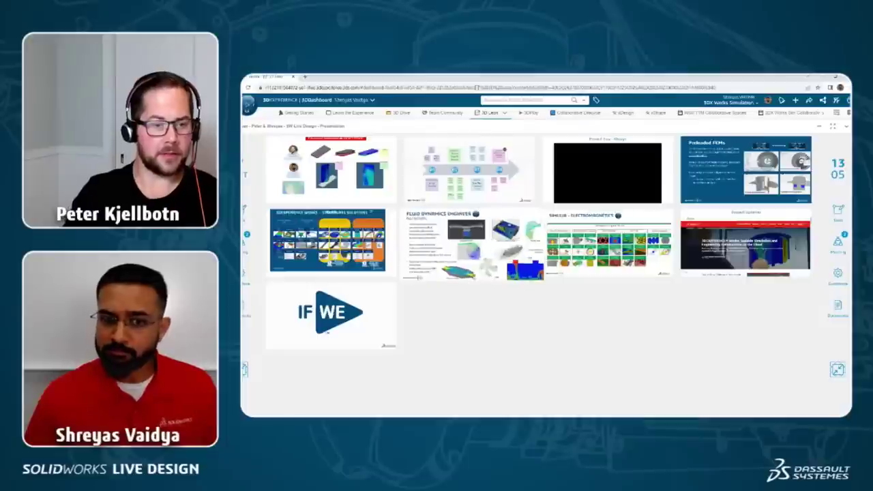
# Step: View the Fluid Dynamics Engineer slide, then reopen Structures Solutions and zoom in and out
pyautogui.click(474, 277)
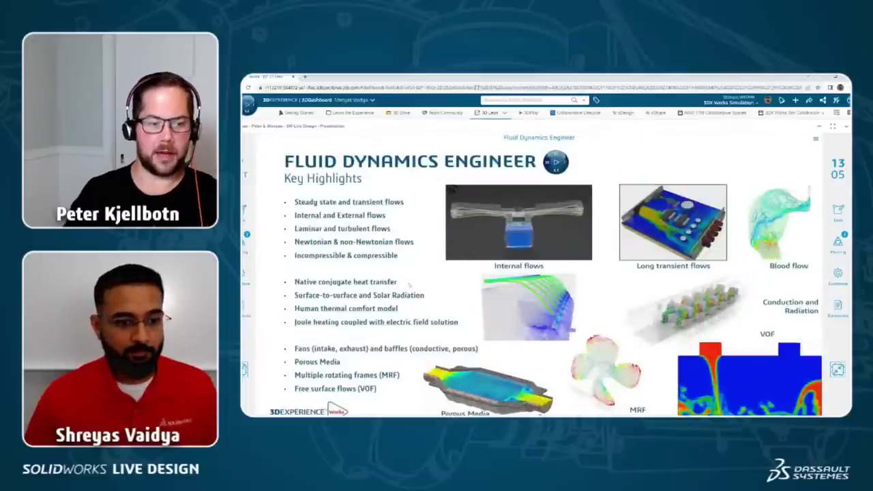
pyautogui.press('Escape')
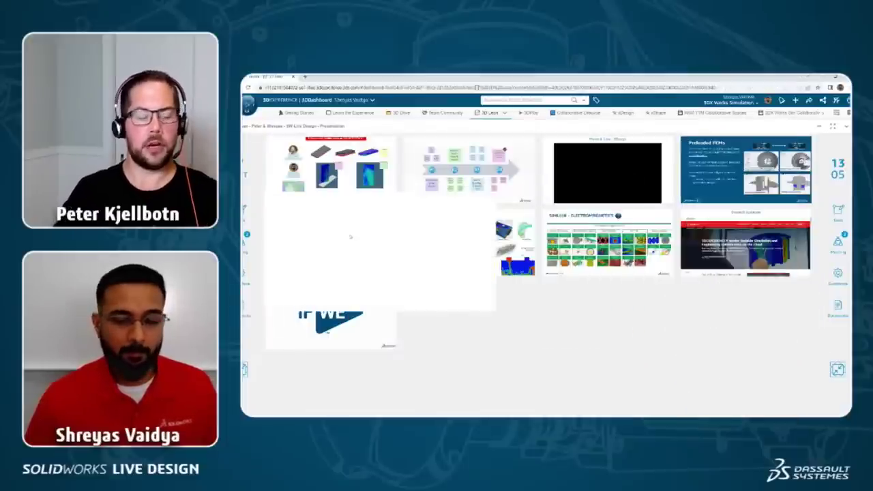
pyautogui.click(499, 242)
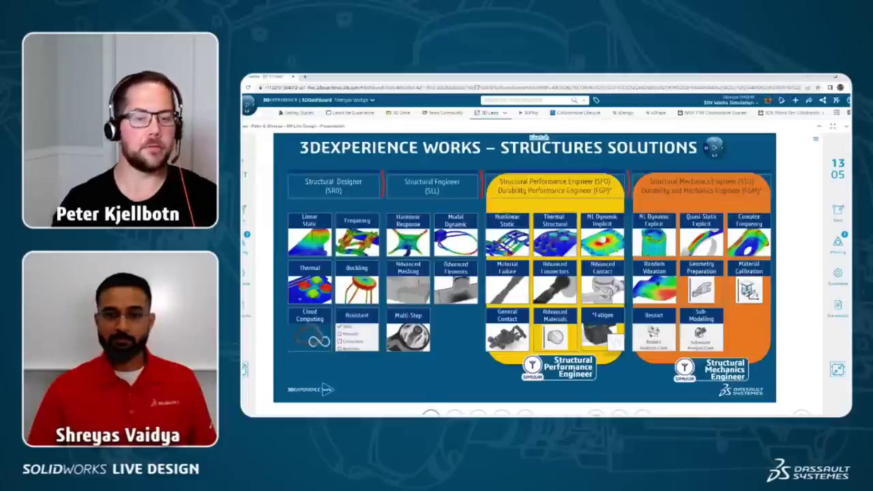
pyautogui.scroll(2, 741, 273)
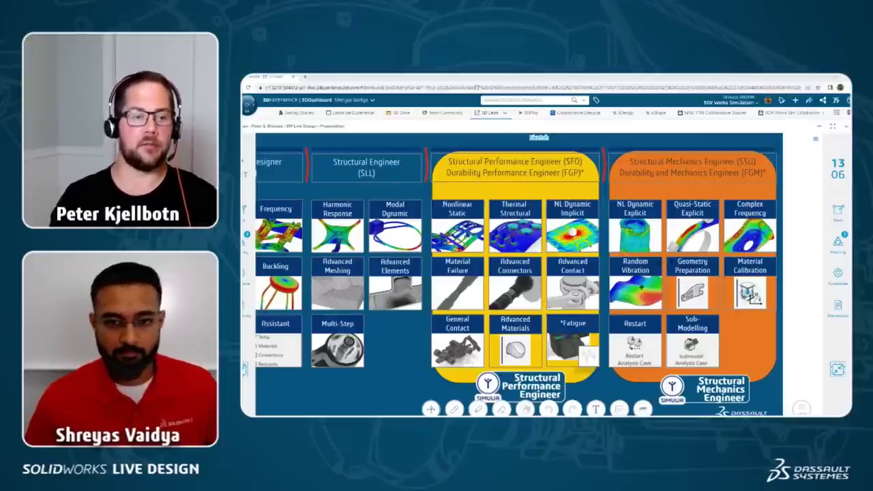
pyautogui.scroll(-2, 642, 287)
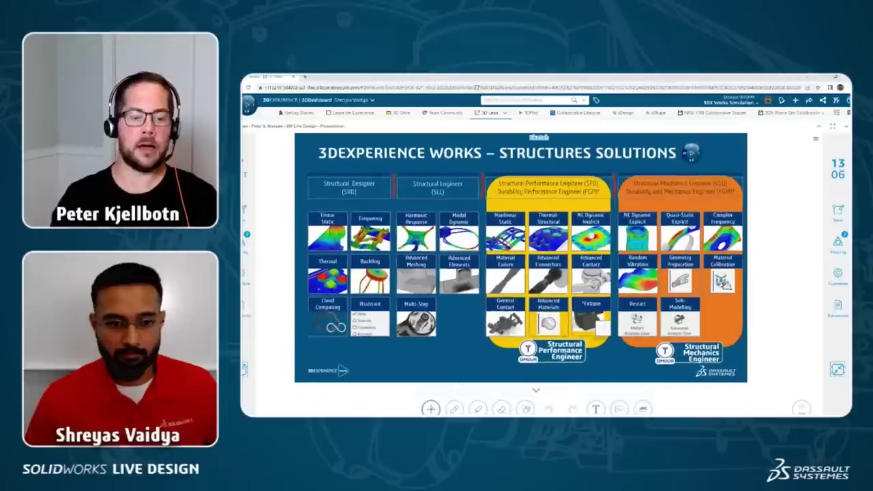
# Step: Draw a red check mark beside Structural Designer, then turn the annotation pen off
pyautogui.click(454, 408)
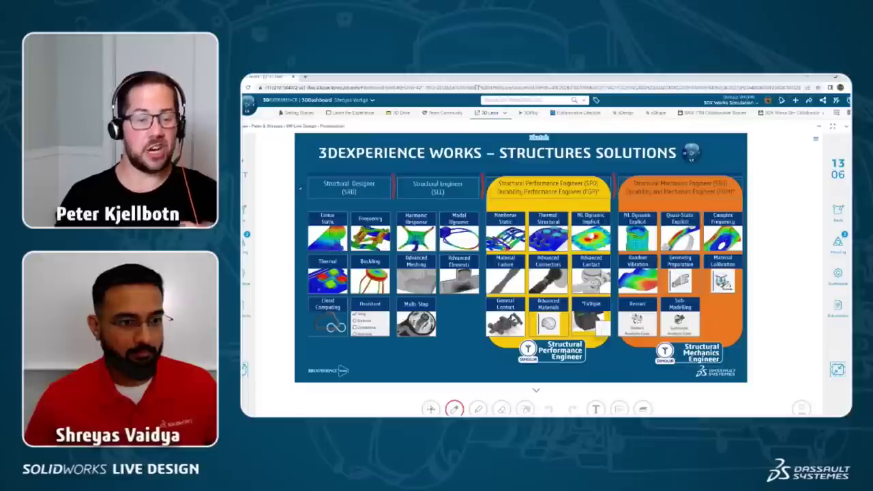
pyautogui.moveTo(309, 194); pyautogui.dragTo(318, 190)
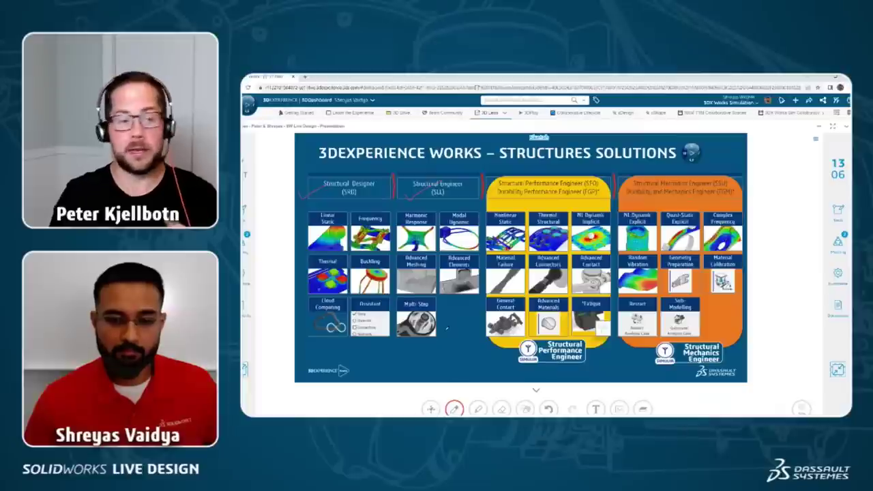
pyautogui.click(454, 408)
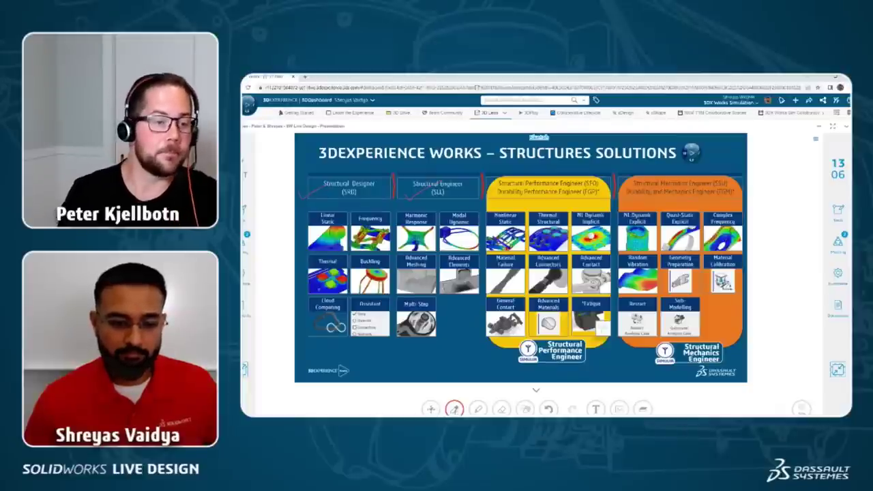
pyautogui.click(454, 408)
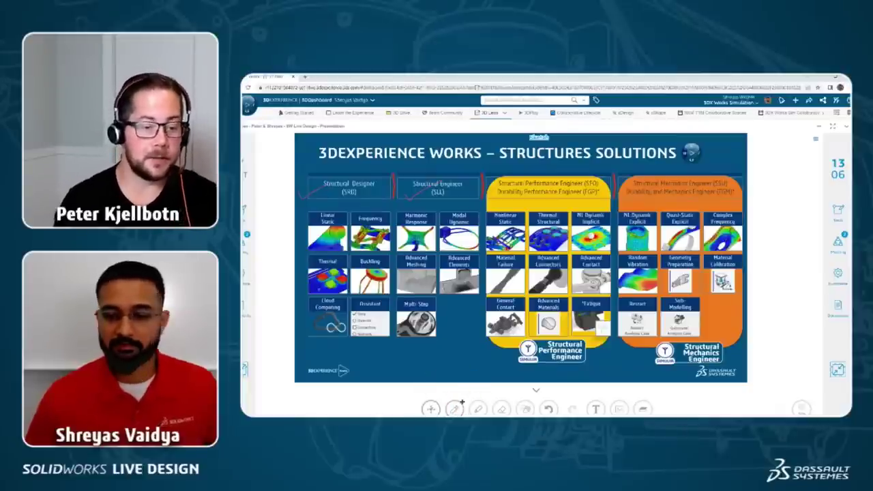
pyautogui.click(838, 370)
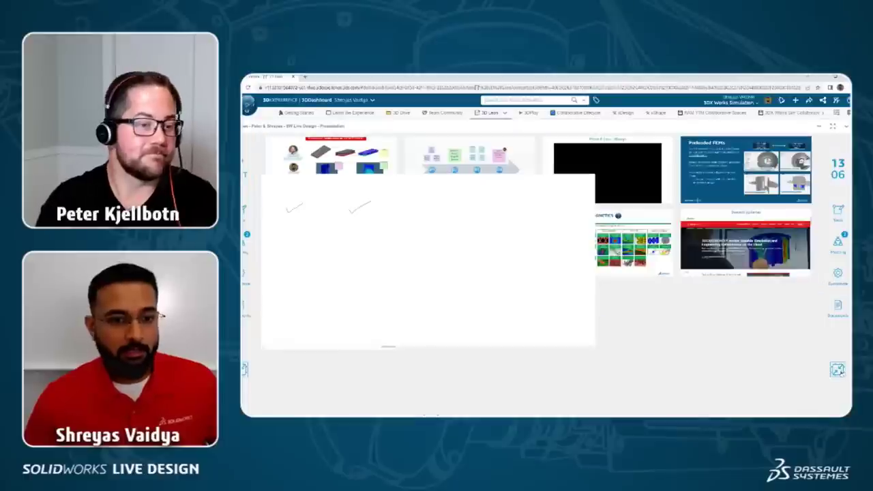
pyautogui.click(482, 256)
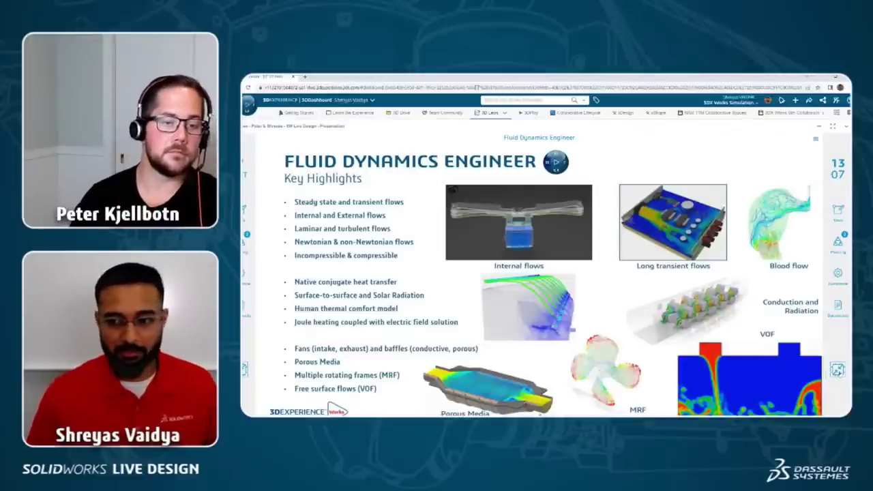
pyautogui.click(839, 371)
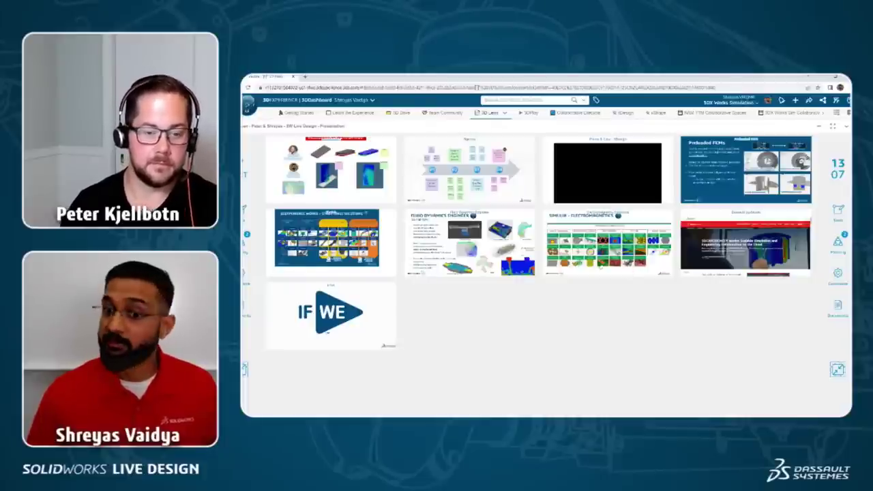
# Step: Open the SIMULIA – Electromagnetics slide full-size from the thumbnail grid
pyautogui.click(620, 275)
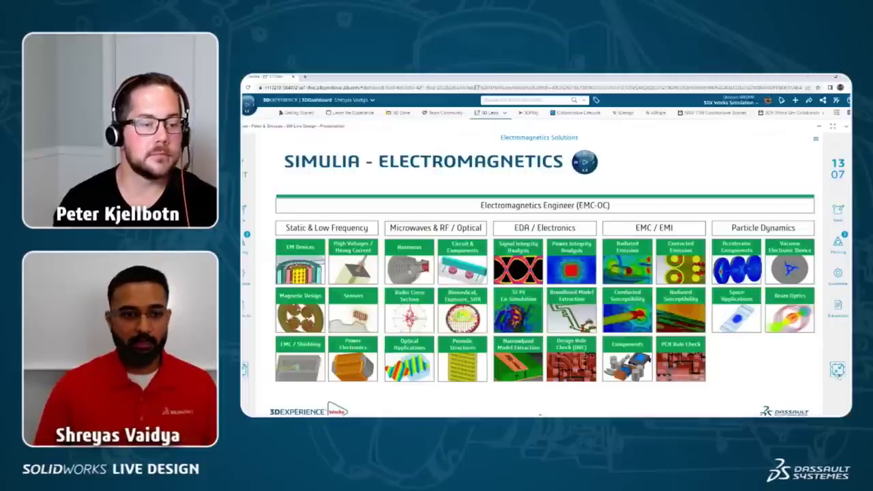
# Step: Return to the slide grid to bring back the 3DEXPERIENCE Works Structures Solutions slide
pyautogui.click(839, 376)
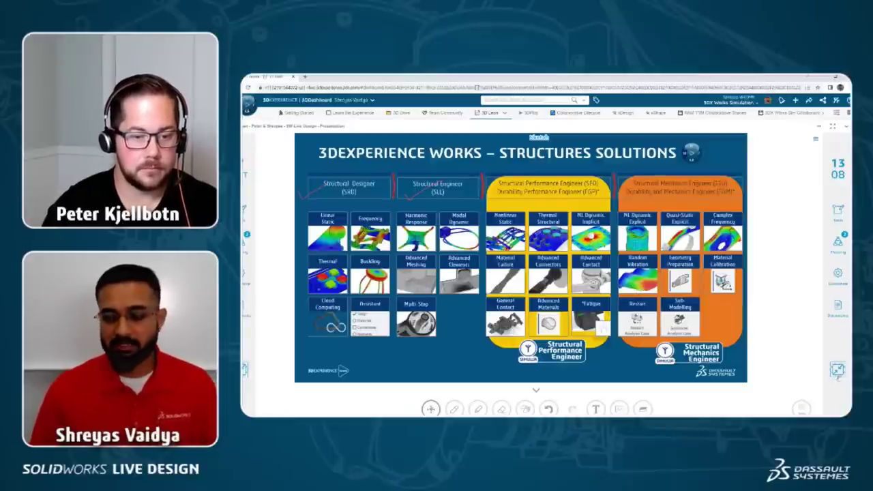
# Step: Leave the Structures Solutions slide and open the SIMULIA – Electromagnetics slide
pyautogui.click(836, 373)
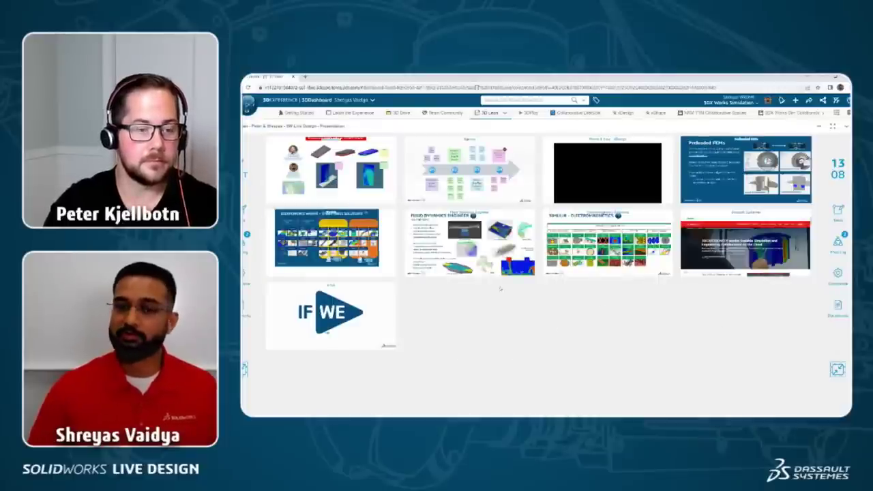
pyautogui.click(589, 270)
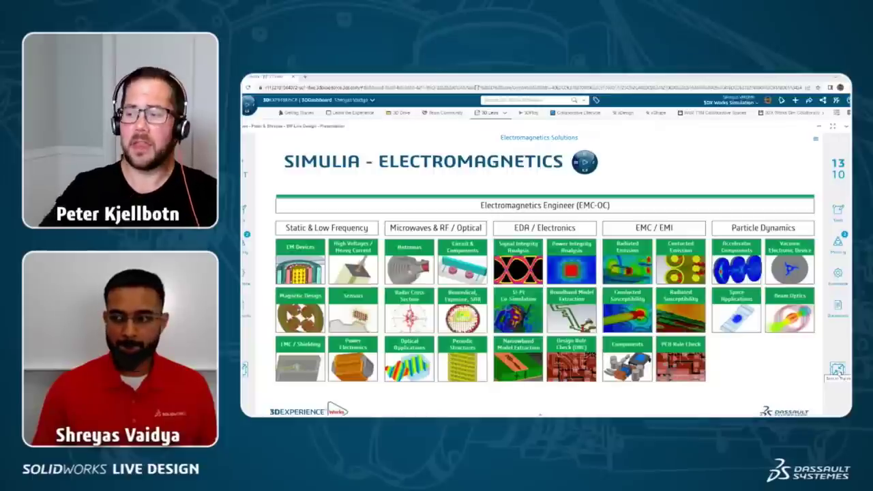
# Step: Open the SOLIDWORKS 3DEXPERIENCE Works web page and scroll down to its Simulation domain card
pyautogui.click(838, 370)
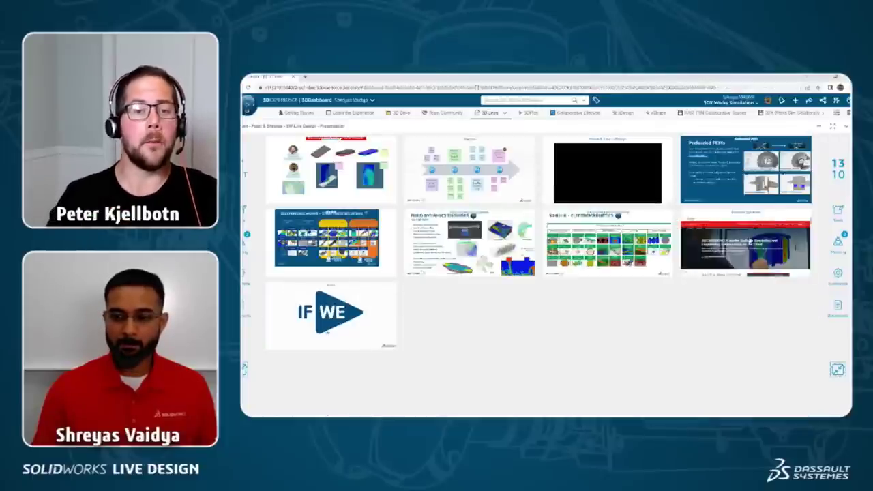
pyautogui.click(738, 251)
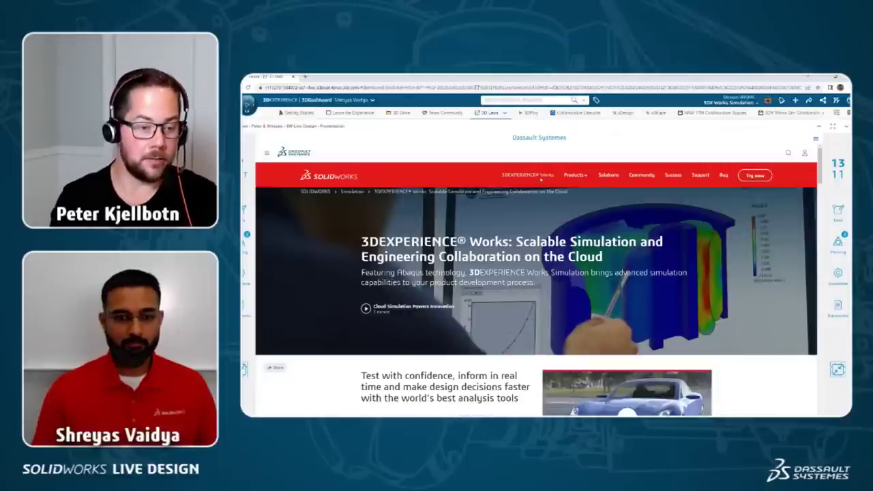
pyautogui.click(544, 176)
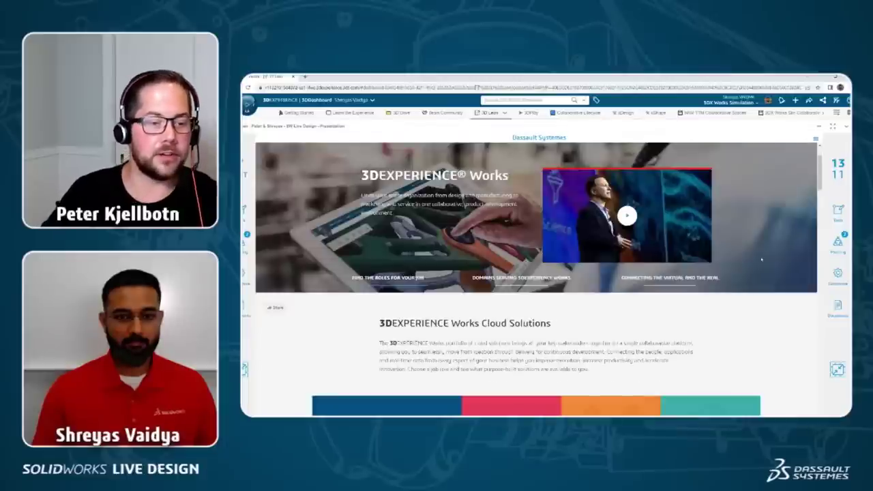
pyautogui.scroll(-10, 748, 254)
pyautogui.scroll(-3, 766, 266)
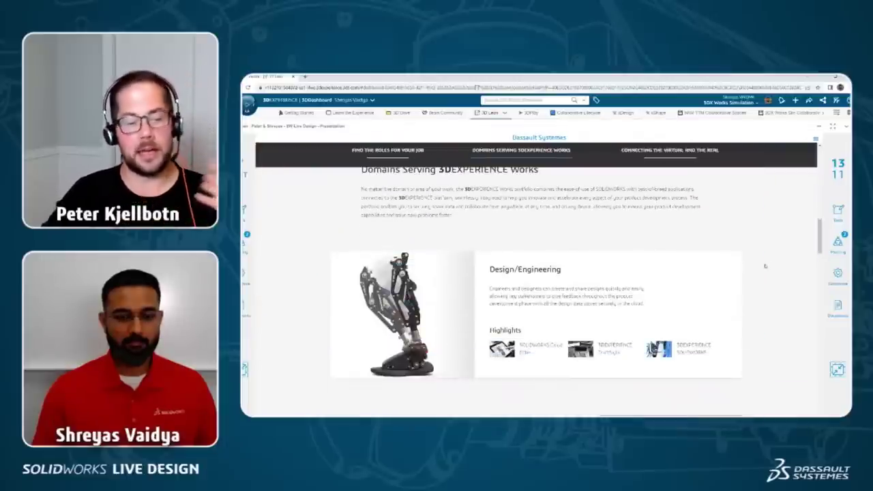
pyautogui.scroll(-6, 766, 265)
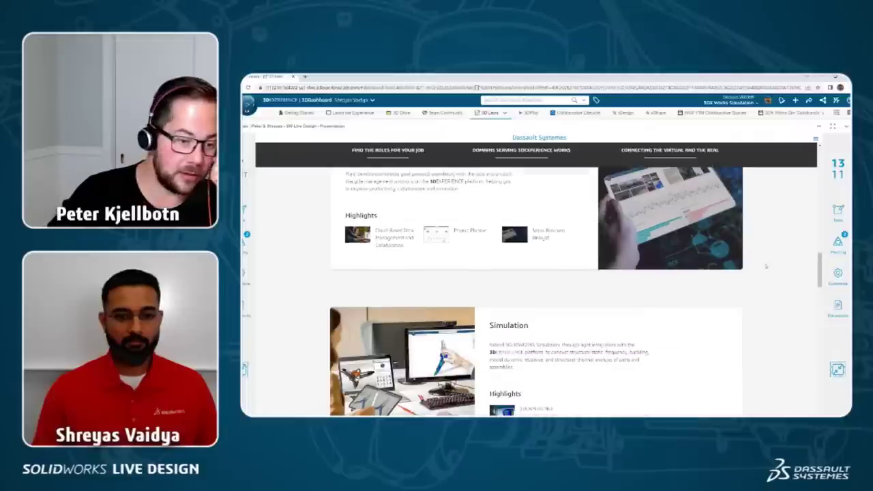
pyautogui.scroll(-1, 766, 265)
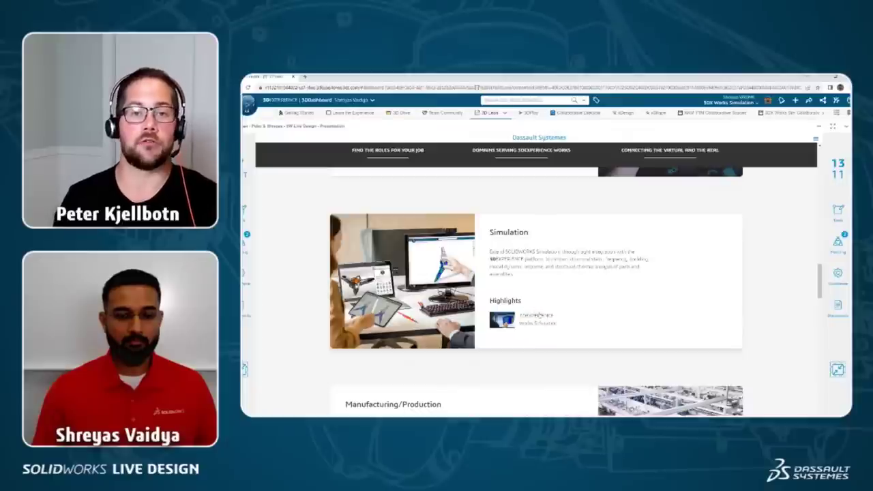
# Step: Open the Simulation highlights page and scroll to the 'Simulation that Scales to Your Needs' section
pyautogui.click(536, 315)
pyautogui.scroll(-2, 537, 315)
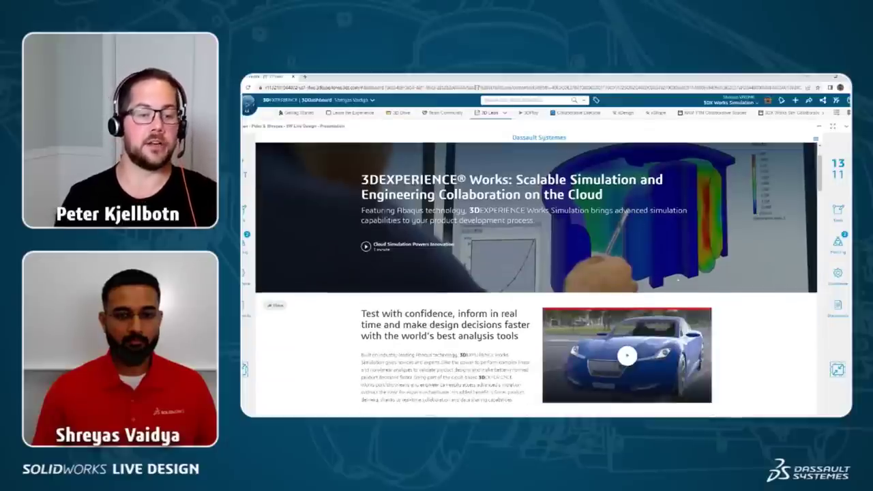
pyautogui.scroll(-4, 678, 280)
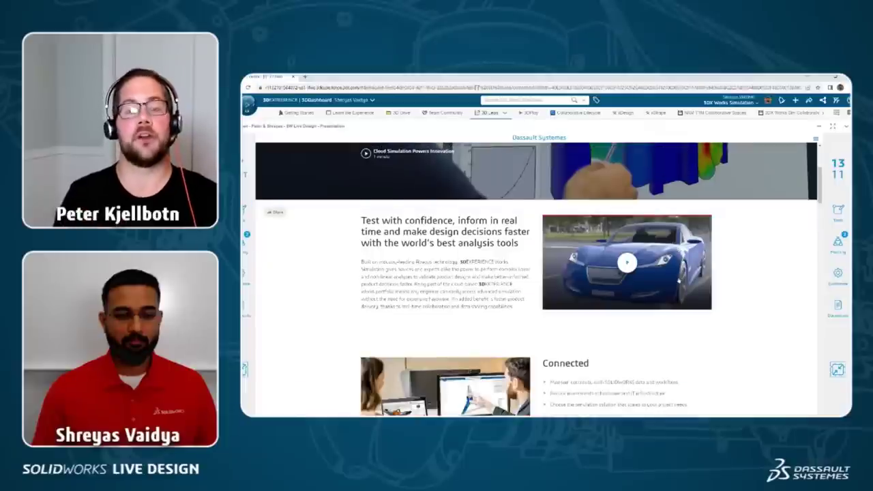
pyautogui.scroll(-1, 679, 281)
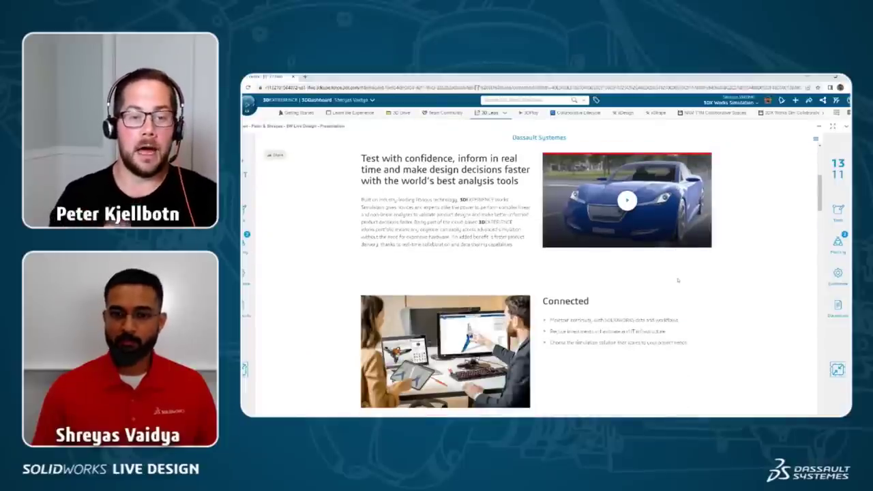
pyautogui.scroll(-7, 679, 280)
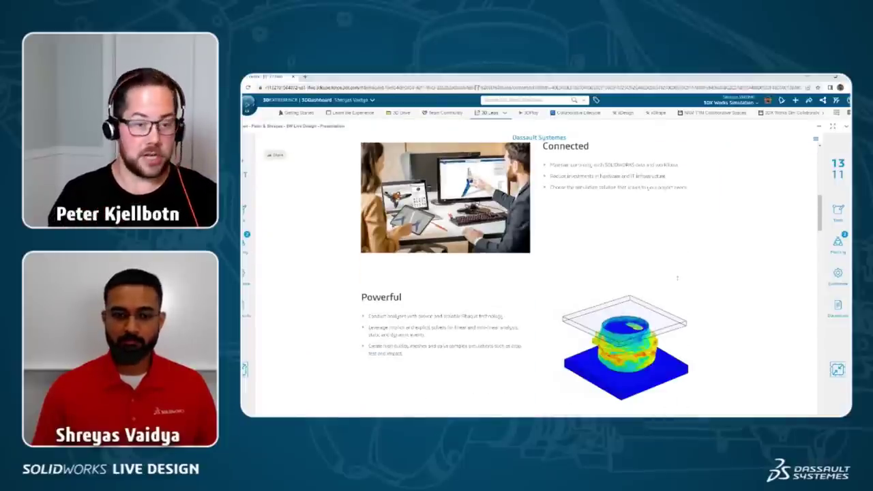
pyautogui.scroll(-2, 678, 281)
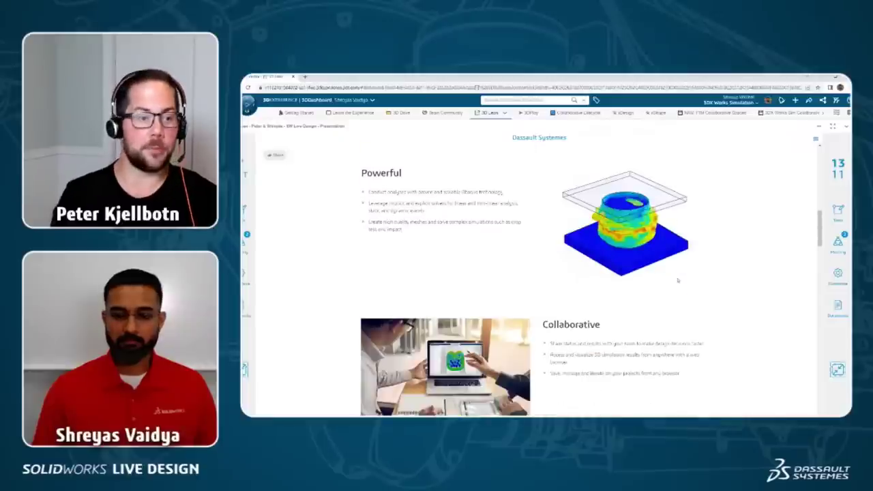
pyautogui.scroll(-1, 679, 280)
pyautogui.scroll(-1, 679, 281)
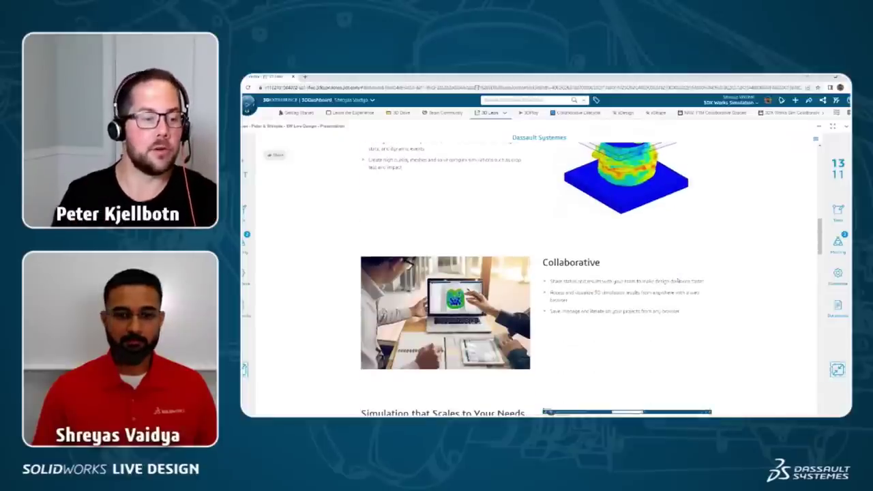
pyautogui.scroll(-5, 678, 280)
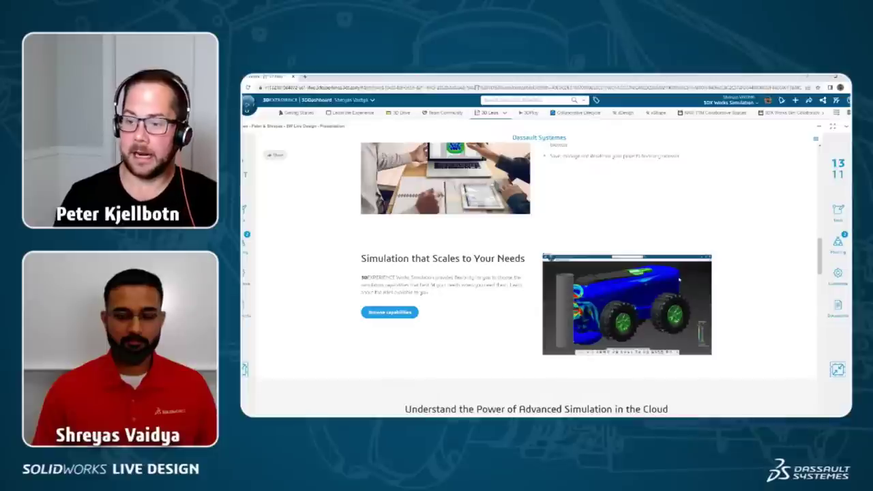